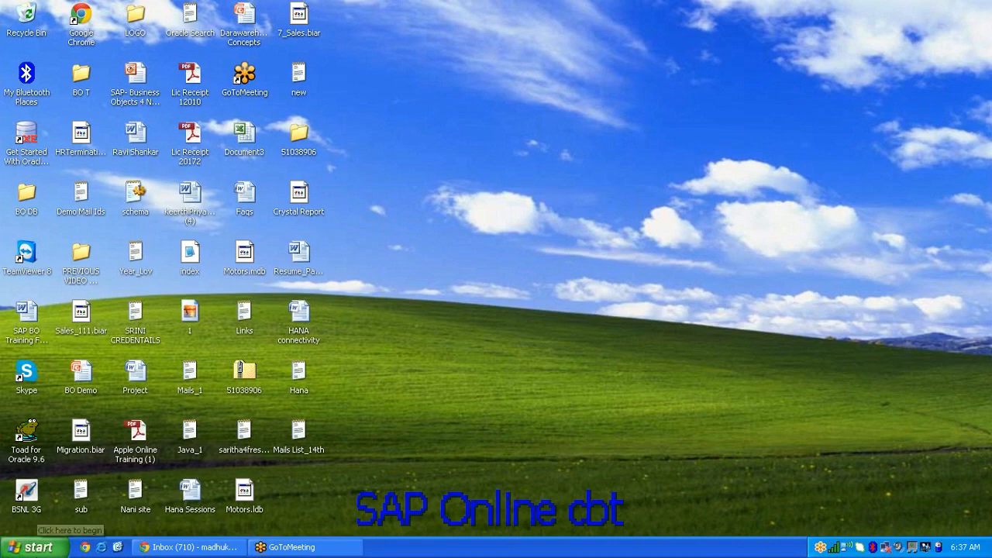
click(30, 546)
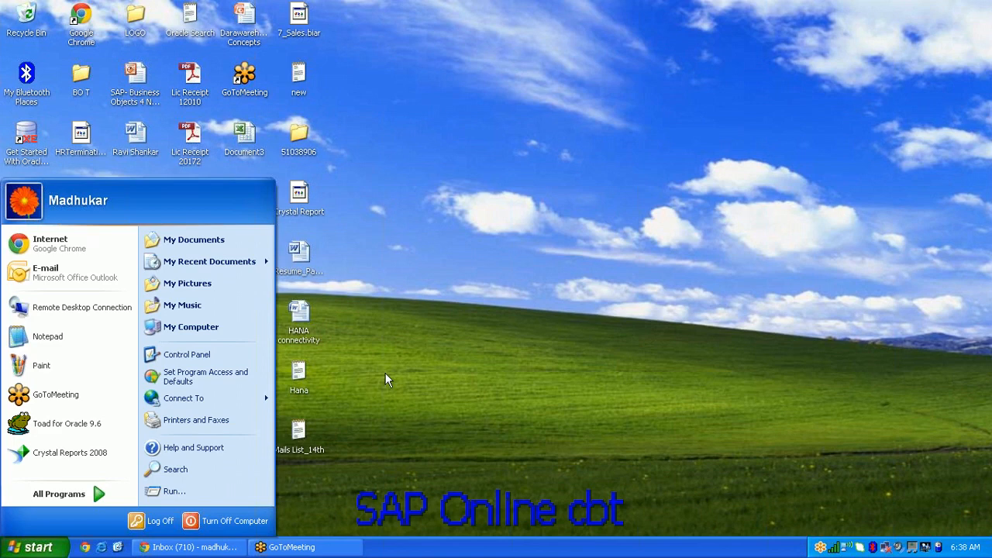
click(978, 213)
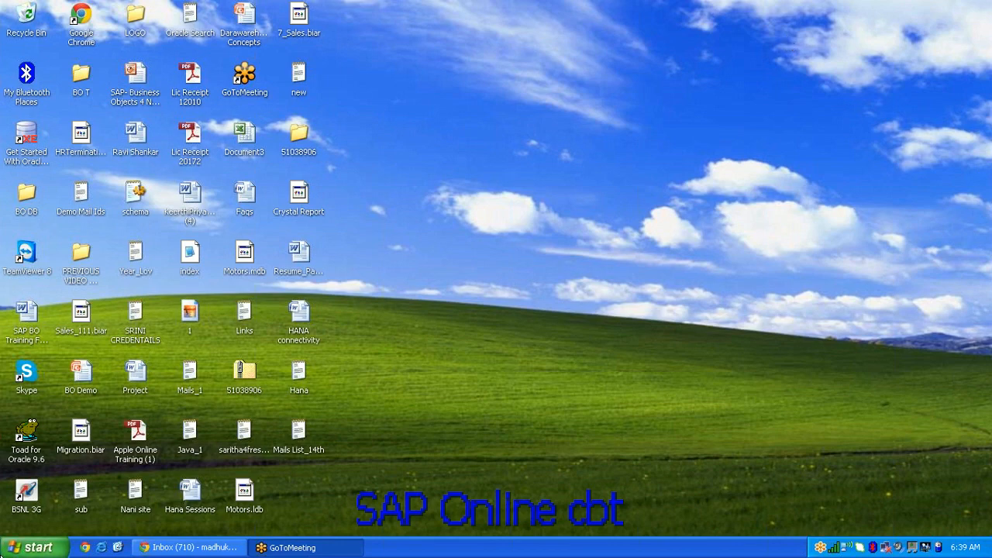
- Open Remote Desktop Connection and connect to the saved computer login2erp.ath.cx:3399
click(31, 547)
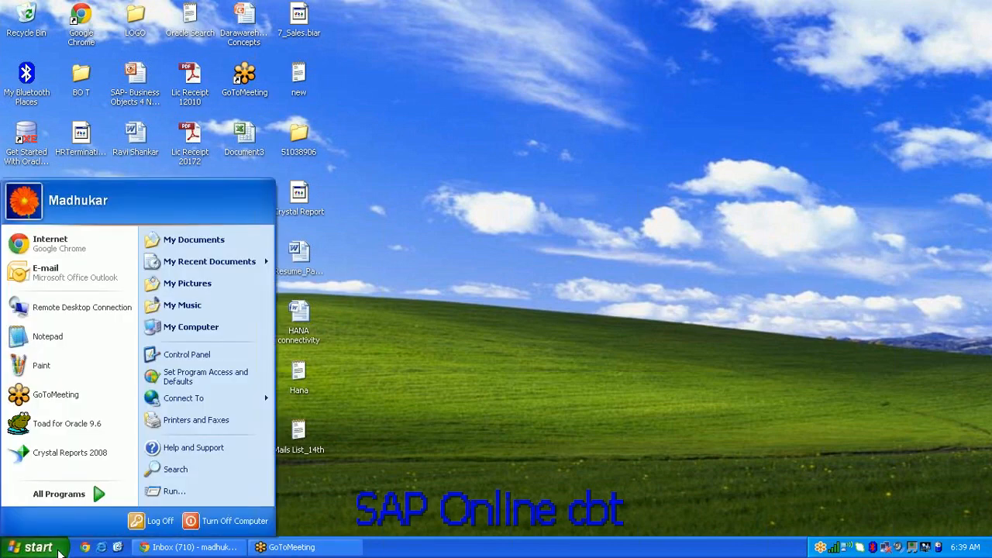
click(105, 308)
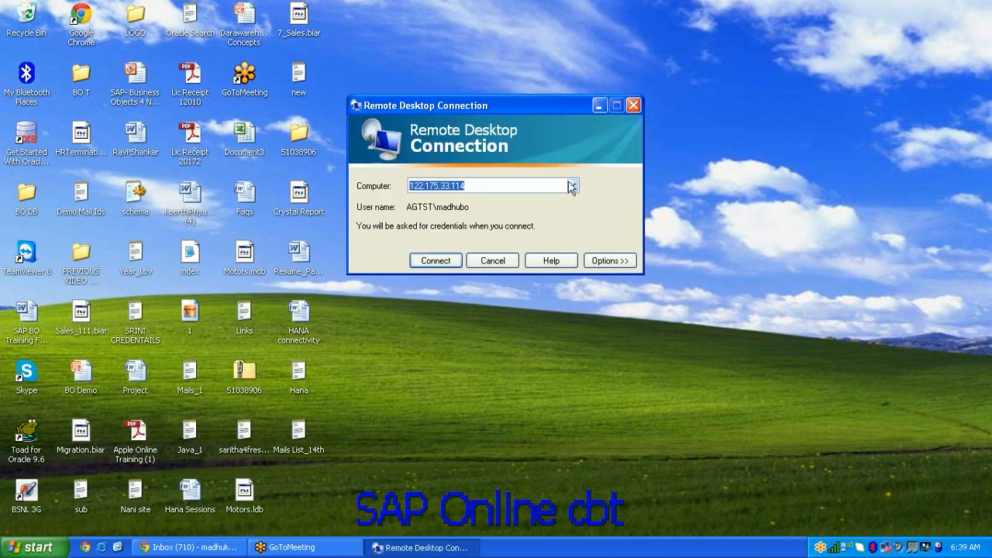
click(571, 185)
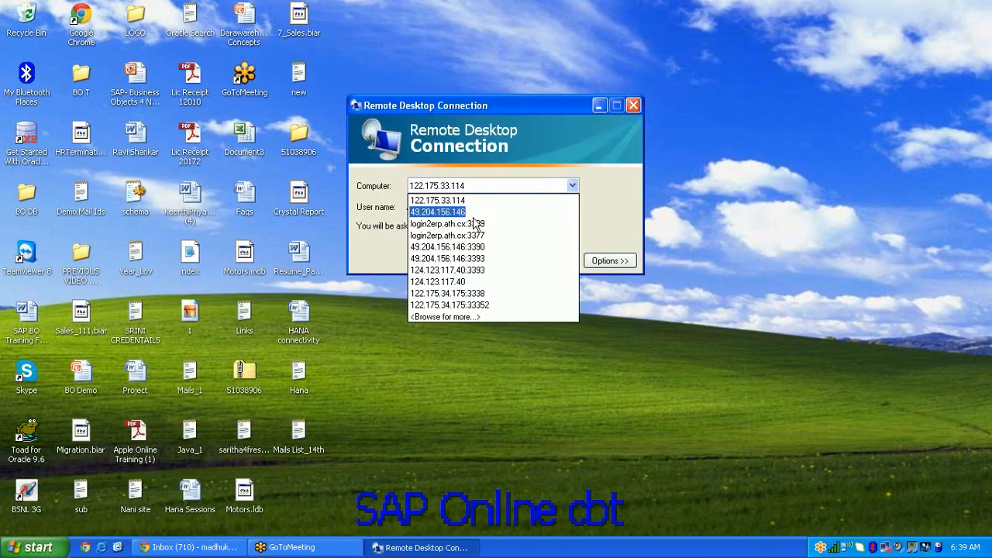
key(Escape)
key(Down)
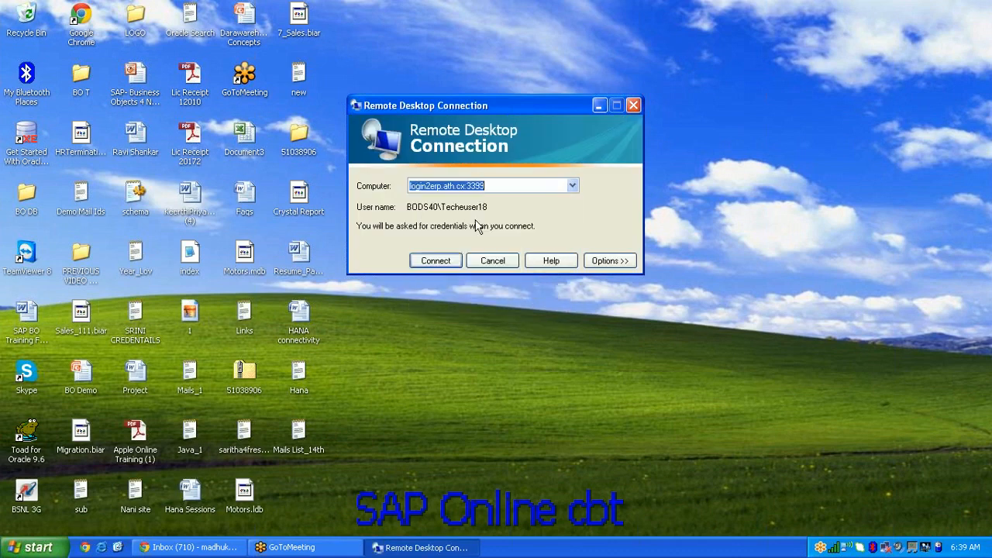
click(444, 267)
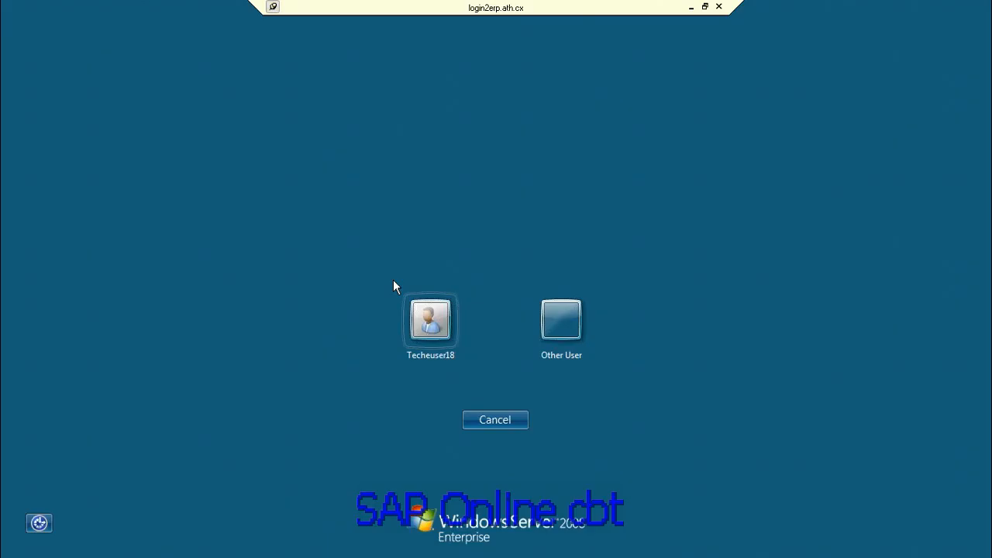
- Sign in to the remote server as Techeuser18 with the account password
click(430, 320)
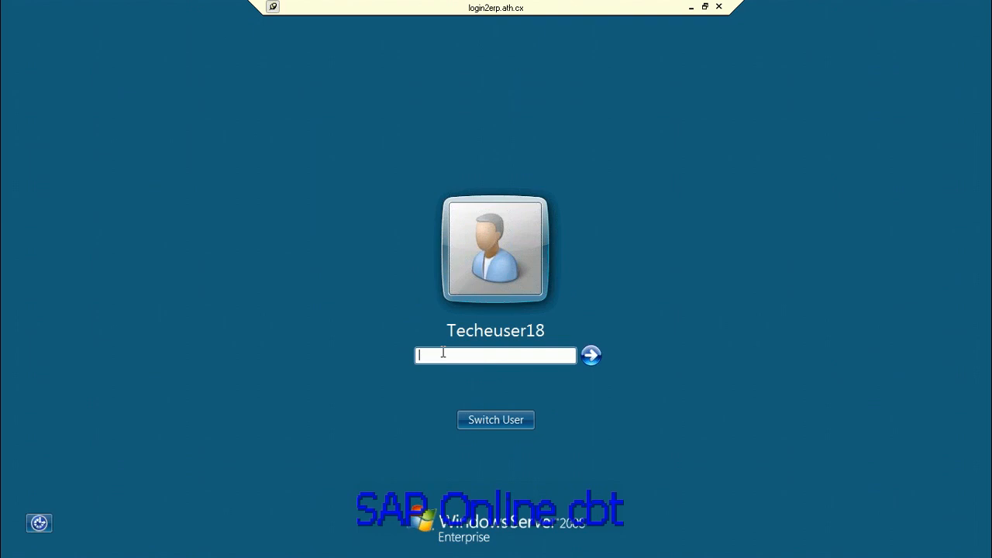
text(*********)
click(591, 355)
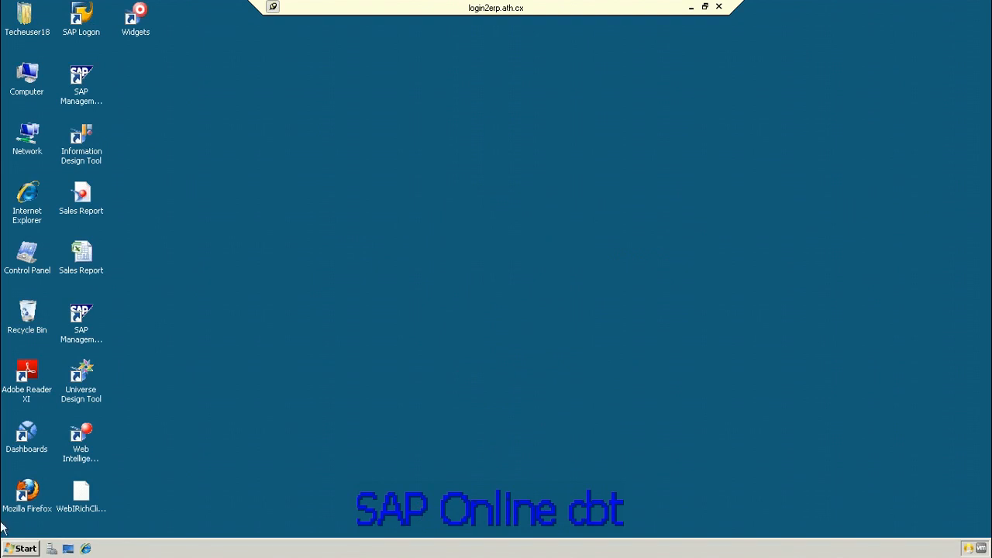
click(22, 548)
mouse_move(103, 353)
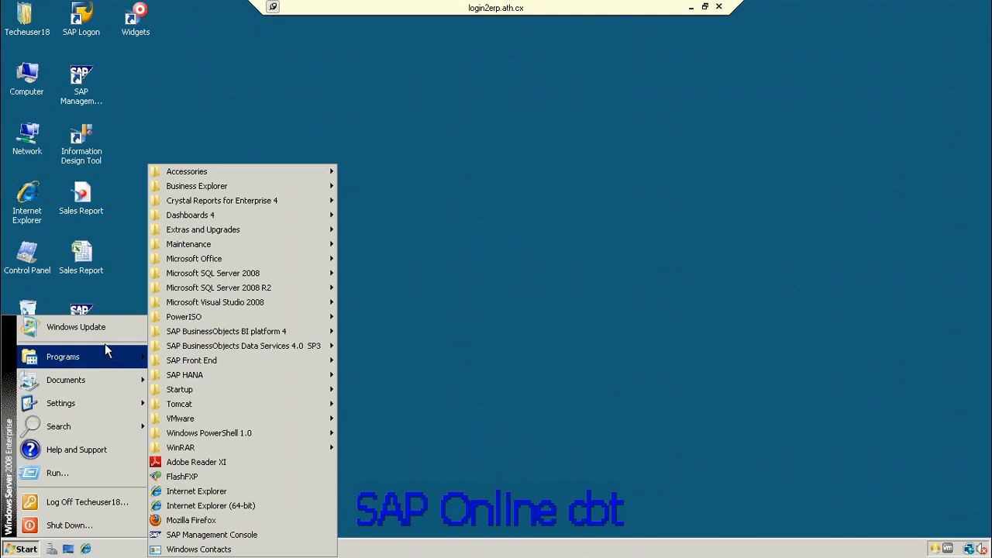
click(538, 343)
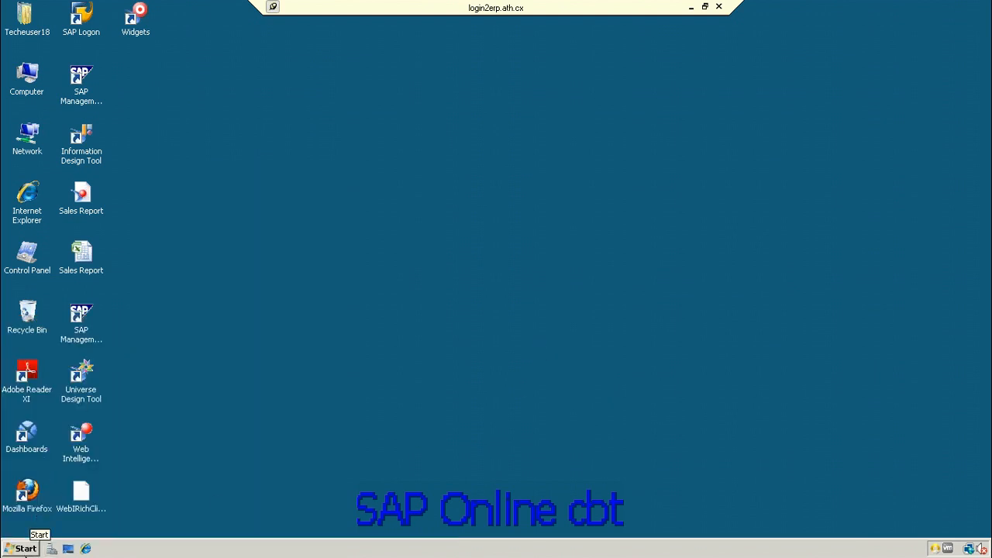
- Launch the SAP BusinessObjects BI platform Java BI Launch Pad and maximize its browser window
click(24, 548)
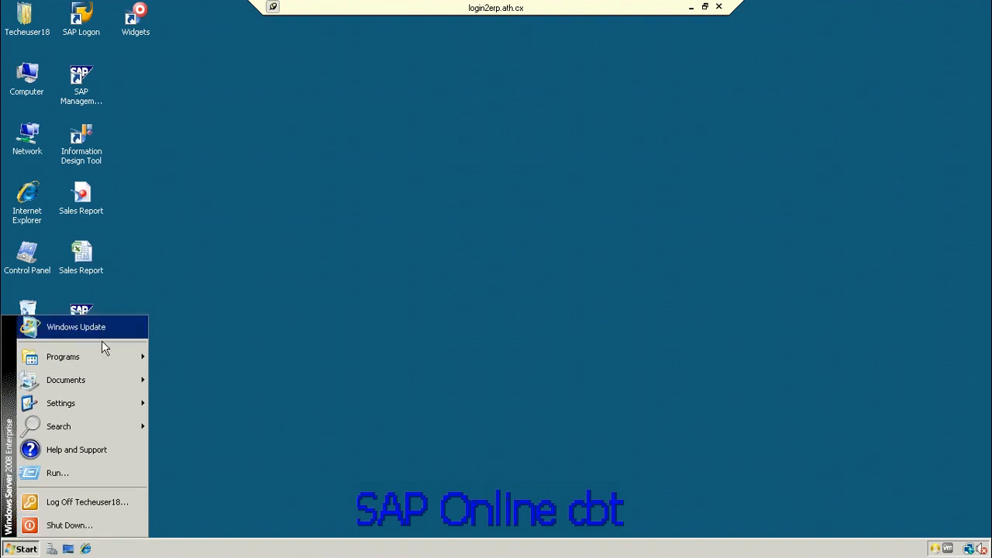
mouse_move(90, 361)
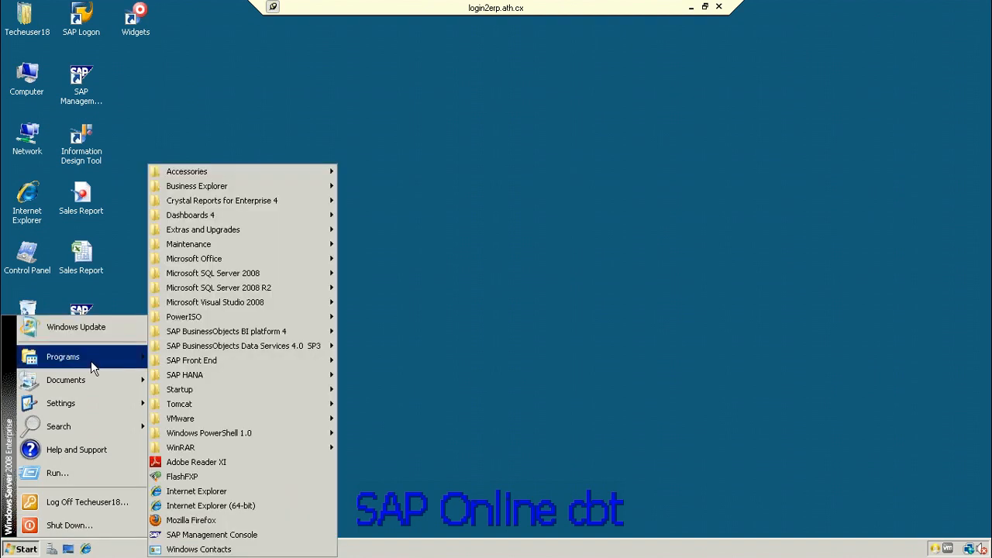
mouse_move(325, 316)
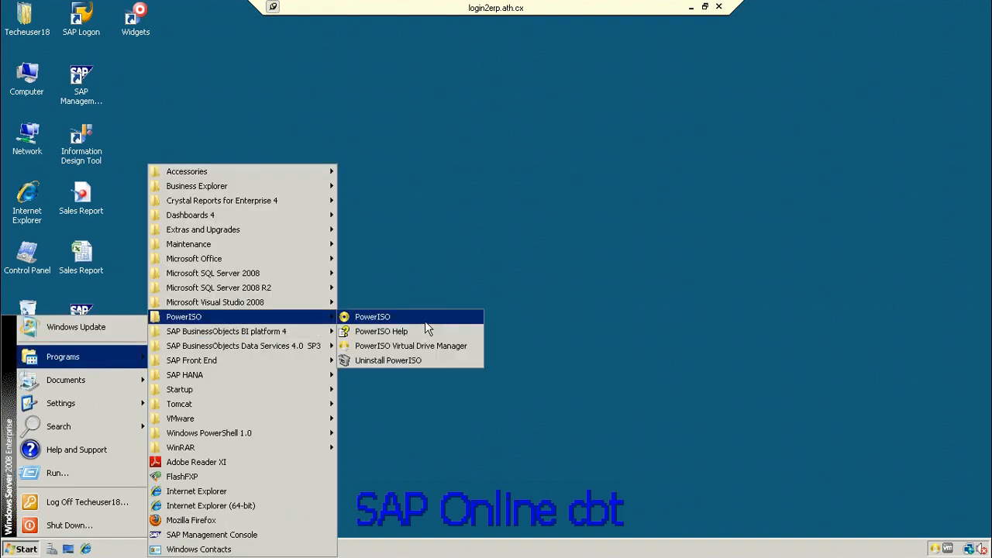
mouse_move(306, 334)
mouse_move(387, 332)
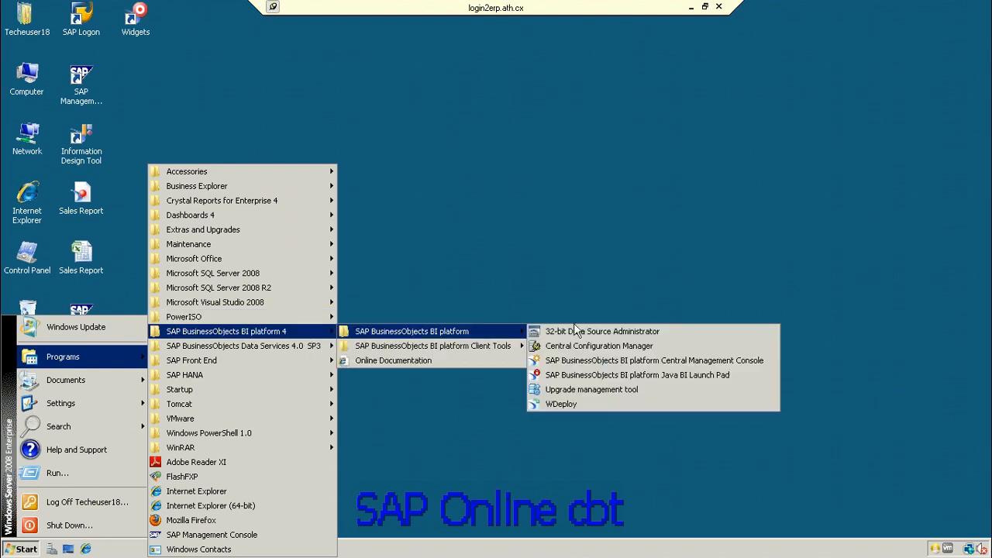
click(650, 375)
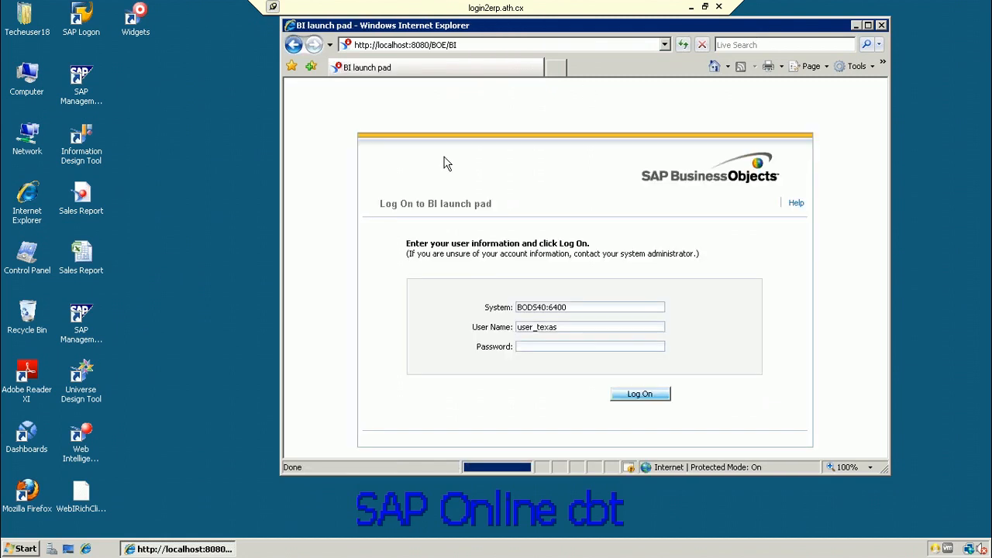
click(872, 27)
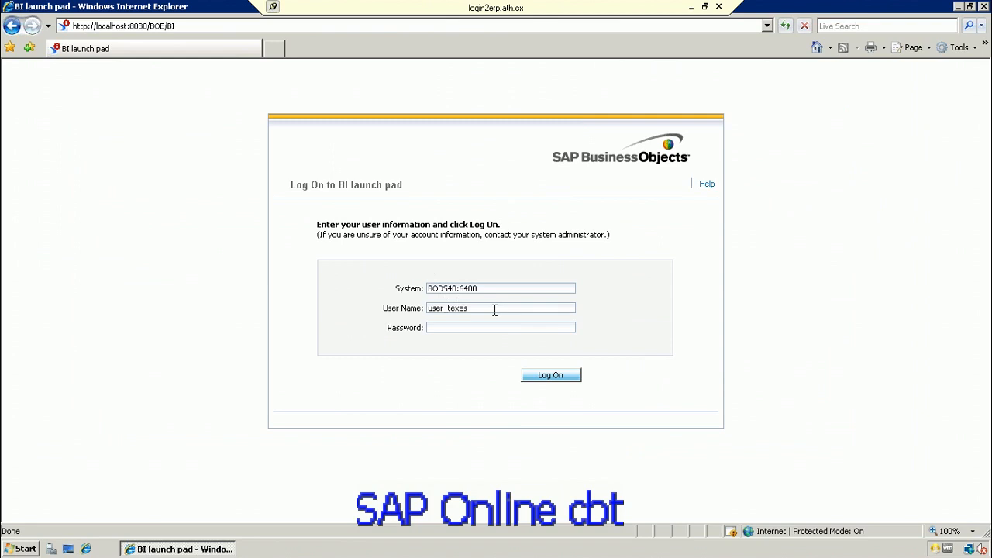
- Log on to BI launch pad with the user name techeuser18 and the account password
drag(493, 309, 429, 312)
key(BackSpace)
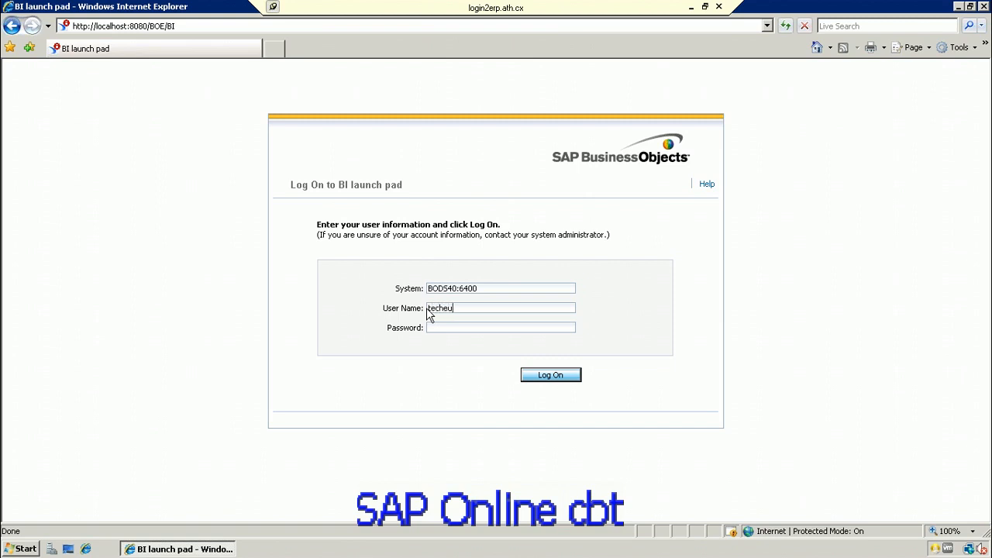
text(18)
click(453, 327)
text(•••••••••)
click(547, 377)
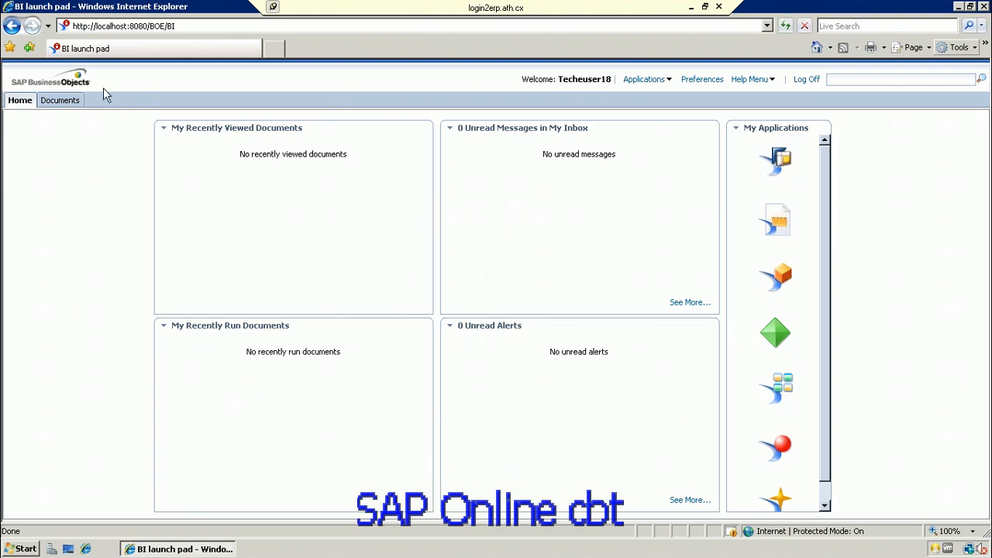
- Go to the documents area of BI launch pad and expand the Public Folders tree
click(66, 106)
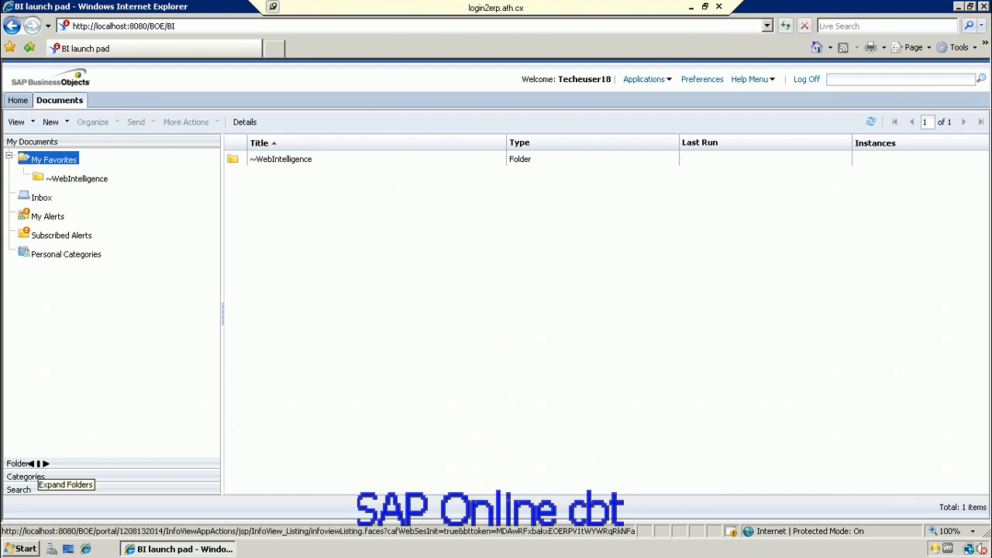
click(39, 463)
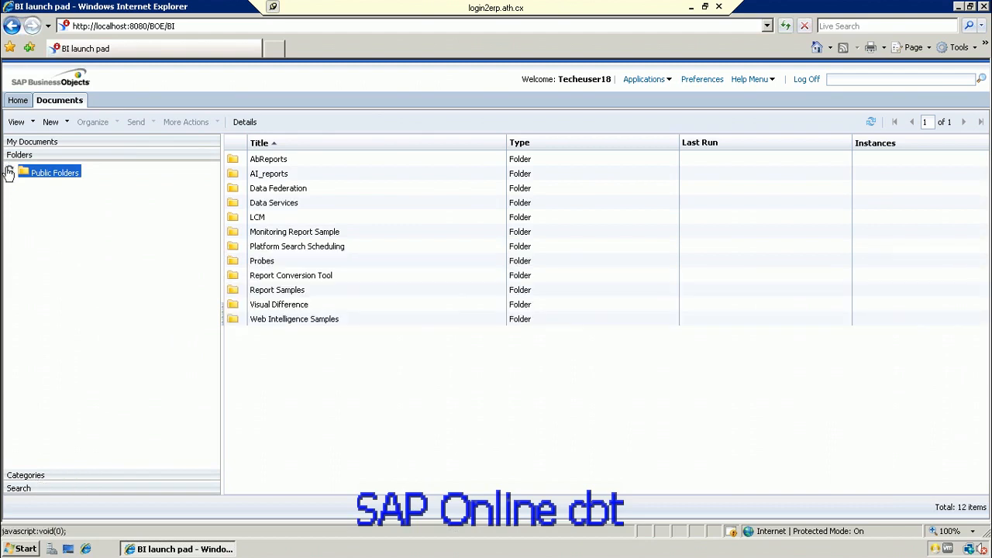
click(9, 172)
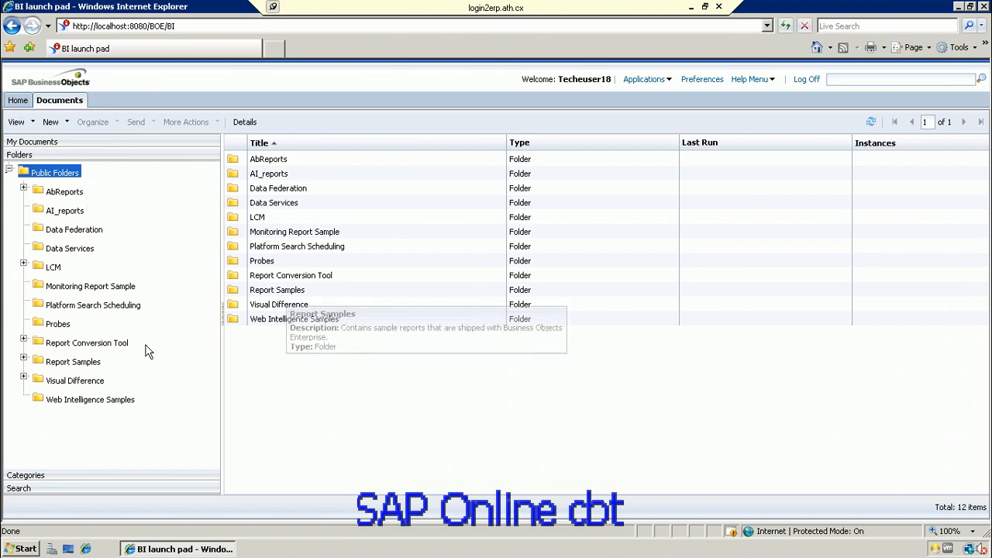
- Open the Web Intelligence document Sales Report from the Report Samples public folder
double_click(290, 293)
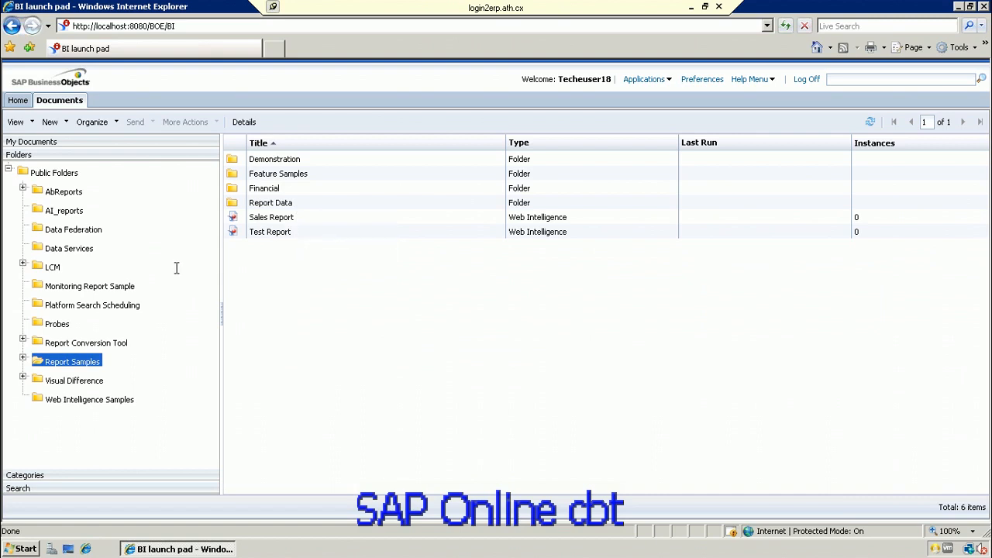
click(120, 344)
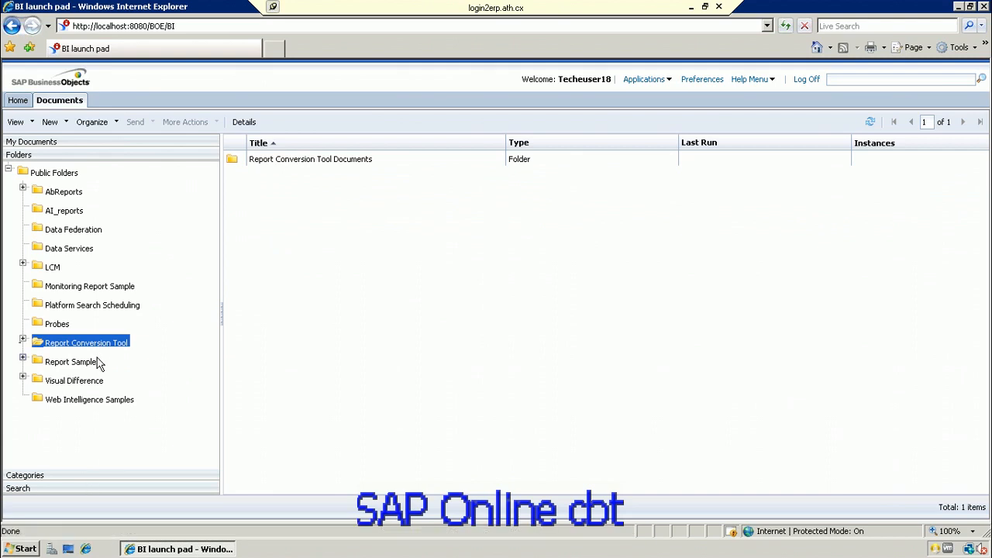
click(96, 363)
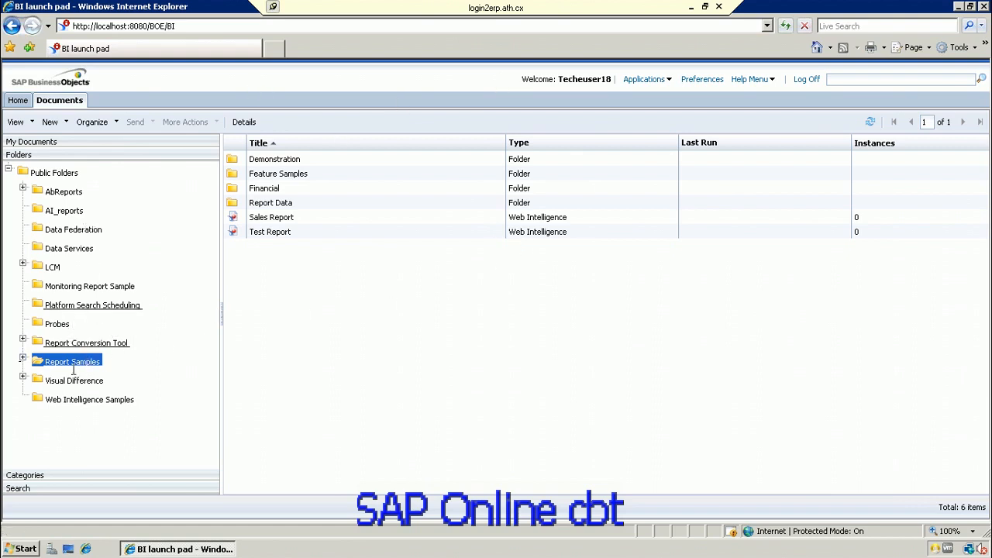
click(288, 221)
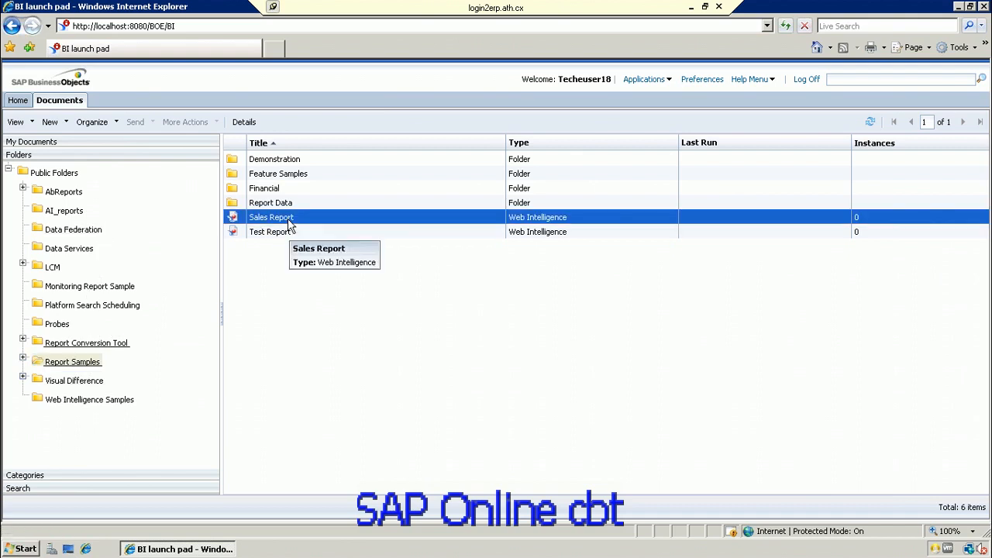
double_click(288, 223)
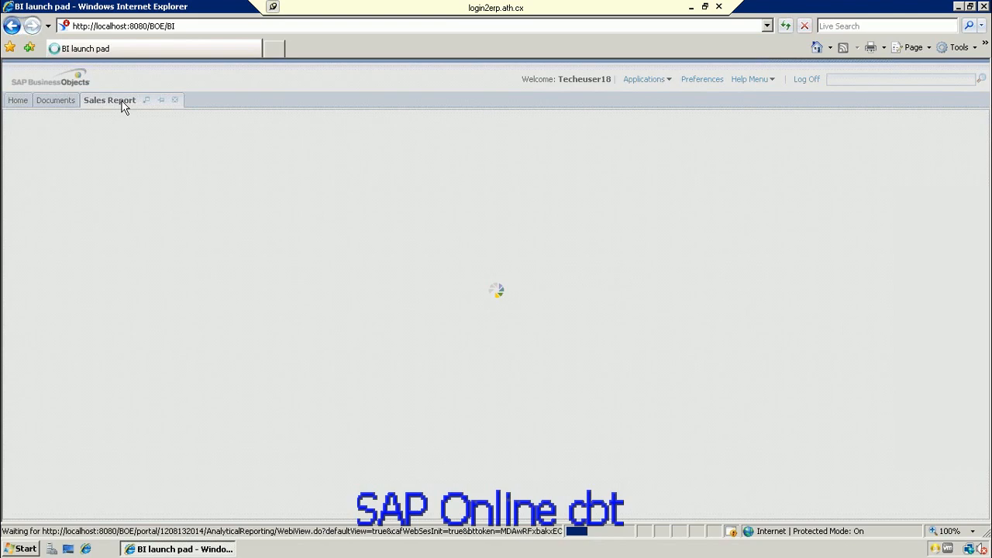
- Minimize the remote session, connect to the second remote computer 49.204.156.146, accept its logon notice and choose the Administrator account
click(691, 8)
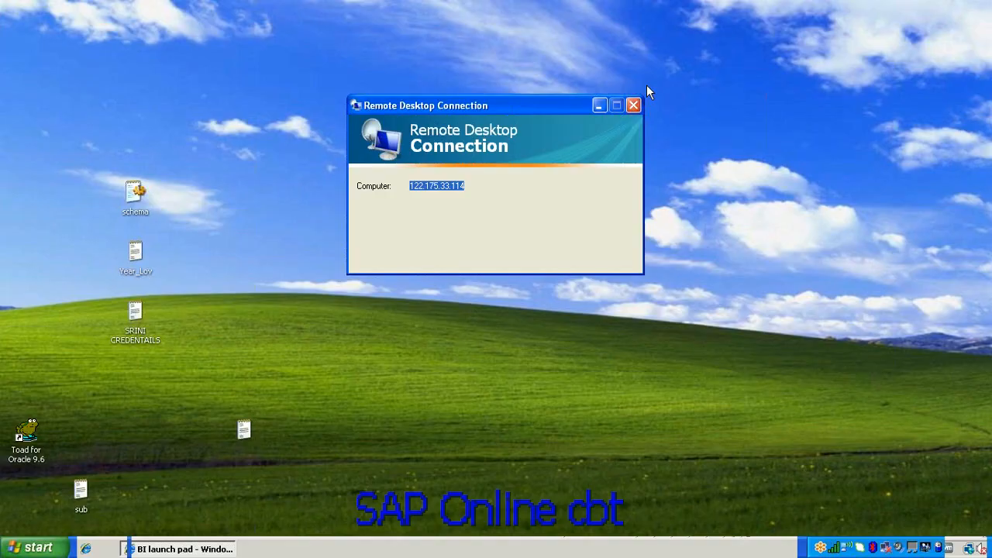
click(572, 186)
click(507, 221)
click(457, 262)
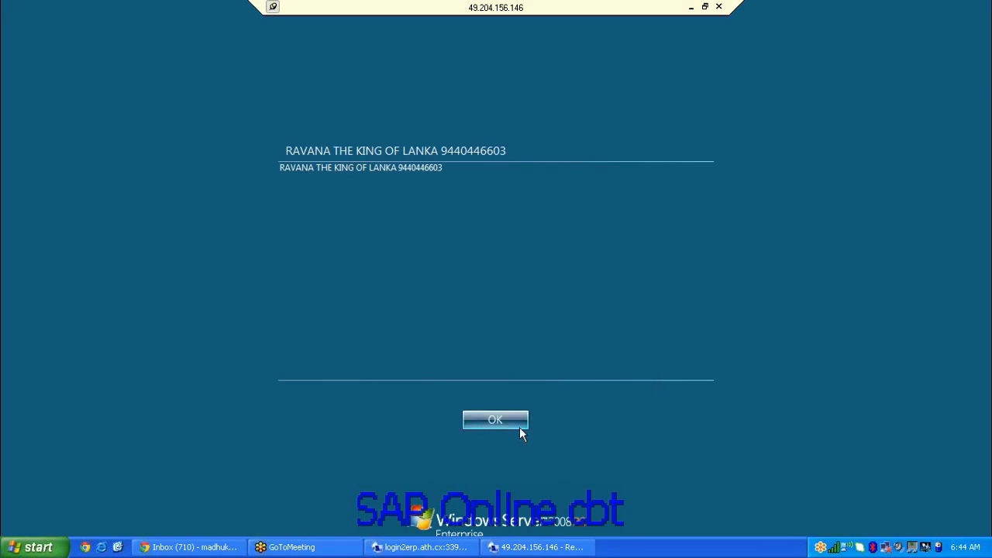
click(519, 423)
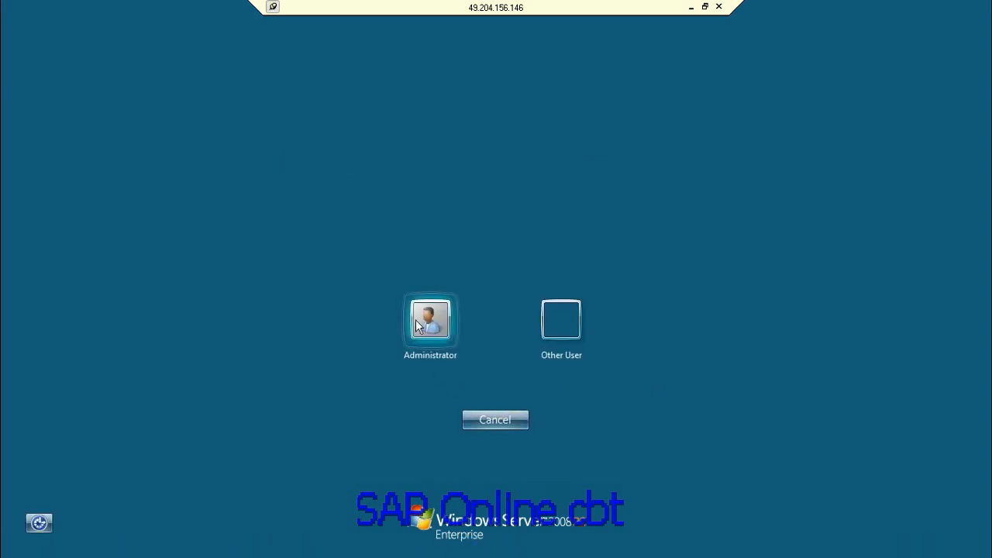
click(418, 319)
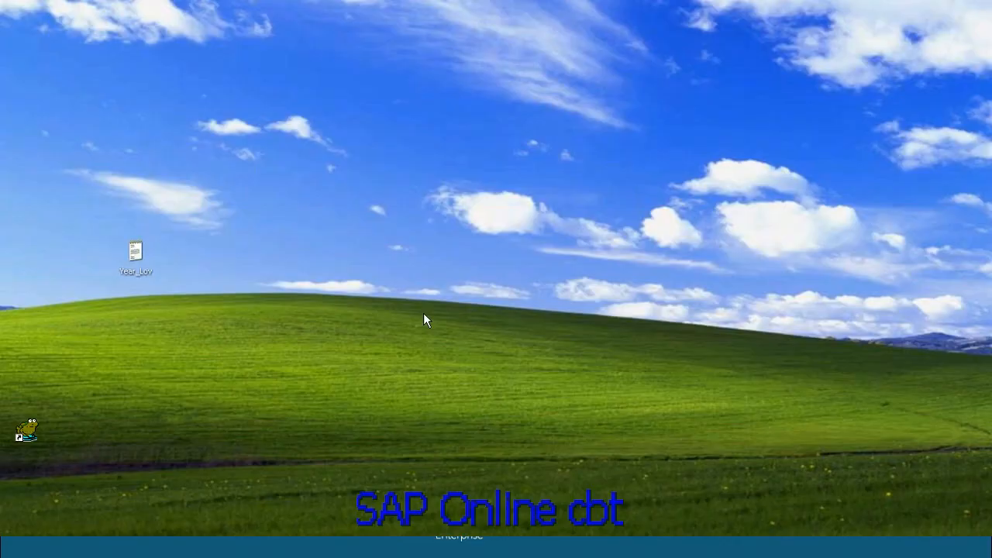
click(522, 489)
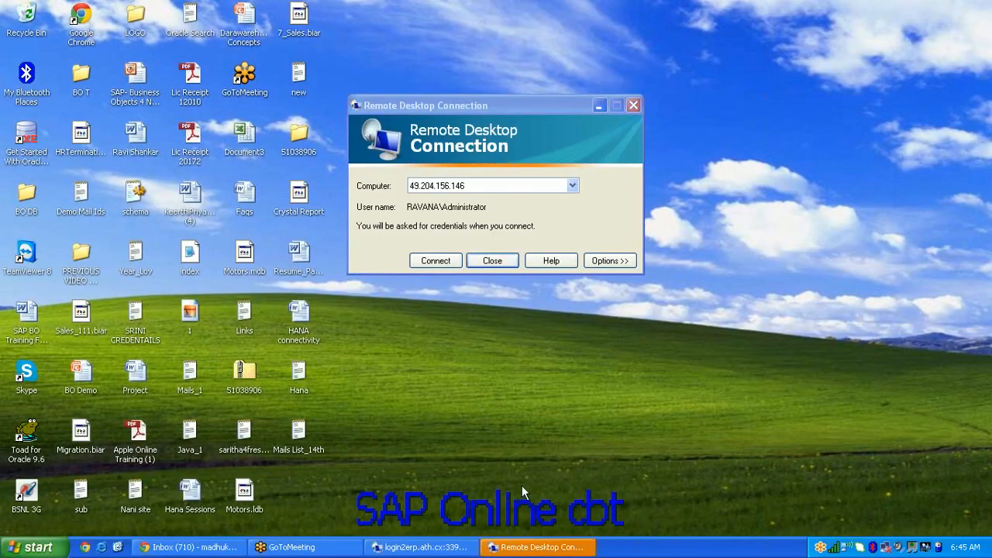
click(563, 550)
click(563, 550)
click(563, 551)
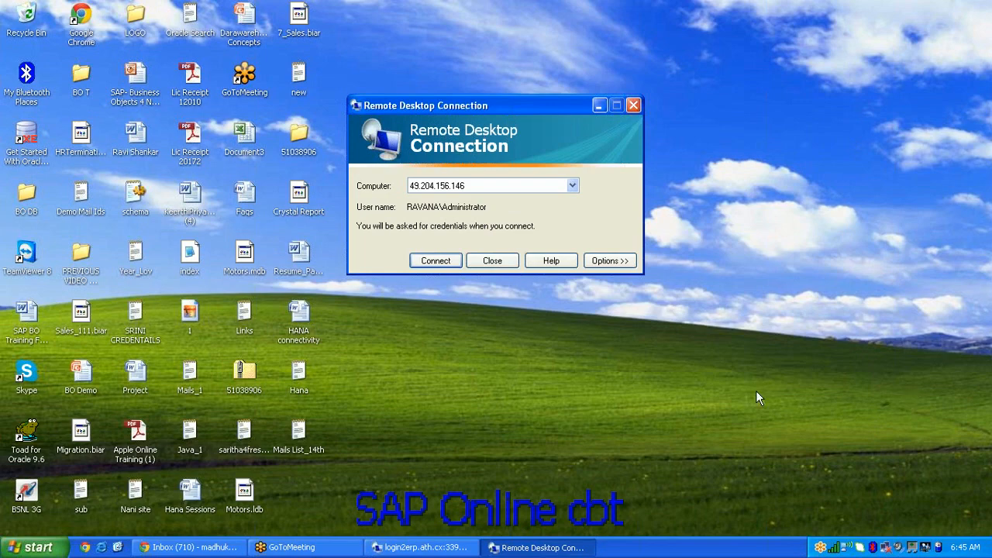
- Switch back to the login2erp.ath.cx remote session and dismiss the Document Autosave and Recovery notice over the Sales Report
click(419, 548)
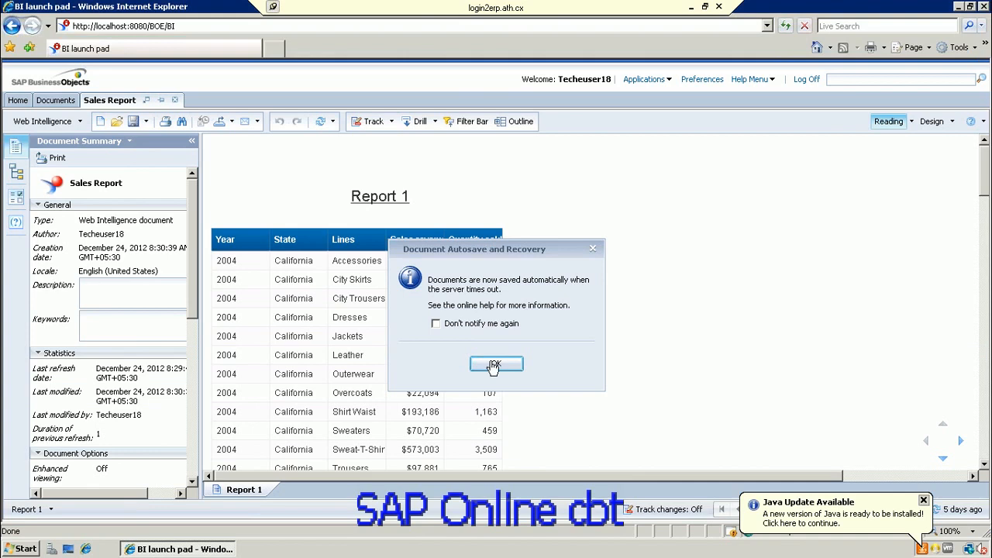
click(493, 364)
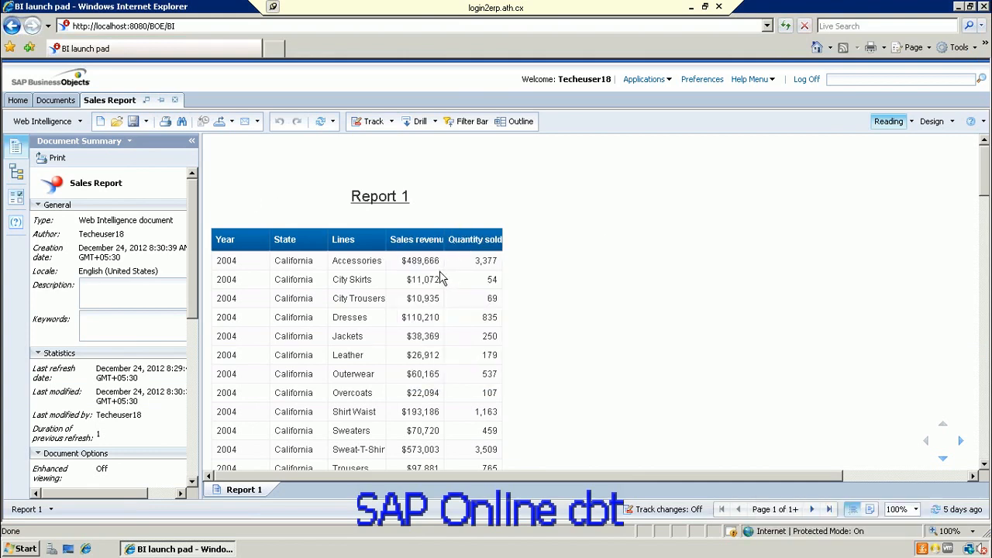
- Show the Sales Report's navigation map and check the document list before returning to the report
click(17, 175)
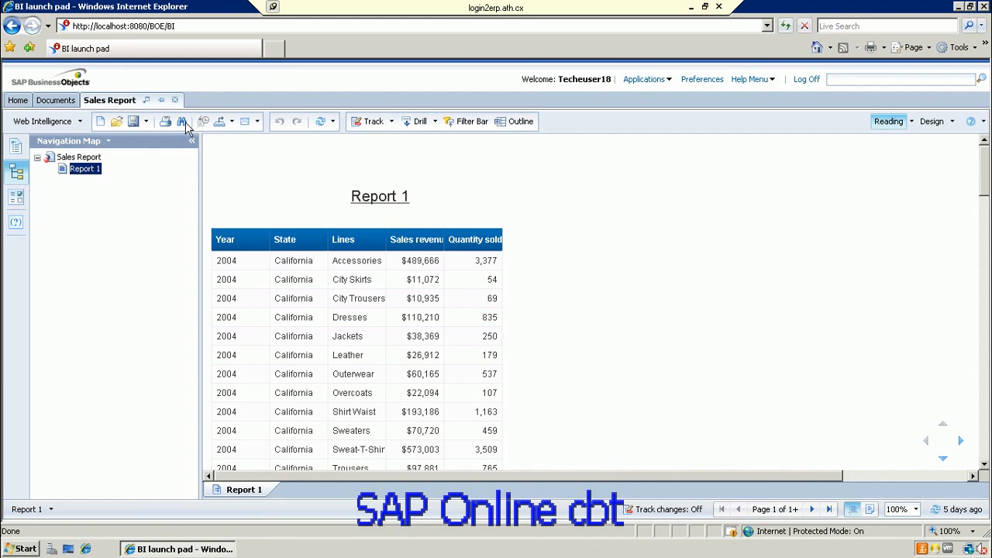
click(59, 101)
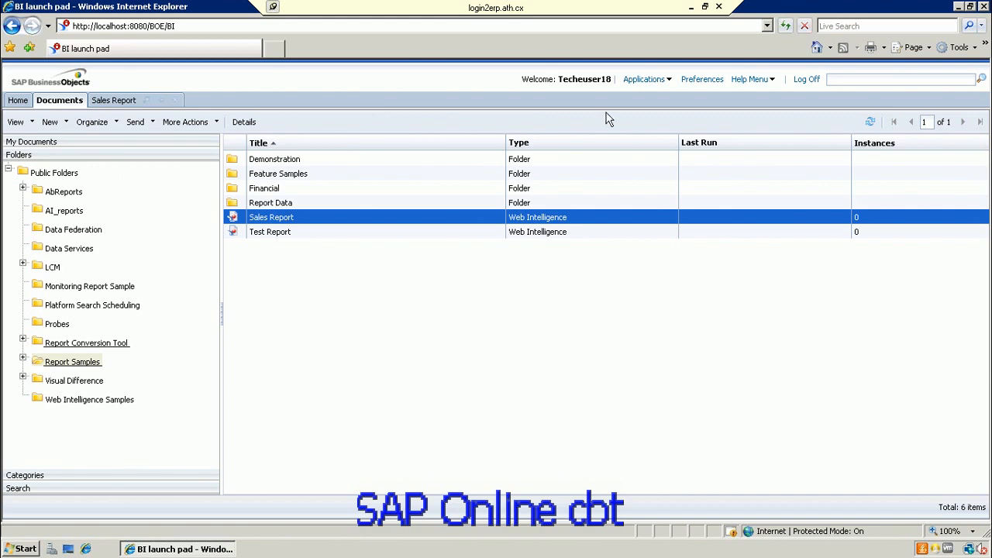
click(116, 100)
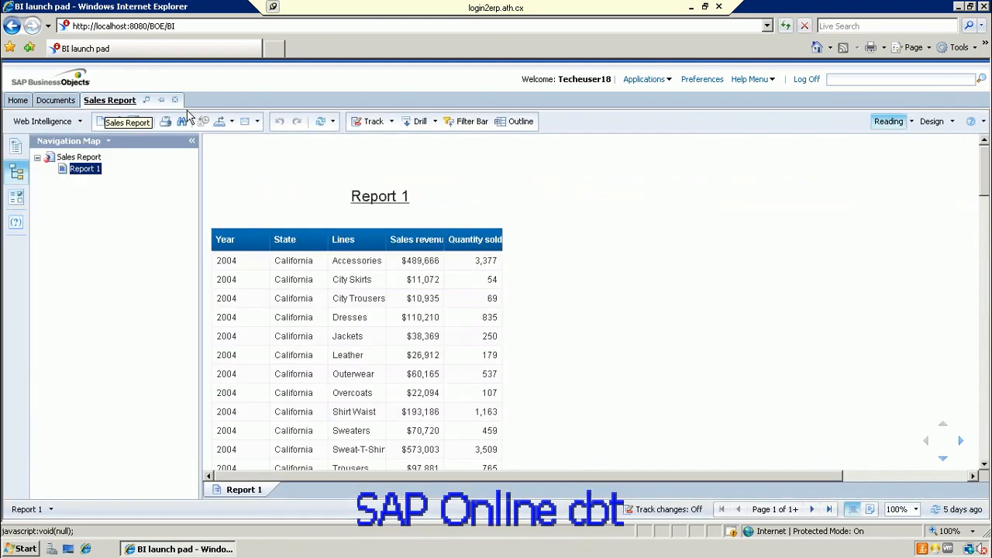
- Return to the document list and launch the Web Intelligence application from BI launch pad
click(56, 100)
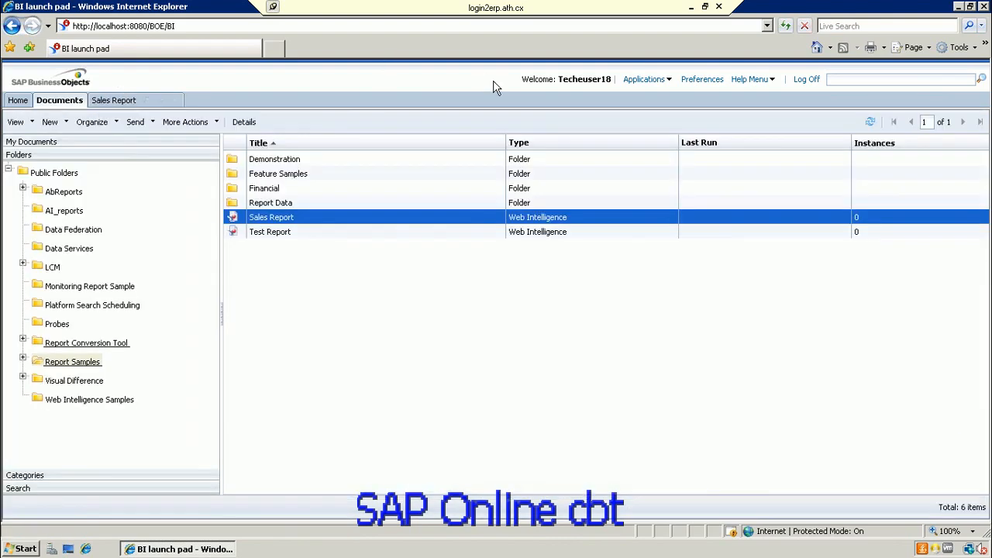
click(669, 80)
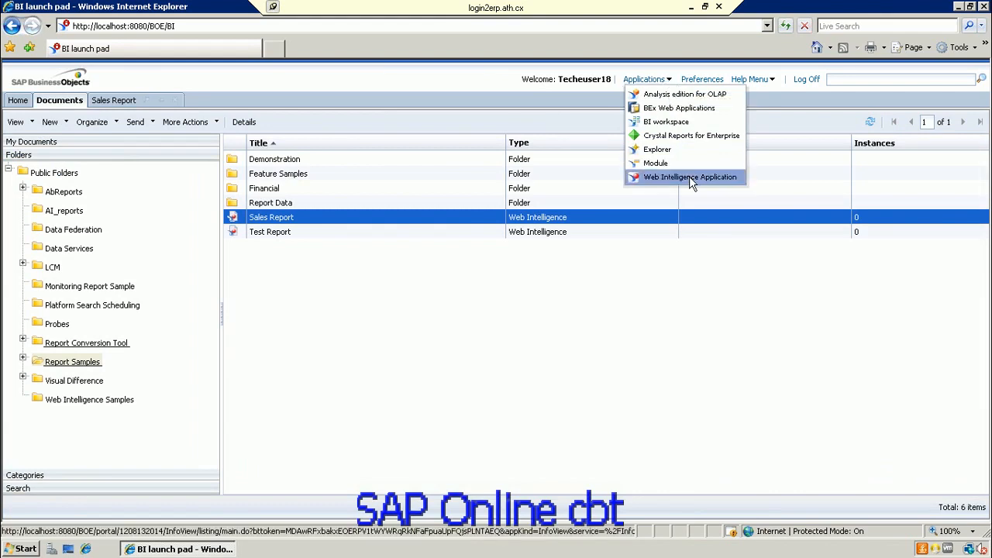
click(688, 175)
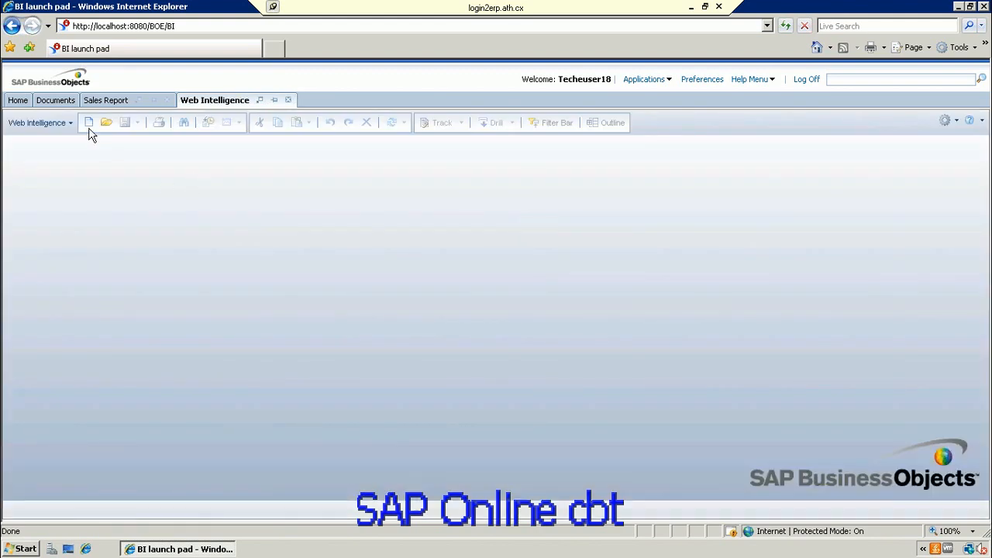
click(89, 124)
click(523, 461)
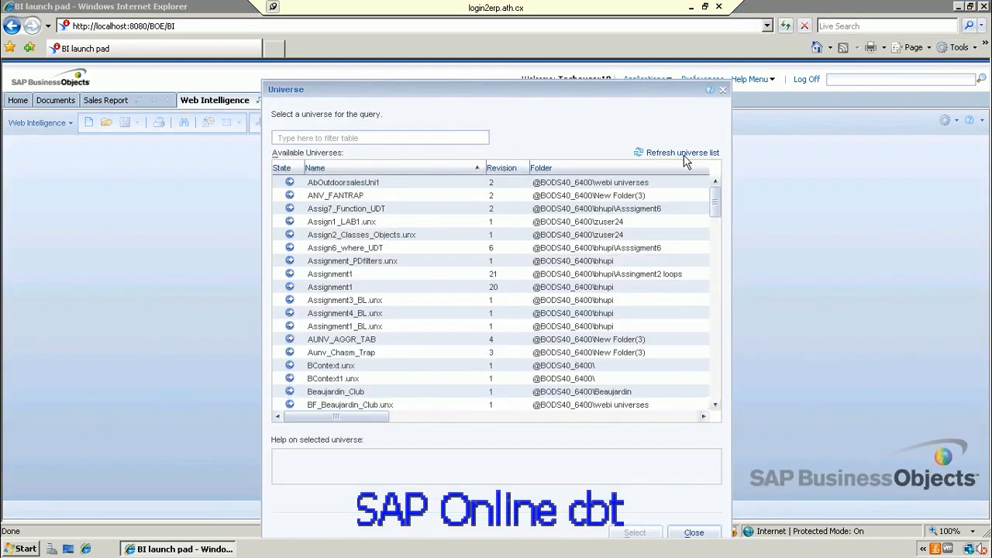
click(724, 92)
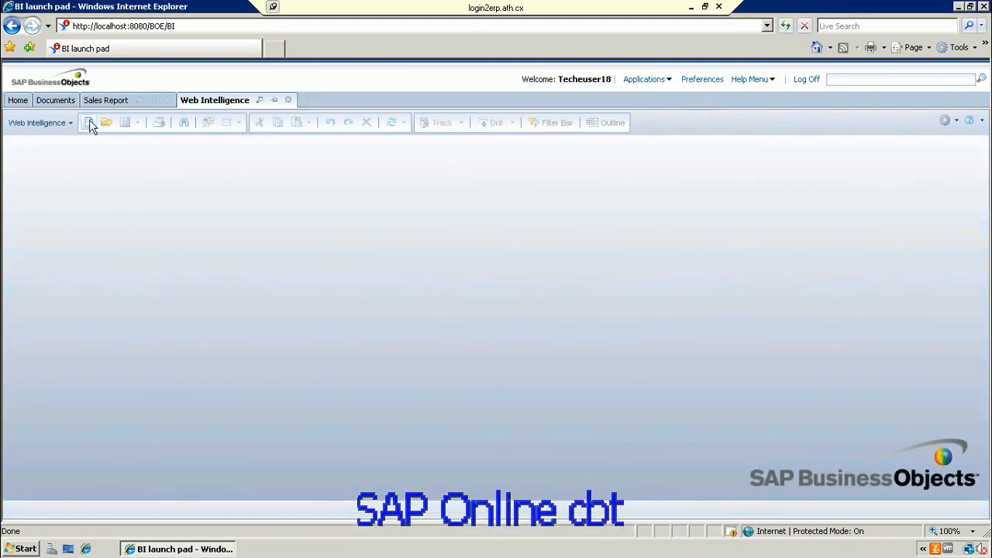
- Create a new Web Intelligence document with a universe as its data source
click(89, 123)
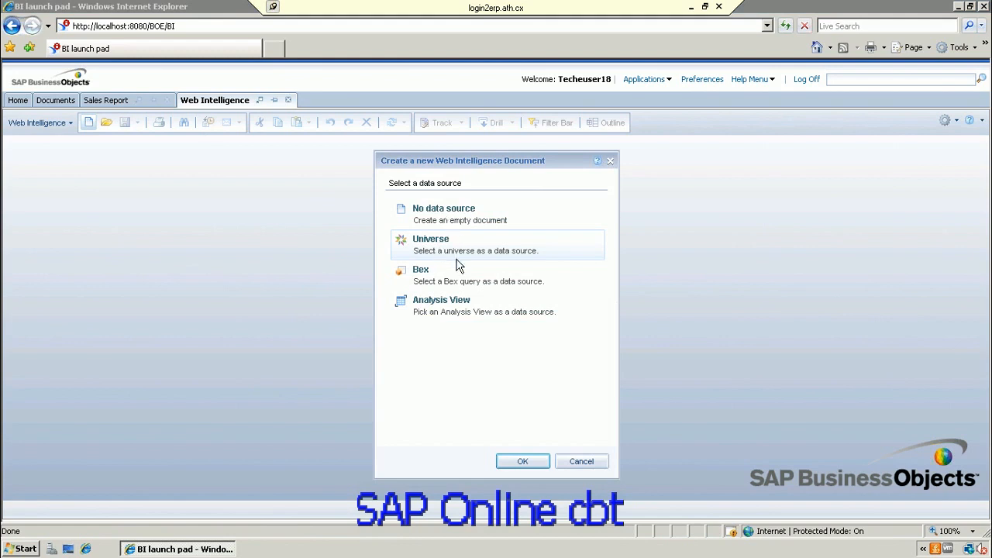
click(458, 209)
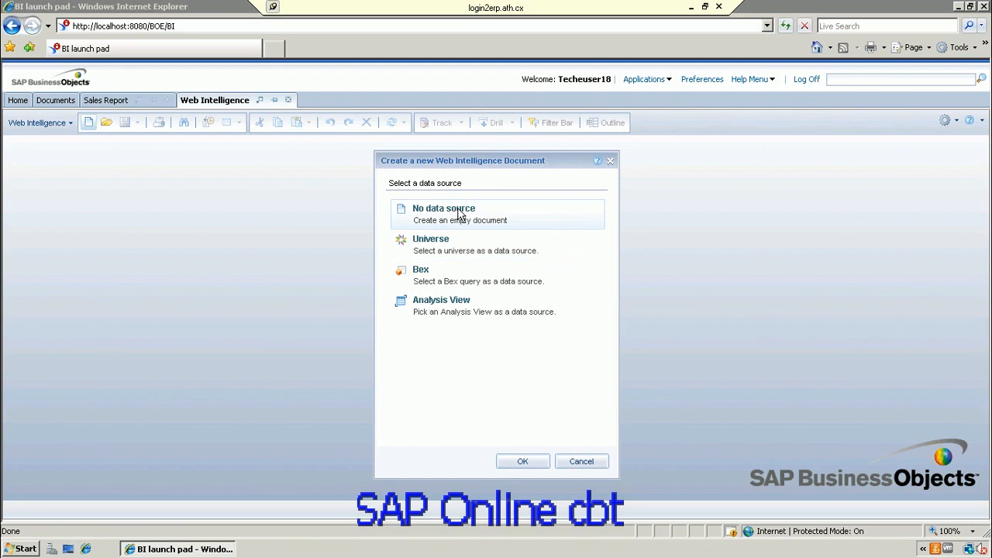
click(462, 251)
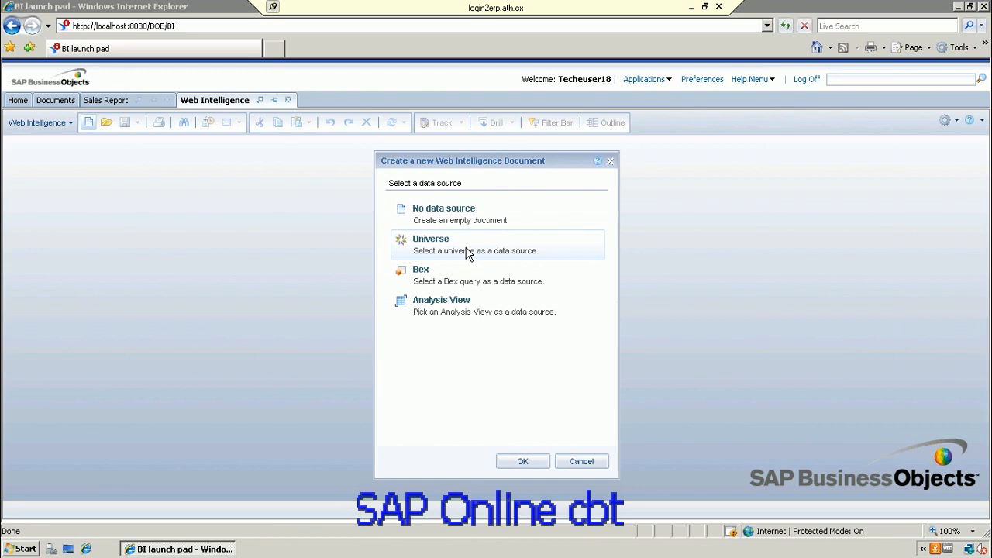
click(458, 276)
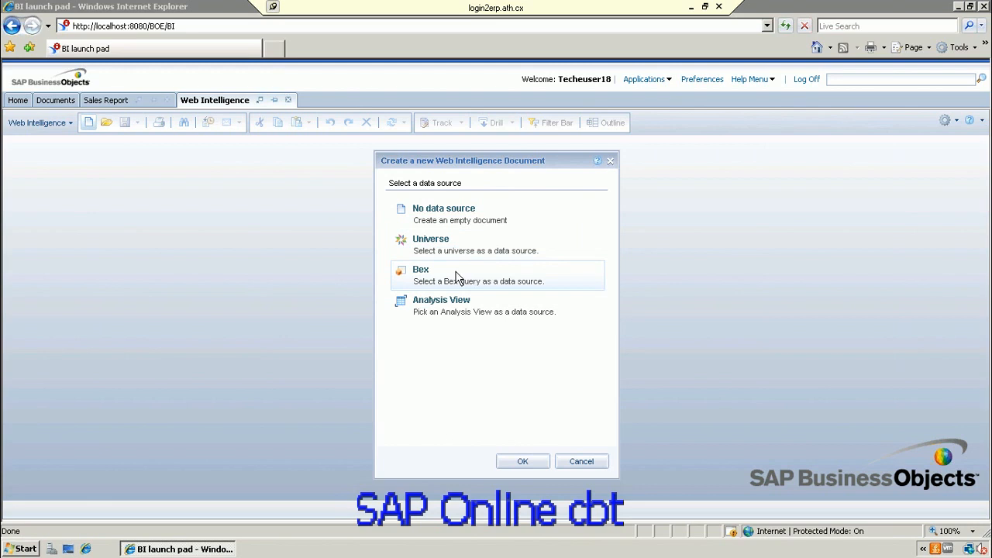
click(458, 307)
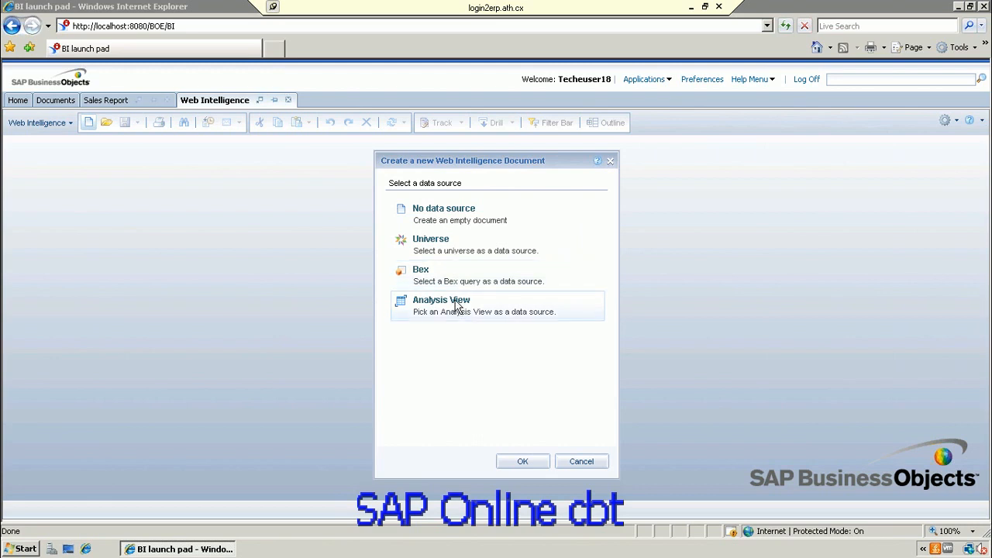
click(475, 252)
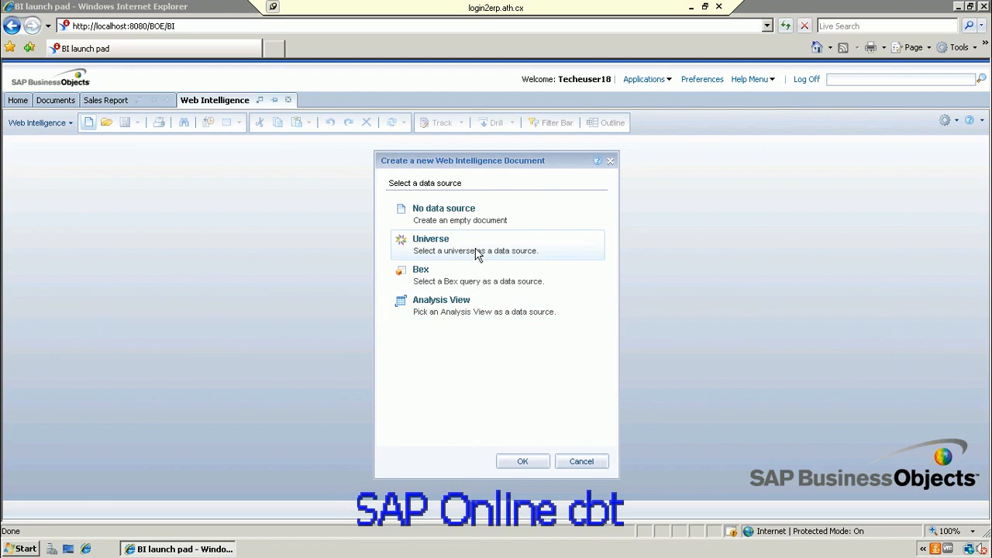
click(537, 460)
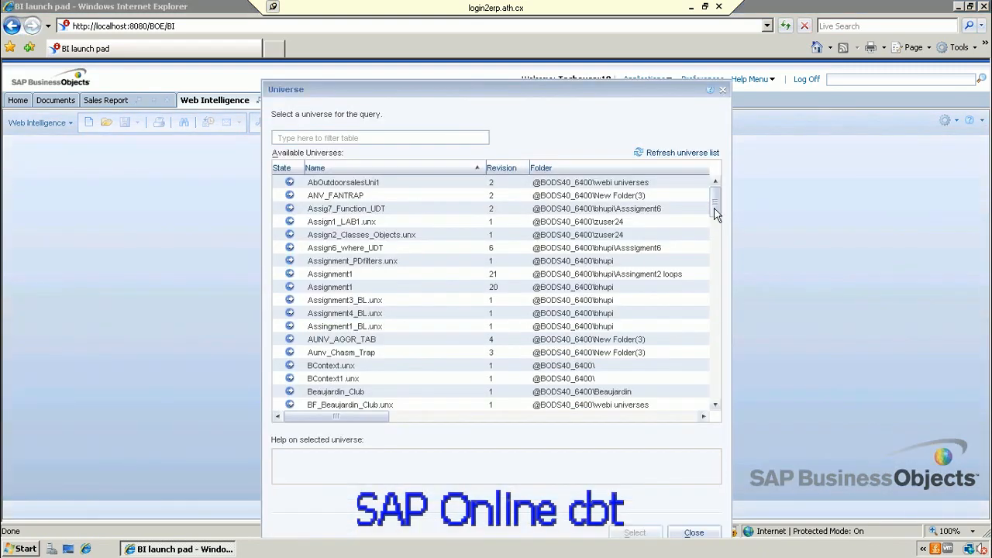
- Choose the eFashion universe stored in the webi universes folder for the new document's query
drag(714, 215, 714, 230)
scroll(714, 231, down, 4)
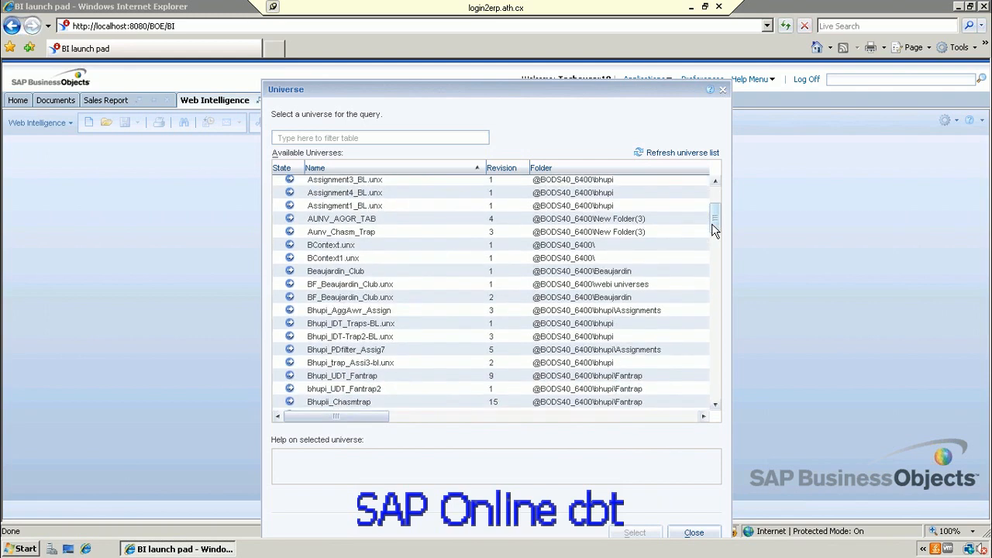
drag(712, 230, 724, 289)
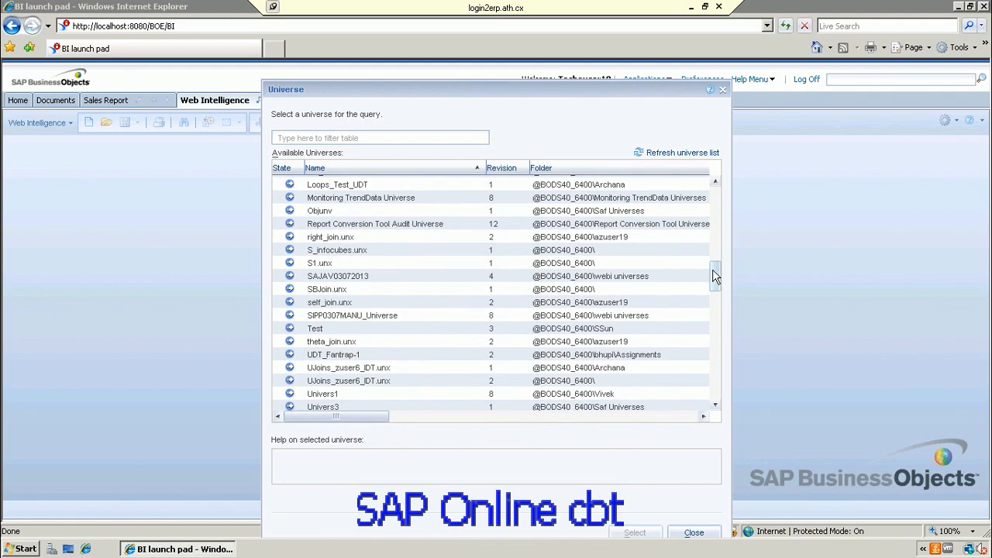
drag(712, 273, 712, 270)
scroll(712, 268, up, 4)
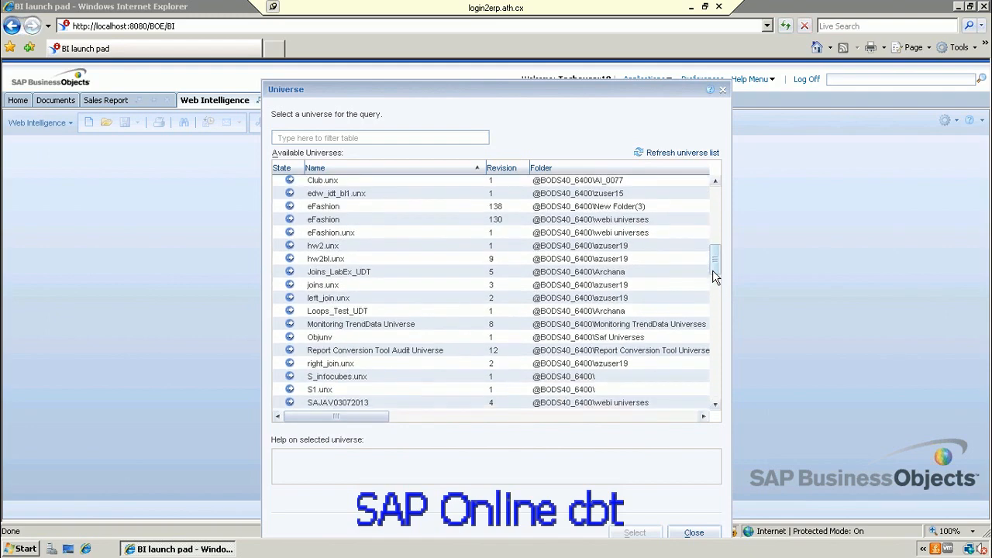
scroll(430, 299, up, 2)
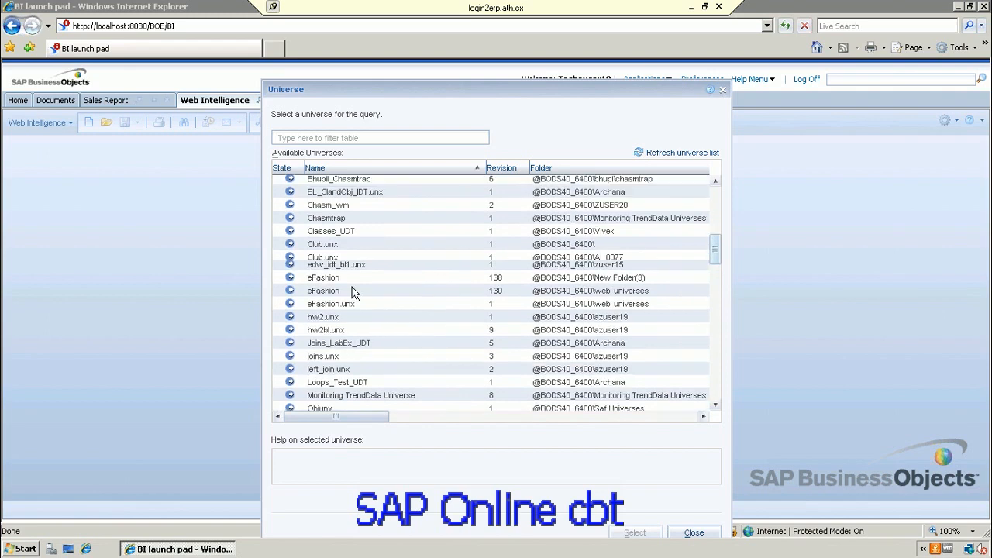
click(342, 288)
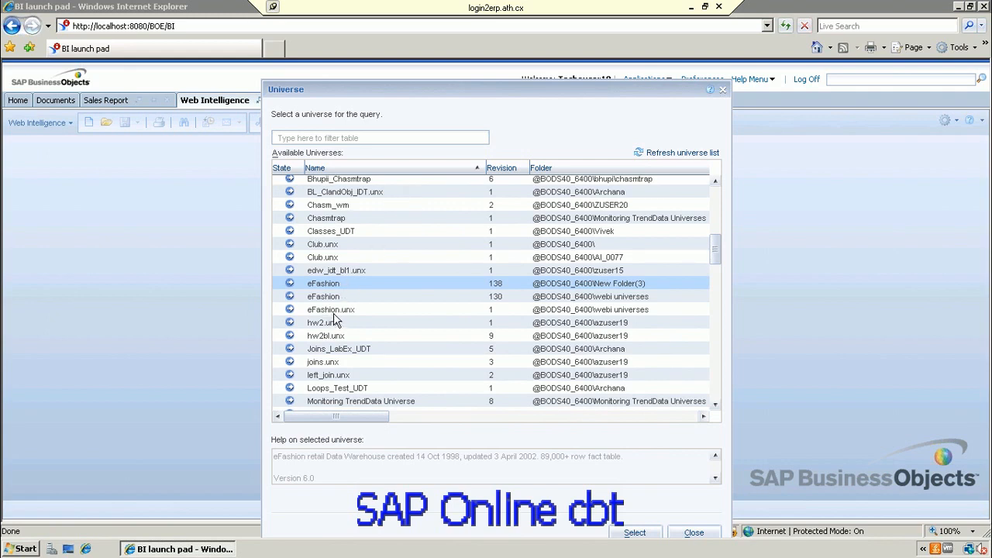
click(353, 300)
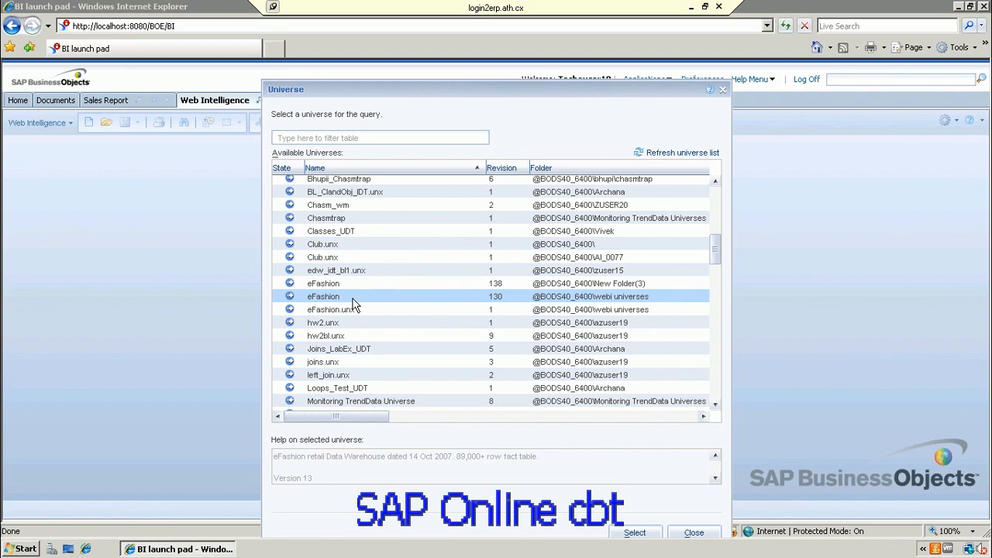
click(360, 285)
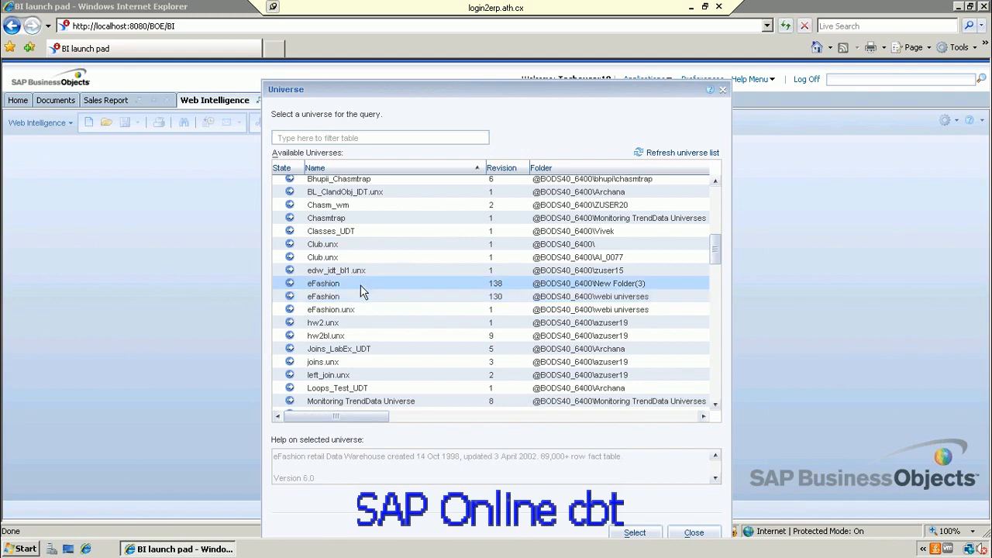
click(360, 298)
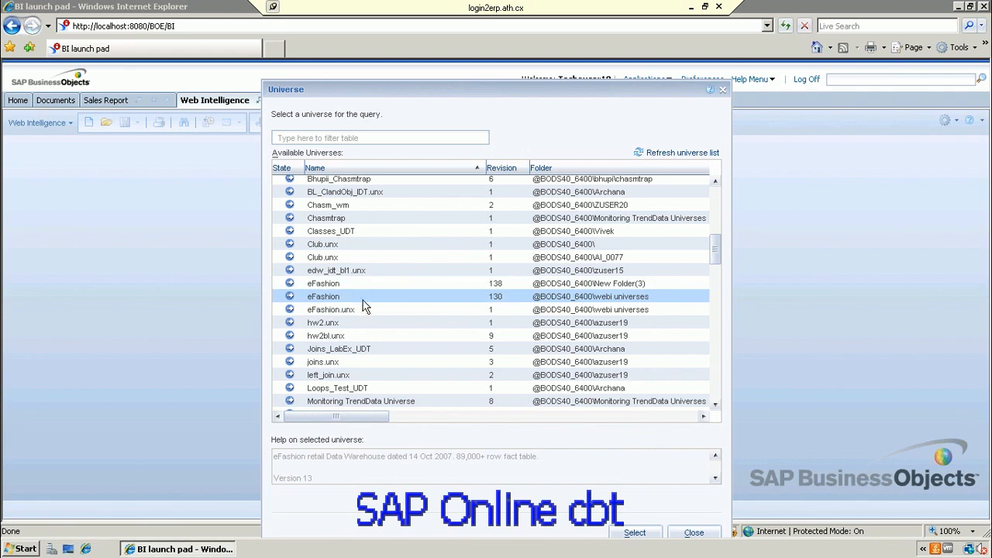
click(634, 533)
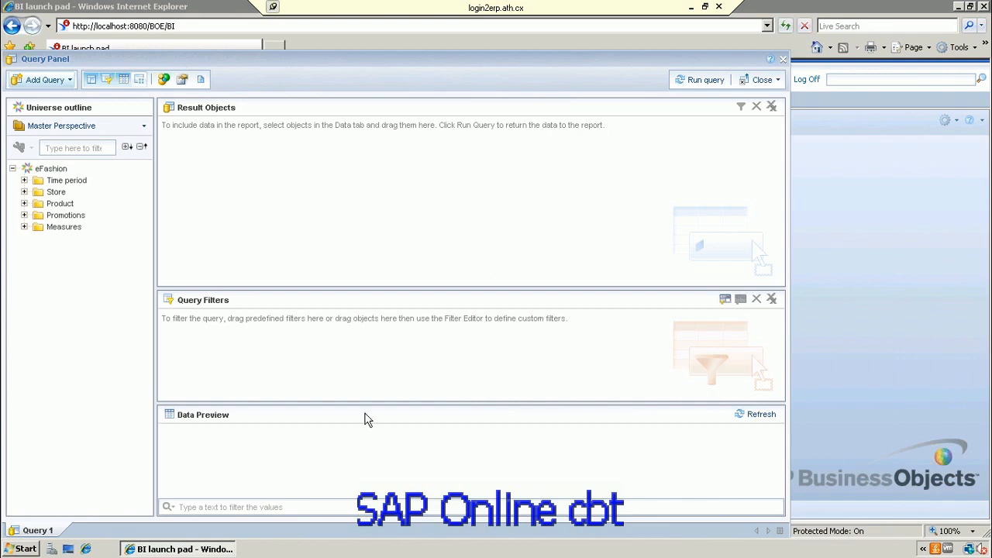
- Expand the Time period folder, its Year dimension and the Measures folder in the eFashion outline, and select Sales revenue
click(24, 181)
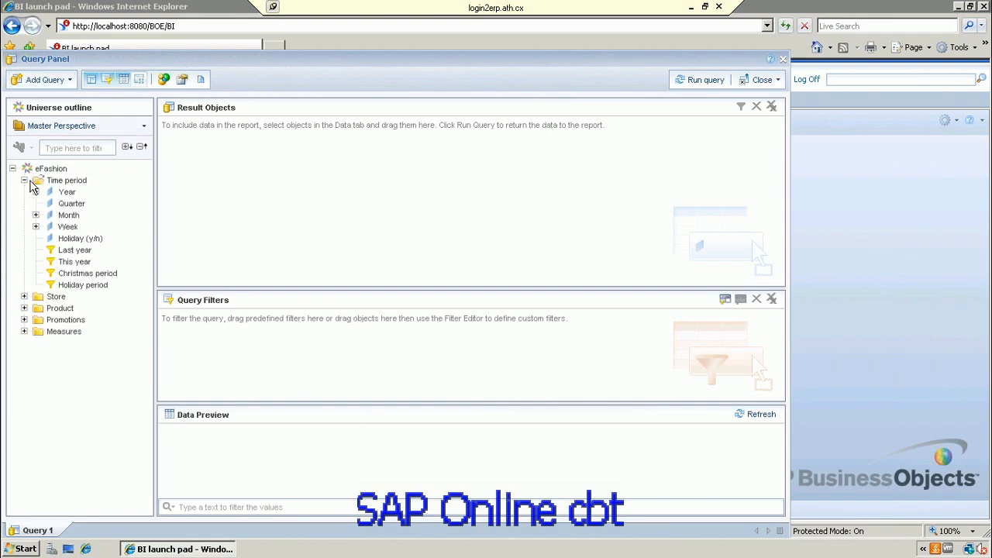
click(24, 181)
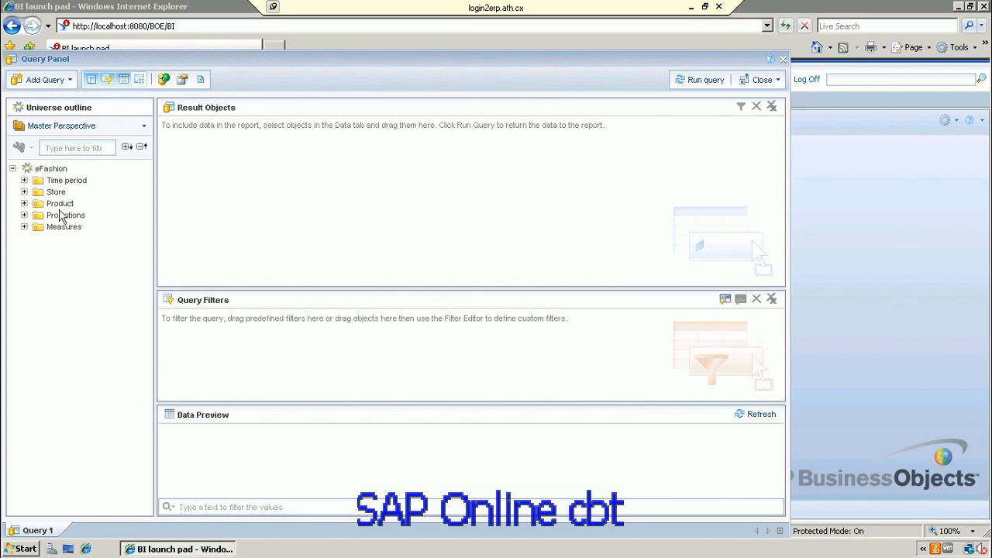
click(25, 182)
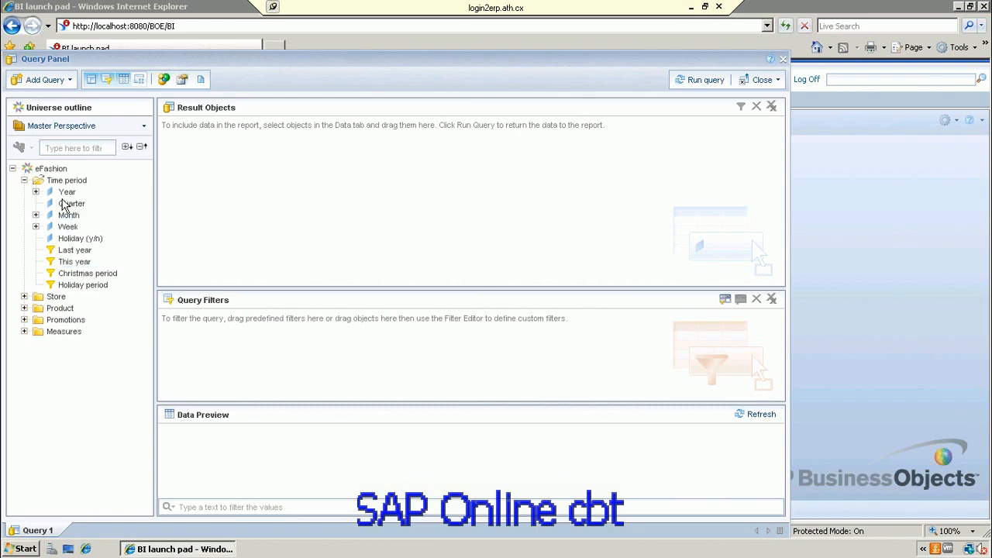
click(36, 191)
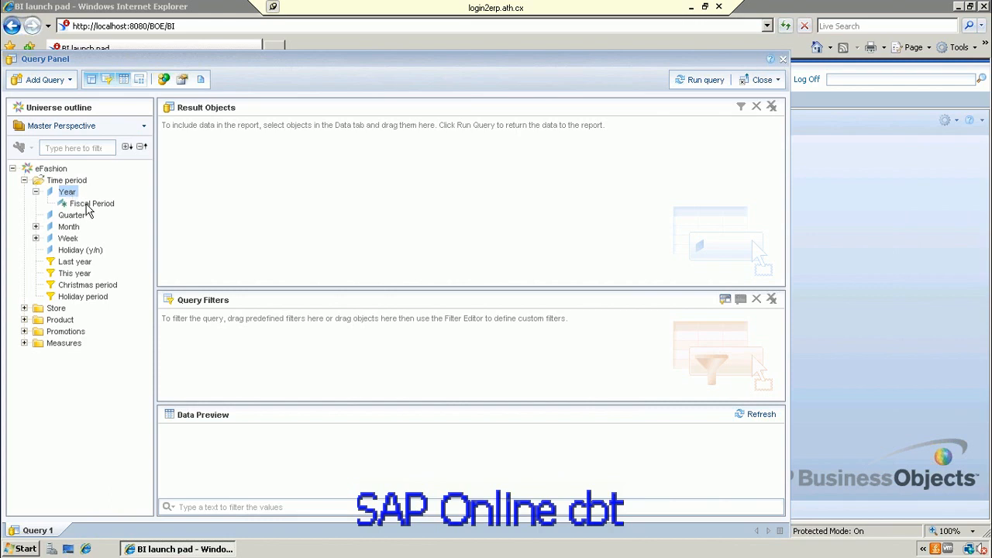
click(25, 344)
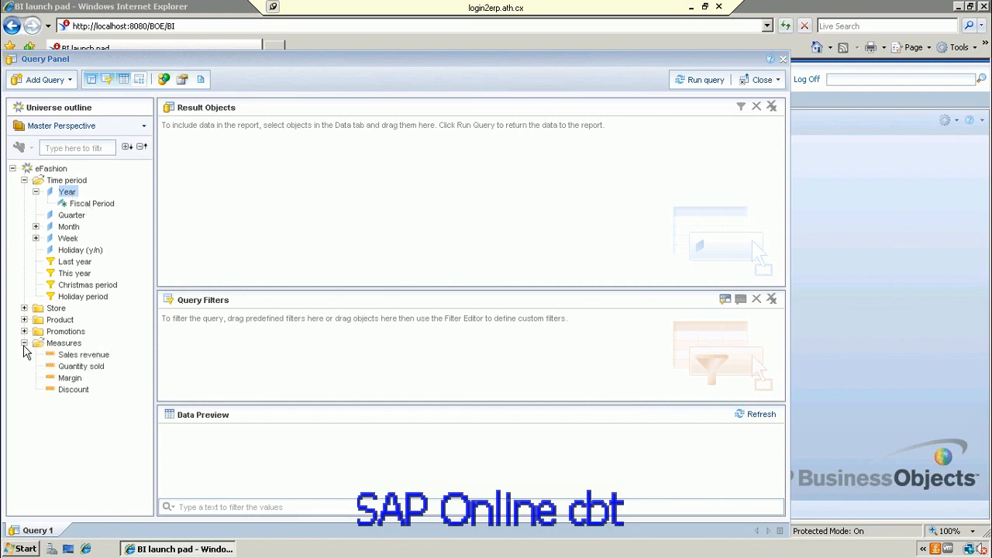
click(81, 355)
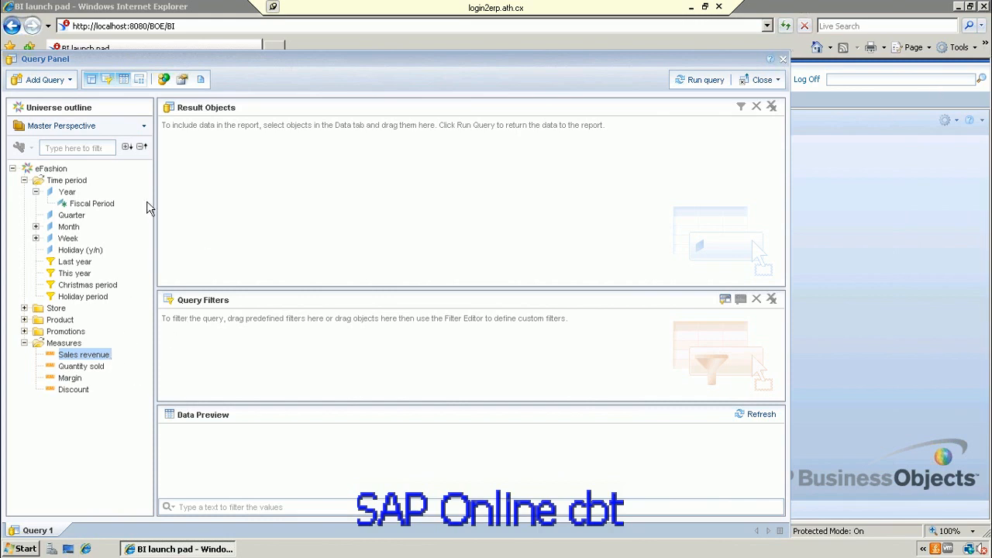
- Add the Year and Quarter dimensions from the Time period folder to the query's result objects
click(67, 192)
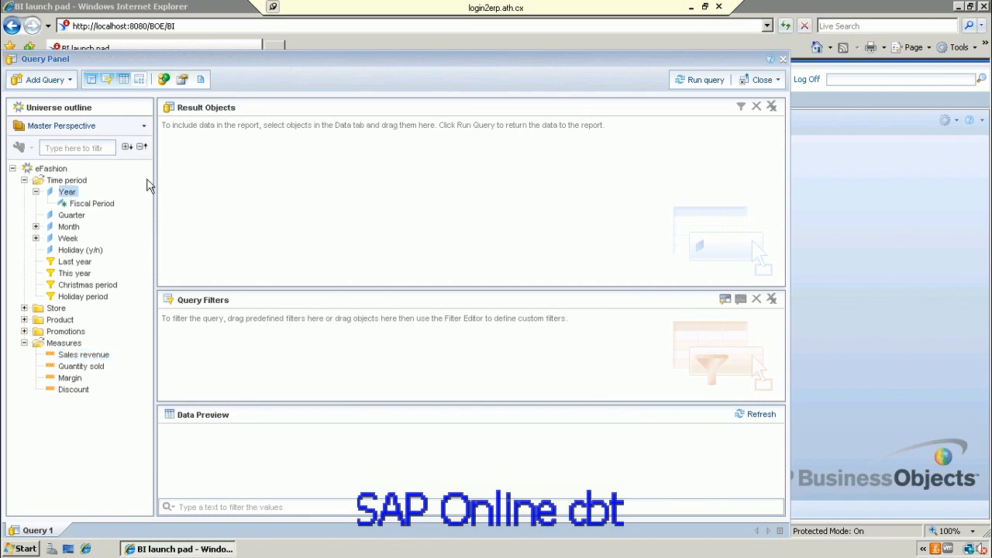
double_click(67, 192)
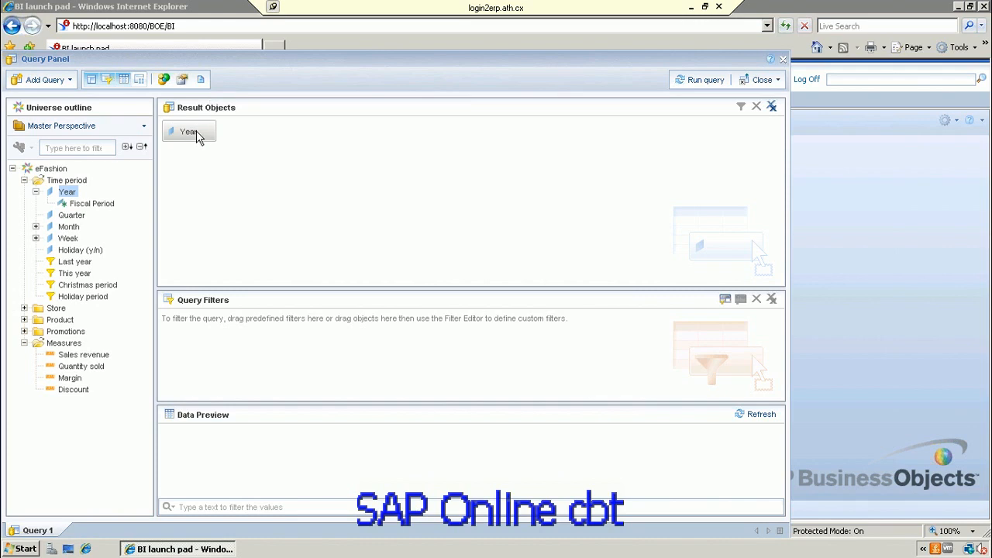
drag(196, 135, 100, 237)
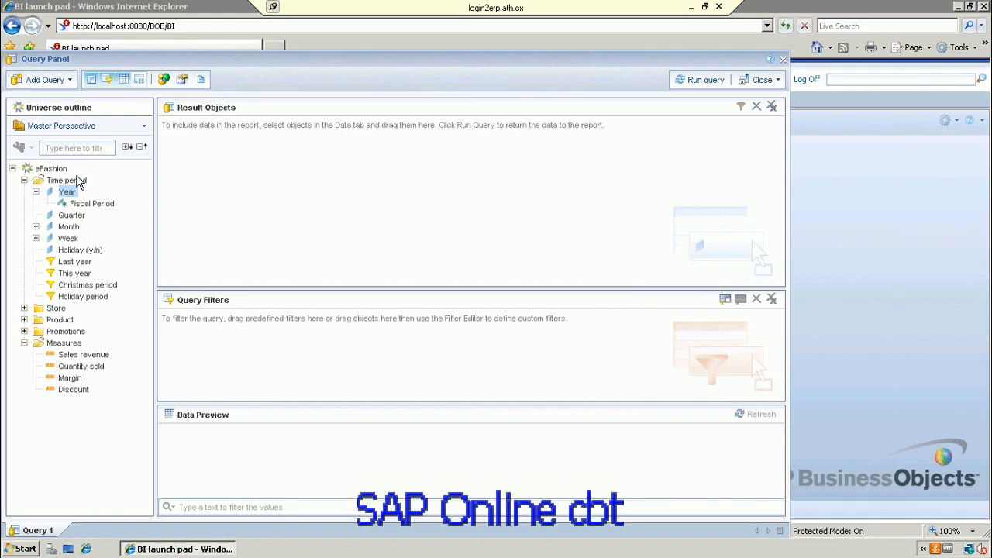
drag(75, 199, 224, 162)
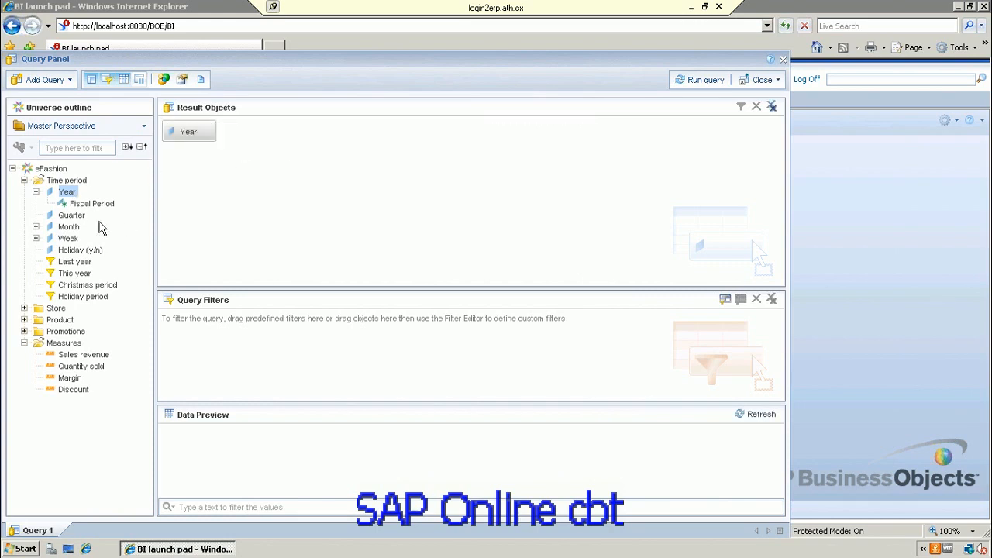
drag(84, 217, 248, 134)
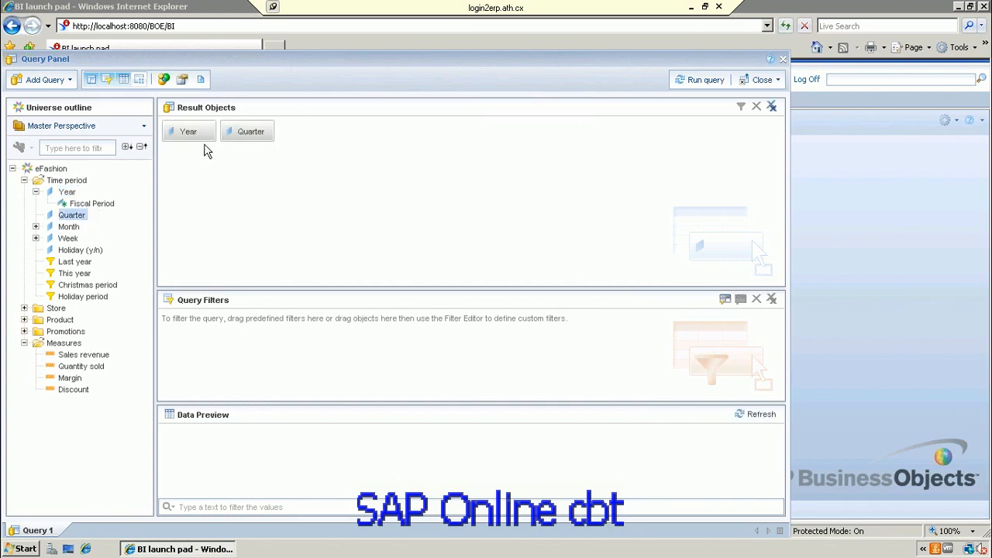
- Run the query with Year and Quarter and dismiss the document autosave notice
click(706, 80)
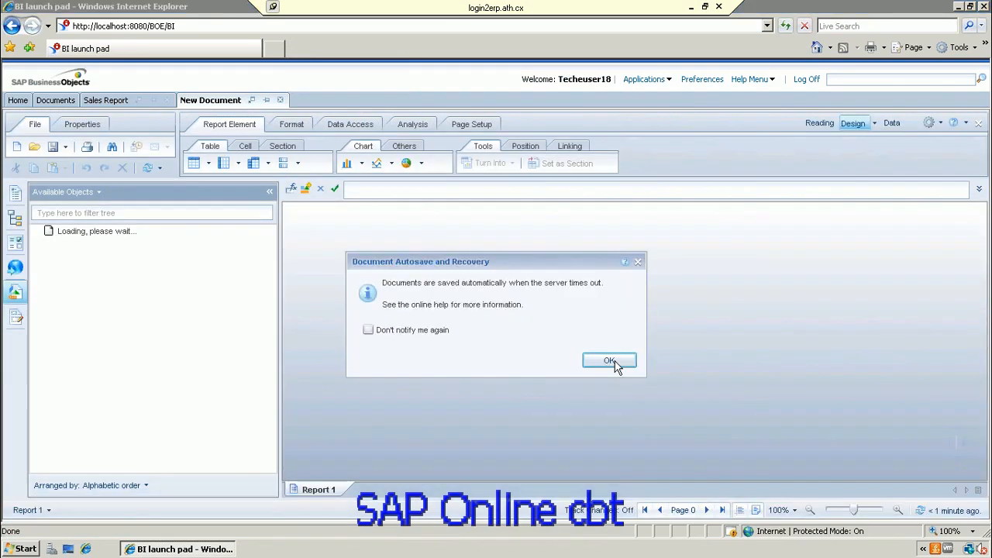
click(611, 362)
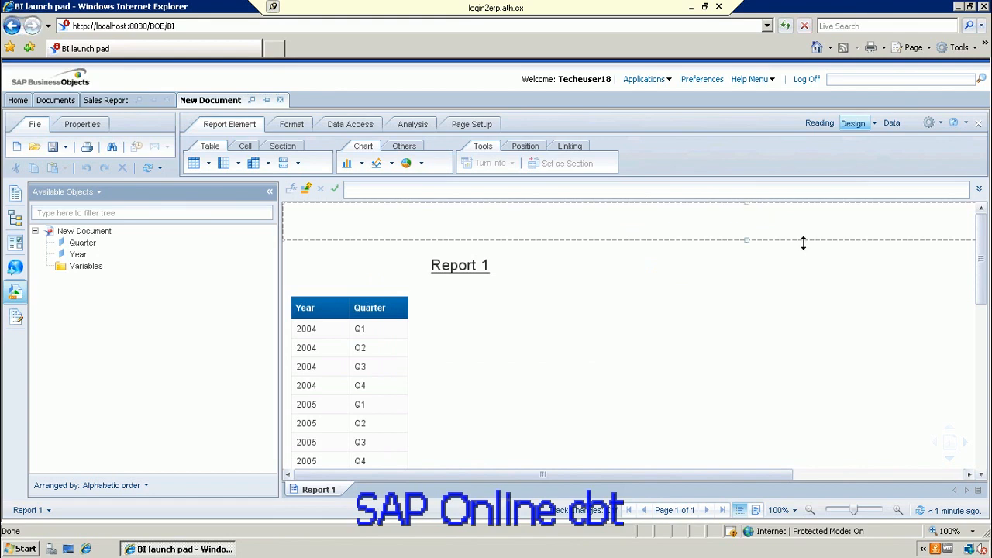
- Reopen the query for editing and add State and City from the Store folder and Sales revenue from Measures to the result objects
click(358, 125)
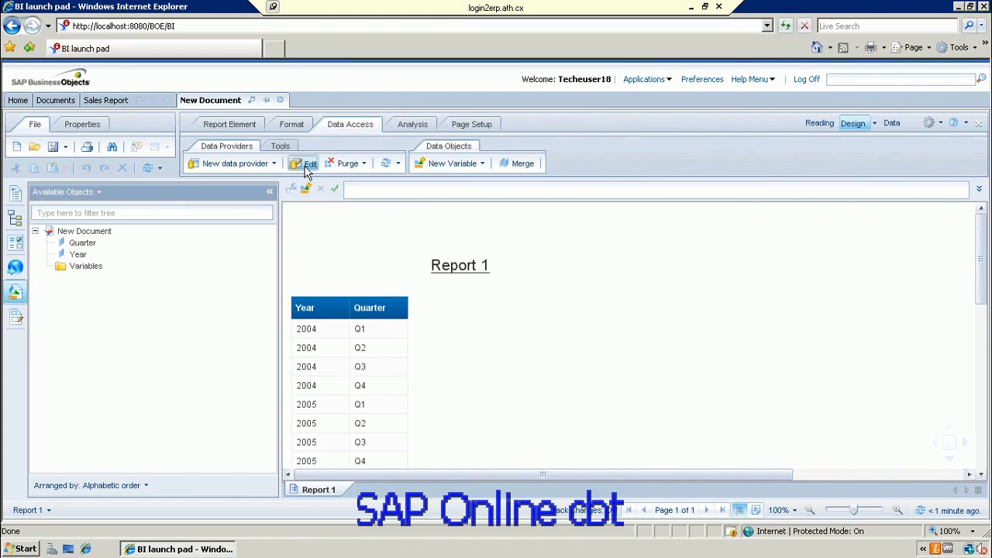
click(307, 164)
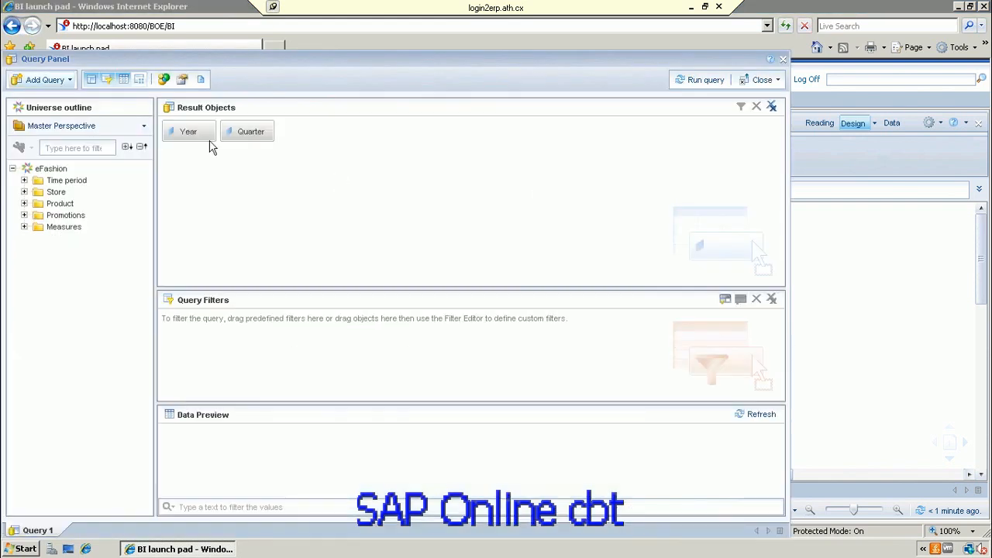
click(24, 180)
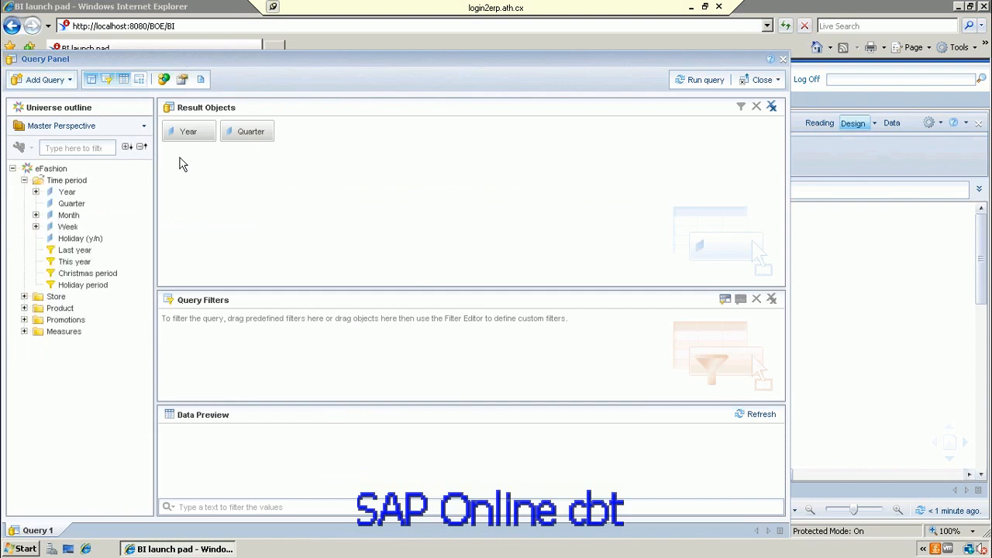
click(24, 297)
double_click(67, 310)
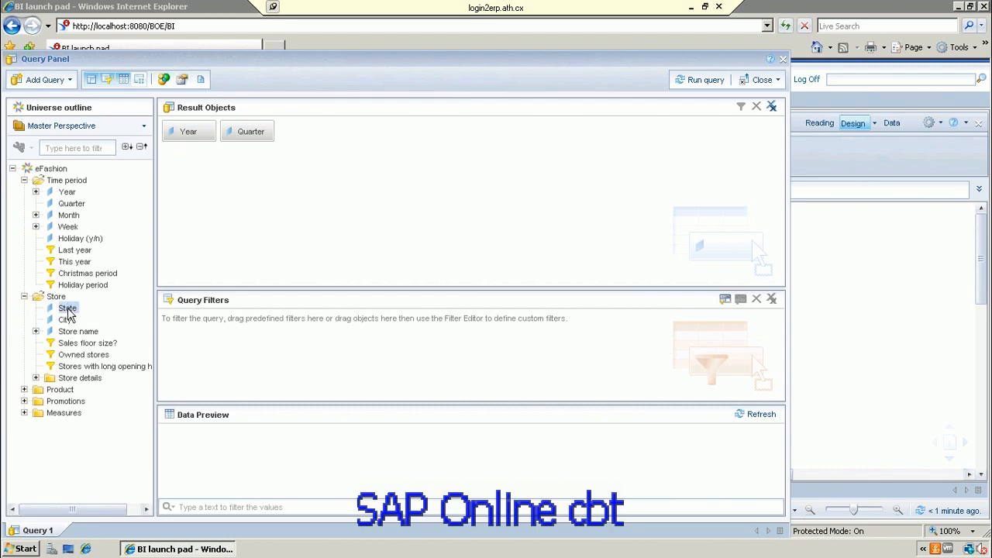
click(66, 322)
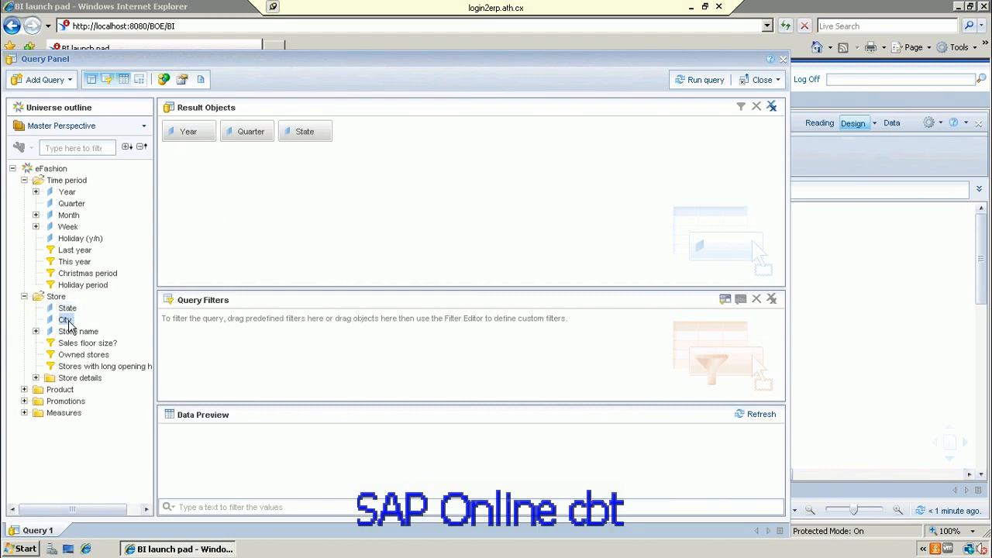
double_click(67, 321)
click(24, 413)
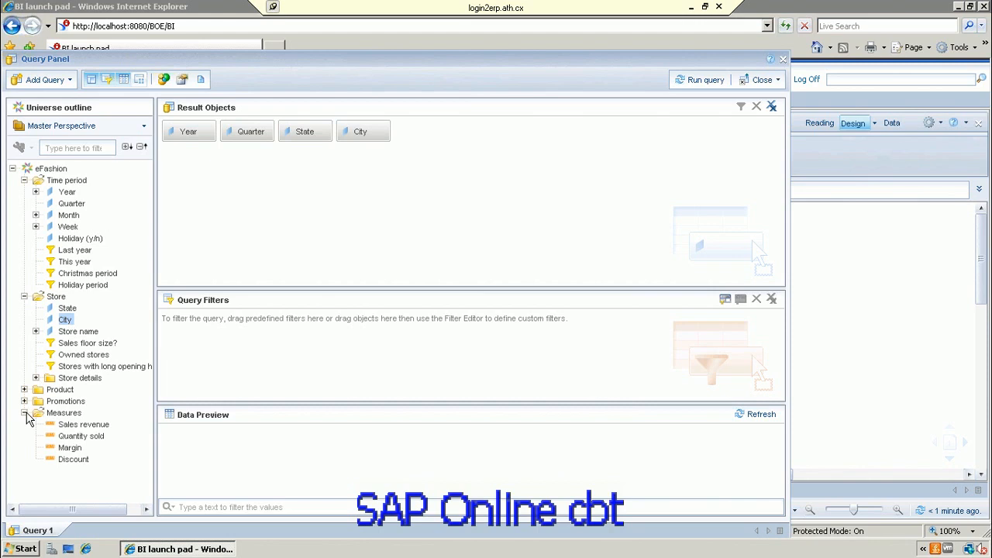
double_click(81, 425)
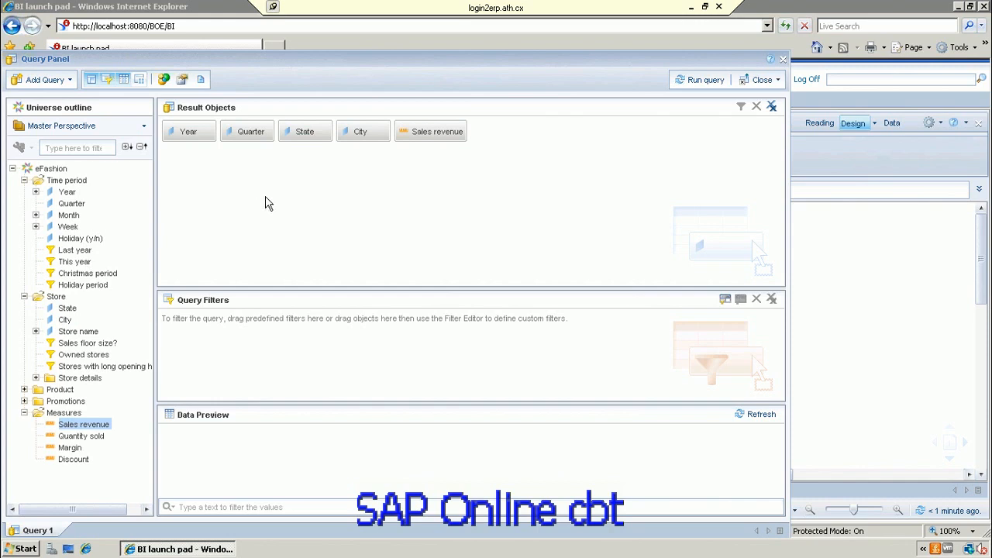
- View the query's script in an enlarged script viewer and switch it to a custom query script
click(202, 81)
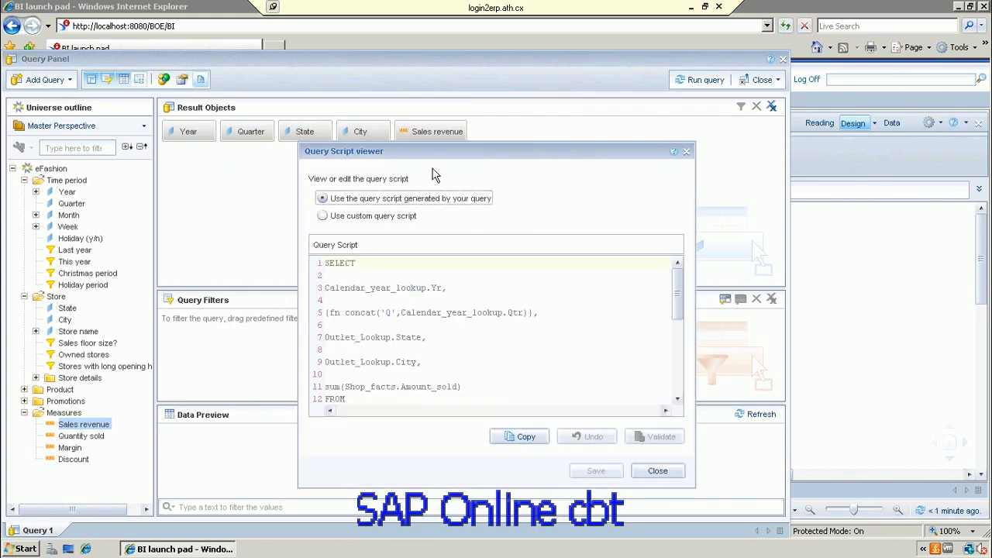
drag(440, 150, 374, 100)
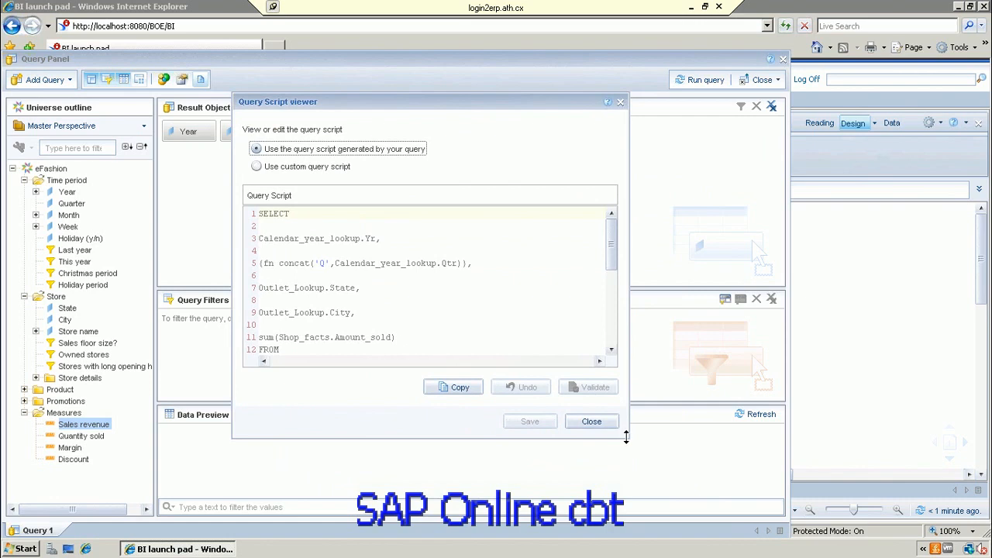
drag(628, 437, 687, 512)
drag(616, 335, 597, 264)
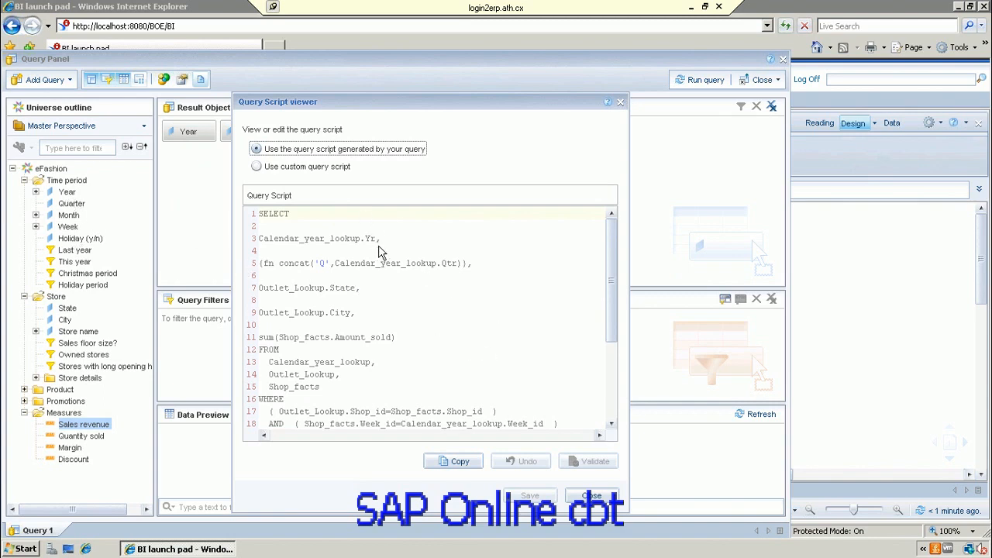
click(261, 169)
click(261, 168)
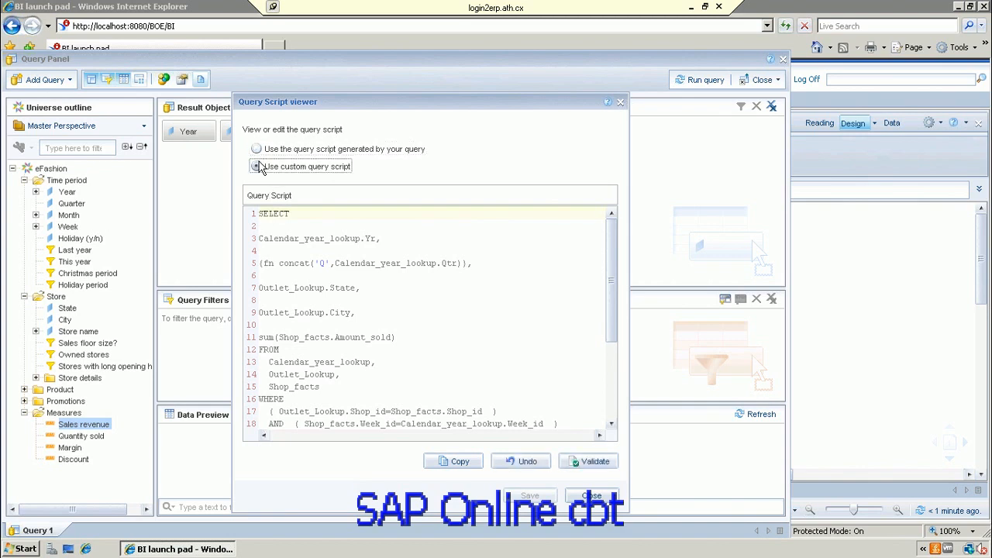
- Examine the Calendar_year_lookup.Yr and Outlet_Lookup.State columns in the script's SELECT clause
drag(260, 238, 372, 238)
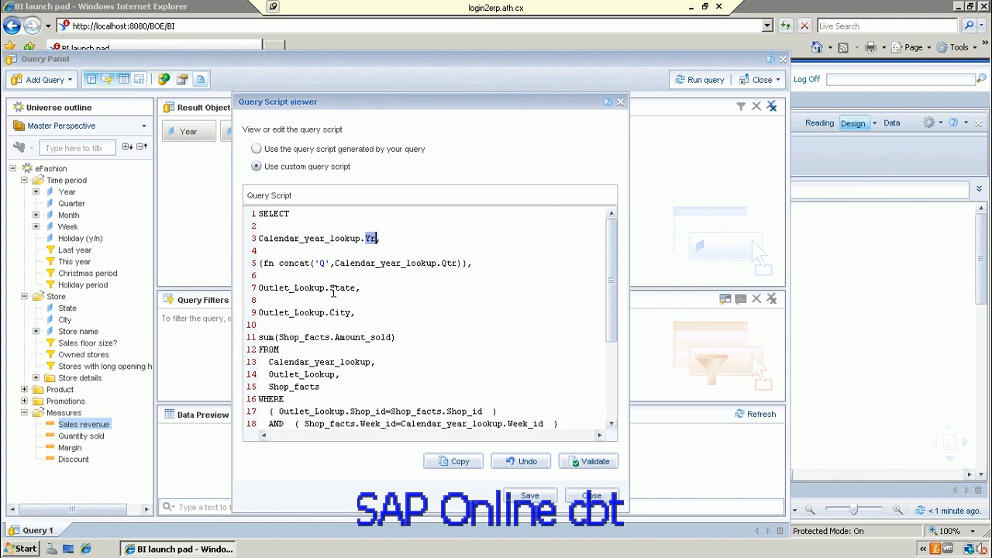
drag(326, 287, 258, 294)
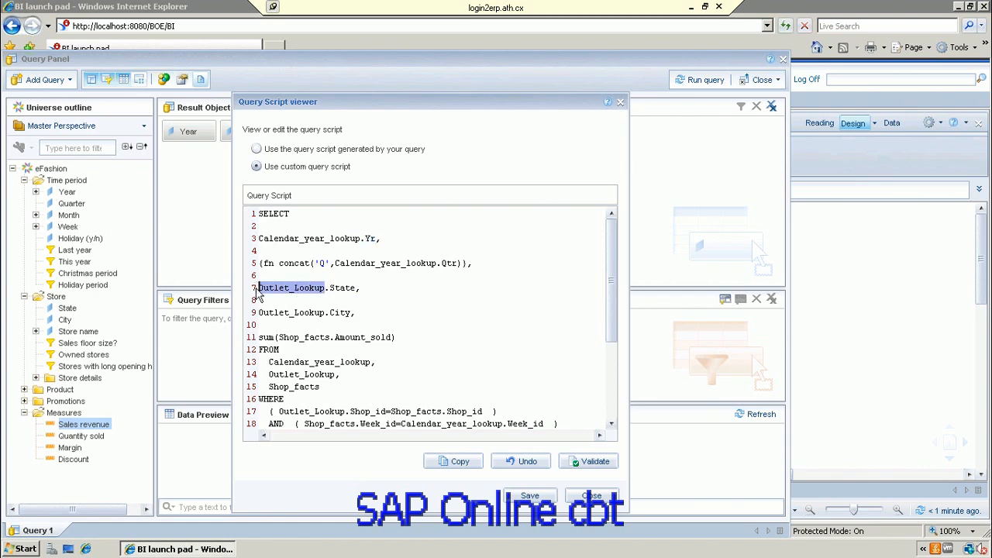
click(329, 288)
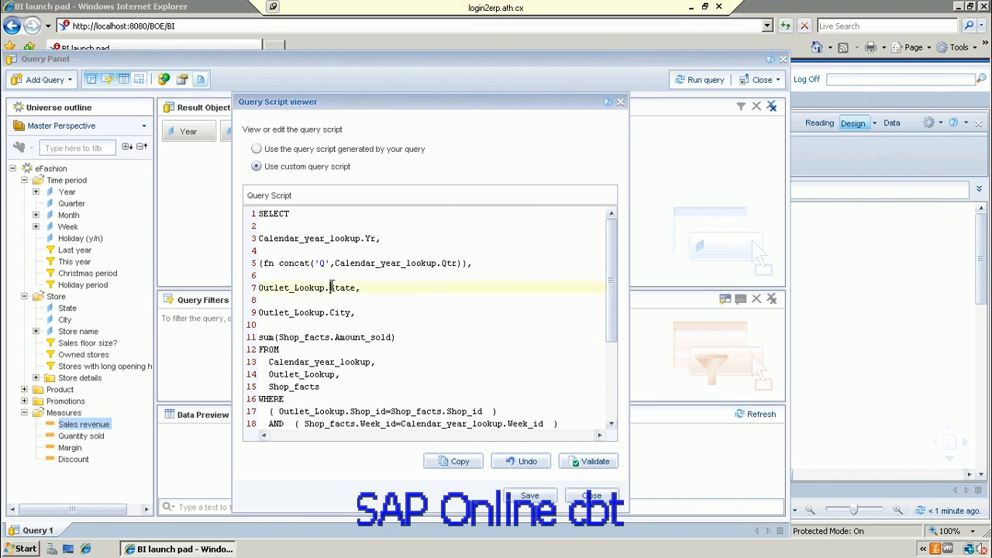
drag(350, 285, 356, 288)
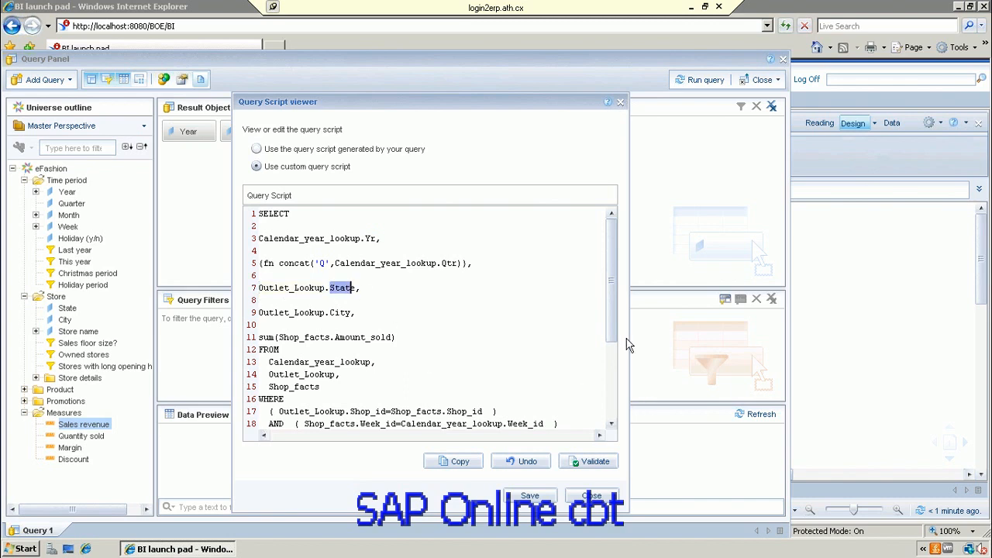
- Examine the Shop_id and Week_id join conditions in the script's WHERE clause, and close the script viewer without saving
drag(611, 339, 602, 395)
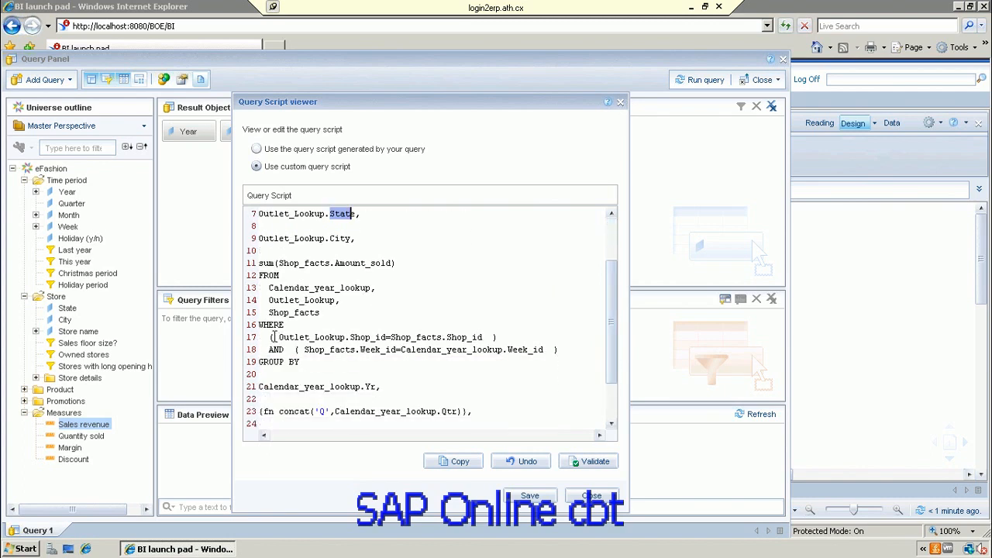
drag(271, 337, 242, 337)
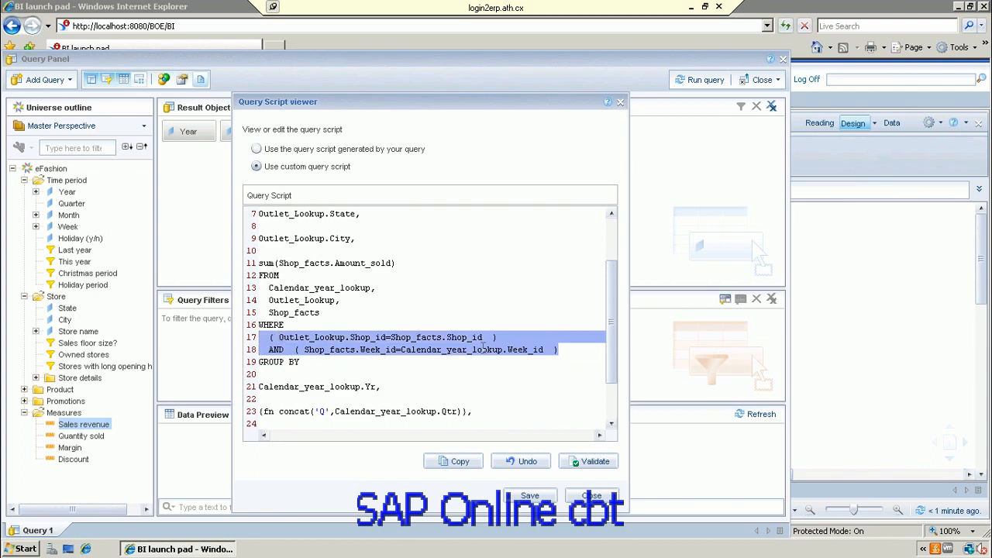
click(579, 364)
drag(572, 357, 263, 345)
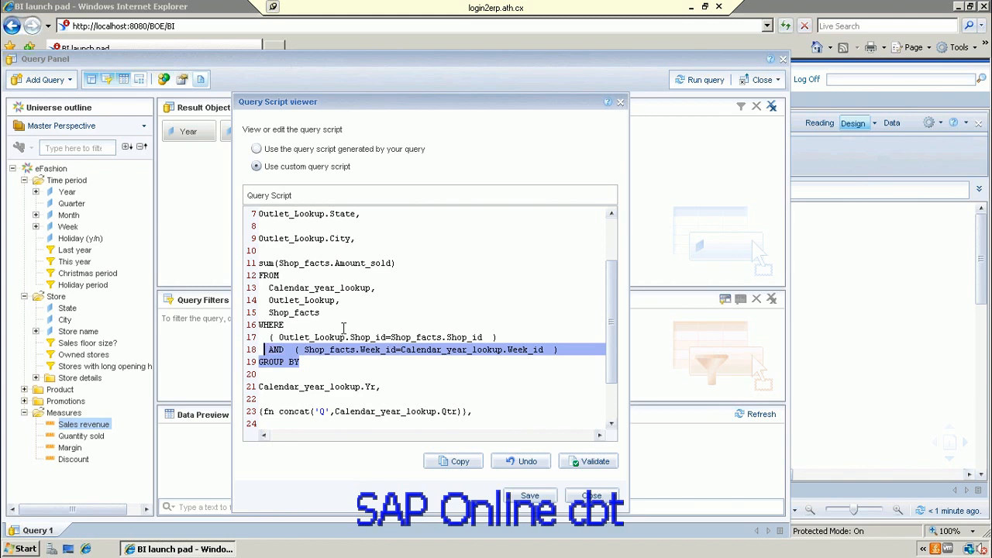
click(490, 389)
click(569, 349)
drag(558, 350, 268, 332)
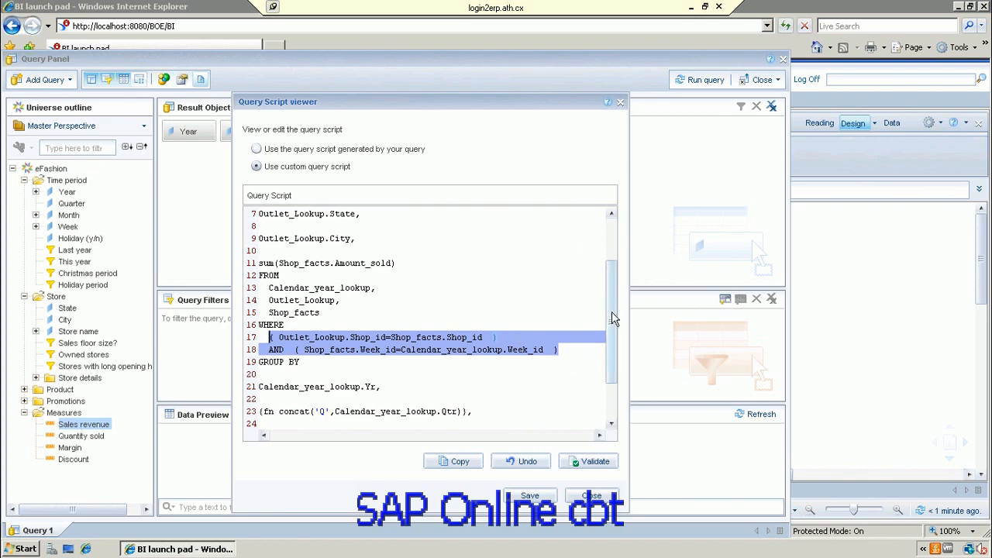
scroll(613, 341, down, 2)
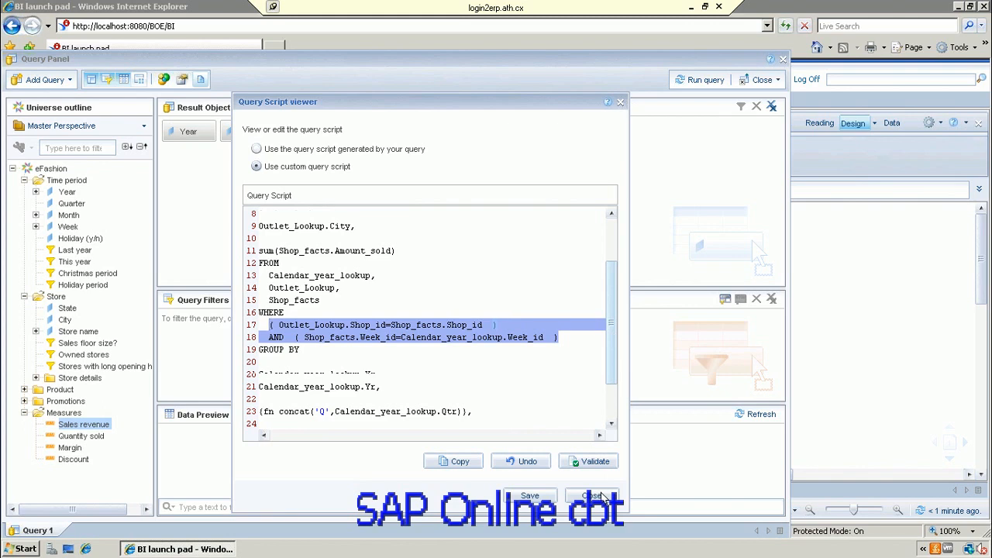
click(591, 496)
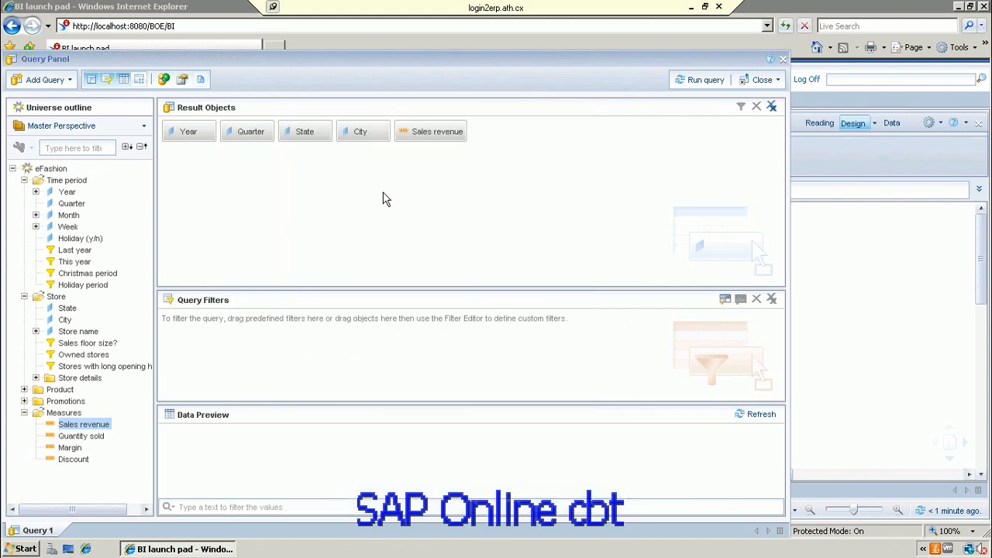
- Run the updated query to bring its new objects into the document
click(201, 79)
click(690, 82)
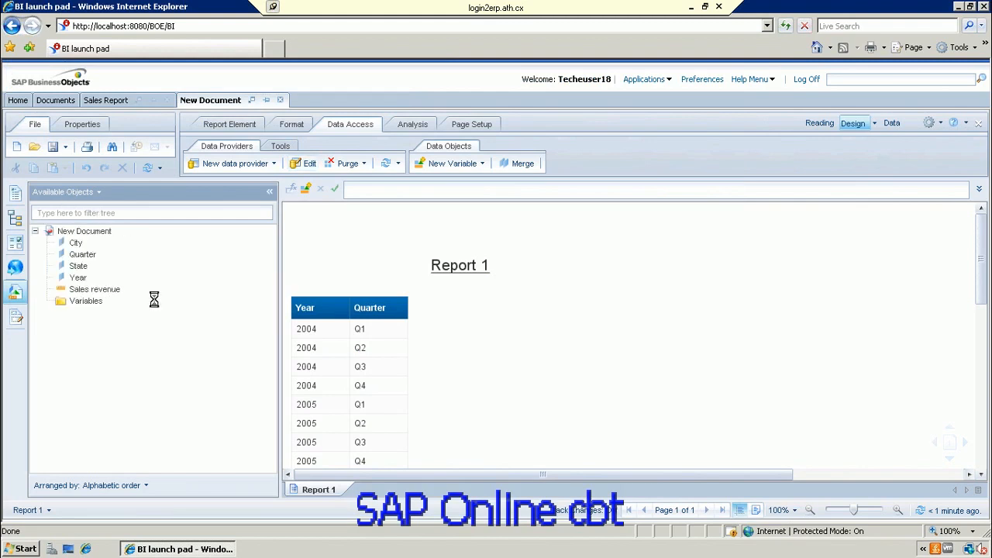
click(383, 367)
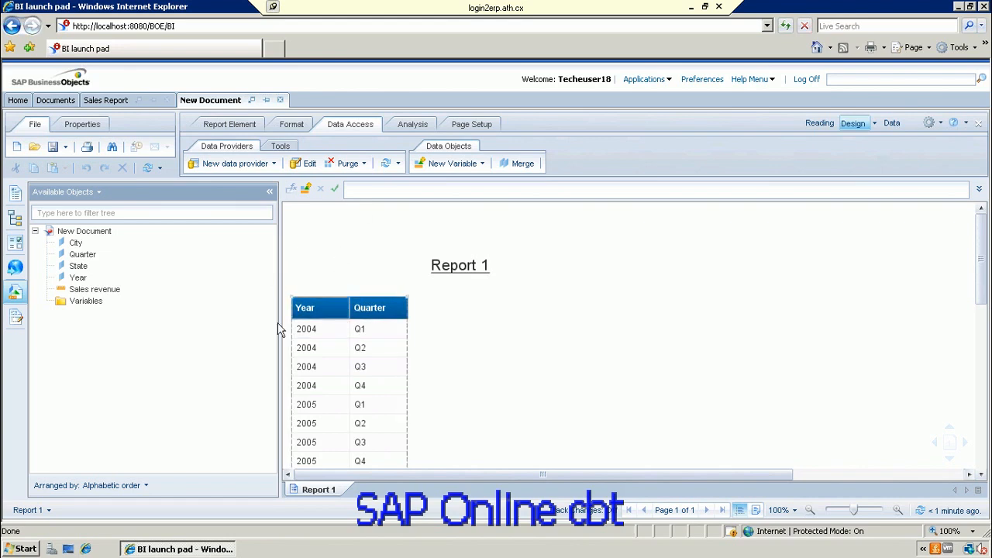
click(377, 329)
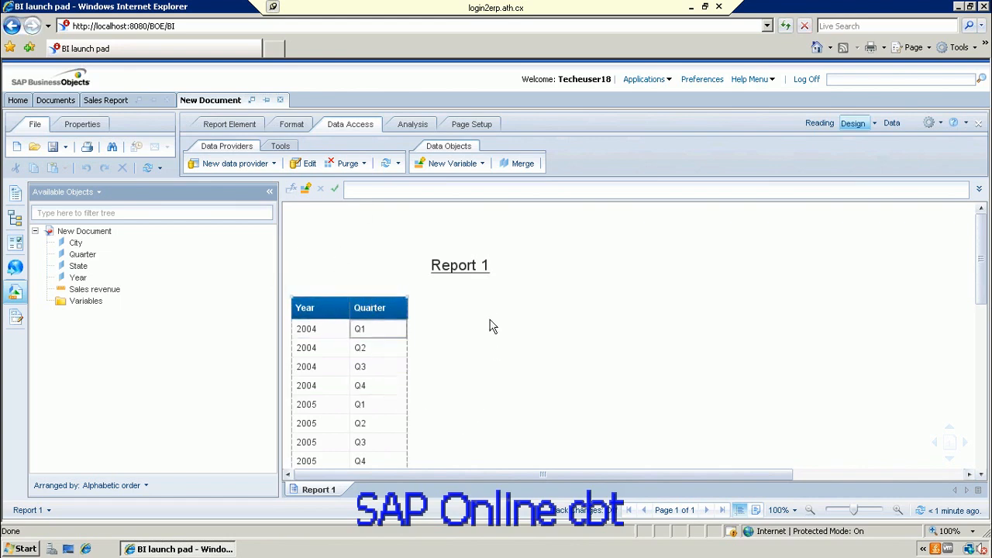
click(319, 329)
click(397, 334)
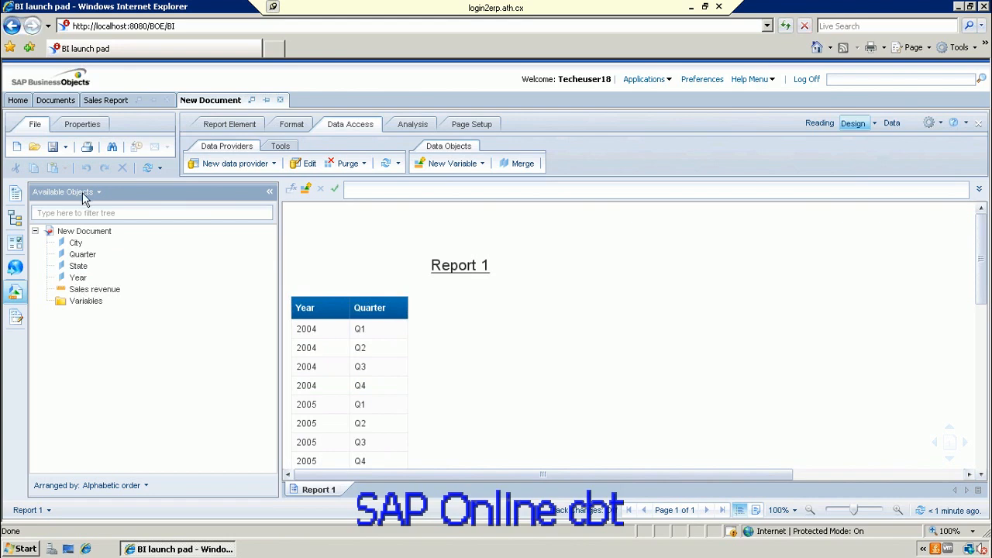
- Add State, City and Sales revenue as columns after Quarter in the Report 1 table
click(81, 266)
drag(83, 268, 402, 309)
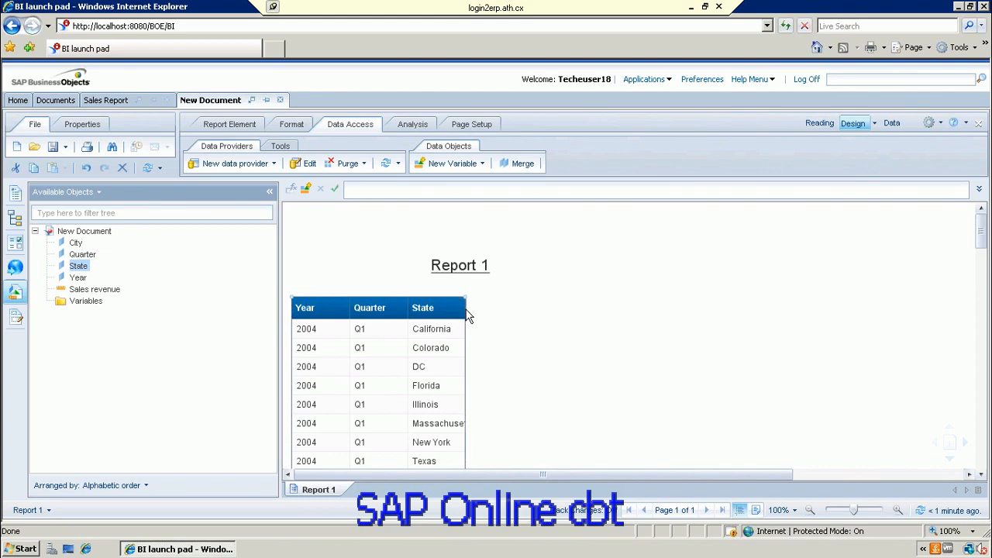
key(Delete)
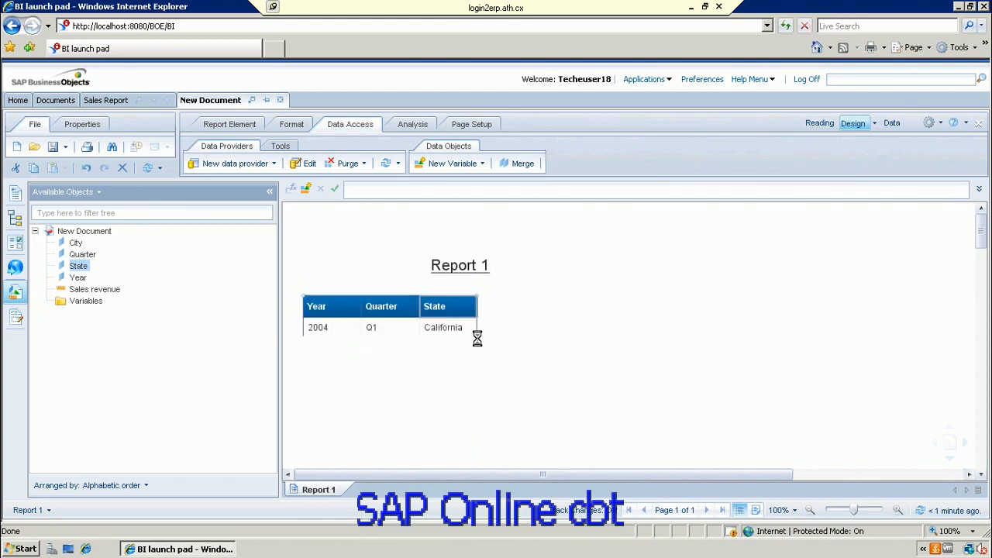
click(77, 245)
drag(78, 245, 473, 307)
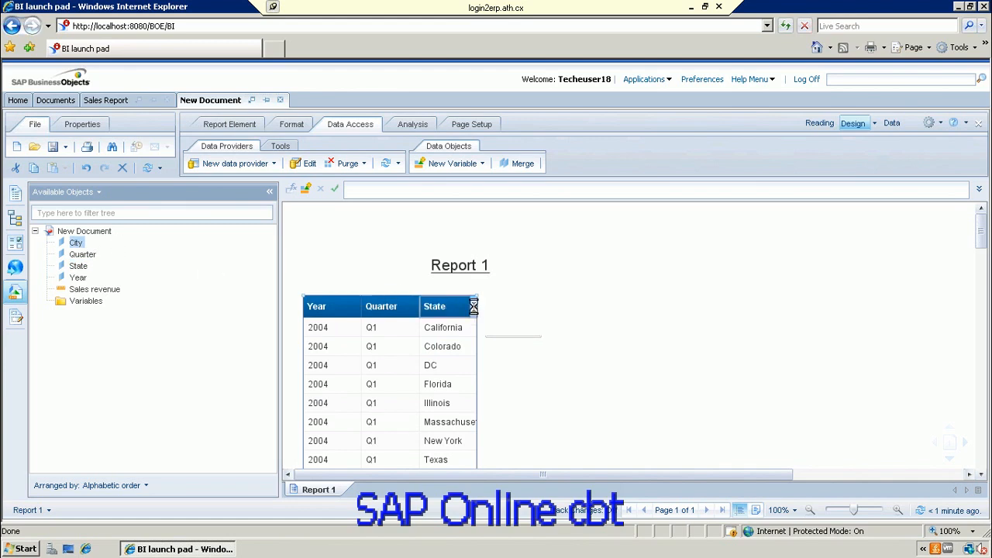
click(85, 293)
drag(85, 297, 531, 311)
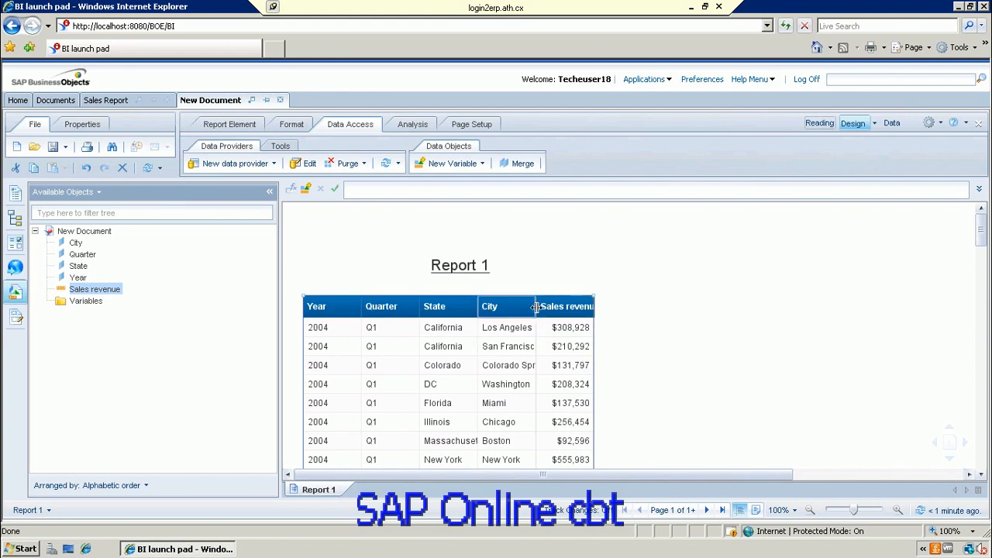
- Widen the City, State and Sales revenue columns of the report table so their full text fits
click(534, 307)
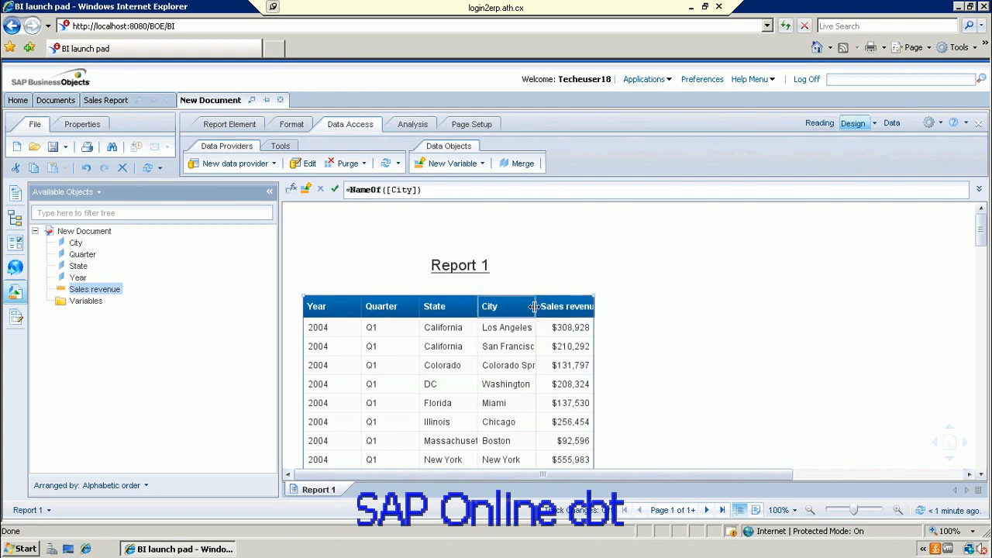
drag(534, 307, 580, 315)
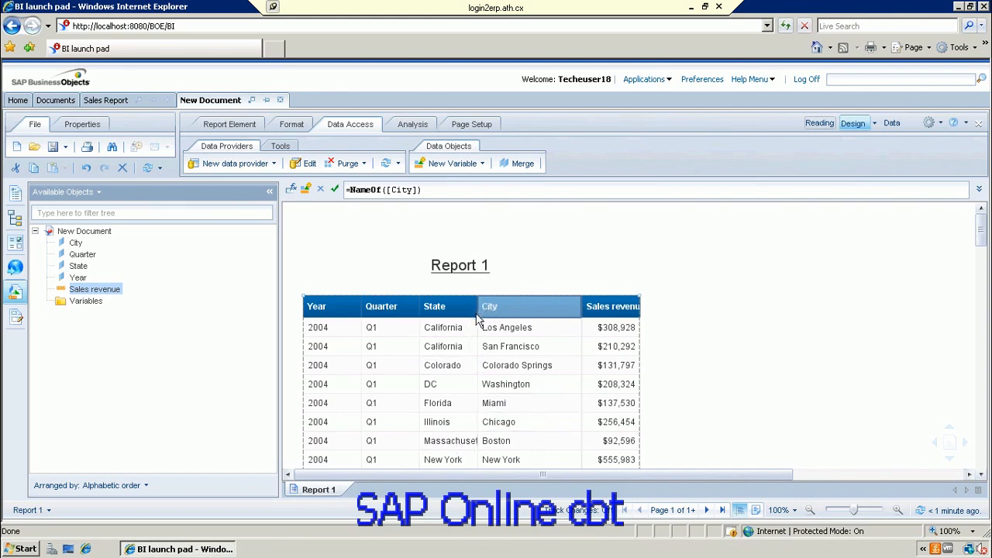
drag(477, 305, 500, 305)
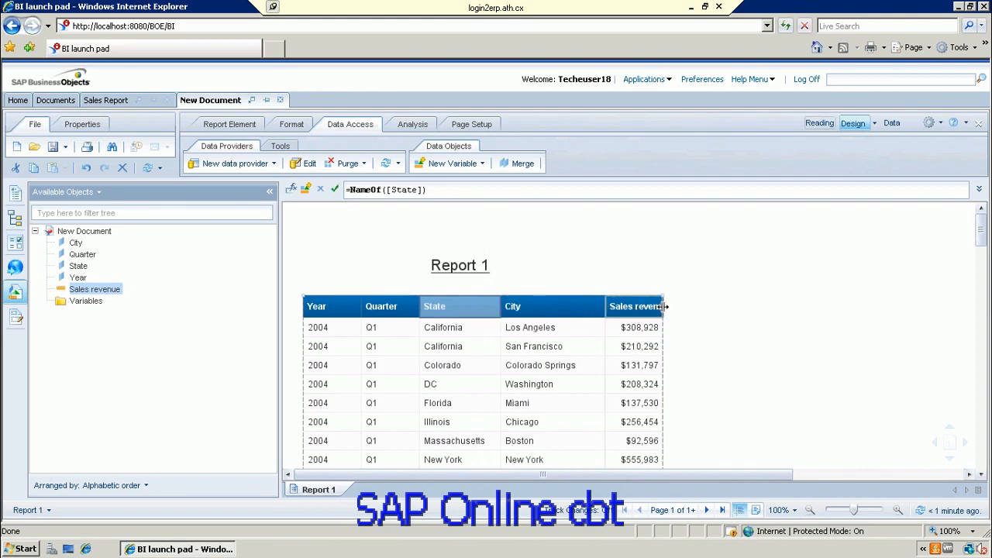
click(660, 306)
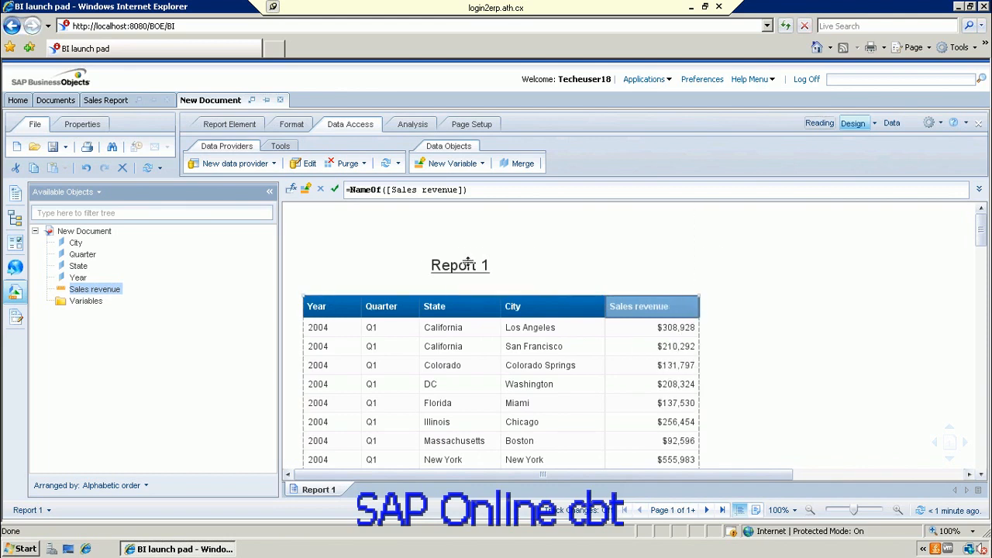
- Inspect the formulas behind the Year, Quarter, State, City and Sales revenue columns in the Report 1 table
click(336, 331)
click(397, 326)
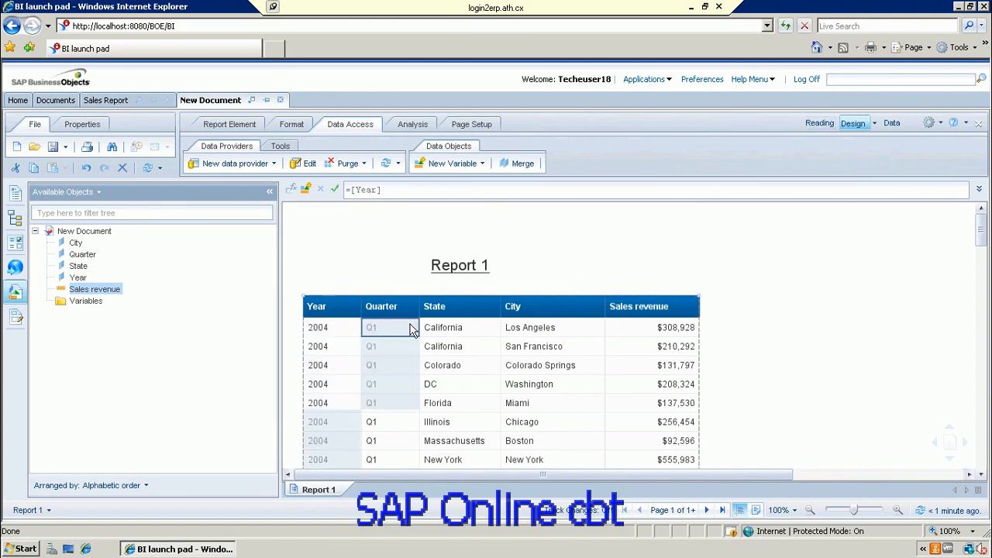
click(459, 329)
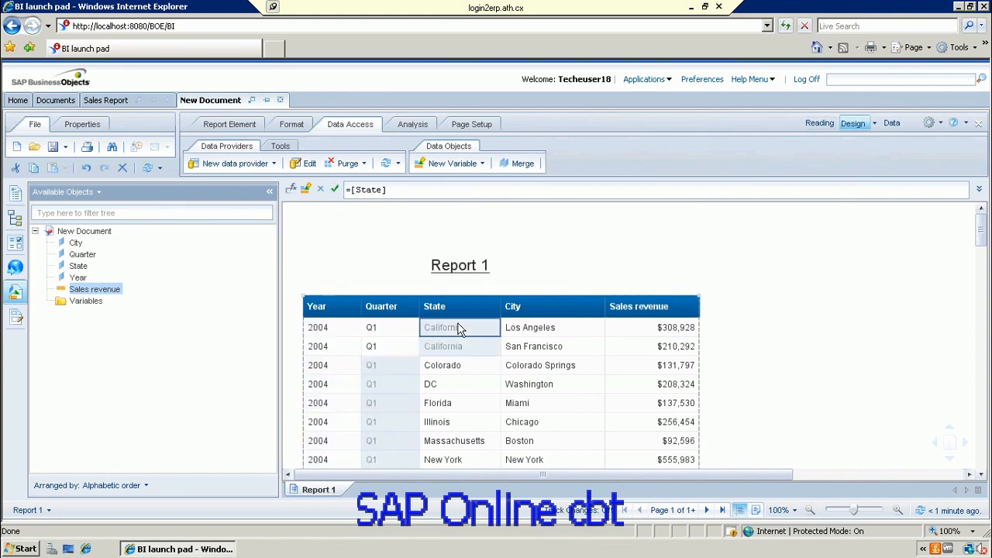
click(530, 329)
click(643, 331)
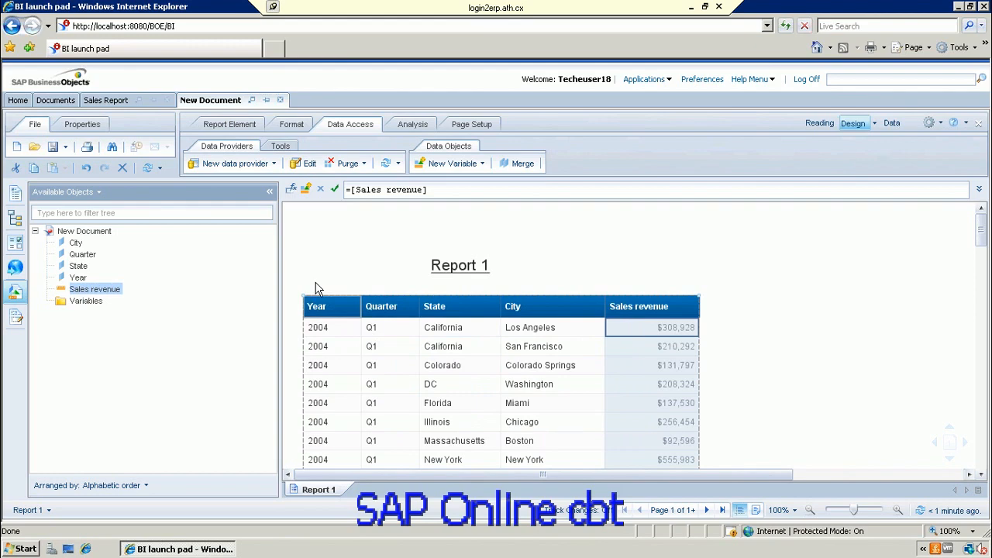
- Add Lines from the Product class to the query's result objects and run the query
click(307, 164)
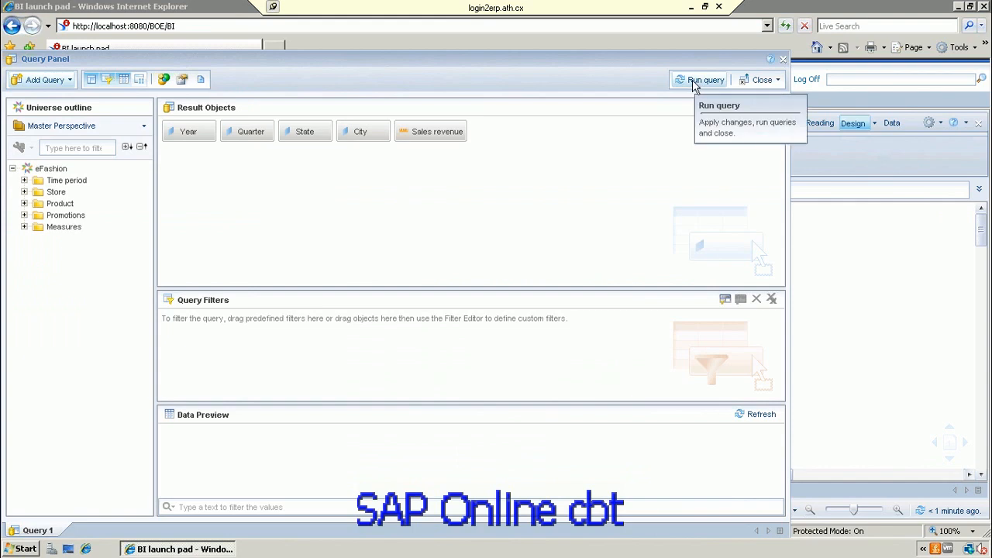
click(24, 204)
mouse_move(72, 222)
mouse_down()
mouse_move(251, 166)
mouse_move(358, 186)
mouse_move(487, 182)
mouse_move(483, 170)
mouse_up()
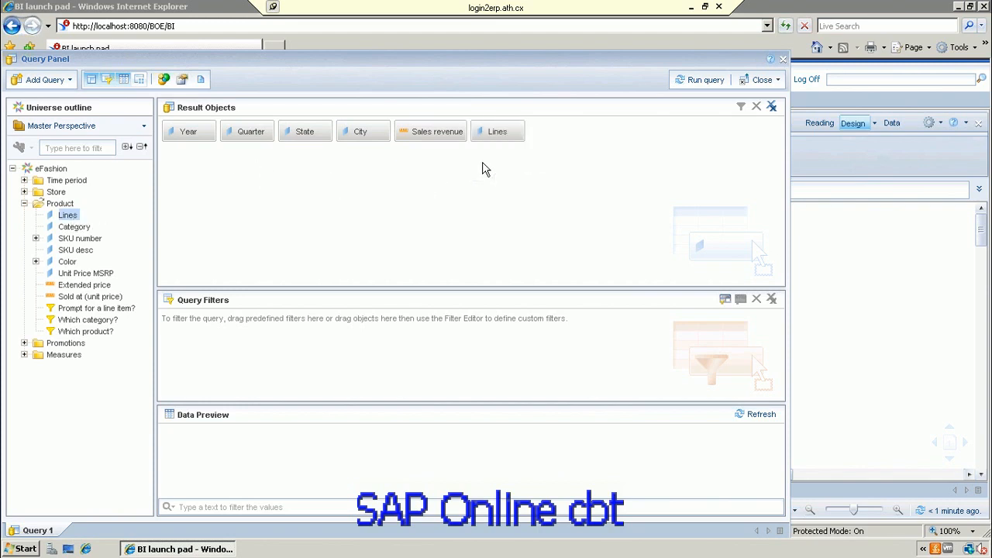
click(697, 85)
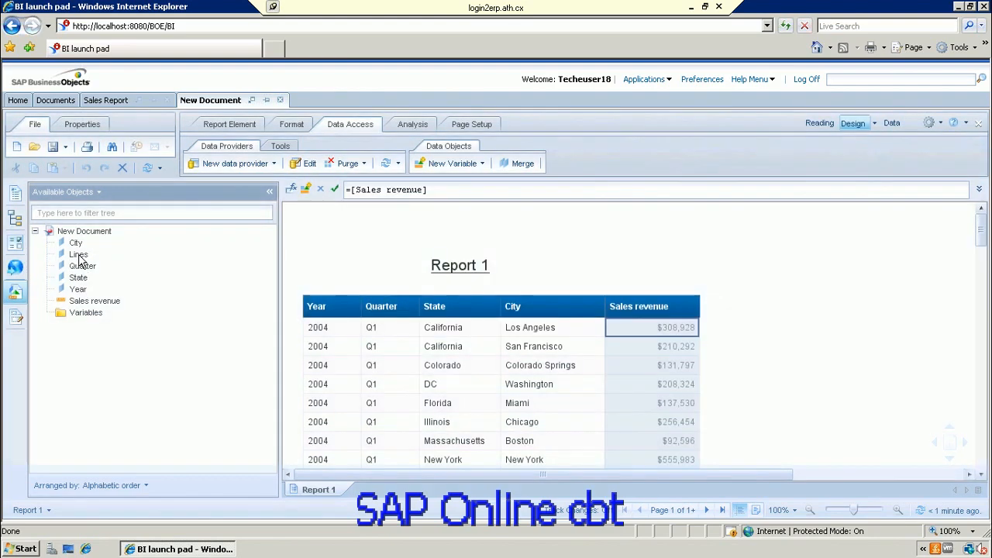
- Insert Lines as a column between Quarter and State in the report table, and review the table rows
drag(80, 255, 379, 334)
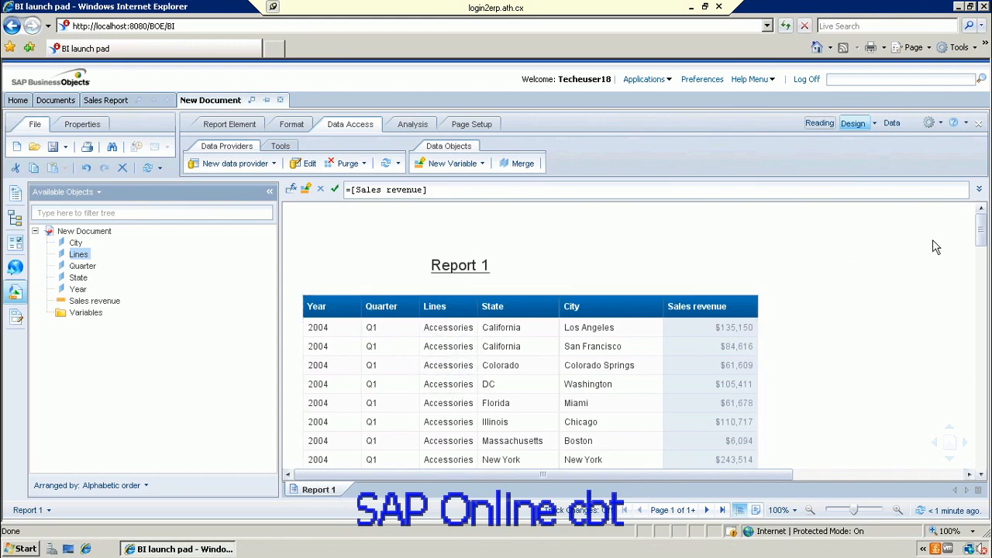
drag(985, 236, 985, 246)
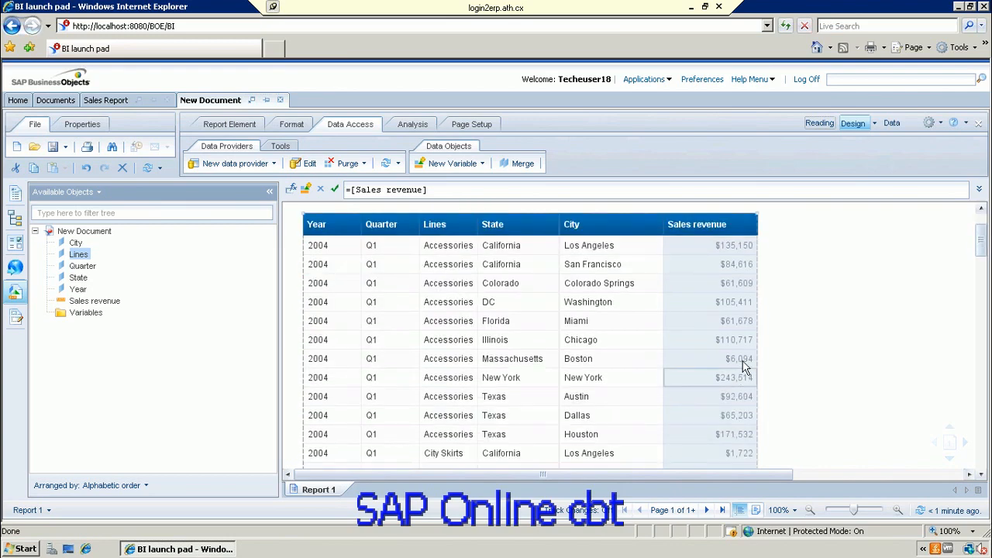
click(980, 218)
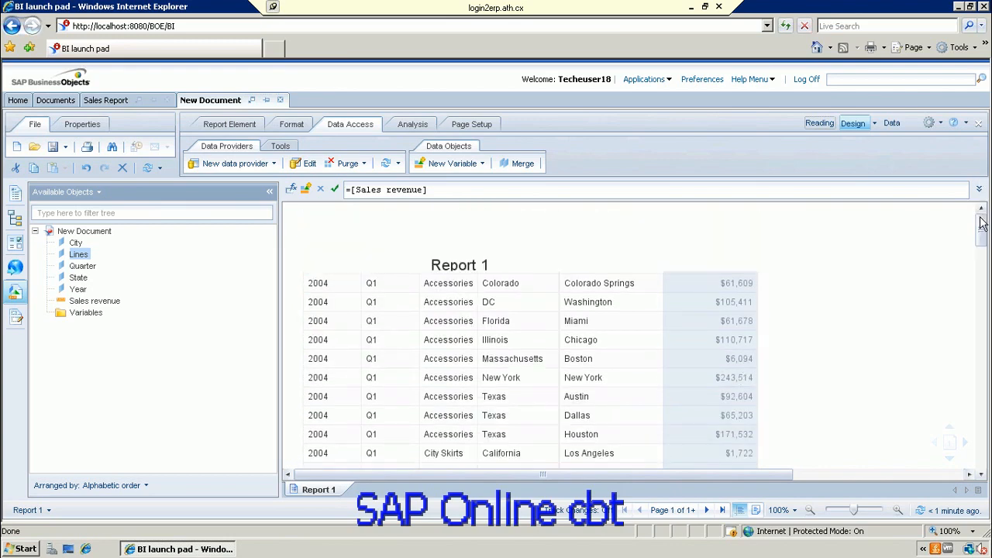
- Remove the City and State columns from the report table
click(624, 390)
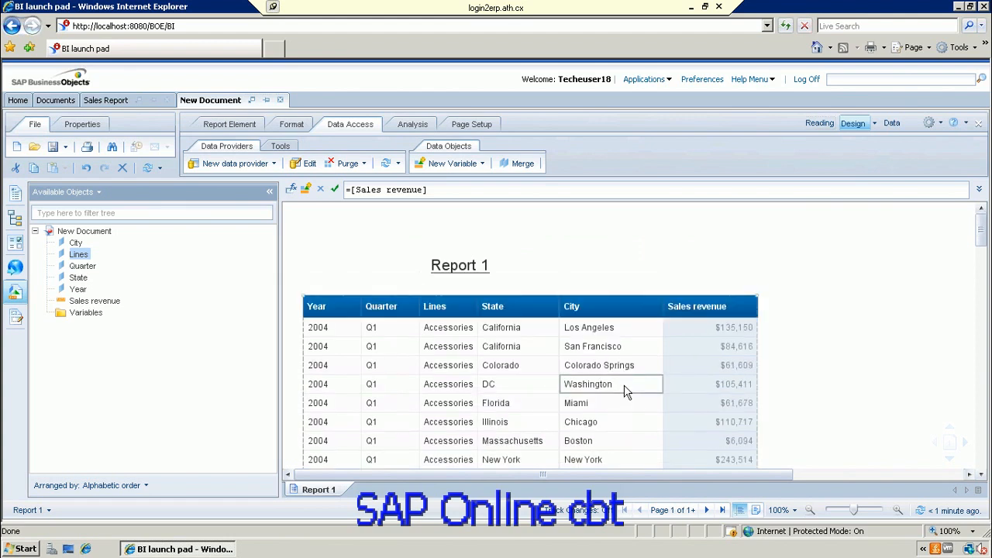
click(626, 389)
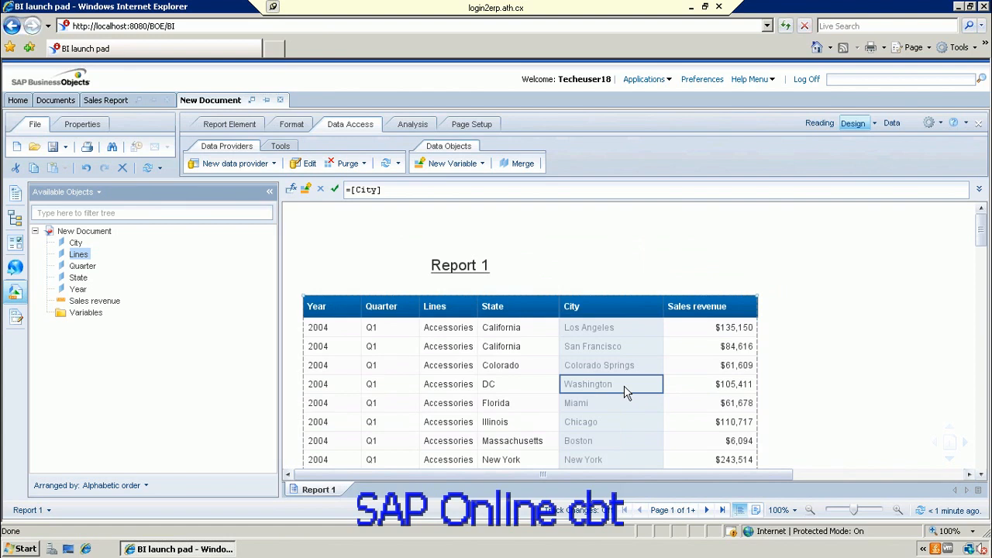
drag(623, 386, 130, 285)
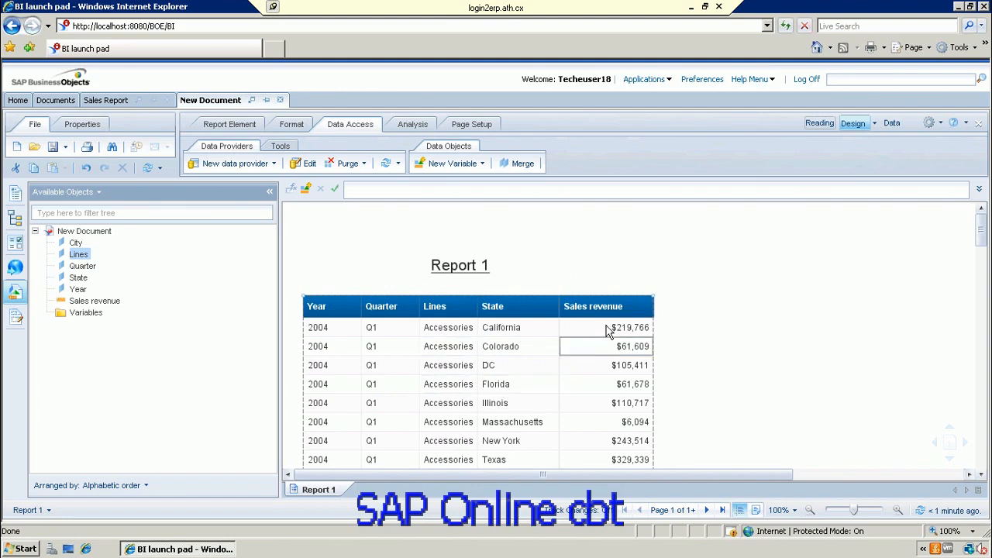
click(546, 354)
drag(547, 354, 233, 290)
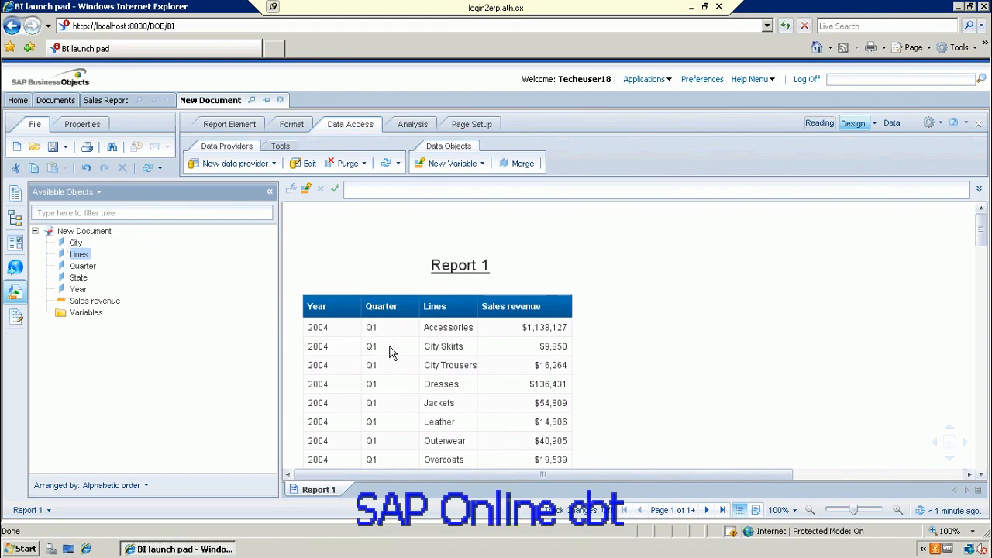
- Examine the My Favorites and Public Folders save locations offered for the document, and leave without saving
click(67, 147)
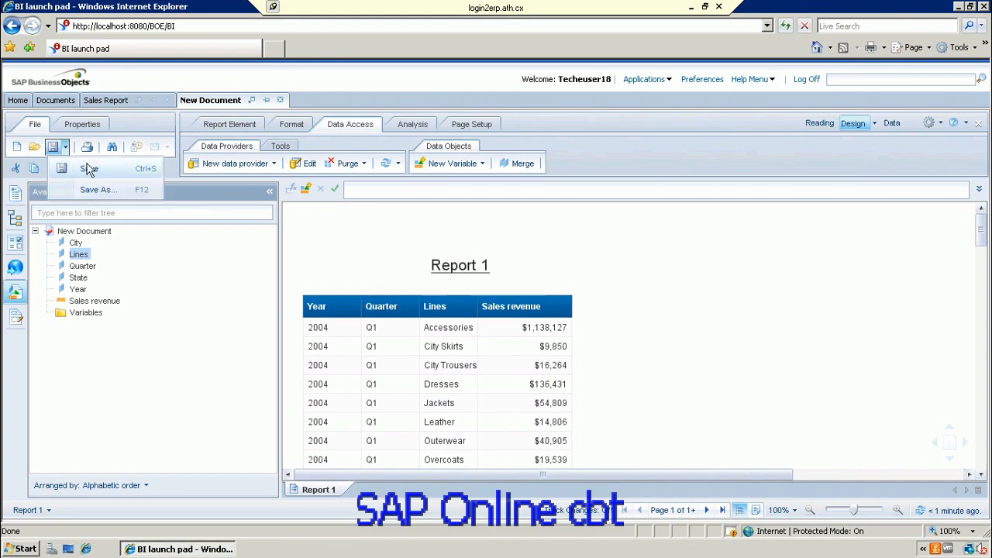
click(113, 193)
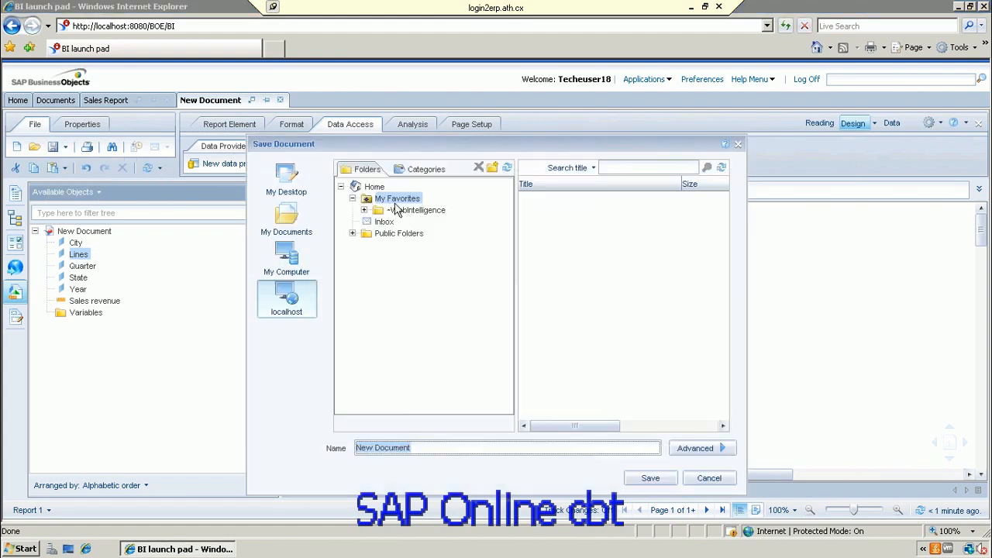
click(352, 234)
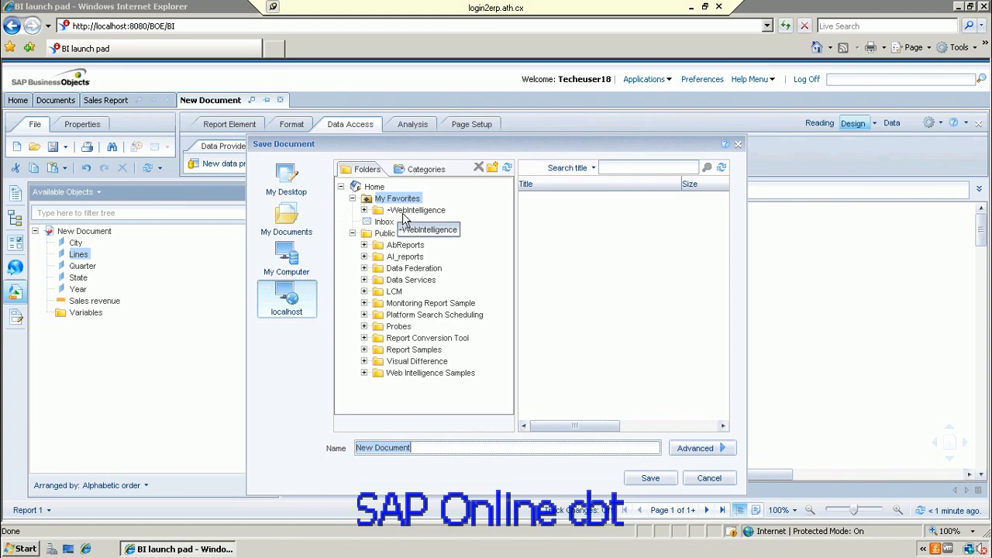
click(719, 479)
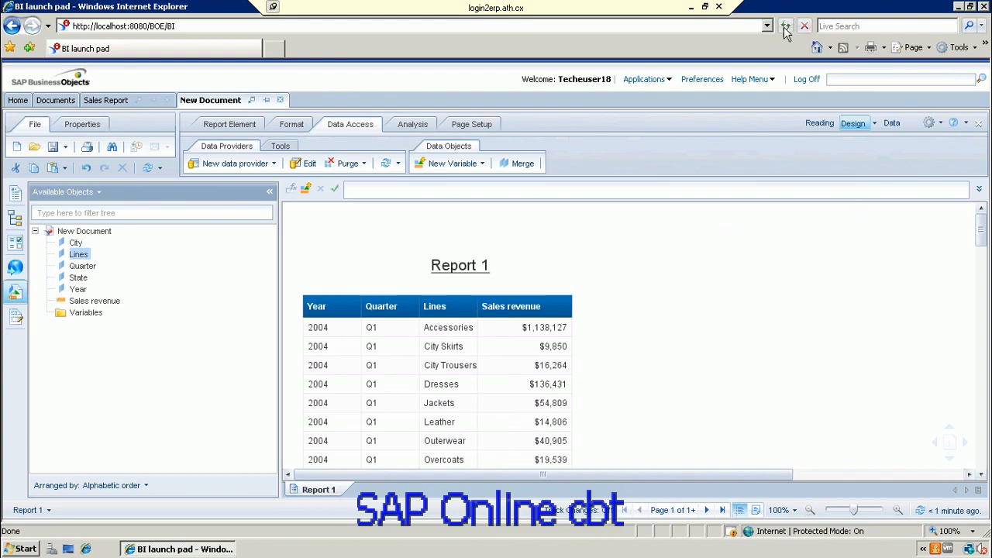
- Remove the Lines column from the report table and insert State after Quarter instead
click(448, 367)
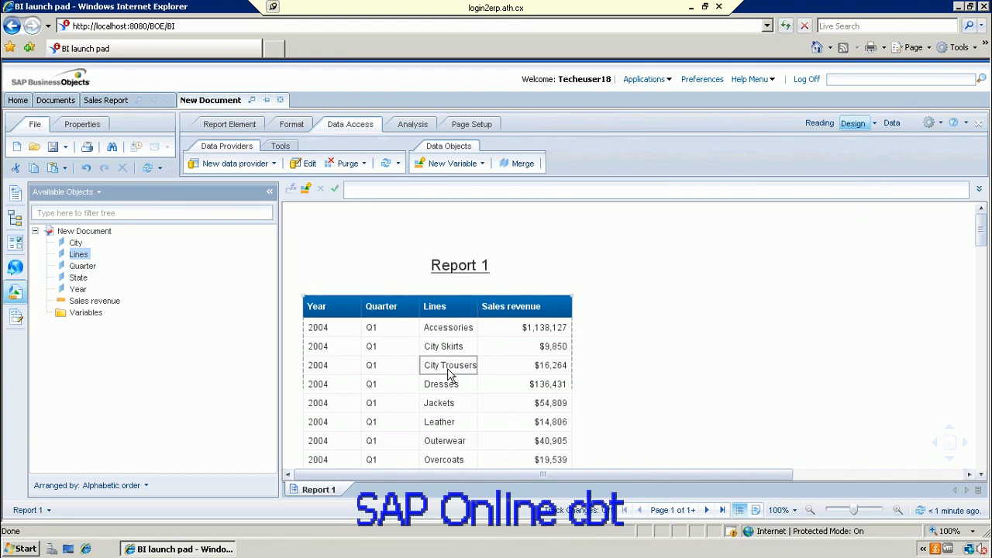
drag(447, 373, 171, 332)
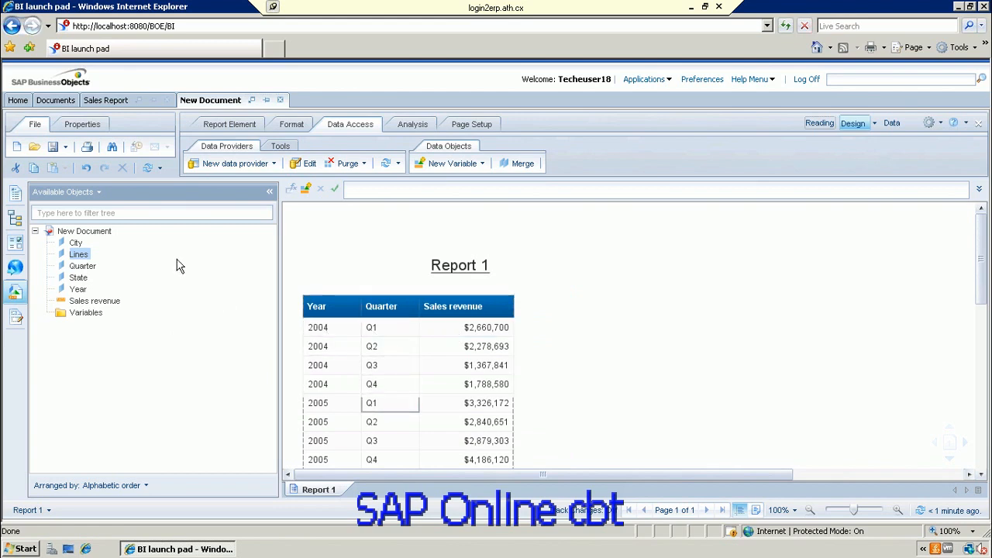
click(79, 279)
drag(79, 282, 416, 310)
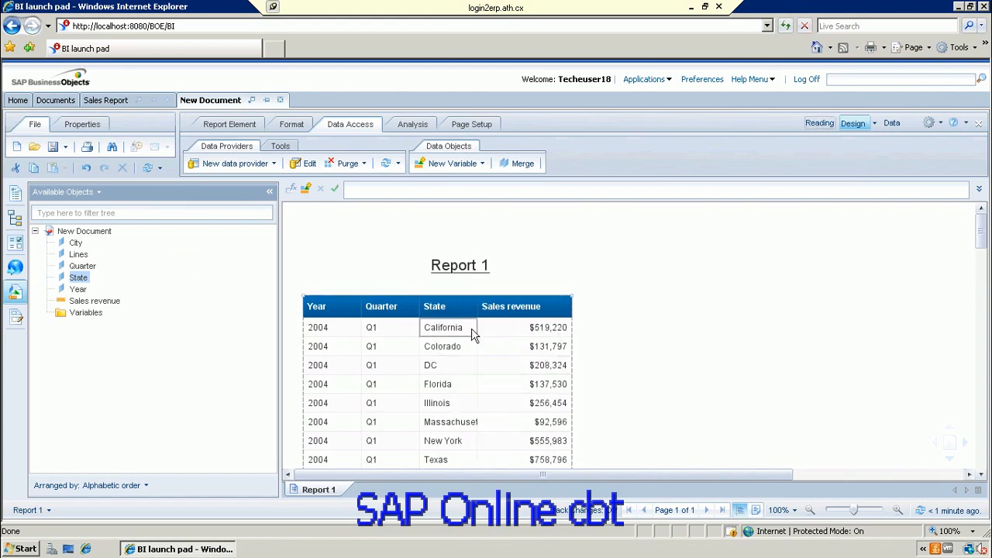
- Remove the State and Quarter columns from the report table, keeping only Year and Sales revenue
click(455, 369)
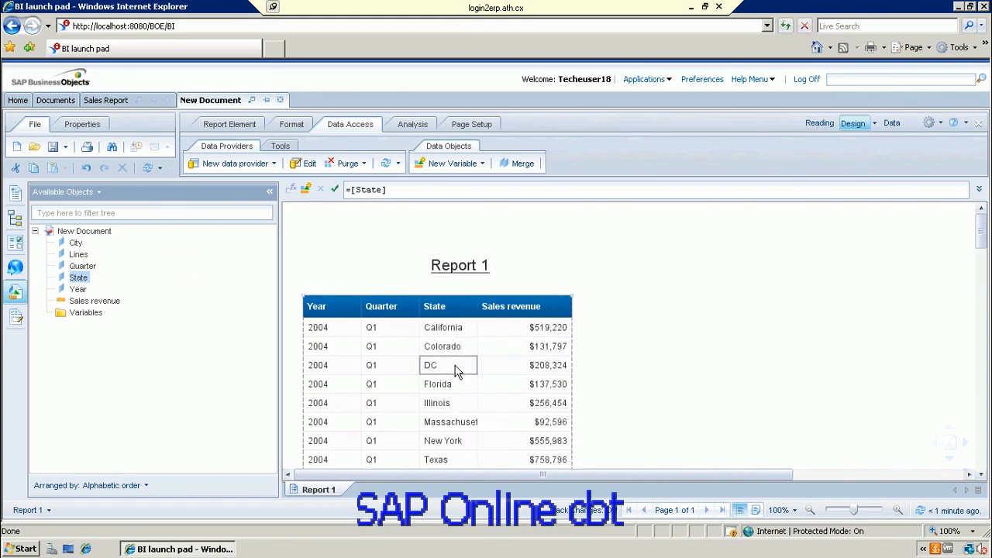
drag(455, 370, 199, 282)
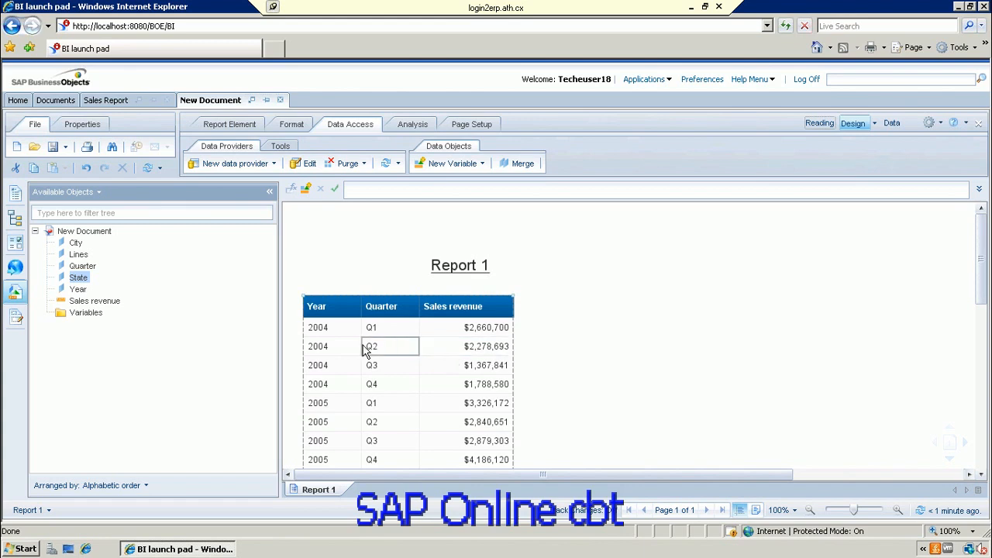
mouse_move(392, 350)
mouse_down()
mouse_move(219, 289)
mouse_move(240, 295)
mouse_up()
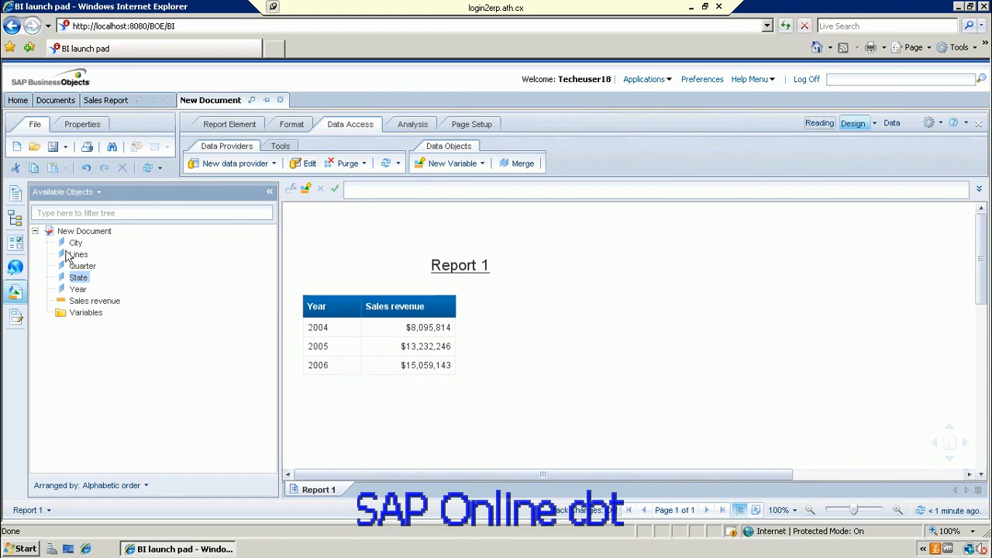
- Remove City from the query's result objects and run the query again
click(304, 164)
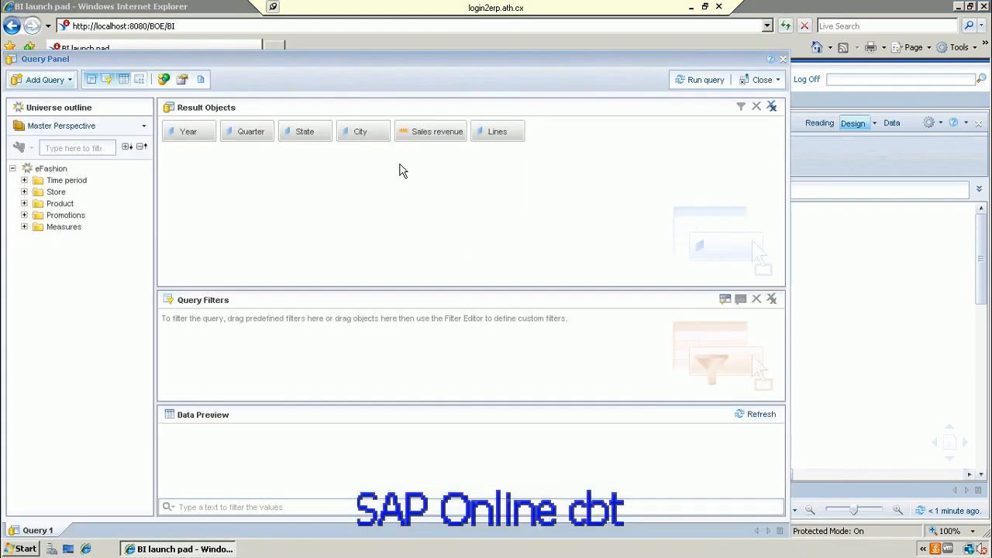
drag(341, 140, 124, 209)
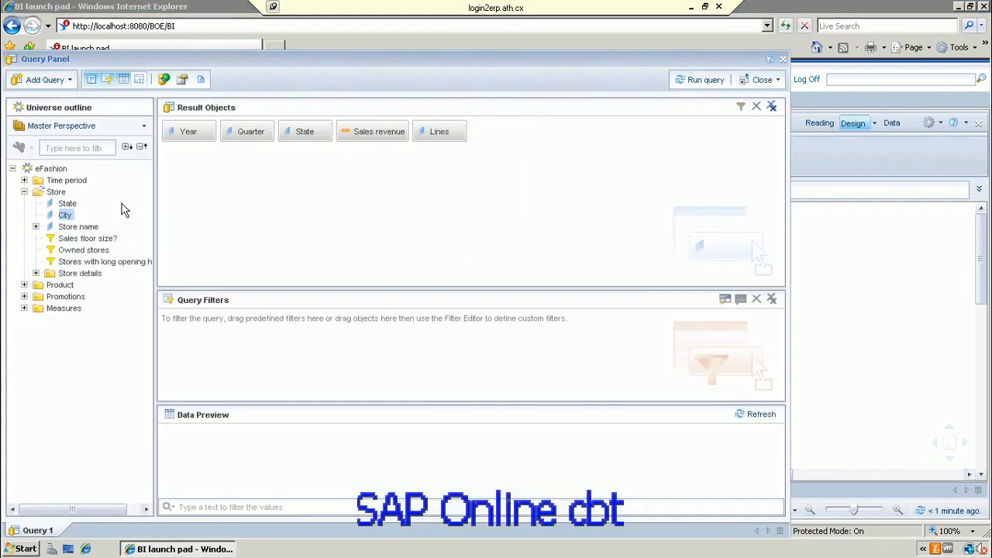
click(705, 80)
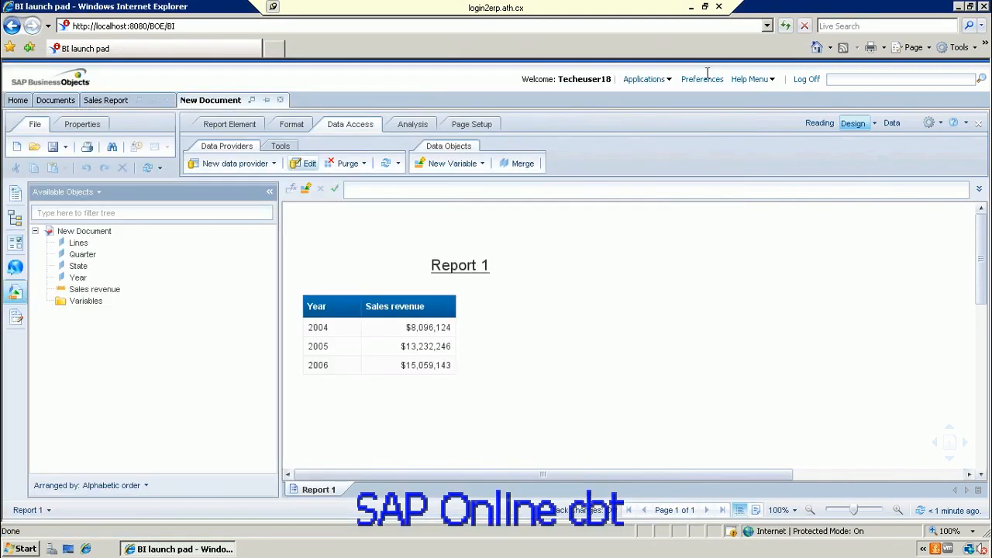
- Insert State as a column between Year and Sales revenue in the report table
click(79, 268)
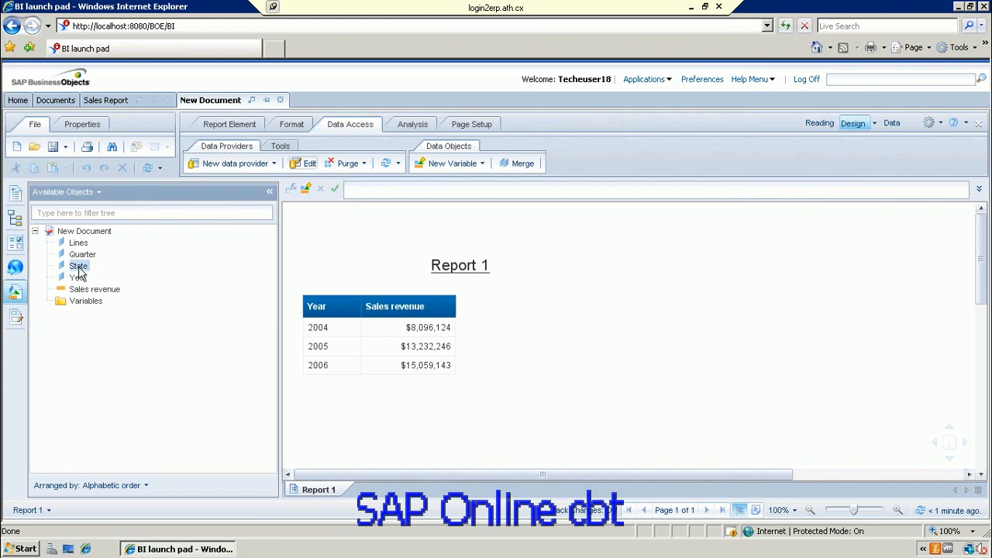
mouse_move(78, 269)
mouse_down()
mouse_move(369, 316)
mouse_move(357, 307)
mouse_up()
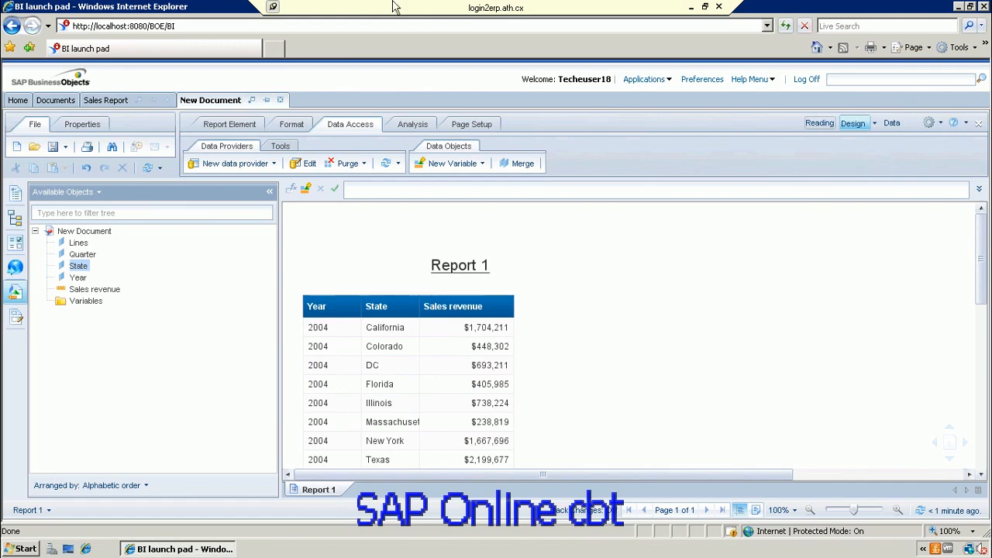
- Minimise the remote session, close the Remote Desktop Connection dialog, and open Paint (mspaint) in a maximised window
click(692, 8)
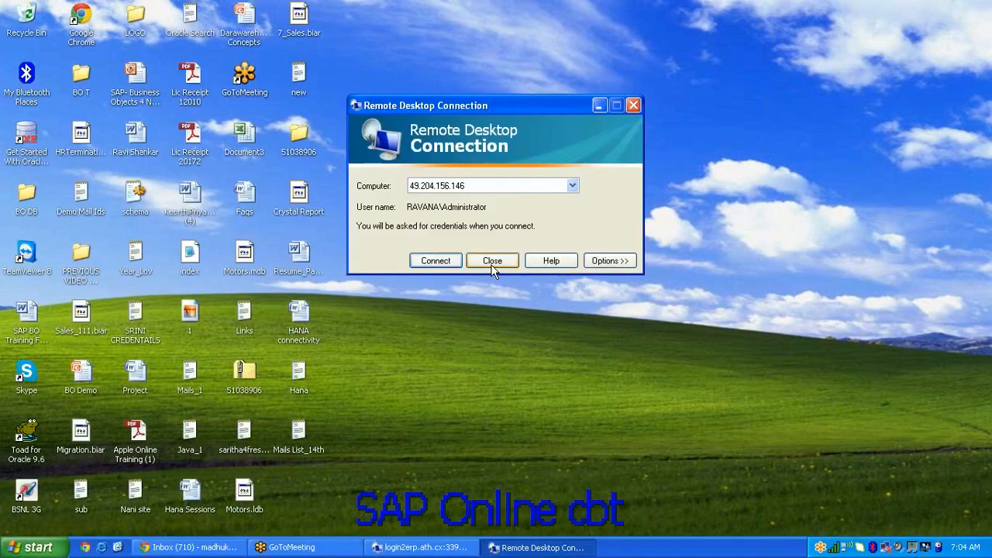
click(491, 262)
key(super+r)
text(msp)
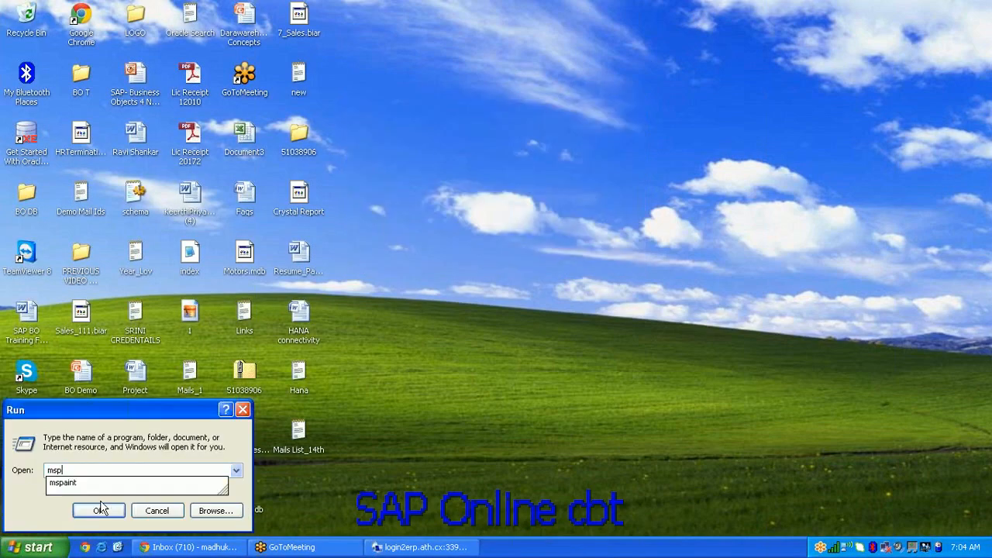
text(aint)
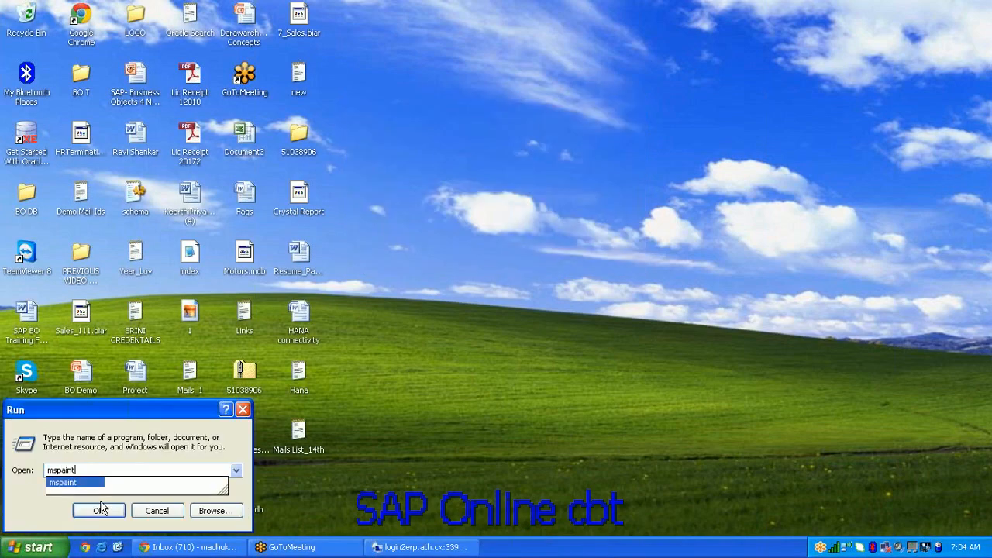
click(100, 510)
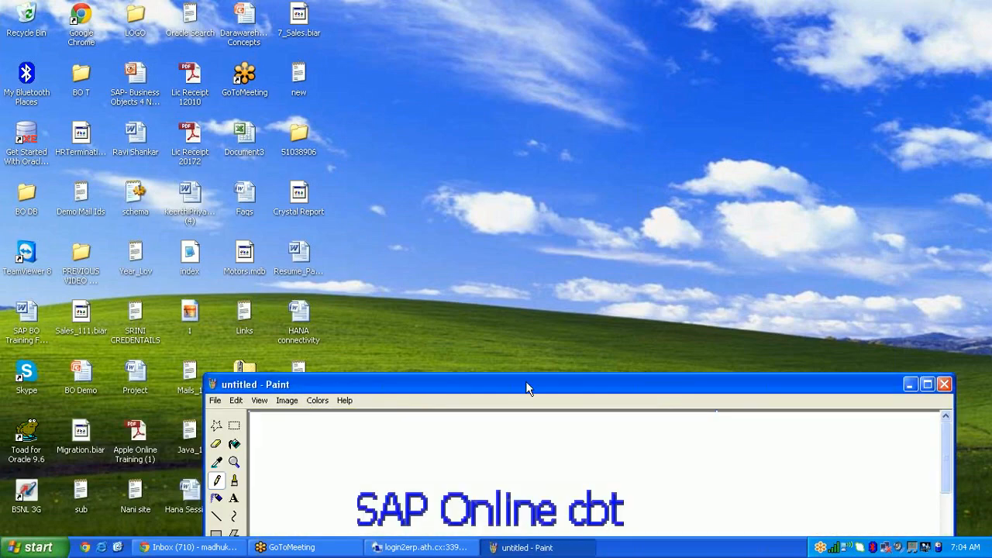
double_click(525, 387)
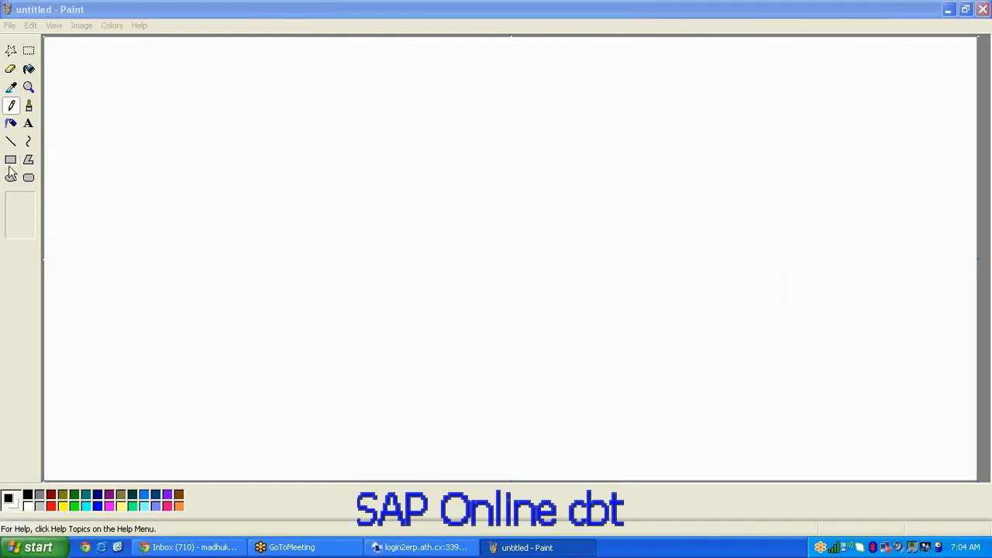
- Add the text label "Sales_Uni" near the middle of the blank canvas
click(28, 124)
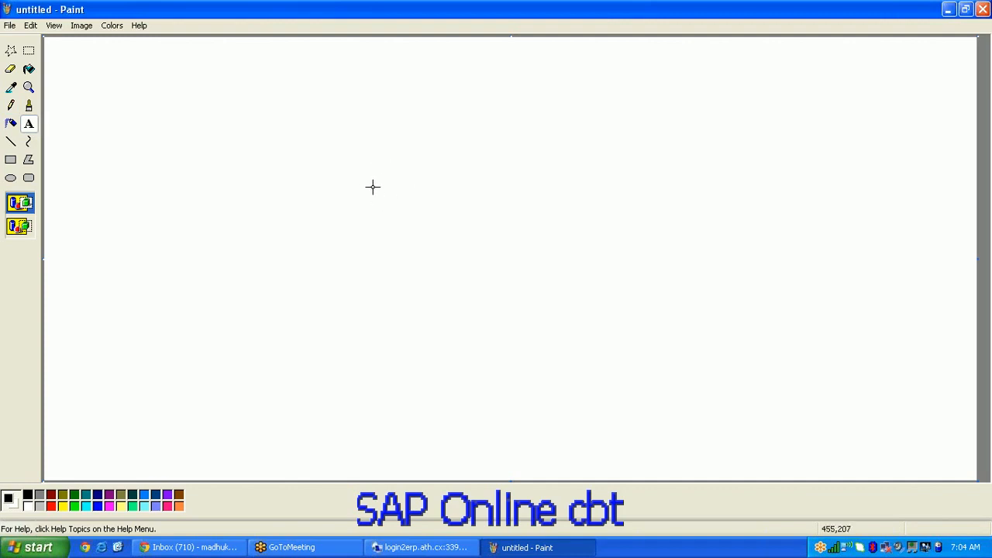
drag(375, 188, 539, 238)
text(Sales_Uni)
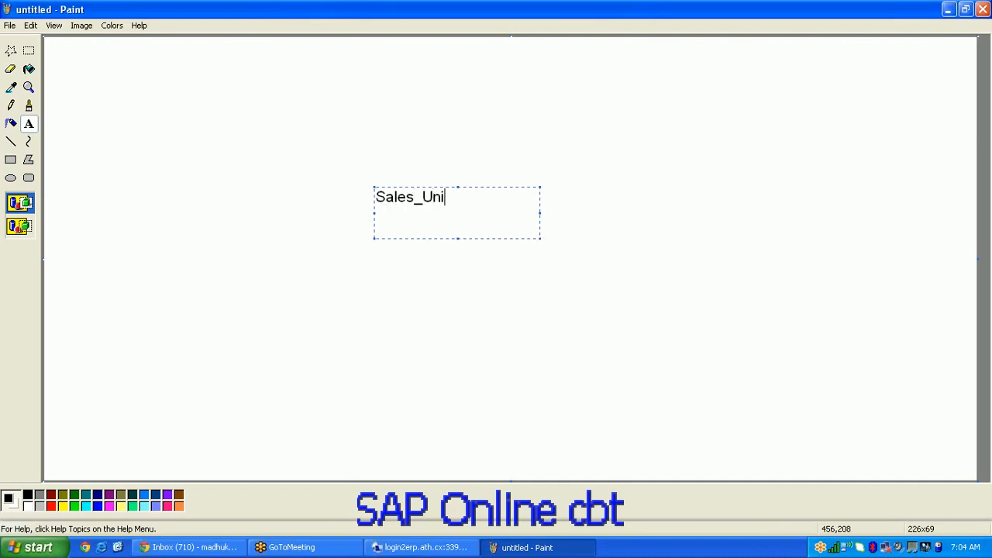
click(473, 365)
- Draw a tall ellipse to the left of the Sales_Uni label and write "DB" inside it
click(11, 181)
drag(138, 151, 227, 358)
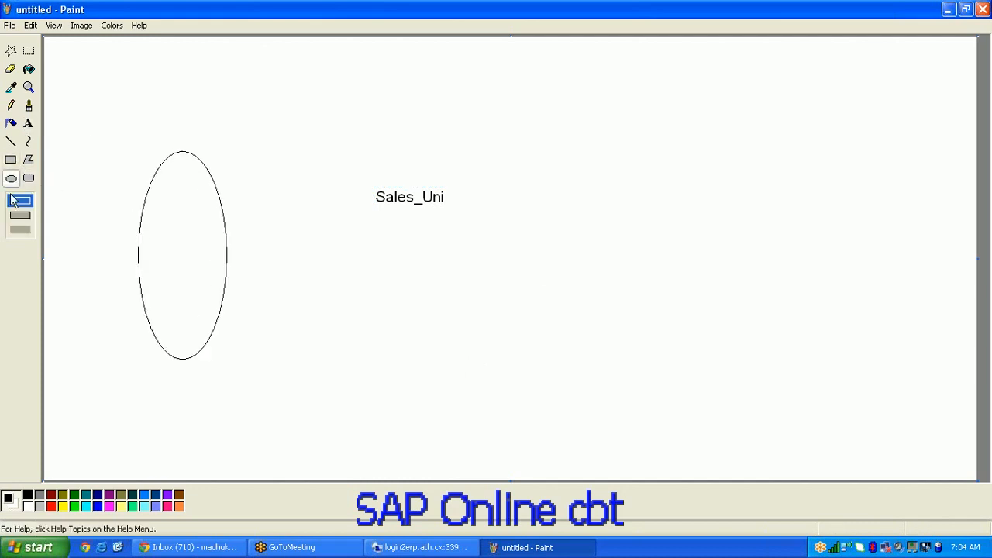
click(29, 125)
drag(144, 224, 211, 251)
text(ODB)
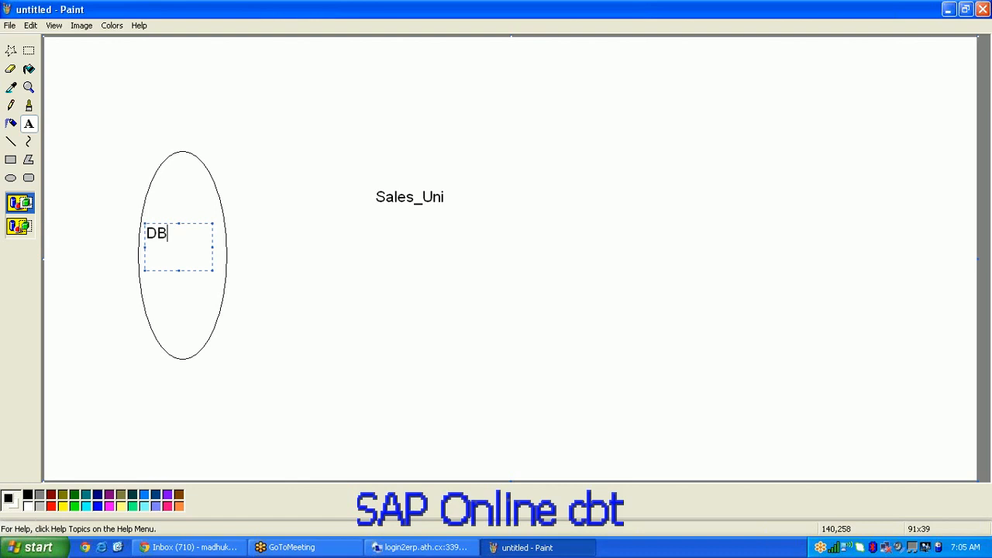
click(215, 255)
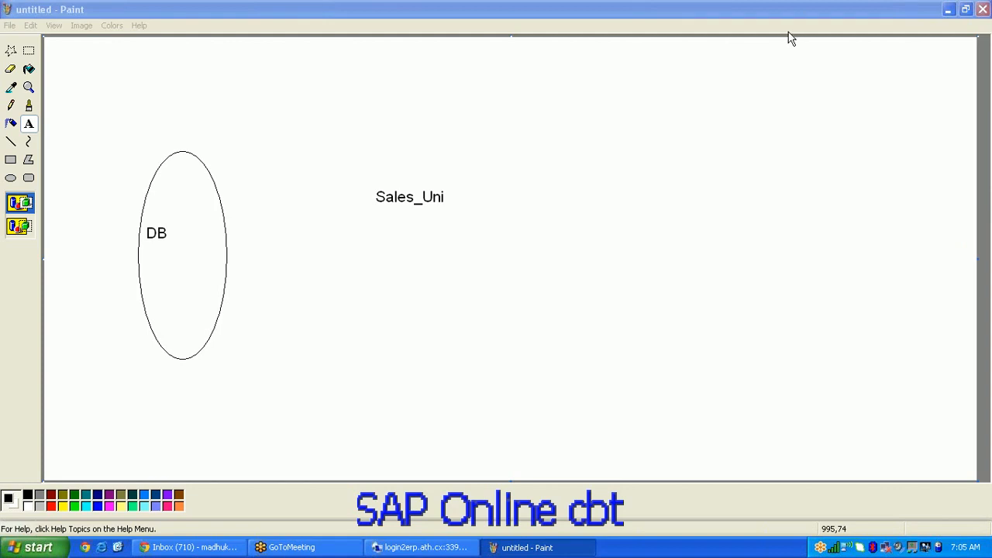
- Draw an upright rectangle around the Sales_Uni label, leaving empty space below the text
click(11, 160)
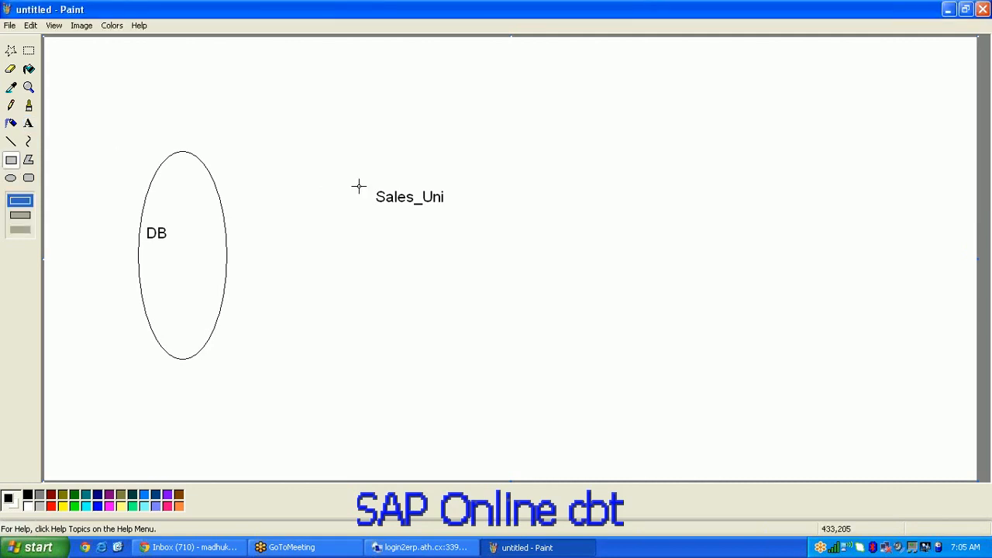
drag(358, 186, 477, 343)
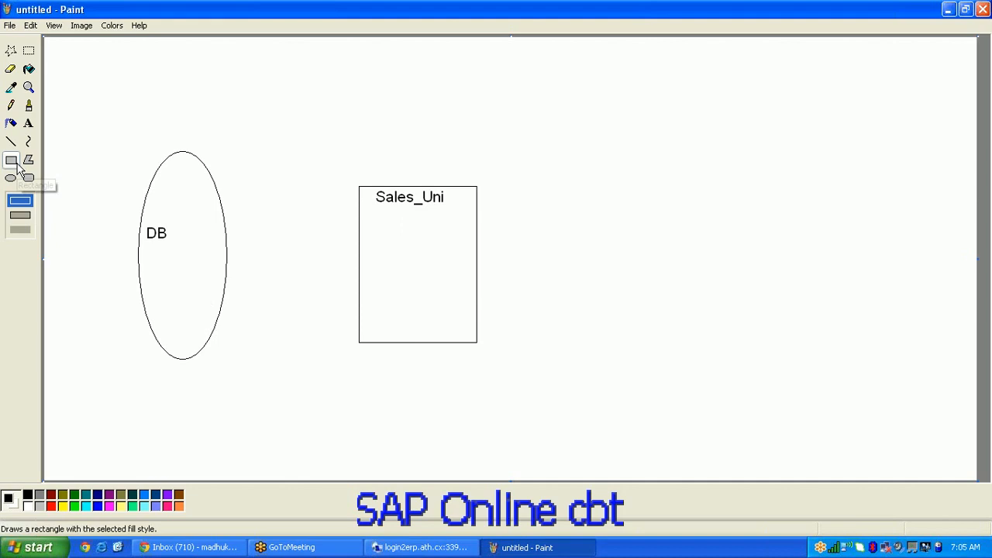
- Add the text "WEBi Report" to the right of the Sales_Uni box and frame it with a rectangle
click(29, 123)
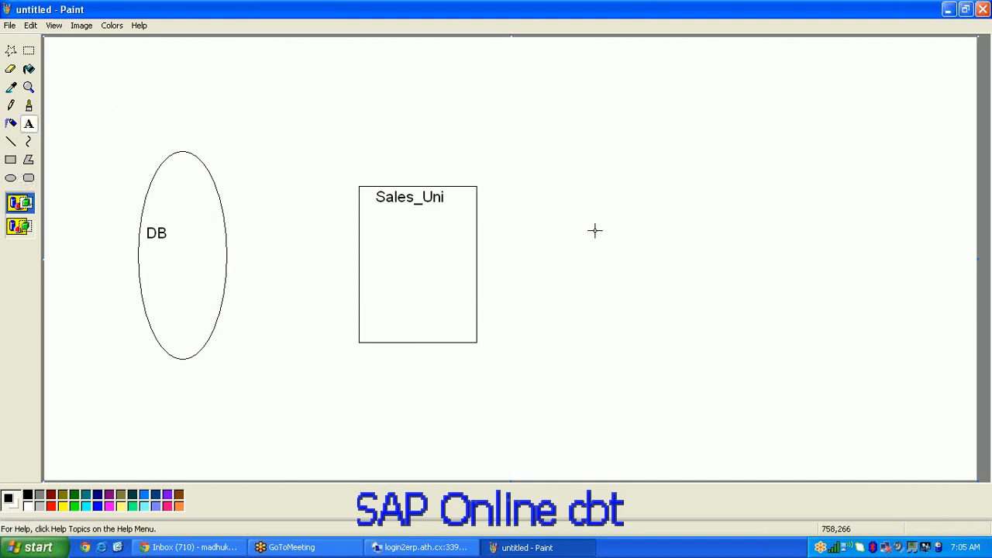
drag(638, 226, 851, 271)
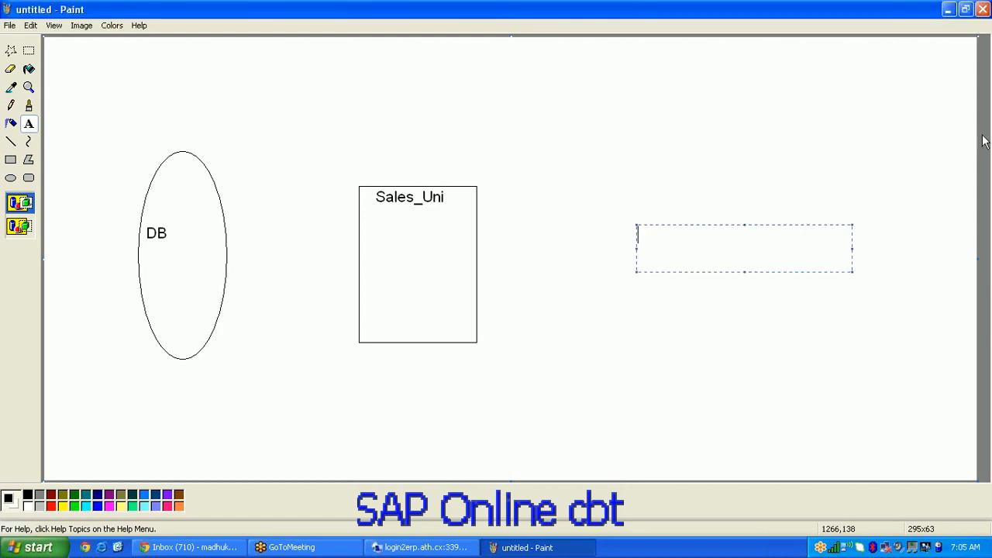
click(983, 32)
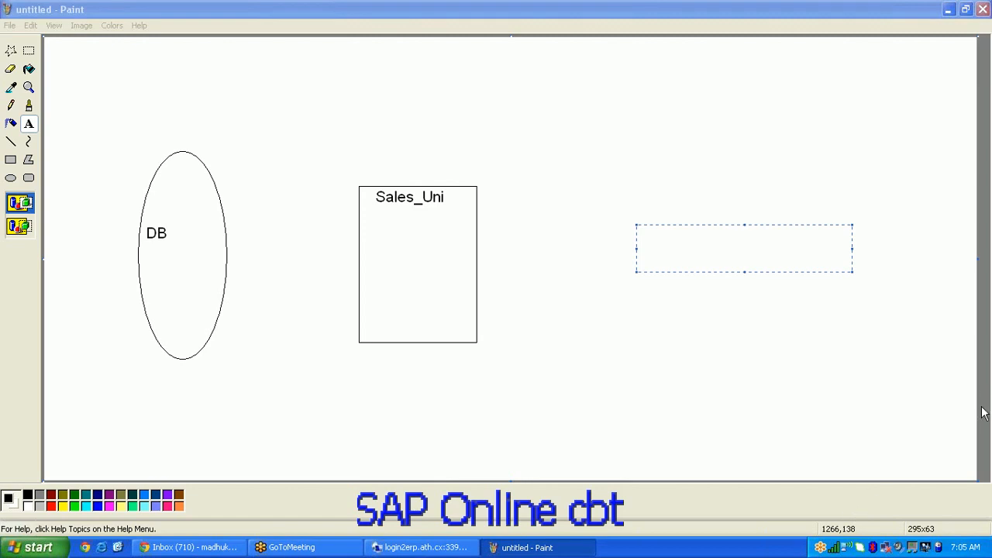
click(695, 260)
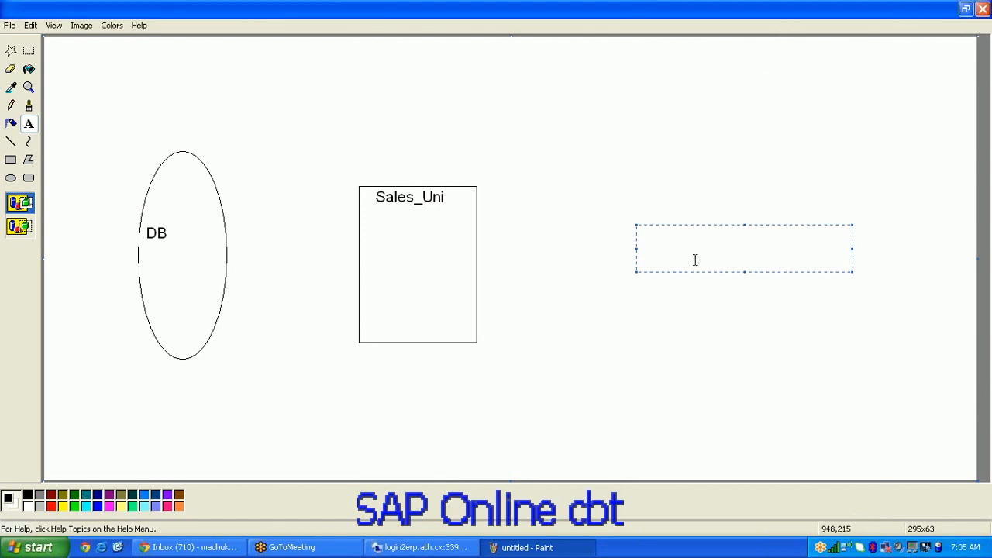
text(SAP)
key(BackSpace)
key(BackSpace)
text(WEBi Report)
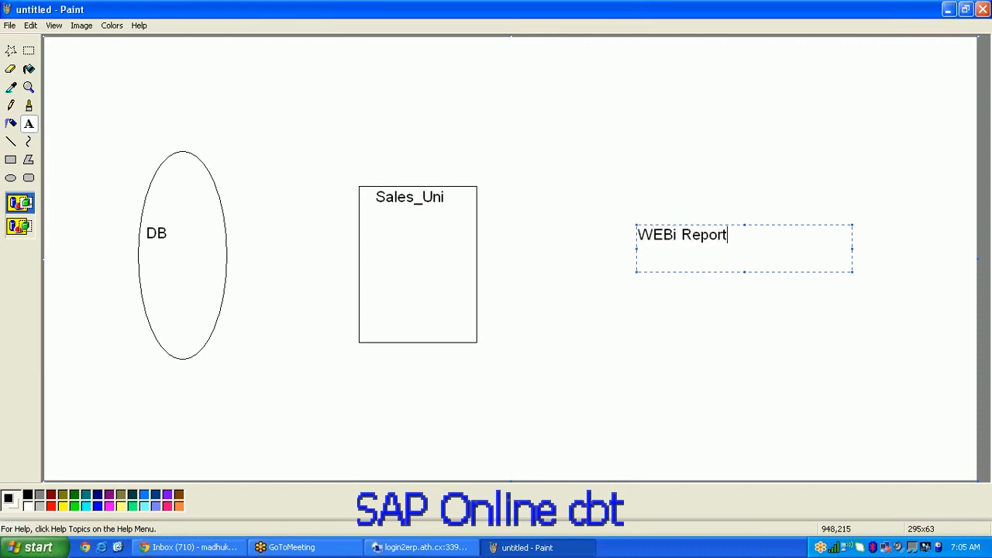
click(616, 353)
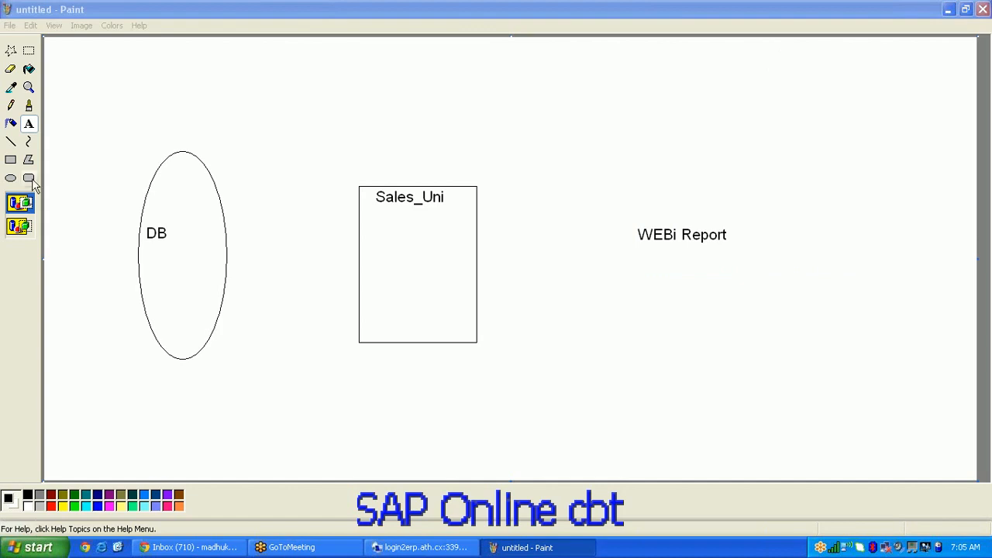
click(14, 161)
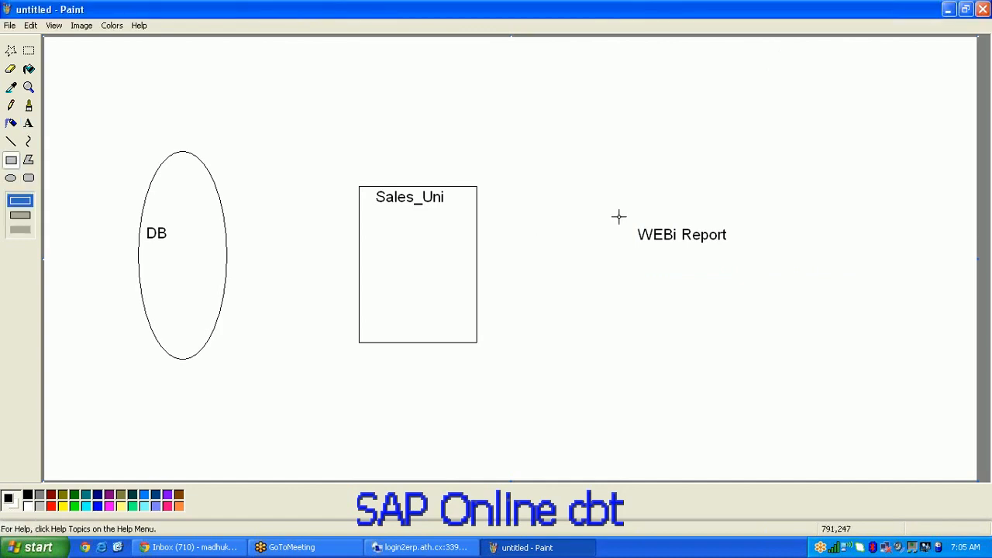
drag(618, 217, 762, 259)
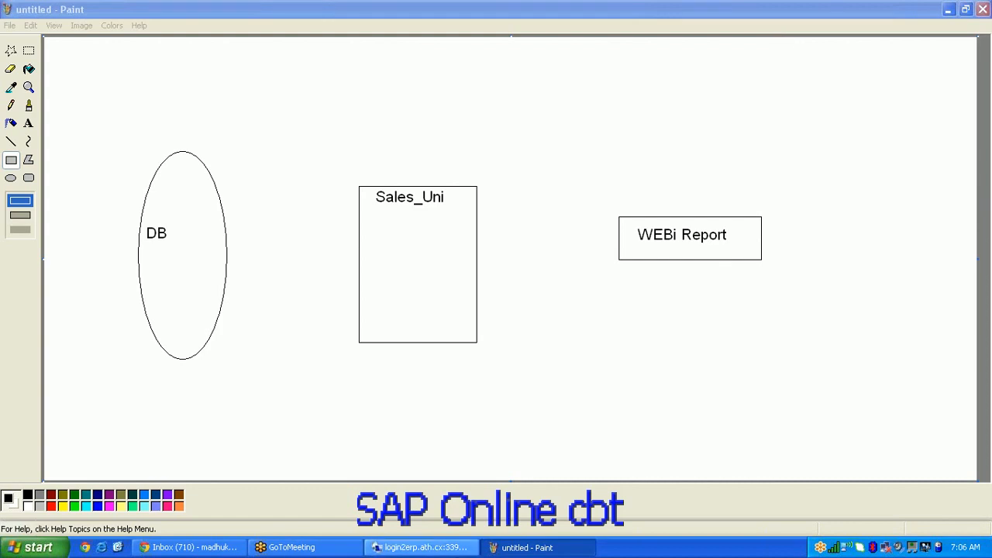
- Switch to the remote session, open the report's query for editing, and examine the eFashion Time period, Year and Measures objects
click(454, 552)
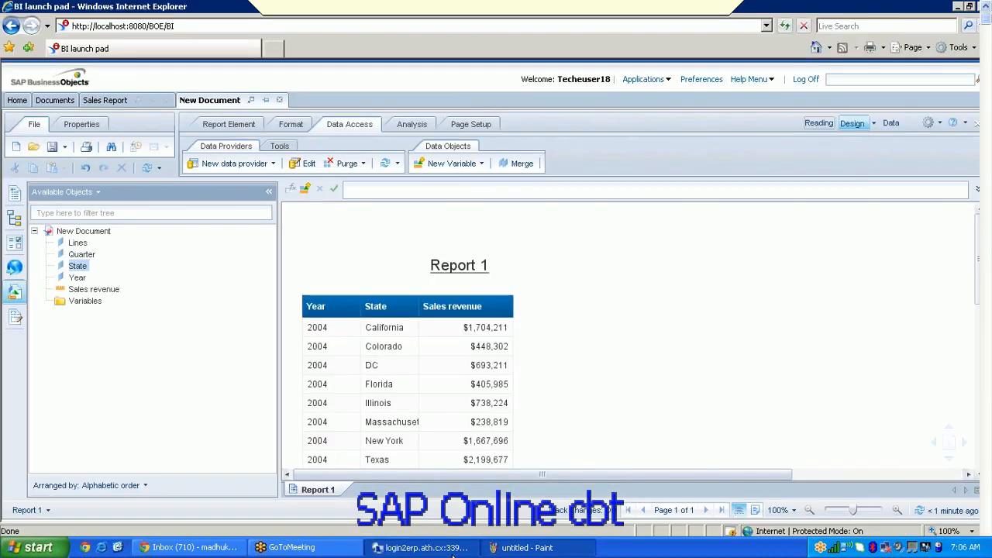
click(302, 163)
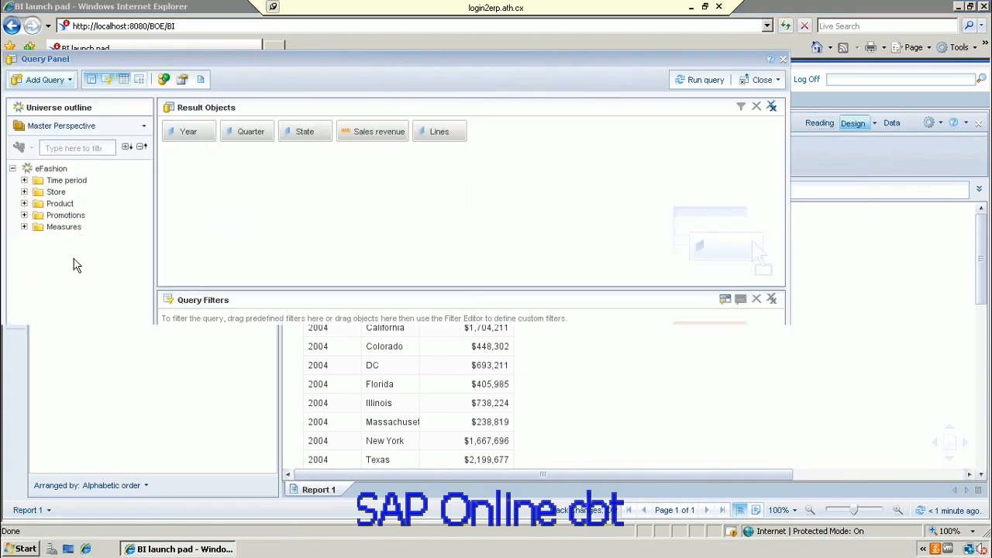
double_click(70, 179)
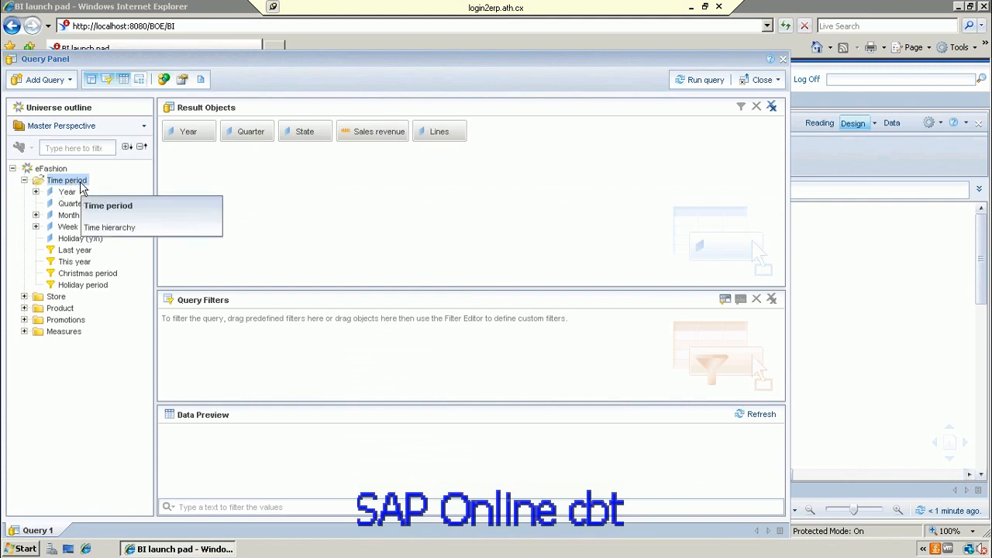
click(67, 193)
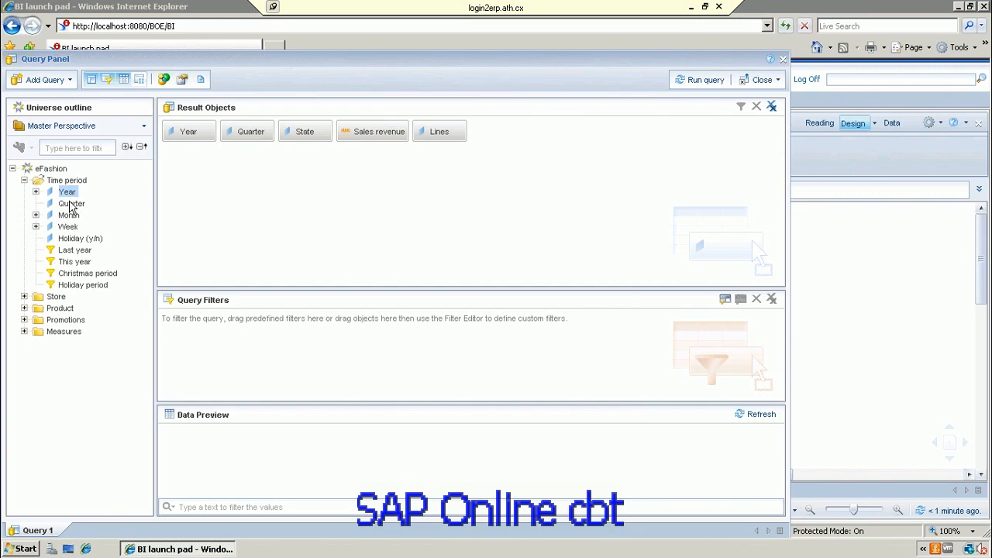
click(24, 331)
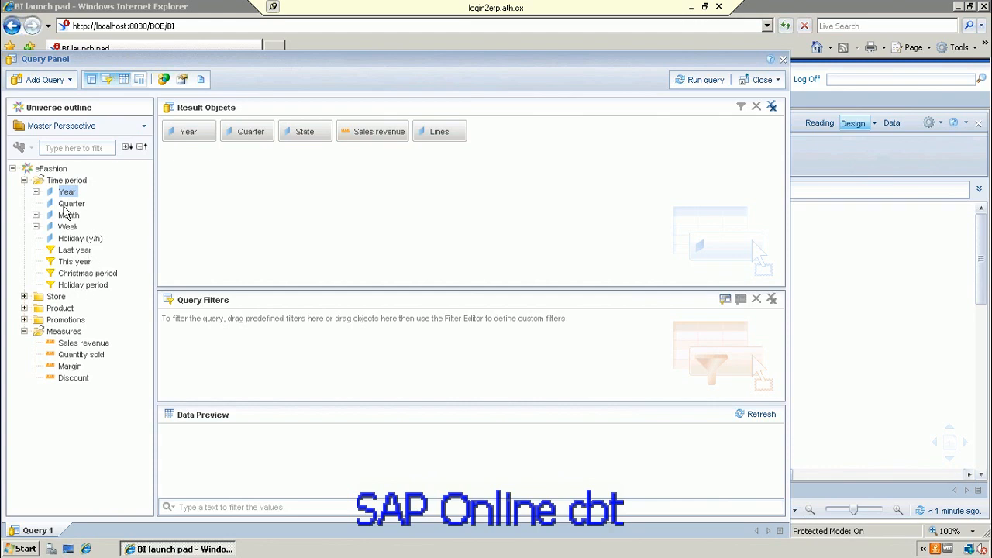
click(36, 192)
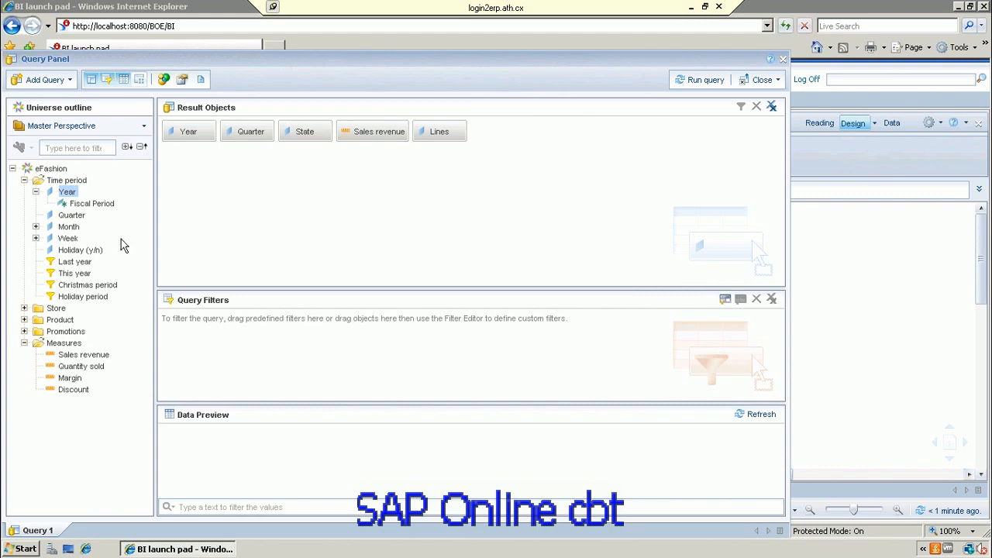
mouse_move(71, 207)
- Run the query with its current result objects and return to the report
click(719, 87)
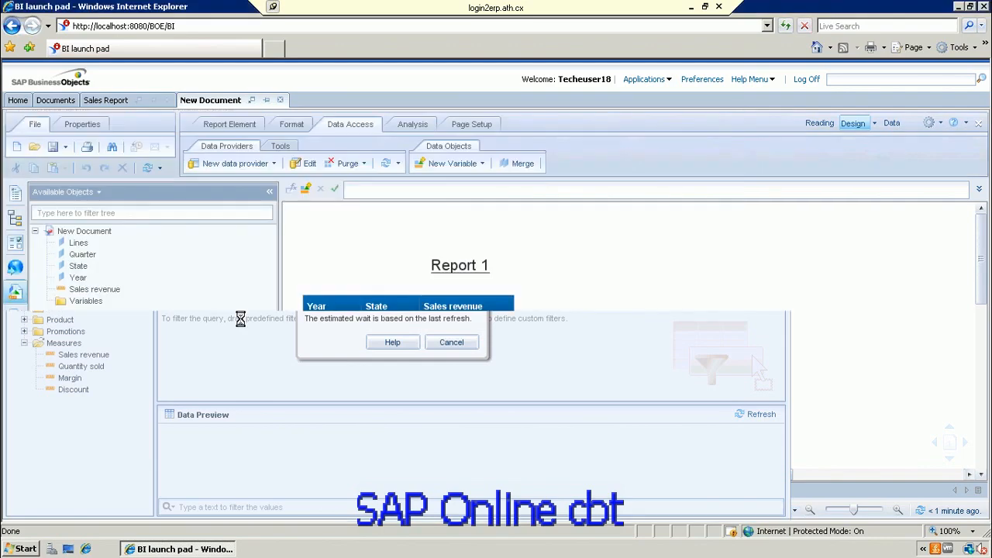
click(487, 356)
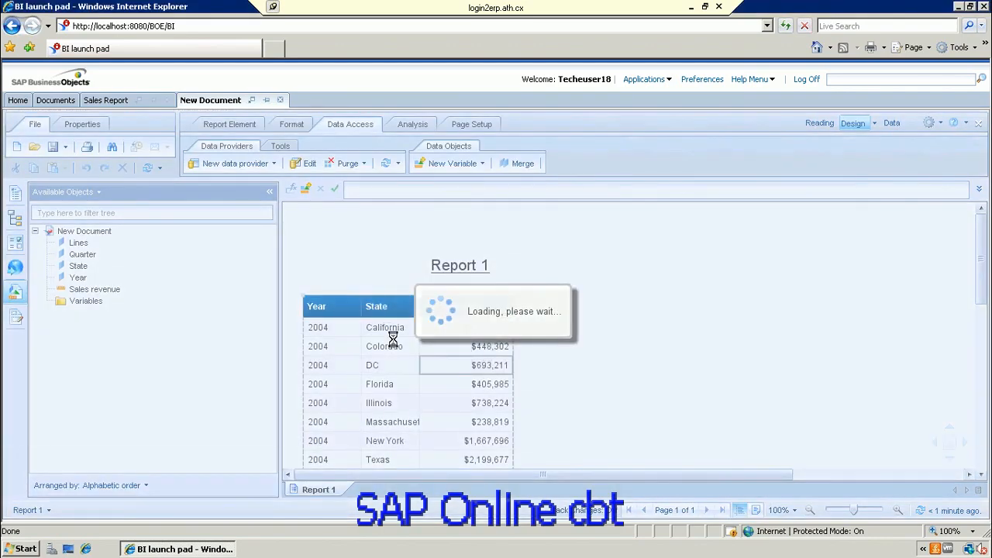
click(482, 332)
- Remove the State column from the report table and inspect the Sales revenue values for each Year
click(405, 347)
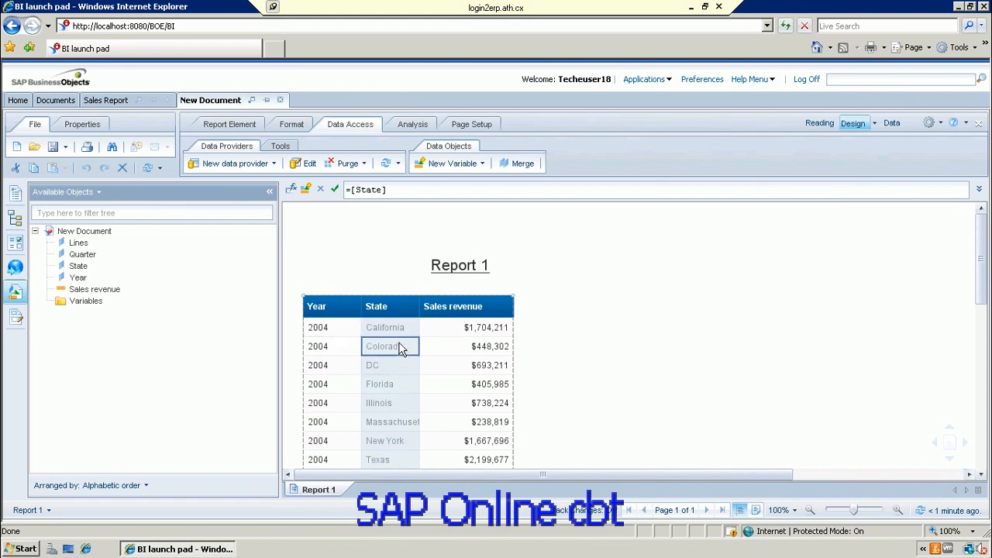
drag(396, 348, 173, 296)
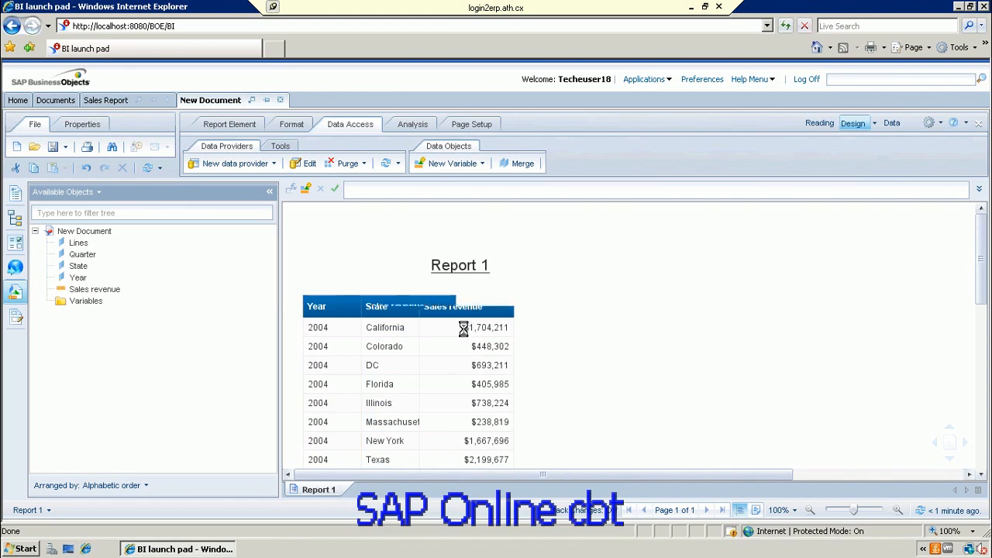
click(424, 329)
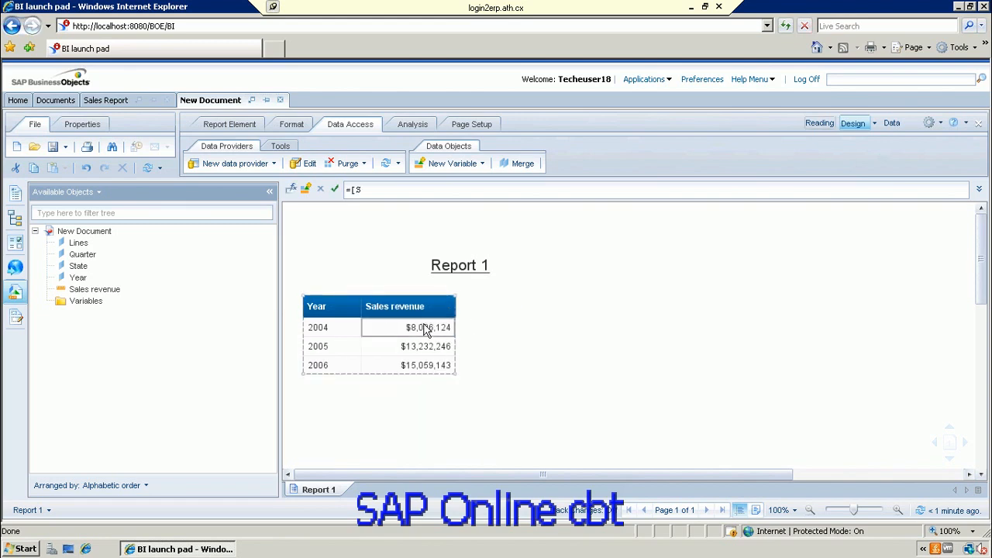
click(346, 331)
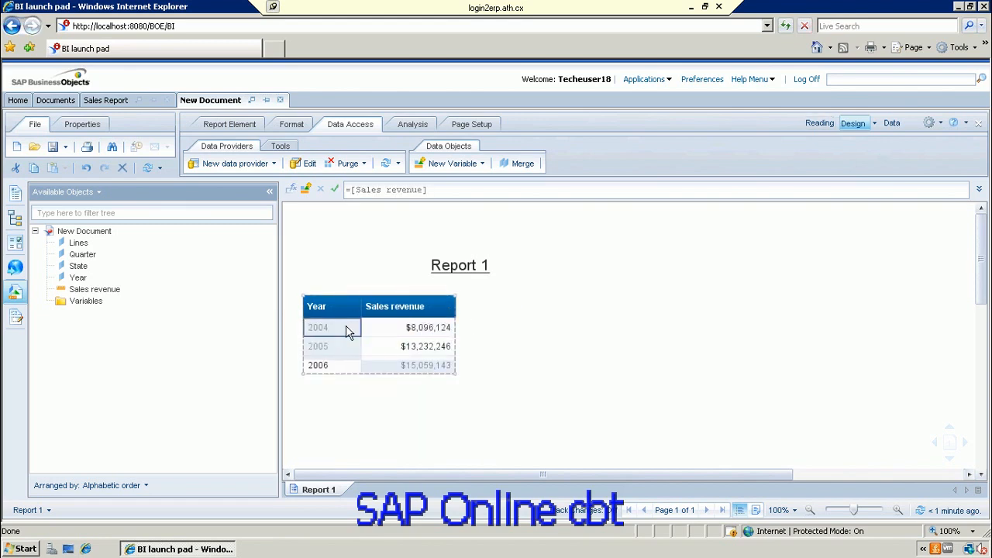
click(415, 328)
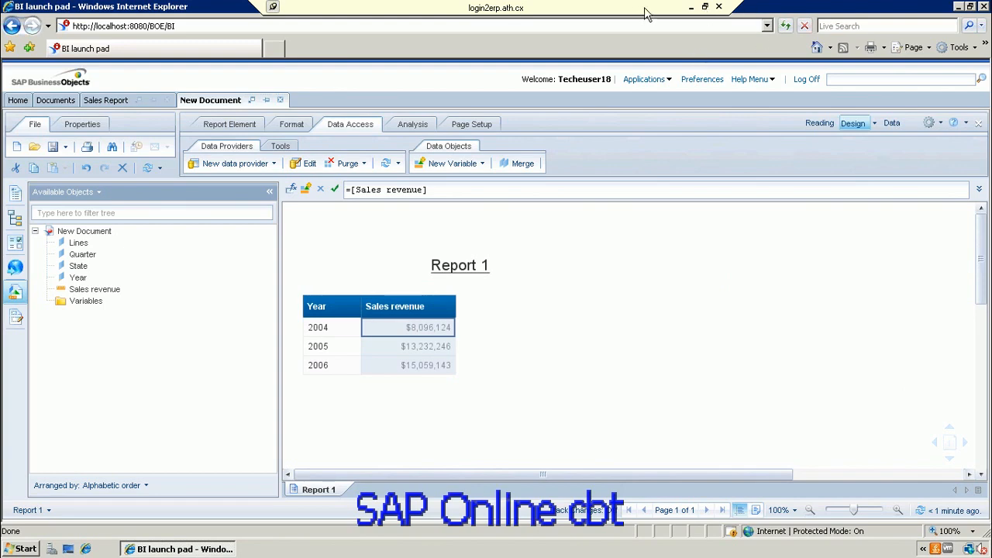
- Switch back to Paint and draw a straight arrow from the WEBi Report box to the Sales_Uni box
click(692, 8)
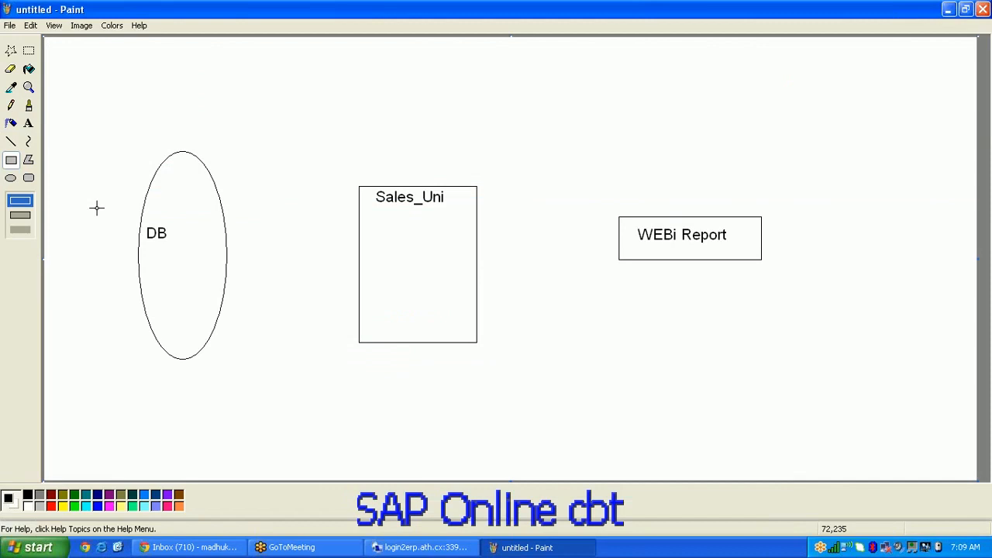
click(11, 142)
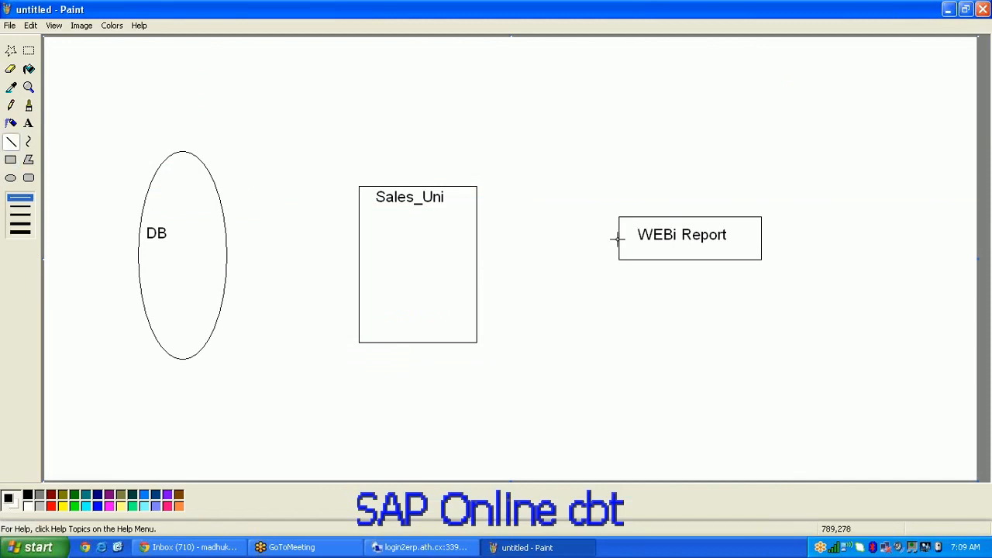
mouse_move(618, 239)
mouse_down()
mouse_move(551, 233)
mouse_move(476, 242)
mouse_up()
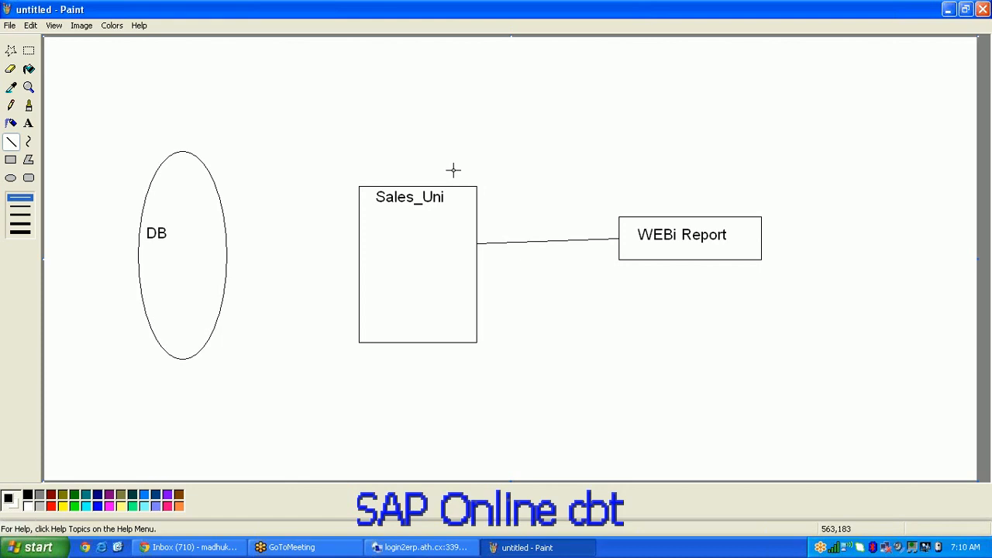
mouse_move(465, 238)
mouse_down()
mouse_move(476, 241)
mouse_move(468, 237)
mouse_up()
- Return to the remote session, open the query for editing, and examine the objects in the Time period class
click(440, 548)
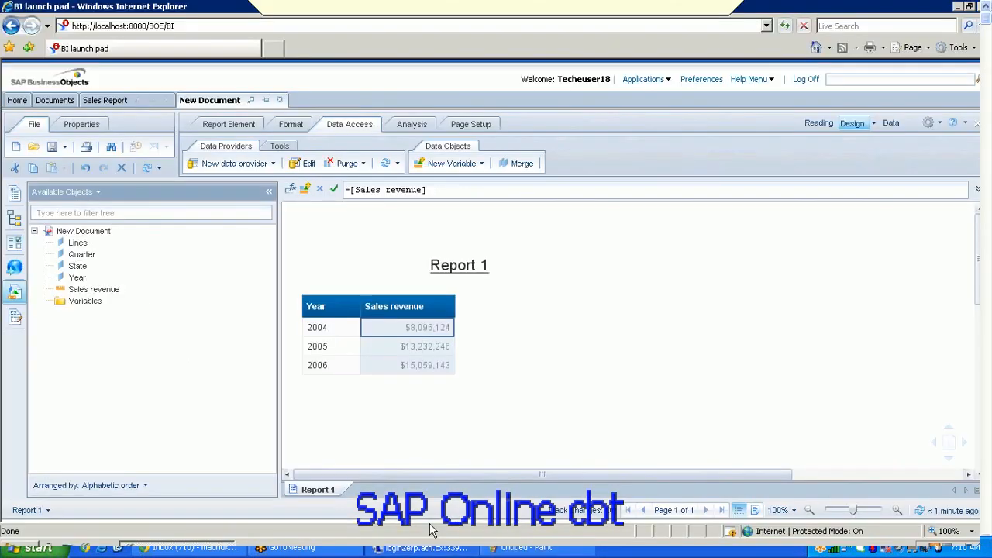
click(309, 164)
click(24, 179)
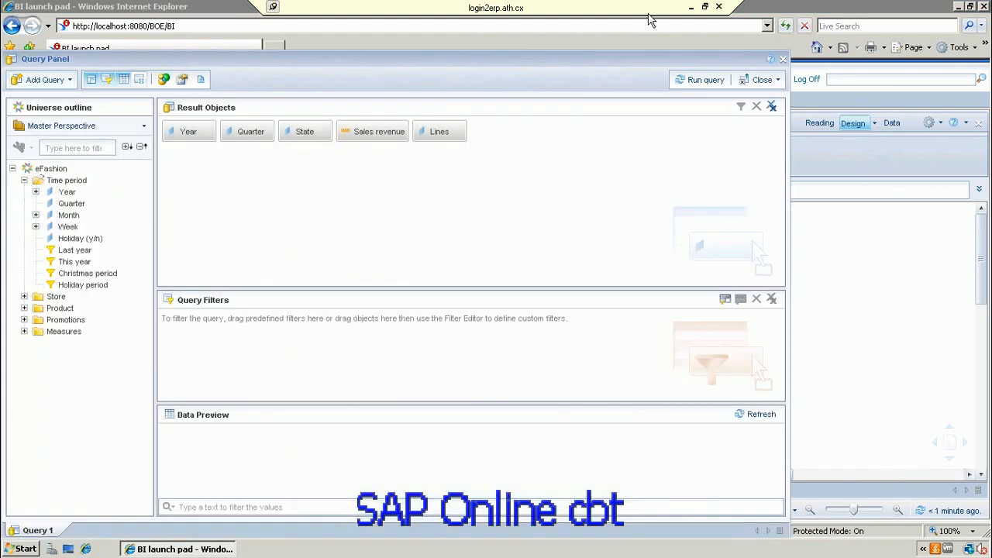
- Switch to Paint and draw a straight arrow from the DB ellipse to the Sales_Uni box
click(692, 7)
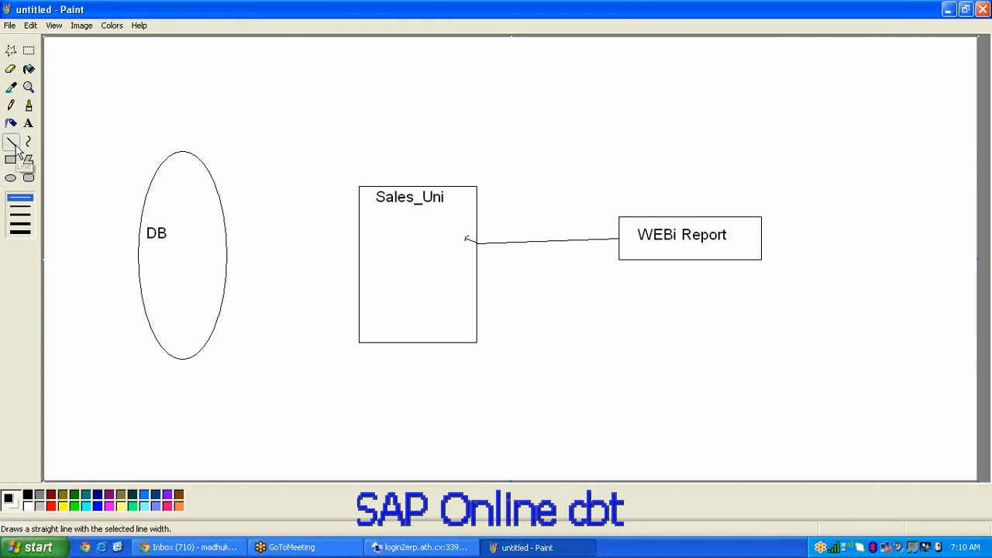
mouse_move(225, 240)
mouse_down()
mouse_move(367, 232)
mouse_move(353, 234)
mouse_move(356, 245)
mouse_up()
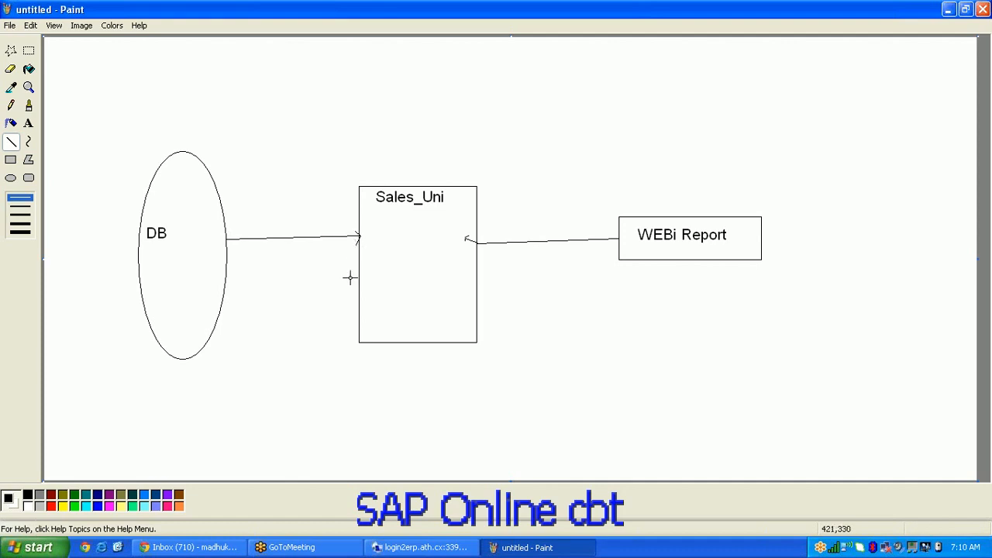
- Add the text Sales_con inside the Sales_Uni box below its title, and switch to the Pencil tool
click(29, 124)
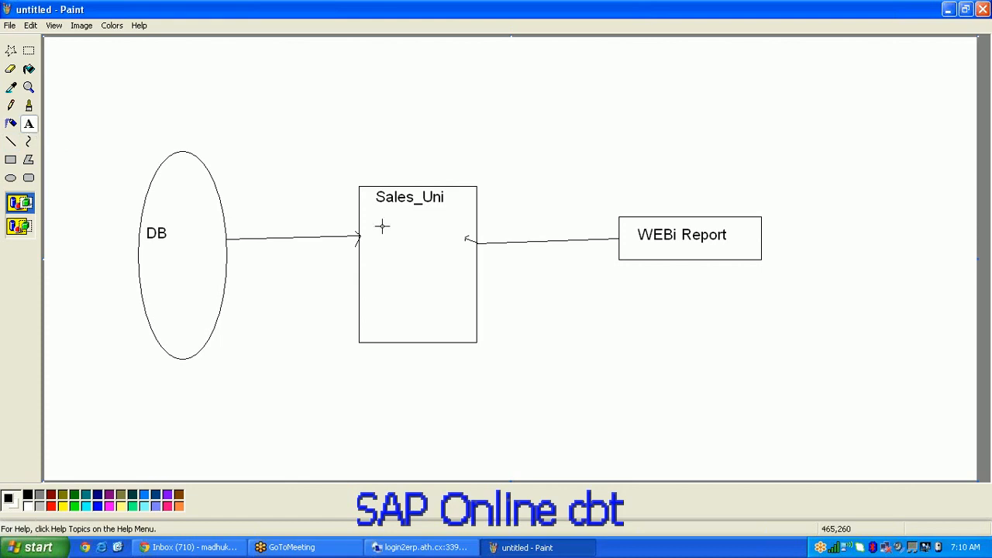
drag(374, 221, 454, 259)
text(Sales_con)
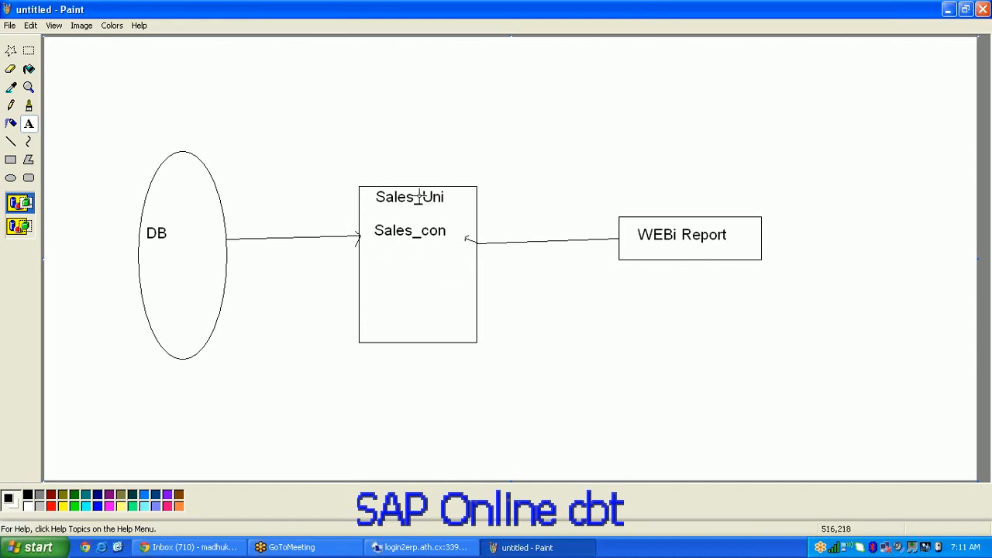
click(11, 108)
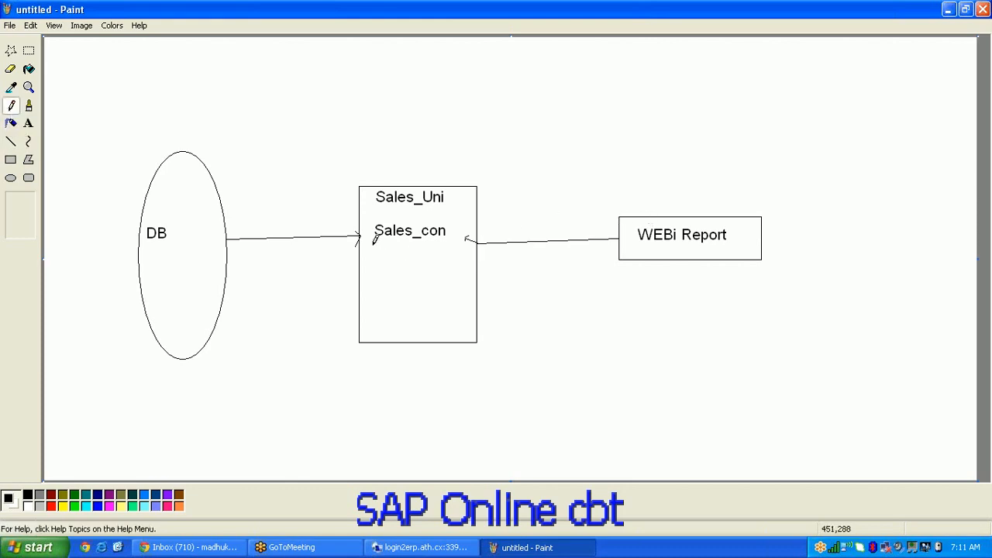
- Return to the remote session, view the generated script of the eFashion query, and switch back to Paint
click(420, 547)
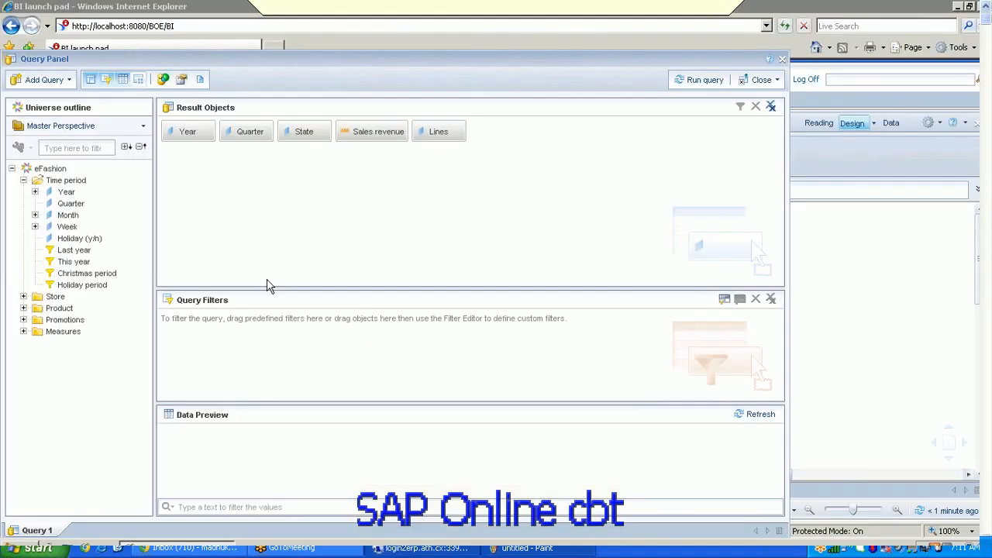
click(201, 79)
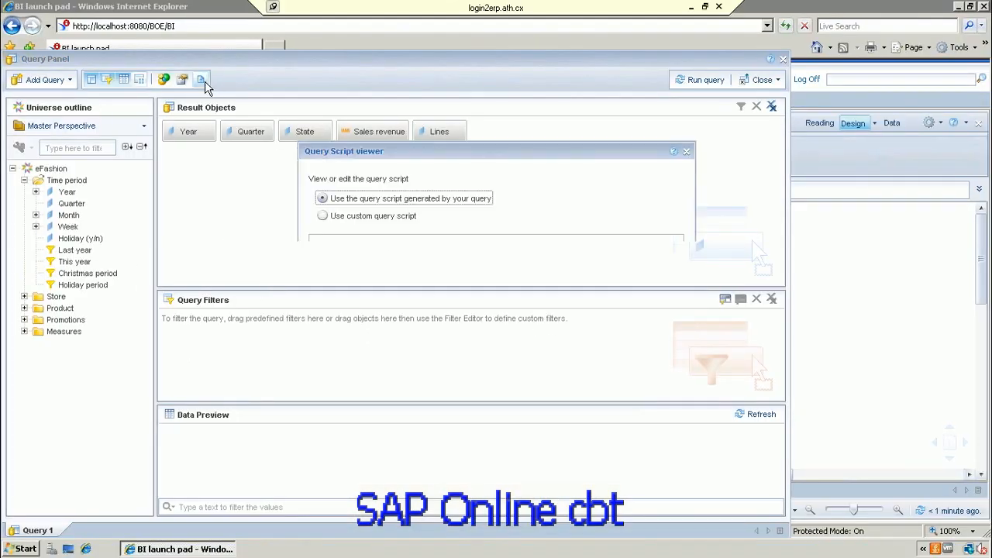
click(692, 7)
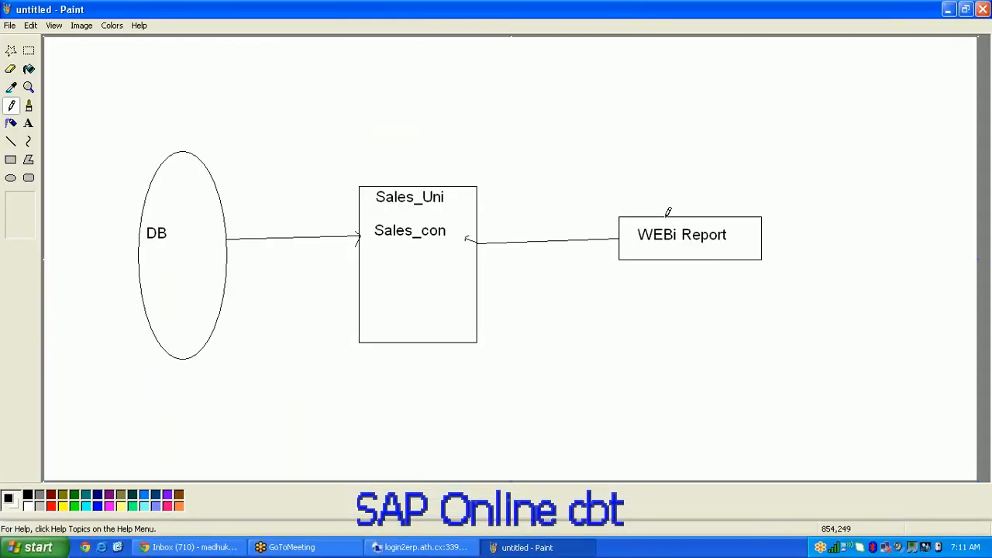
- Draw a freehand arrow from WEBi Report over Sales_Uni to DB, scribble inside DB, and draw a return arrow beneath to WEBi Report
mouse_move(664, 216)
mouse_down()
mouse_move(594, 165)
mouse_move(437, 91)
mouse_move(256, 130)
mouse_move(210, 173)
mouse_move(222, 179)
mouse_up()
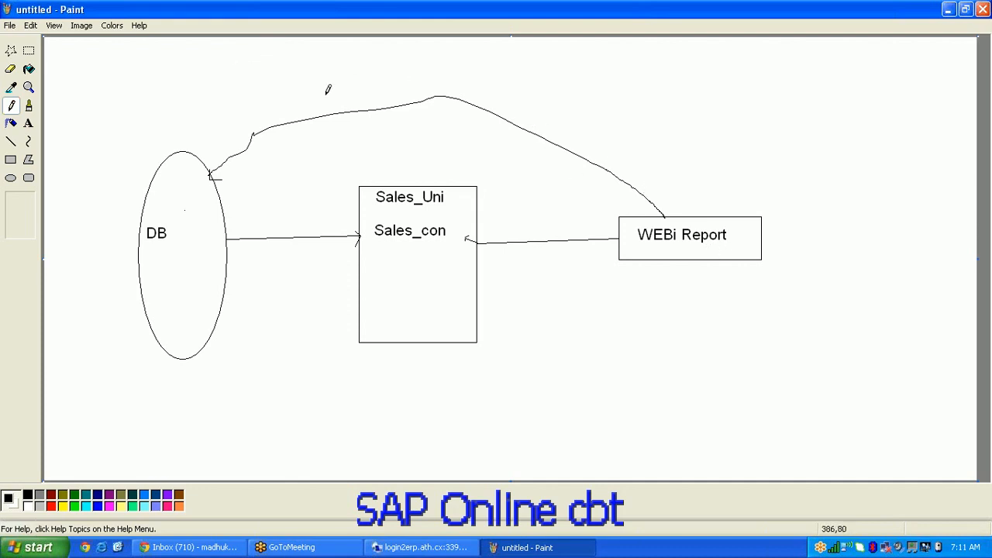
mouse_move(185, 196)
mouse_down()
mouse_move(179, 213)
mouse_move(204, 204)
mouse_up()
mouse_move(209, 330)
mouse_down()
mouse_move(435, 385)
mouse_move(598, 370)
mouse_move(660, 307)
mouse_move(677, 260)
mouse_move(669, 270)
mouse_move(685, 277)
mouse_up()
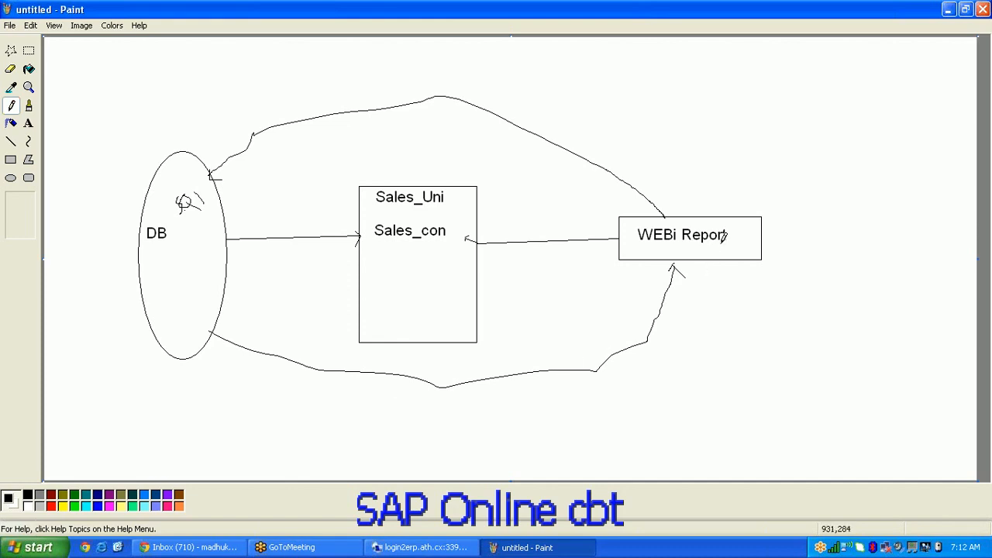
- Mark the inside of the WEBi Report box and sketch freehand loops along its connection to Sales_Uni
mouse_move(722, 246)
mouse_down()
mouse_move(740, 237)
mouse_move(723, 260)
mouse_move(745, 244)
mouse_up()
mouse_move(496, 244)
mouse_down()
mouse_move(582, 229)
mouse_move(651, 236)
mouse_move(589, 243)
mouse_move(531, 231)
mouse_up()
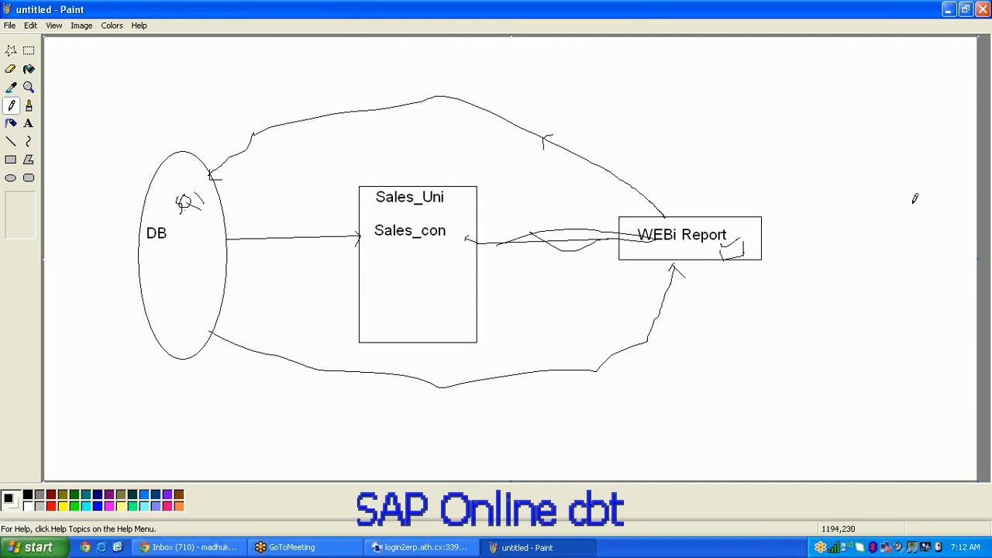
click(982, 212)
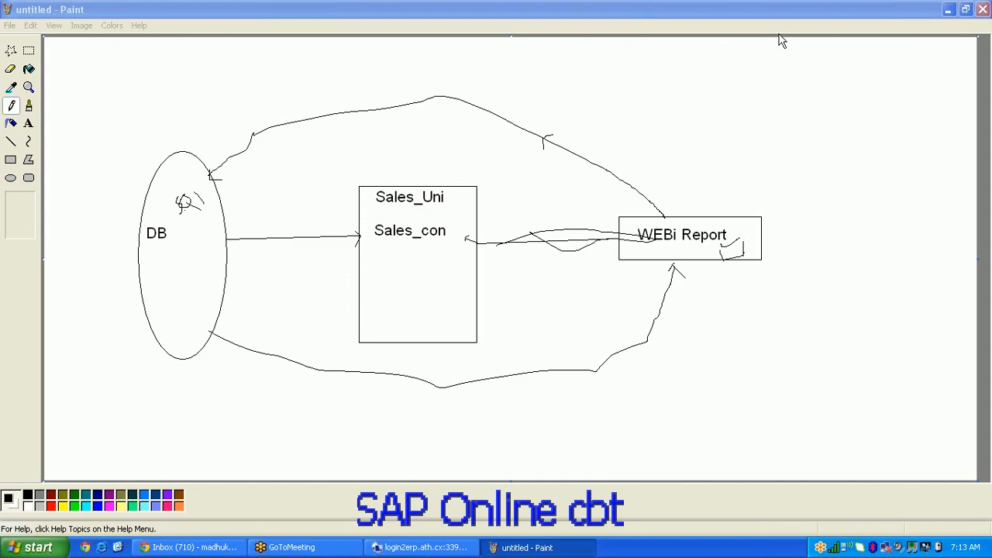
- Return to the remote session, run the query, reopen it to run it once more, and refresh the report data
click(422, 547)
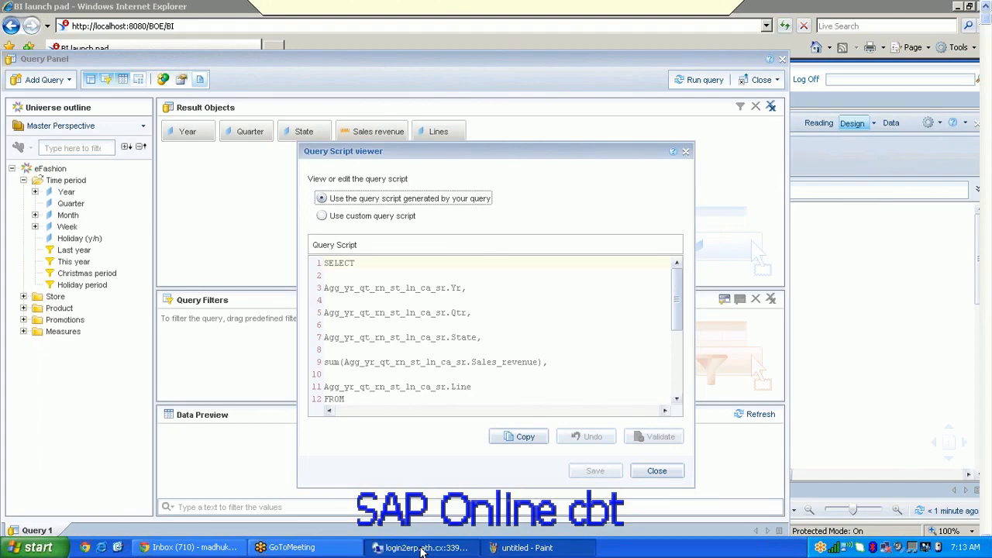
click(705, 82)
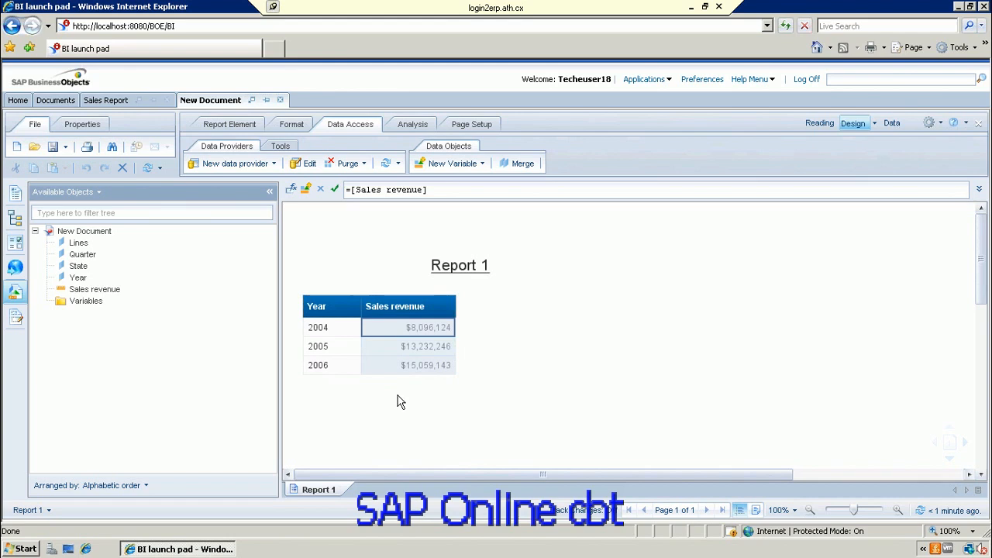
click(310, 165)
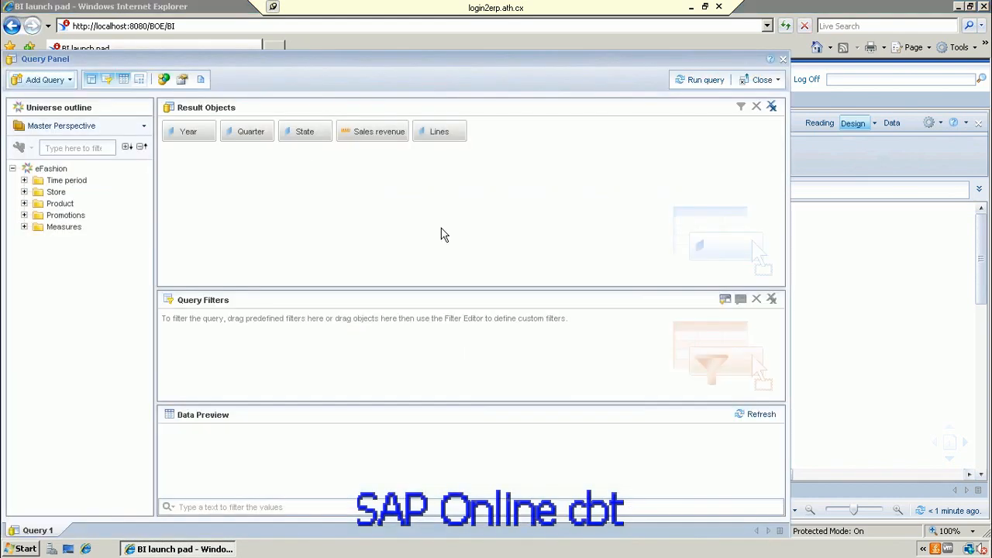
click(706, 81)
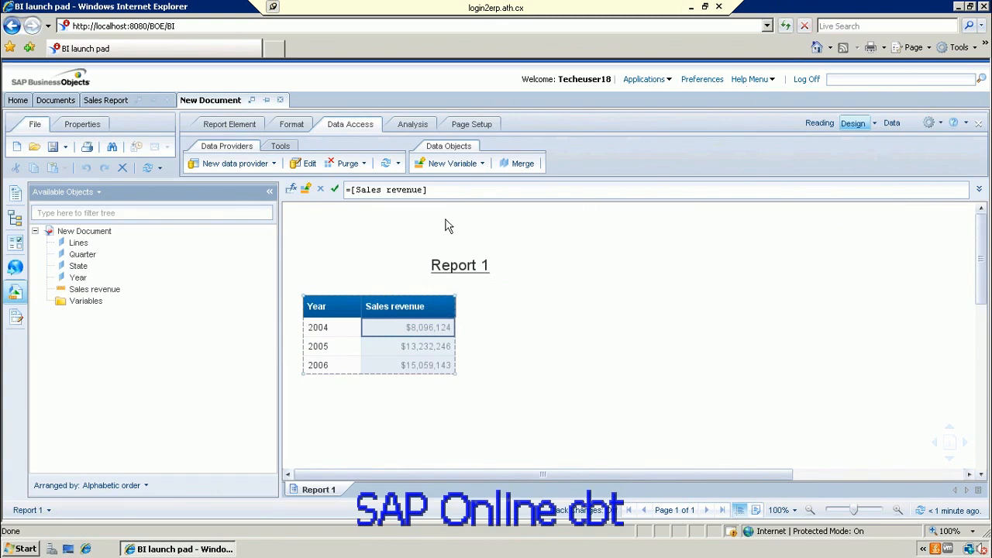
click(387, 164)
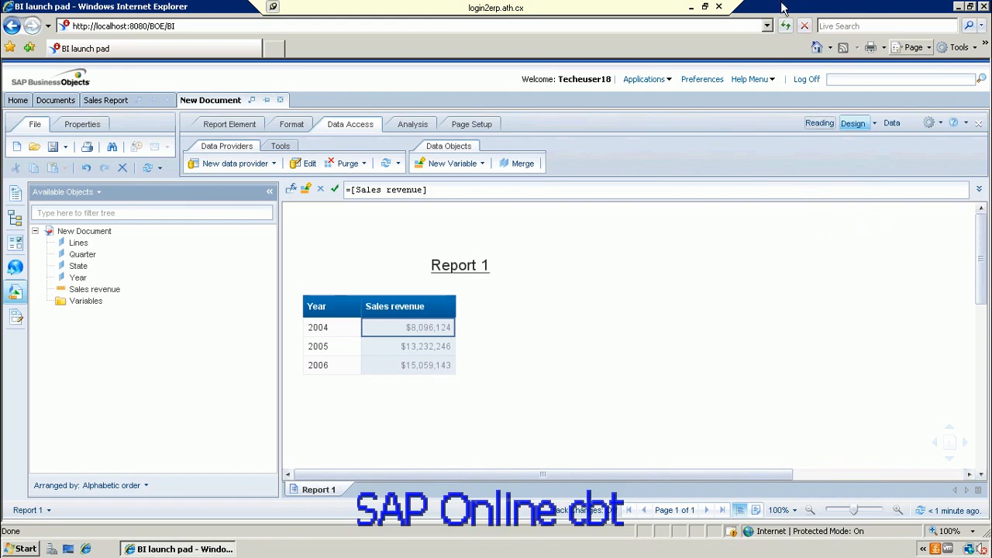
- Review the database, universe and report diagram in Paint, and return to Report 1 in the remote session
click(692, 9)
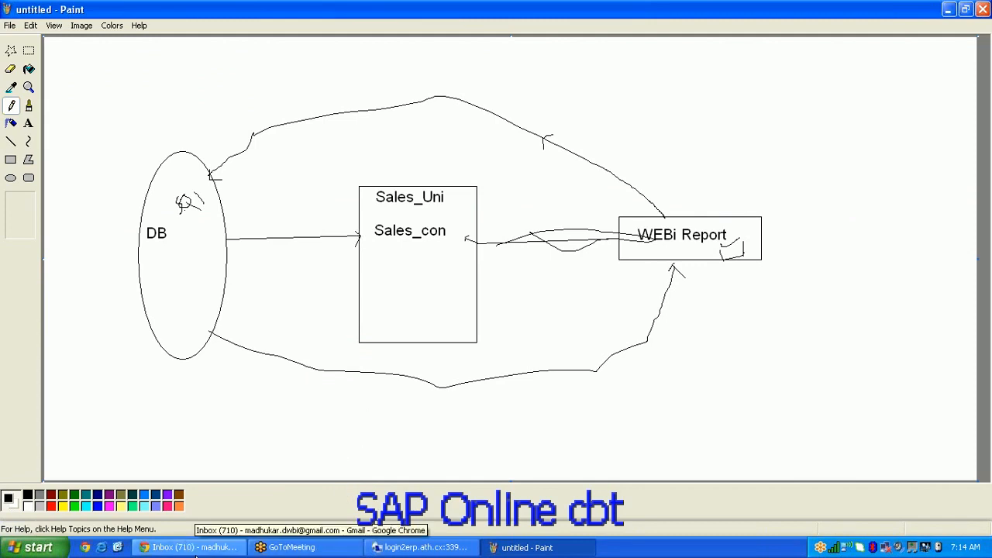
click(418, 547)
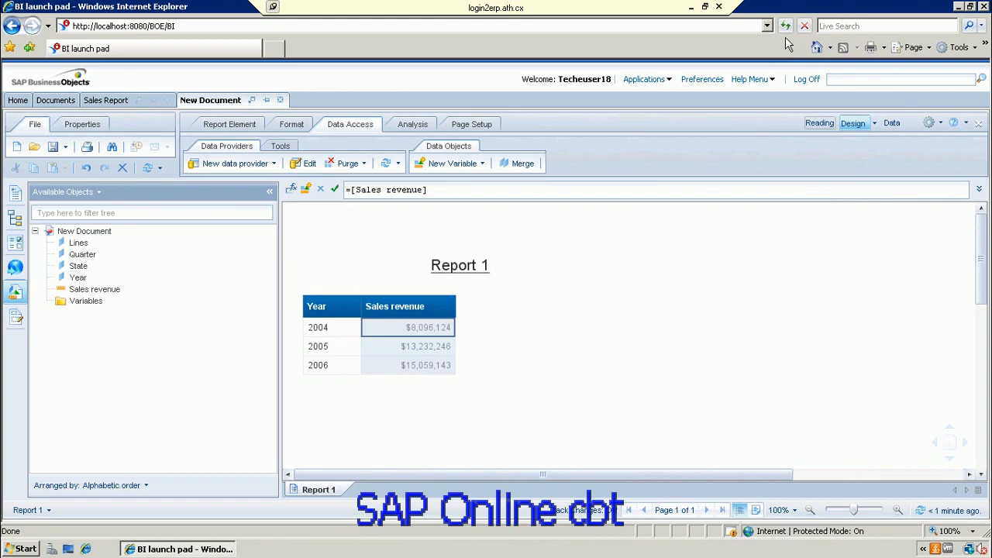
click(569, 373)
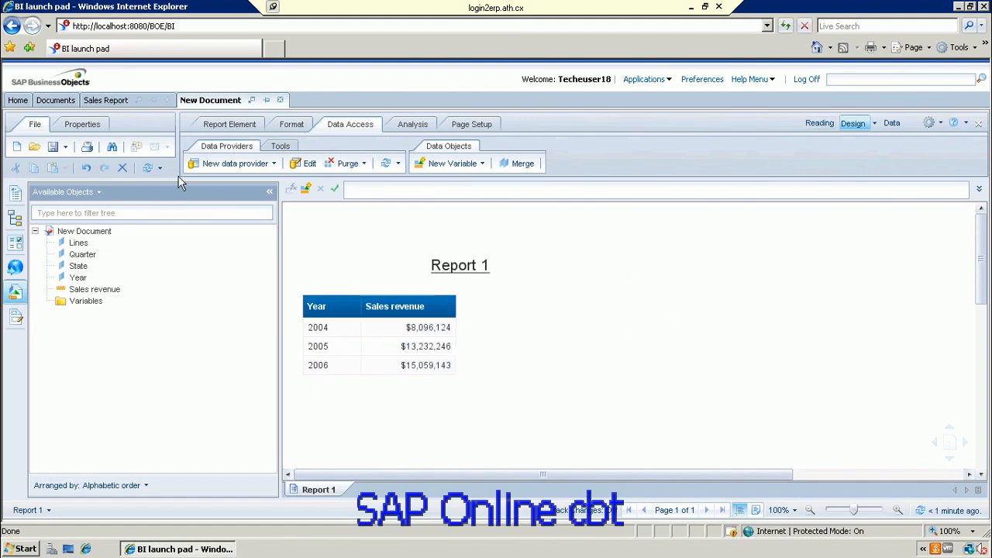
click(673, 216)
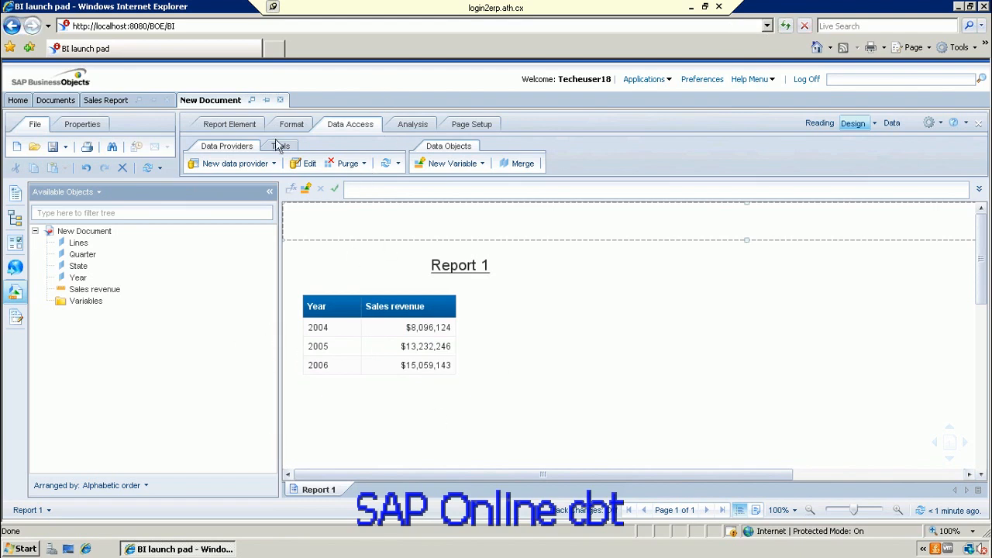
- Purge the data of Query 1 without purging the last selected prompt values, and refresh the data provider
click(352, 166)
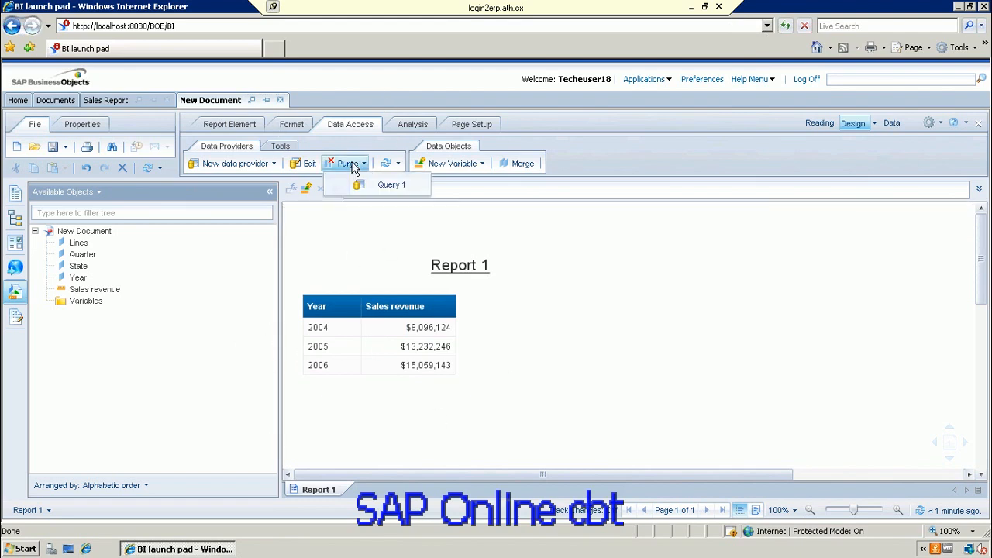
click(381, 187)
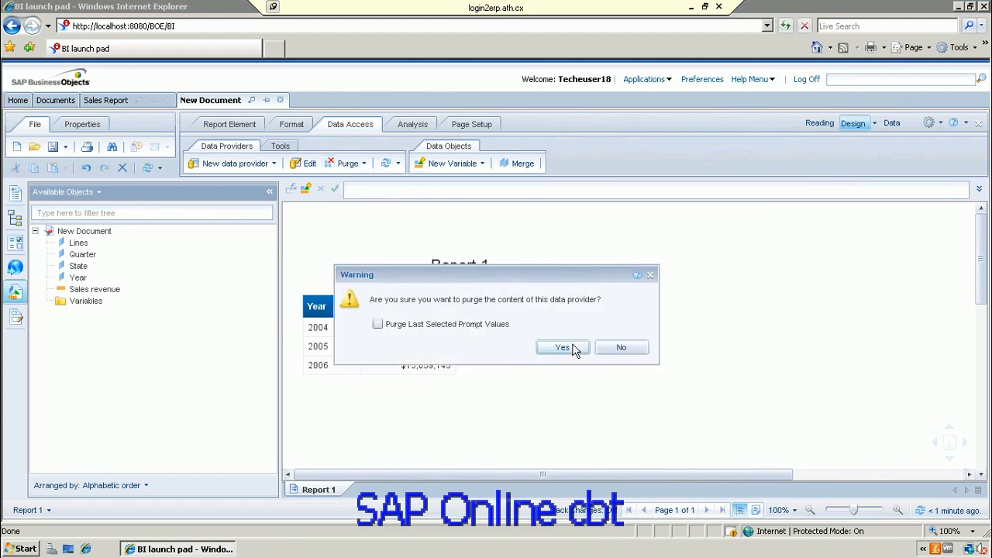
click(566, 347)
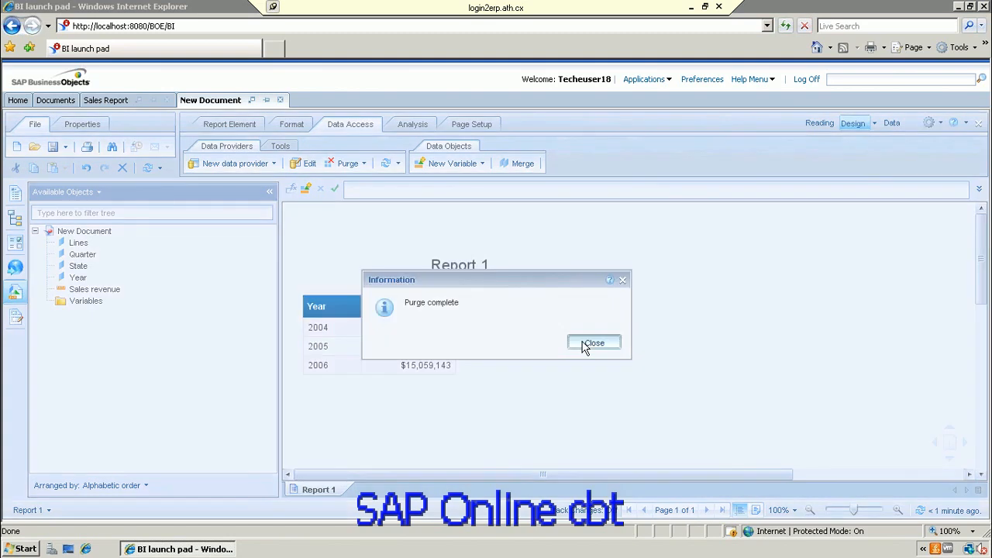
click(592, 343)
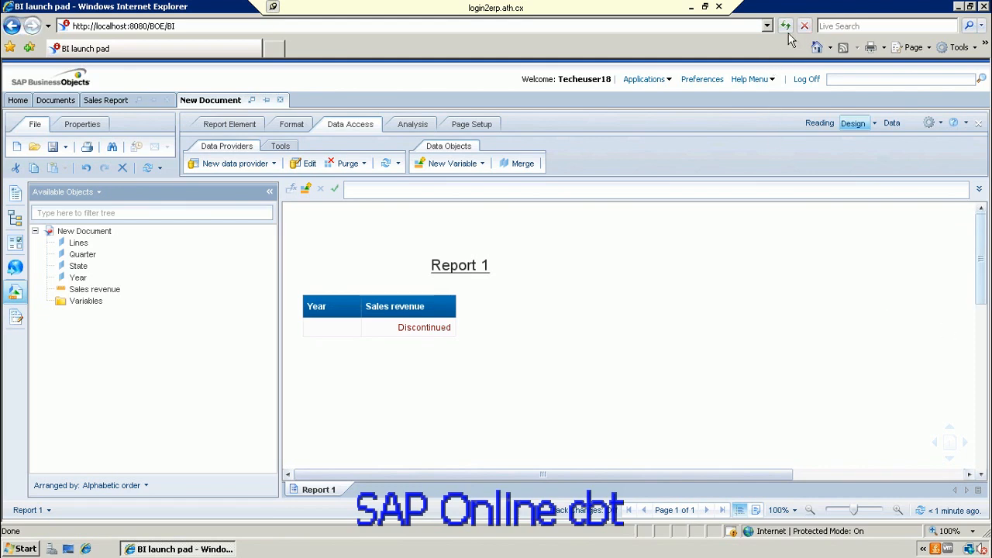
click(389, 168)
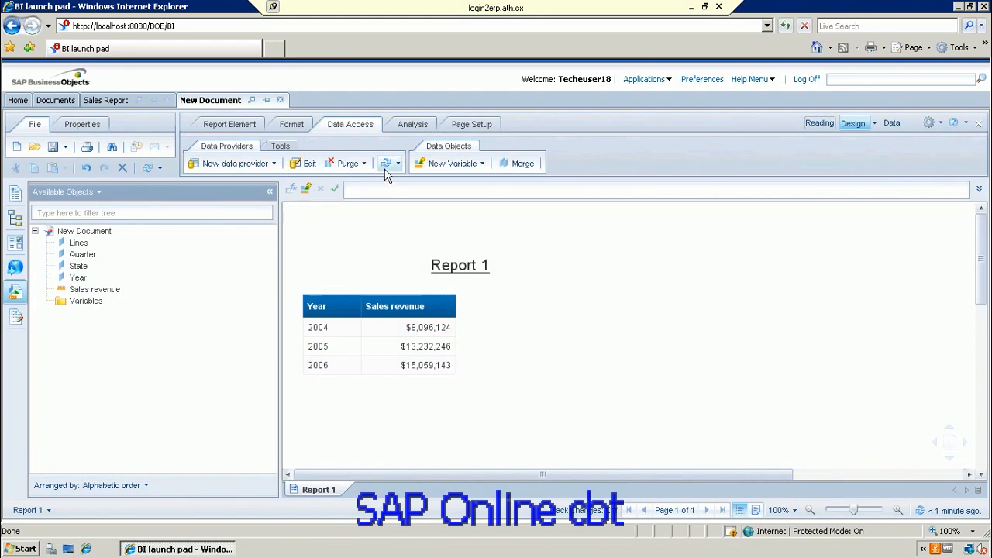
- Compare the data flow in the Paint diagram with the Year and Sales revenue values in the report table
click(692, 8)
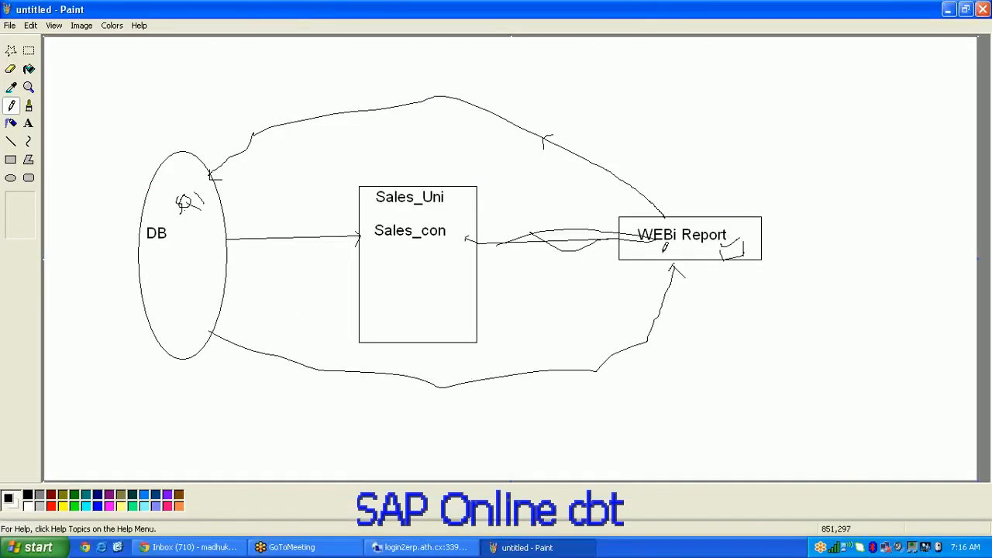
click(442, 550)
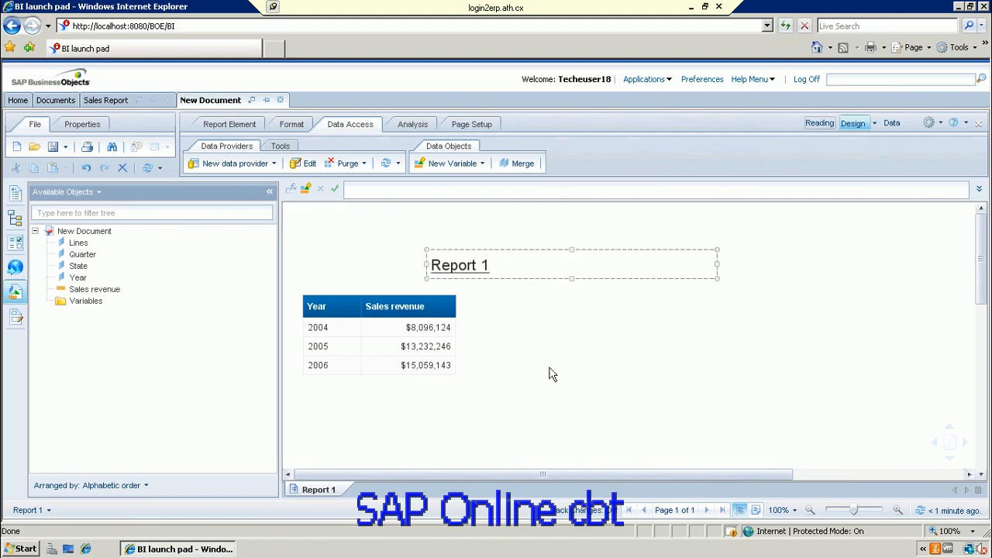
click(690, 8)
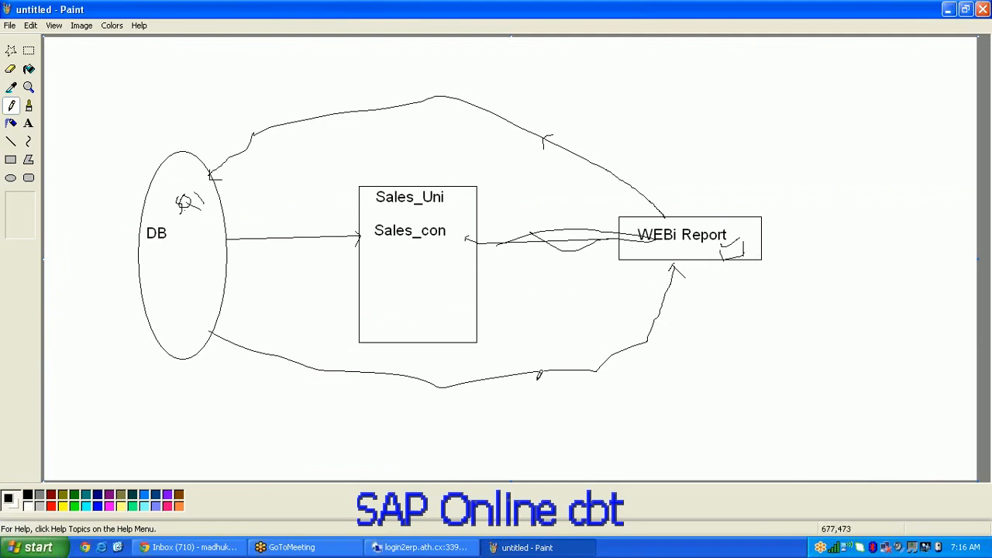
click(445, 548)
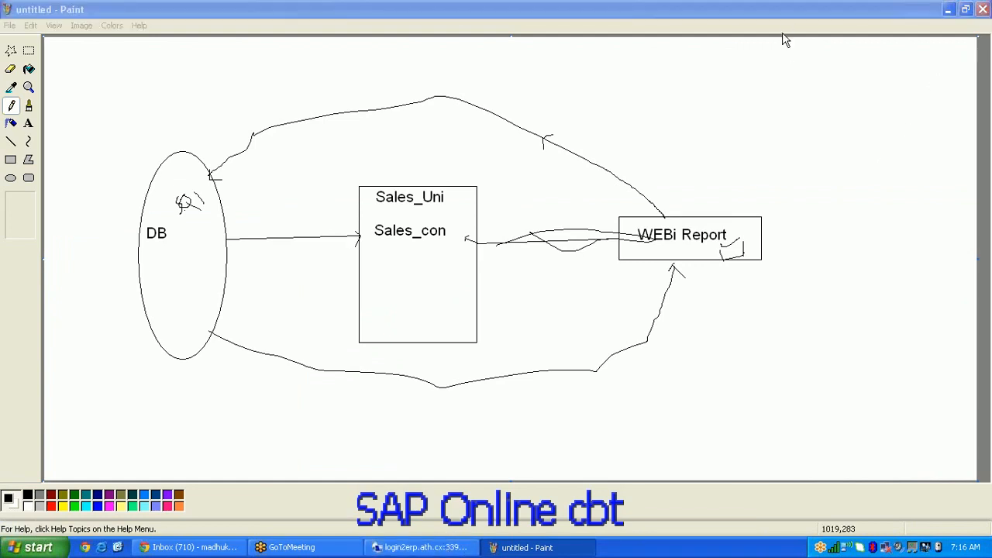
click(435, 552)
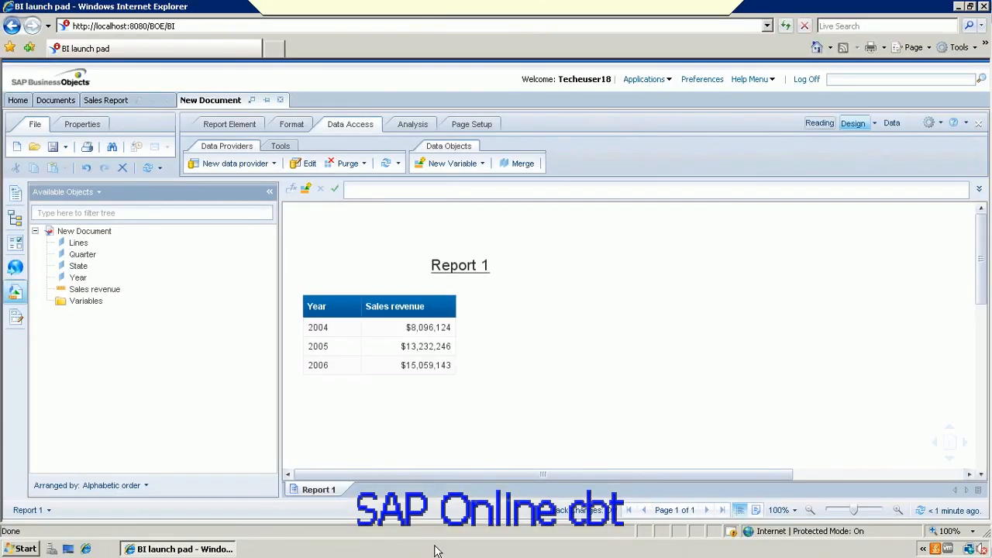
click(515, 248)
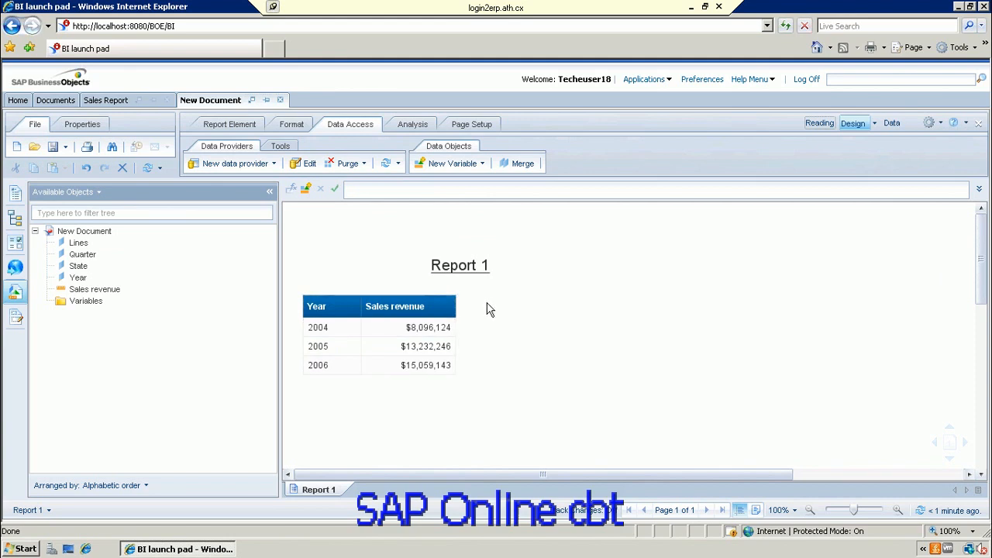
click(432, 365)
click(389, 345)
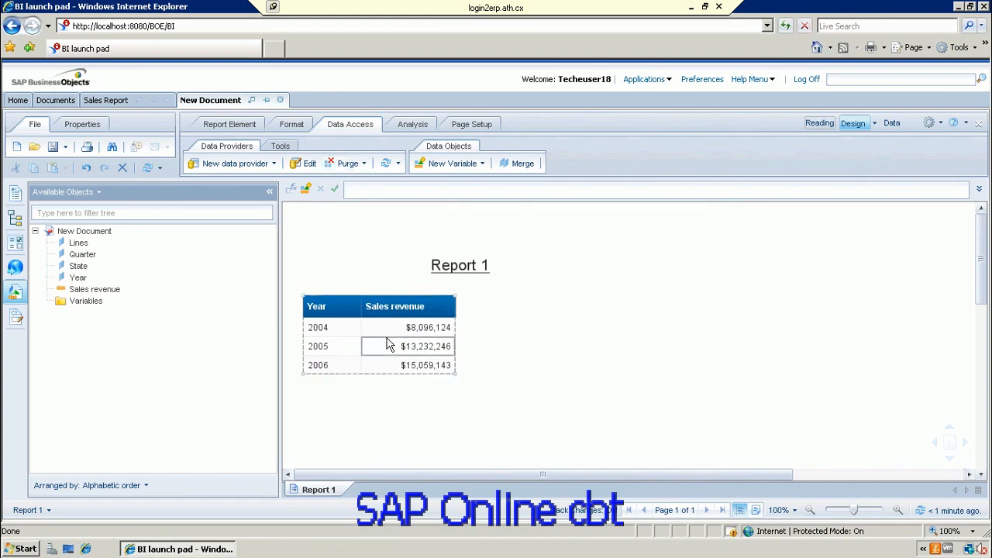
- Purge the content of Query 1 while keeping the last selected prompt values
click(365, 126)
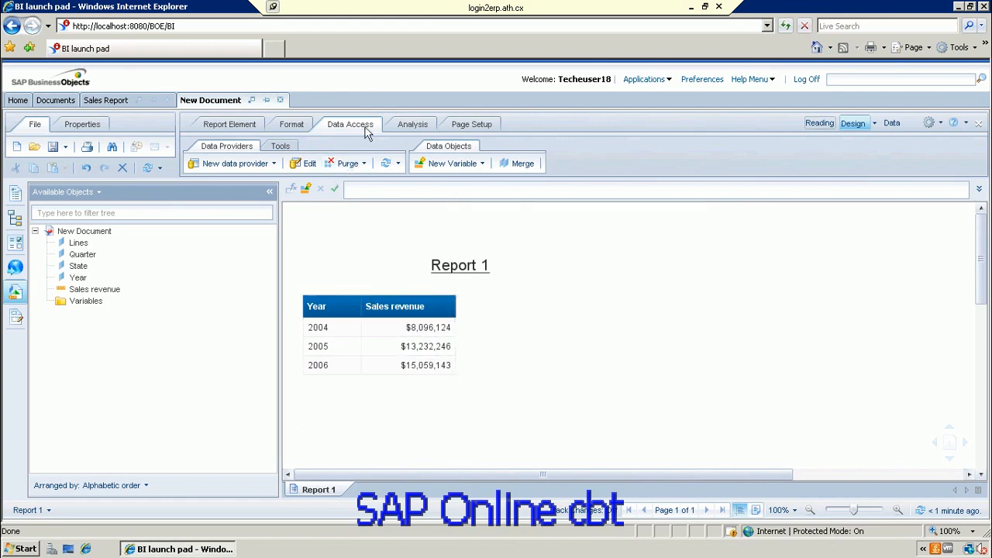
click(345, 165)
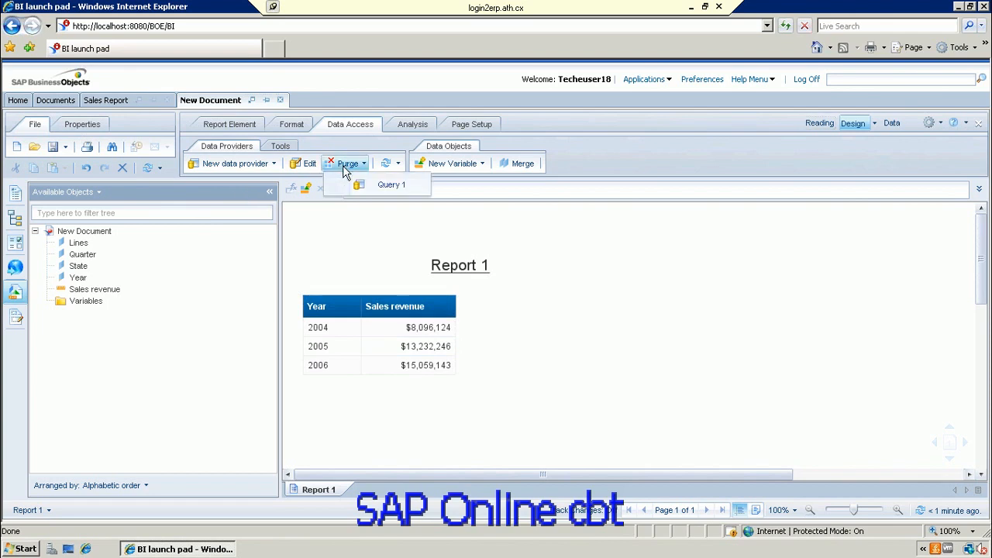
click(391, 186)
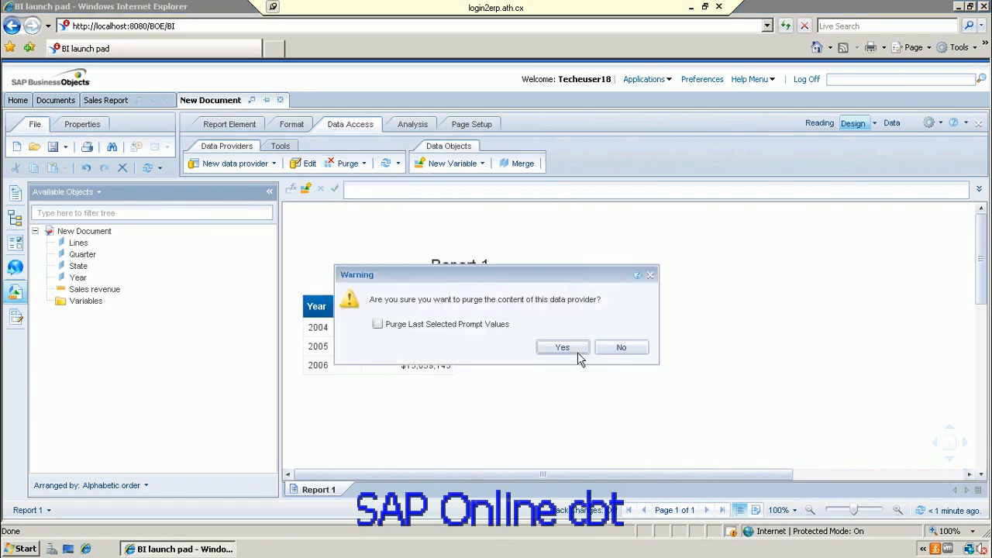
click(577, 351)
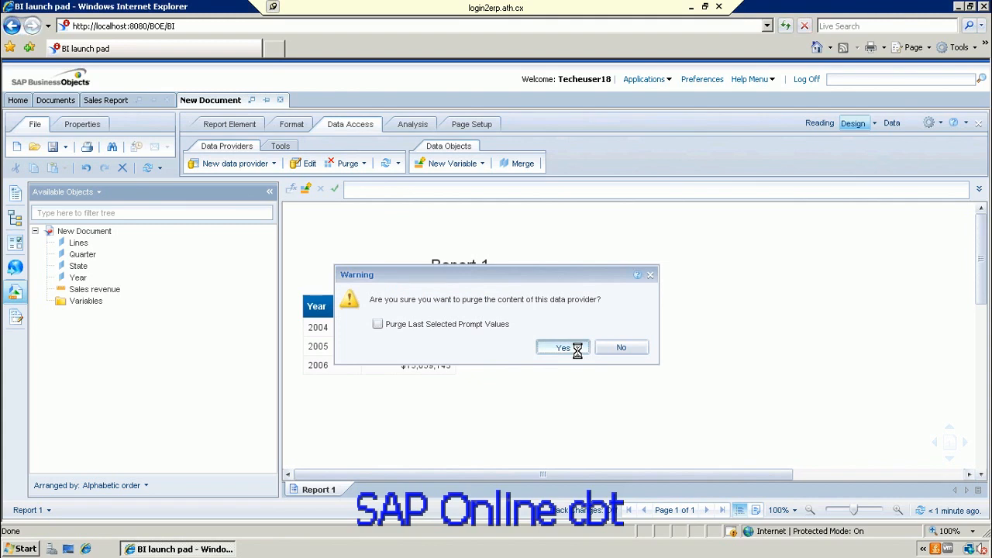
click(577, 348)
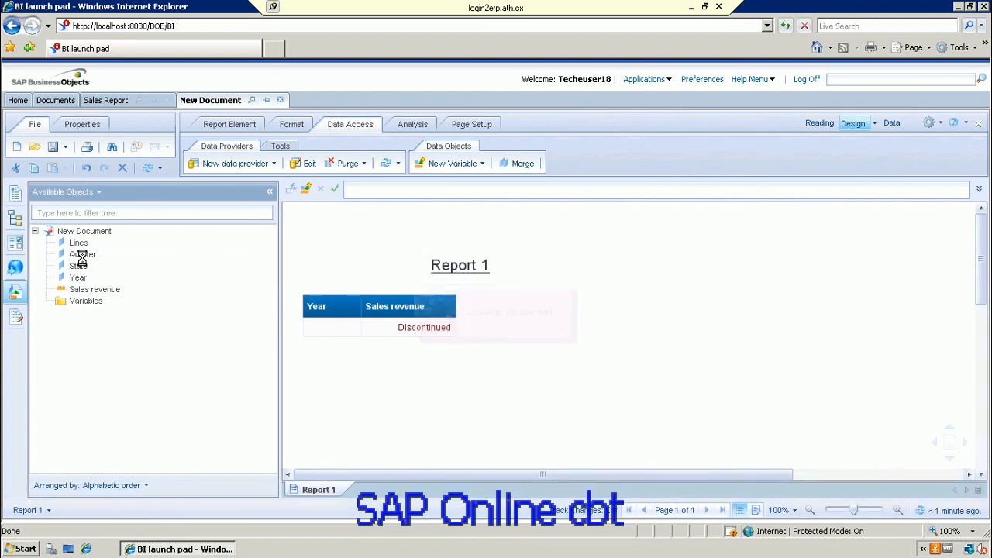
- Add the Quarter and State objects as columns between Year and Sales revenue in the report table
click(81, 255)
drag(392, 328, 356, 303)
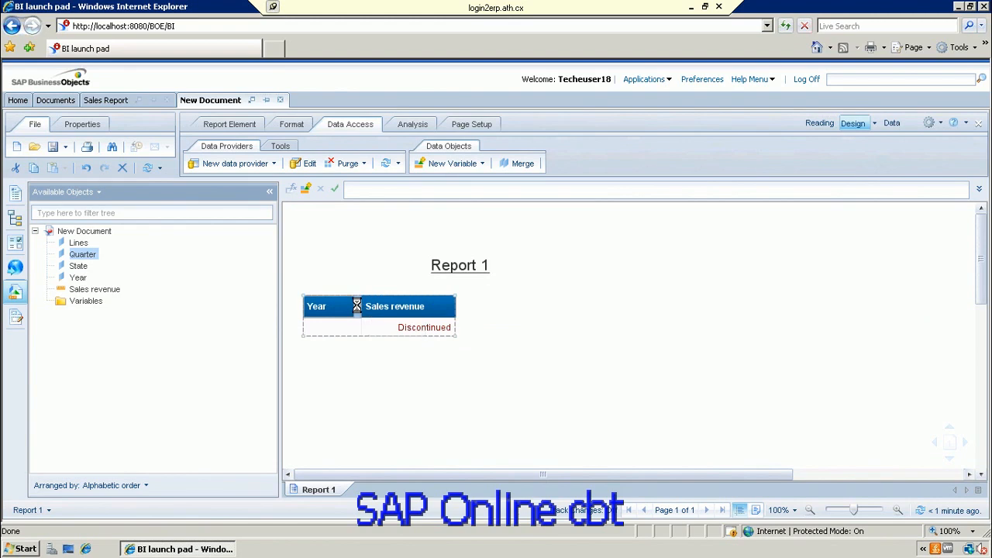
drag(81, 270, 414, 307)
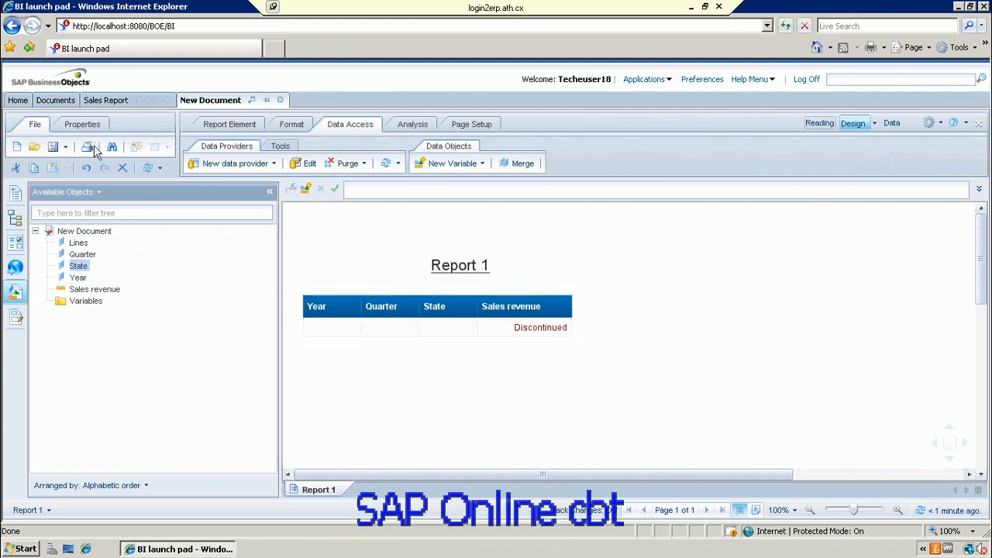
- Save the document as Sales Report in the public Web Intelligence Samples folder
click(67, 148)
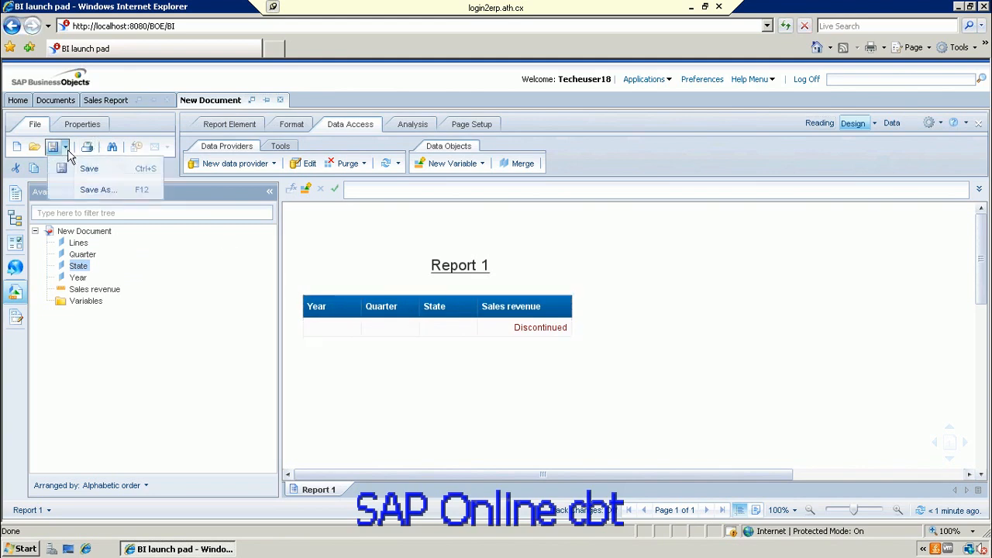
click(111, 176)
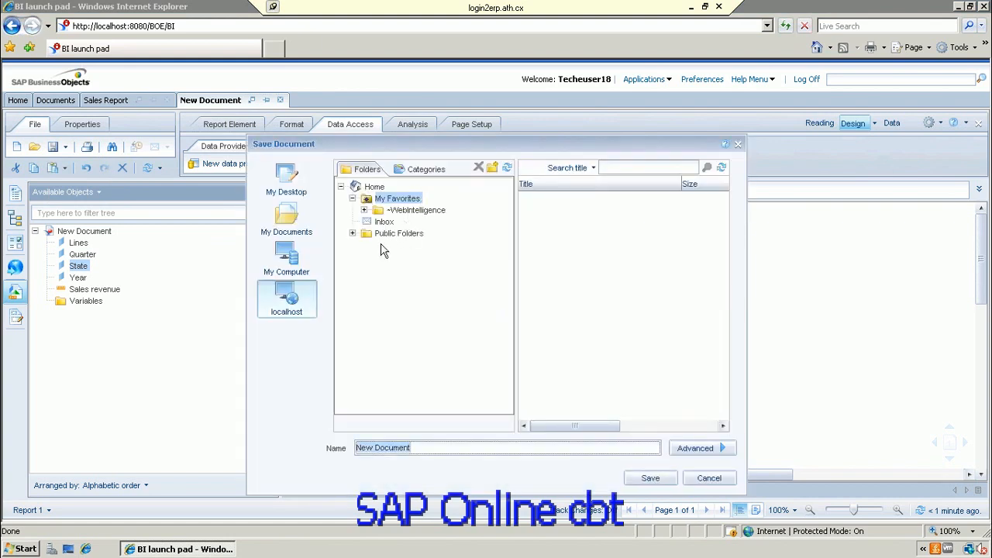
click(352, 233)
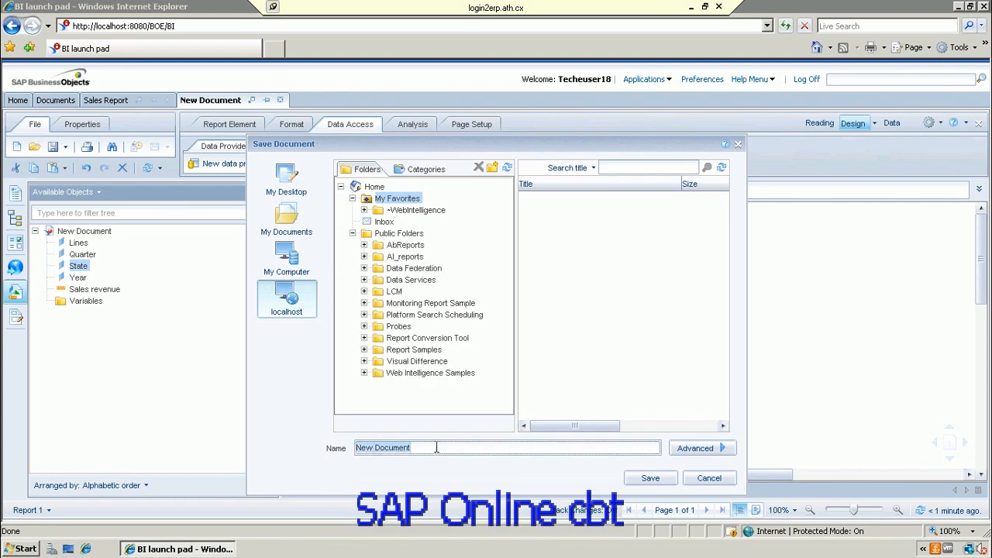
text(Sales)
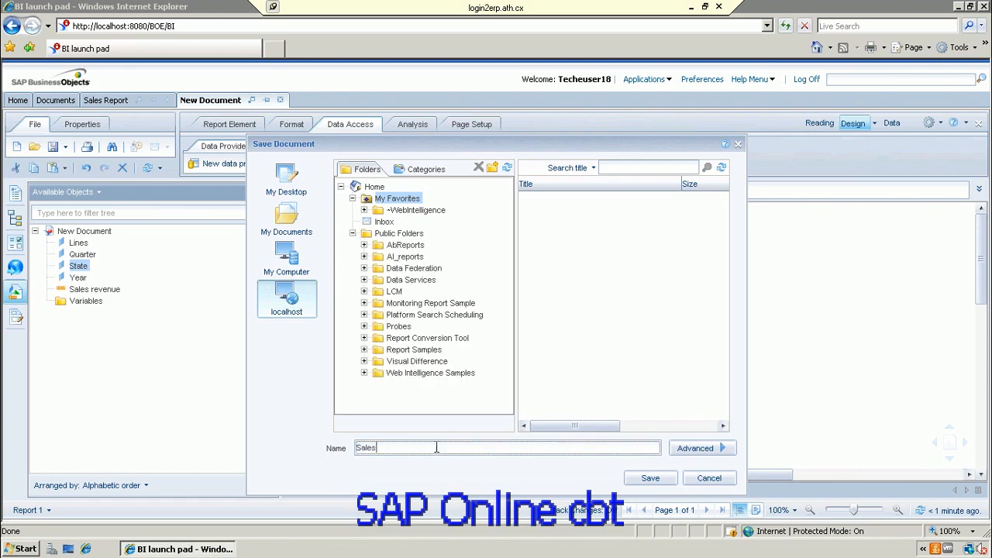
text( Report)
click(411, 374)
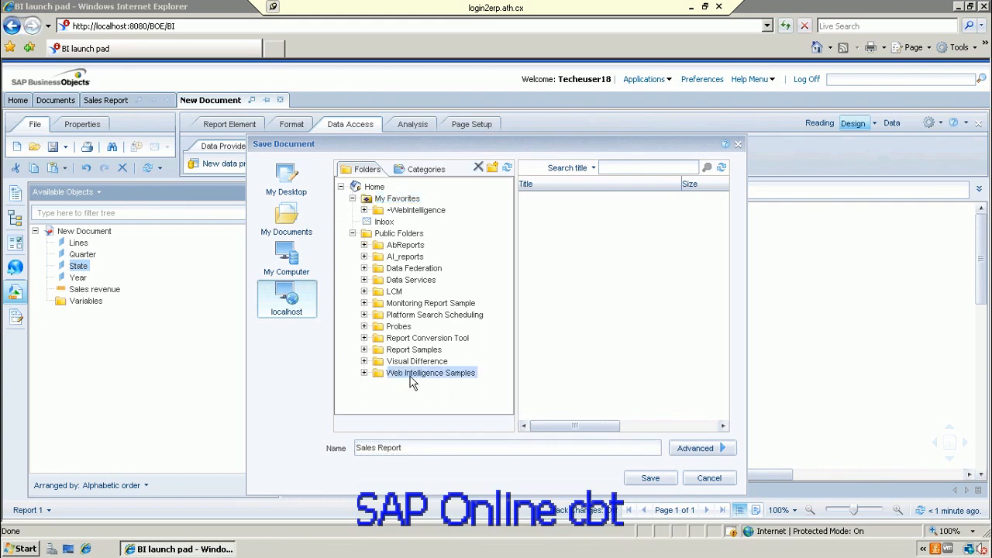
click(640, 478)
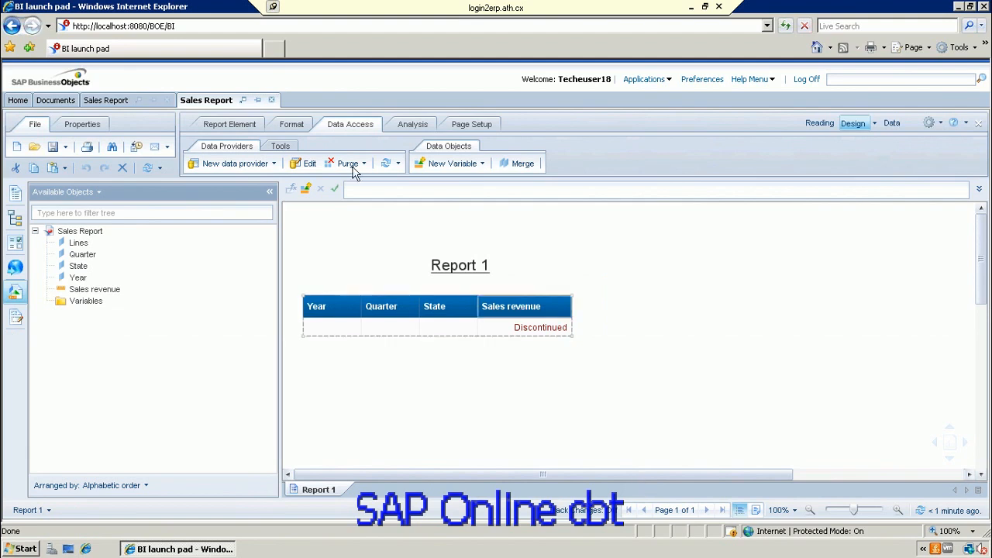
- Open Sales Report from the Web Intelligence Samples folder to check its contents, dismiss the autosave notice, and close the report
click(57, 100)
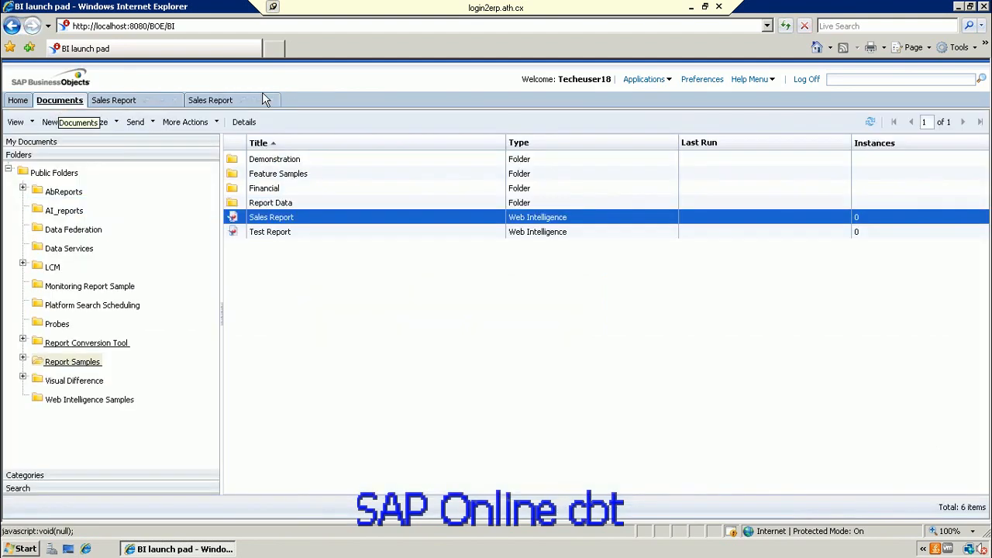
click(90, 400)
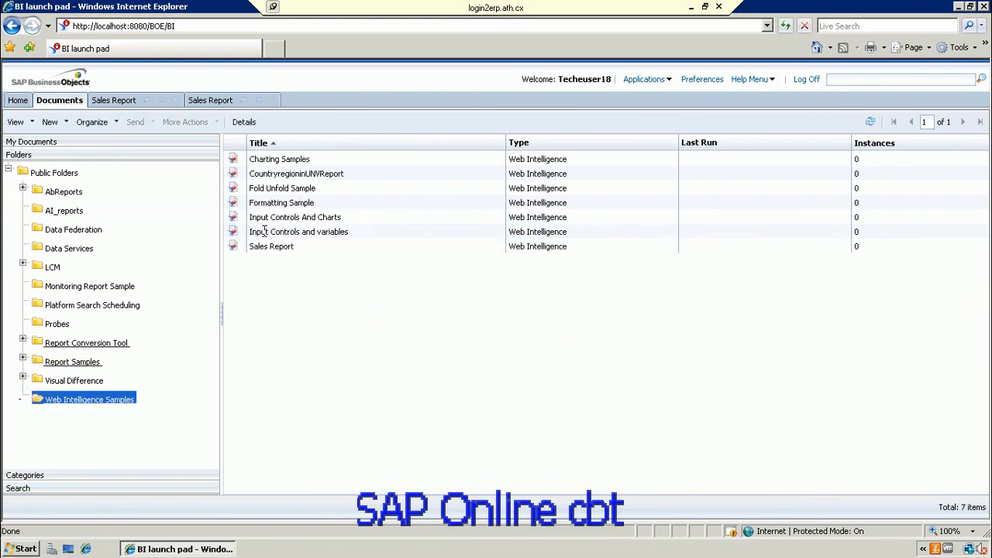
click(292, 250)
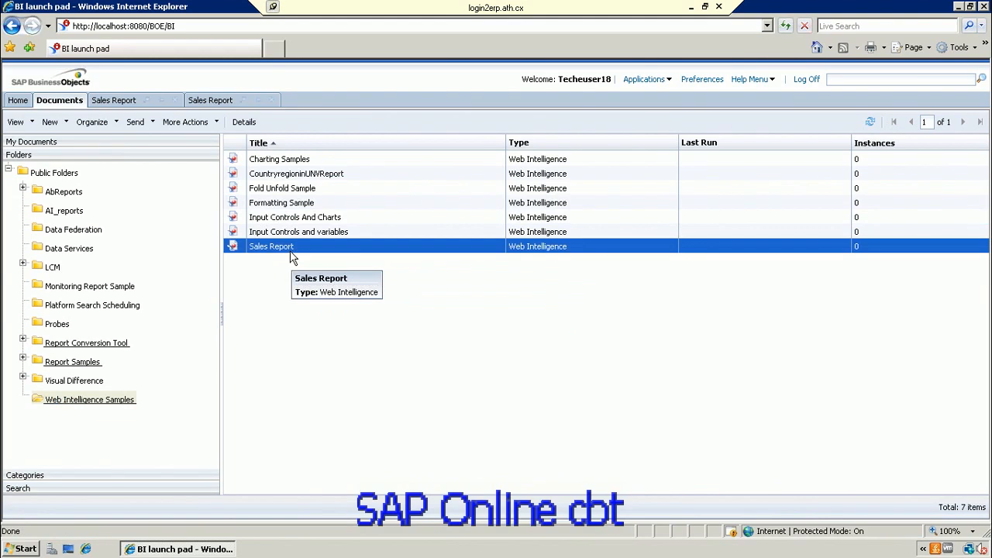
double_click(292, 252)
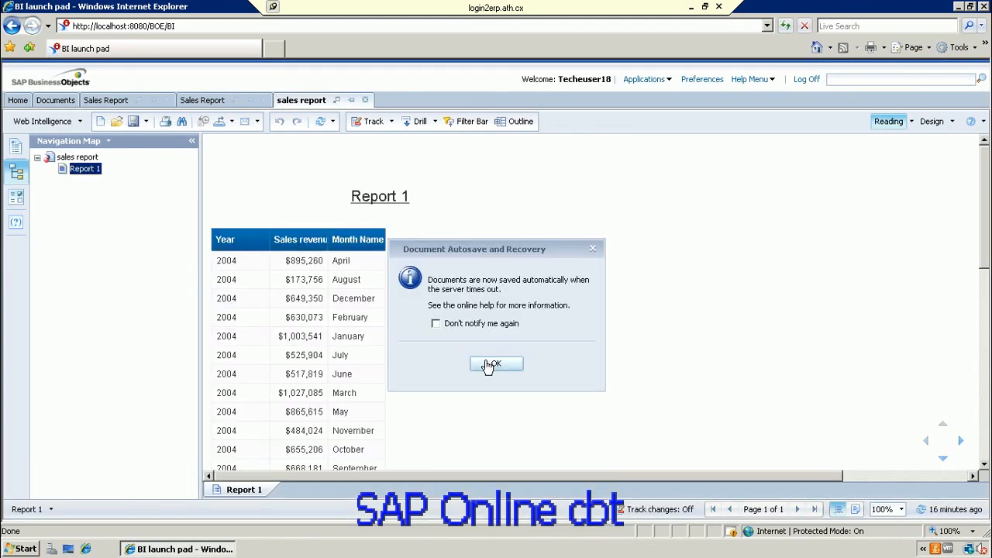
click(494, 364)
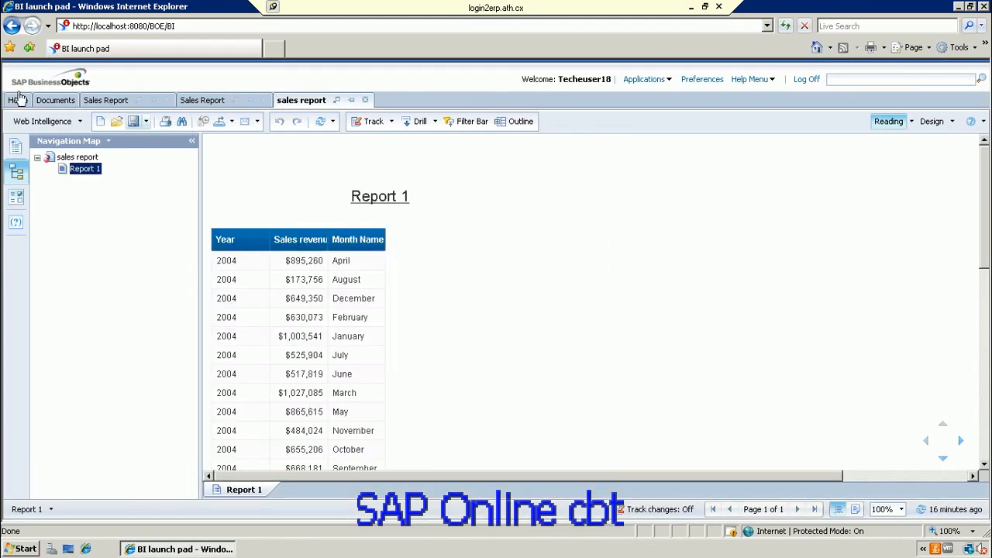
click(365, 100)
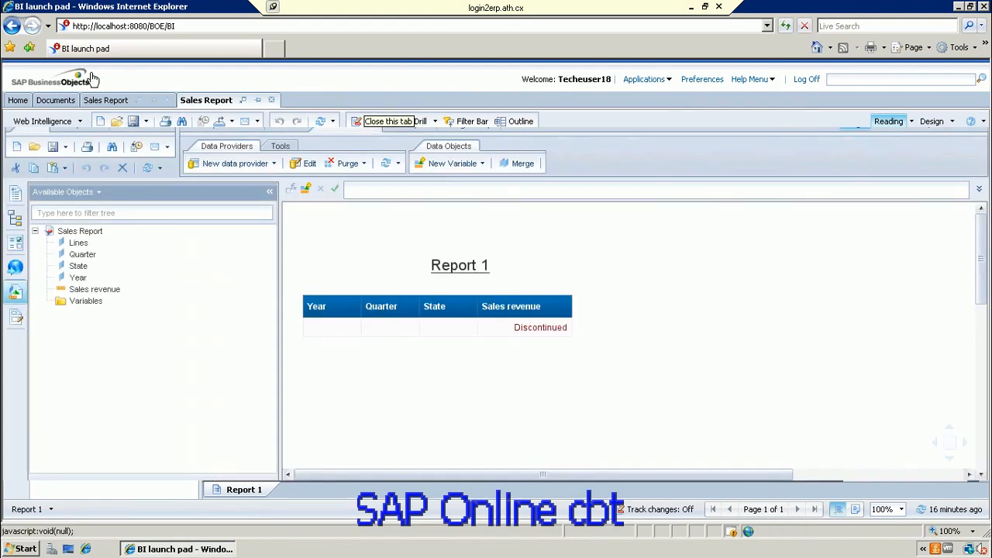
- Reload the Web Intelligence Samples folder and check which sales report documents it lists
click(55, 100)
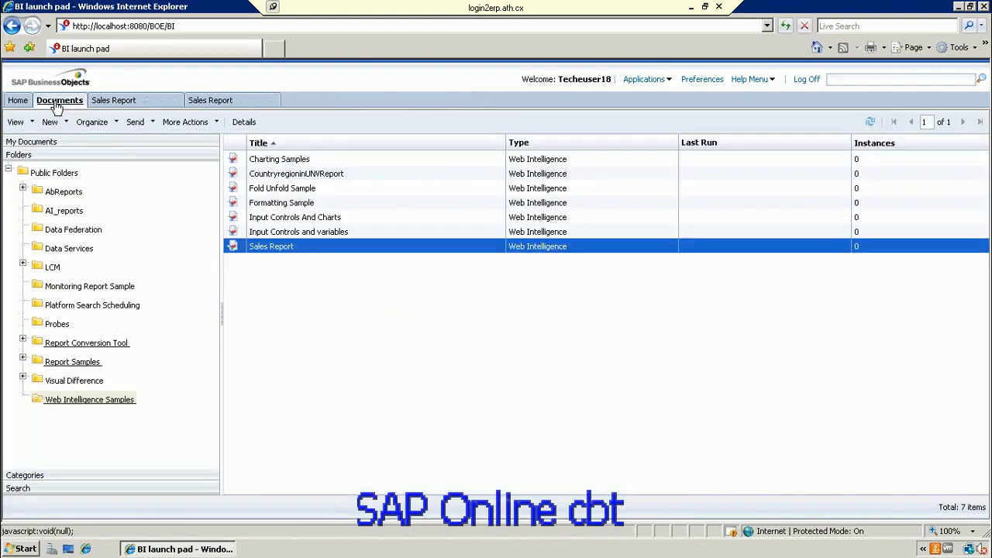
click(116, 400)
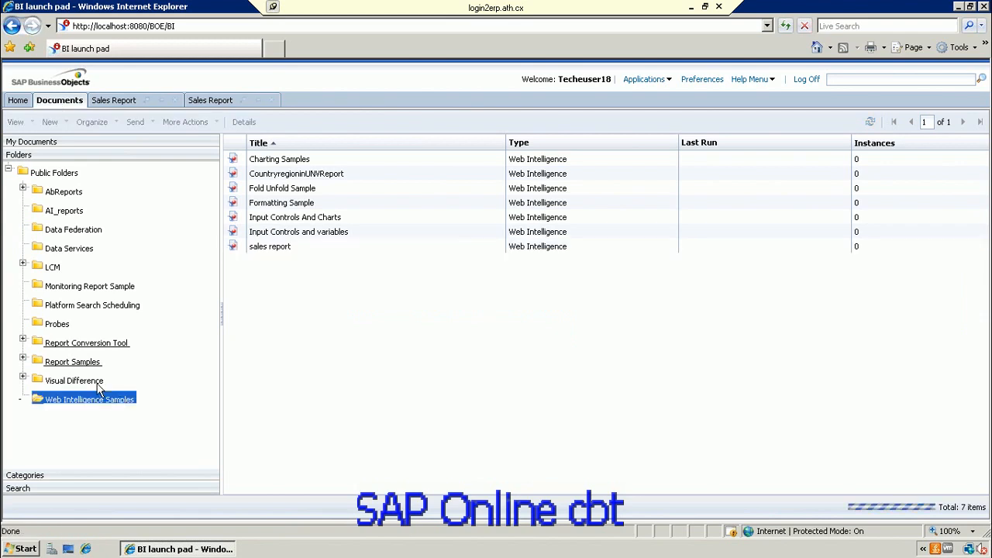
click(114, 402)
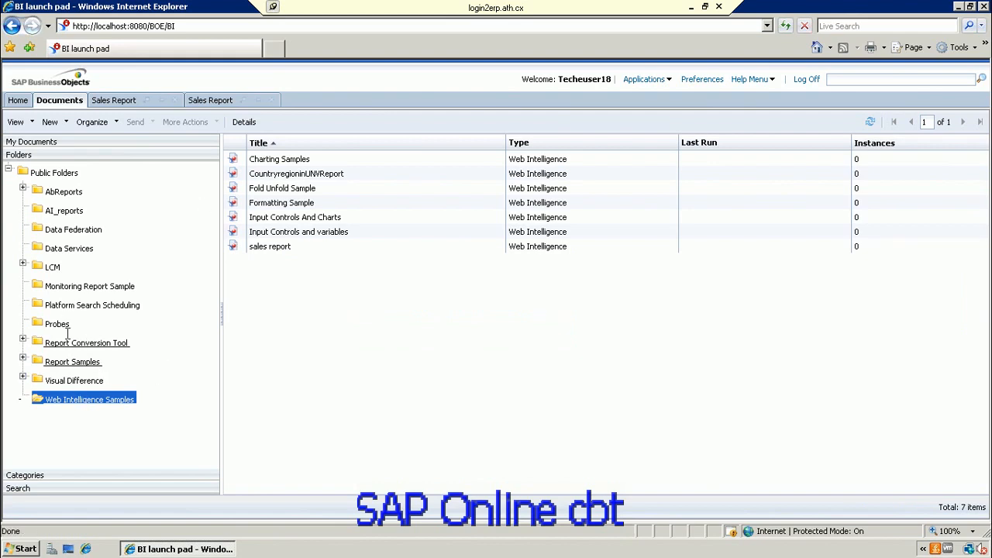
click(82, 384)
click(89, 405)
- Save the open purged report under the new name Sales Report_1 in the public Web Intelligence Samples folder
click(211, 101)
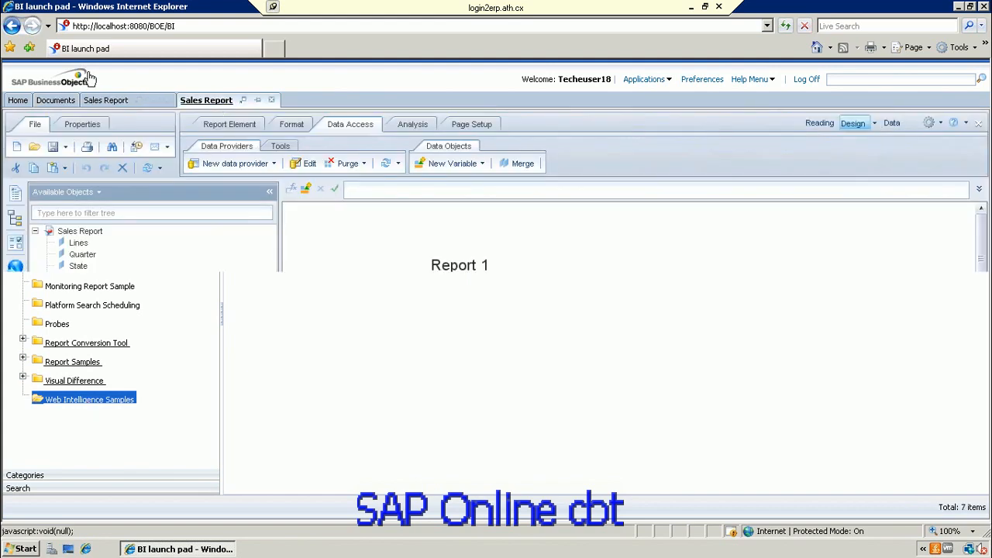
click(65, 148)
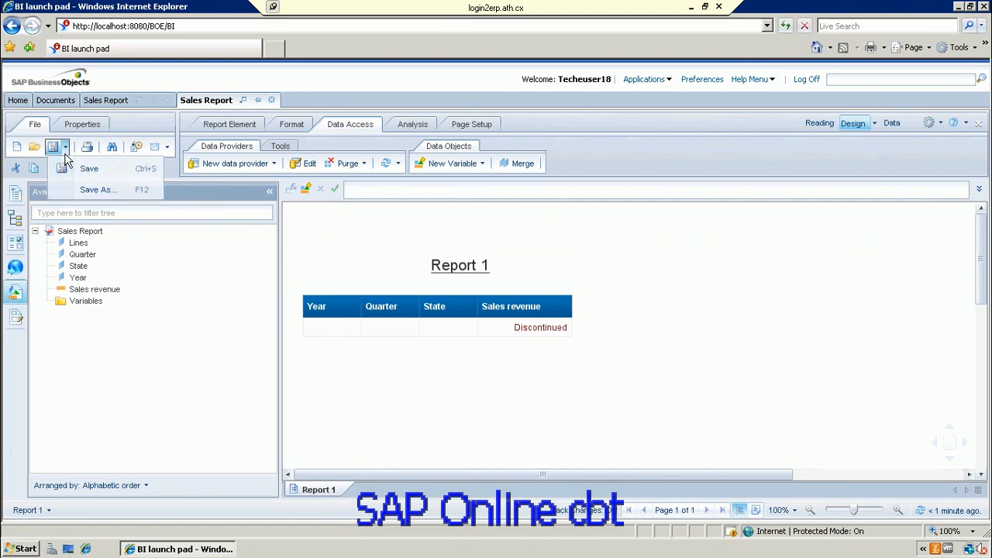
click(90, 194)
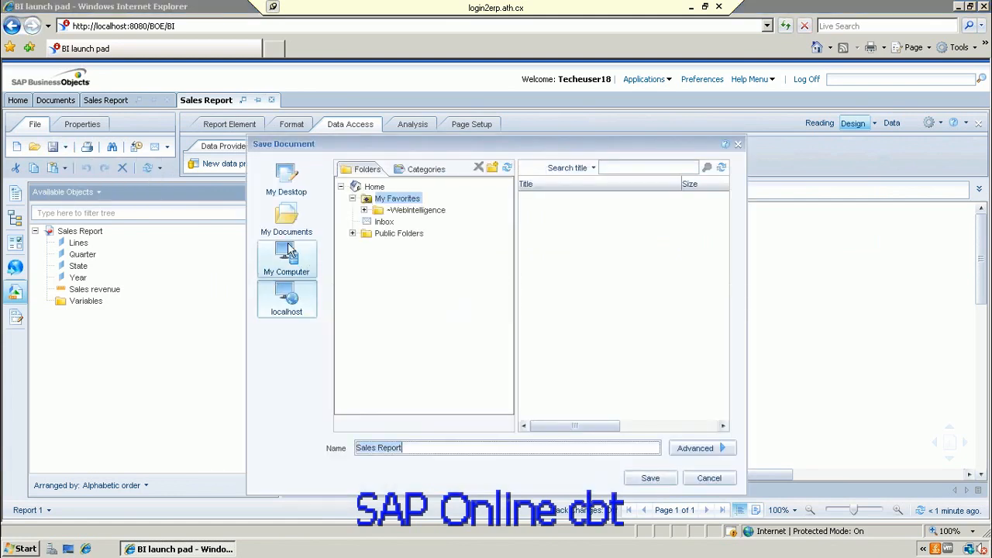
click(353, 233)
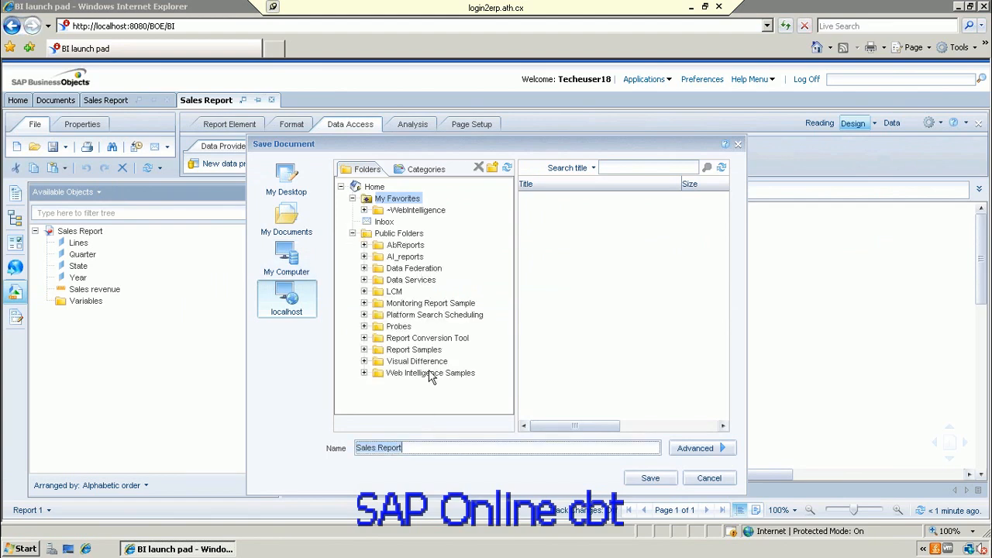
click(429, 373)
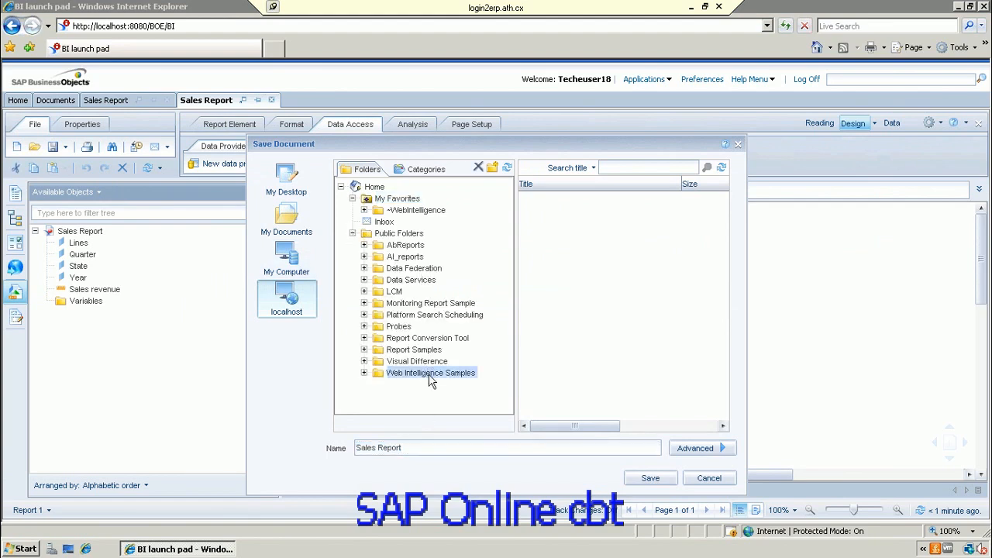
click(428, 449)
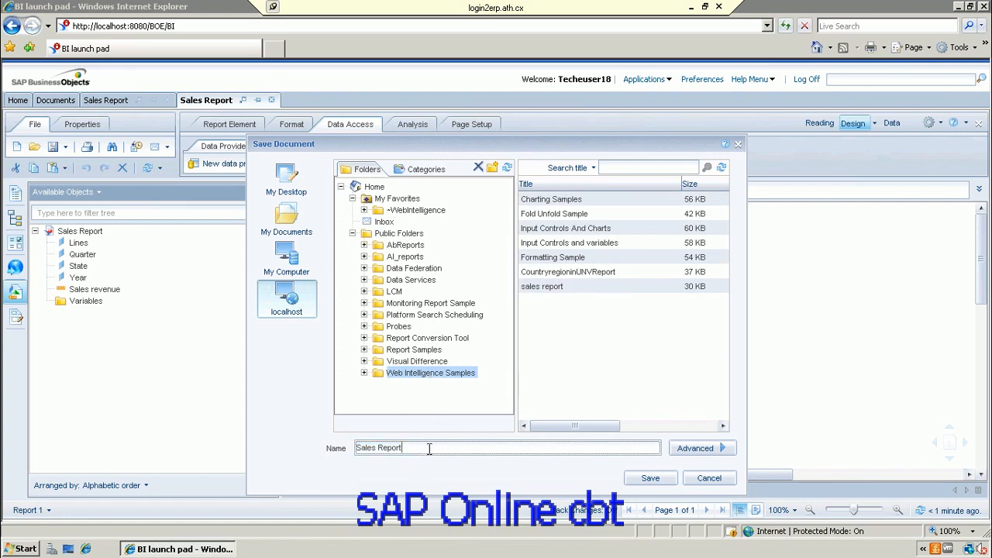
text(_1)
click(666, 475)
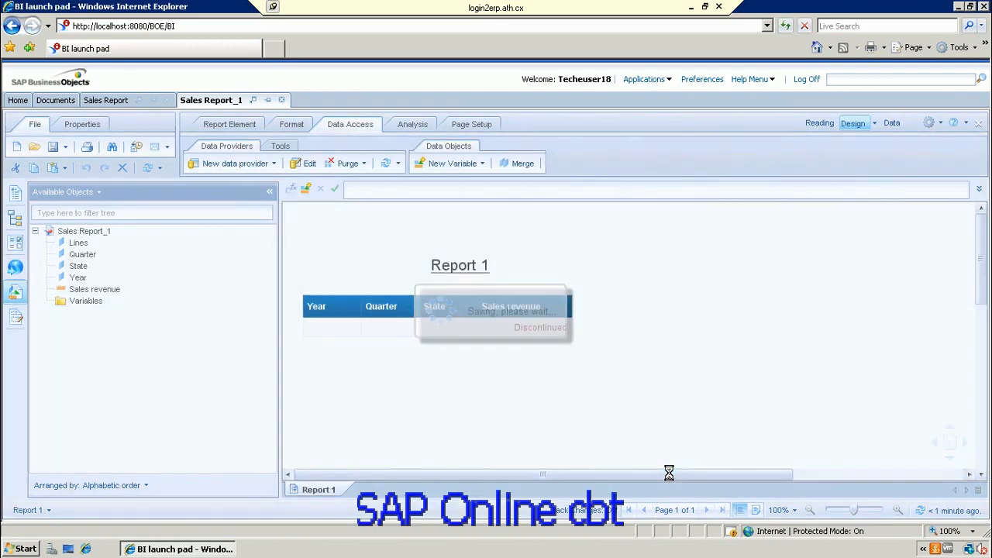
- Open Sales Report_1 from the Web Intelligence Samples folder and dismiss the autosave notice
click(58, 101)
click(88, 407)
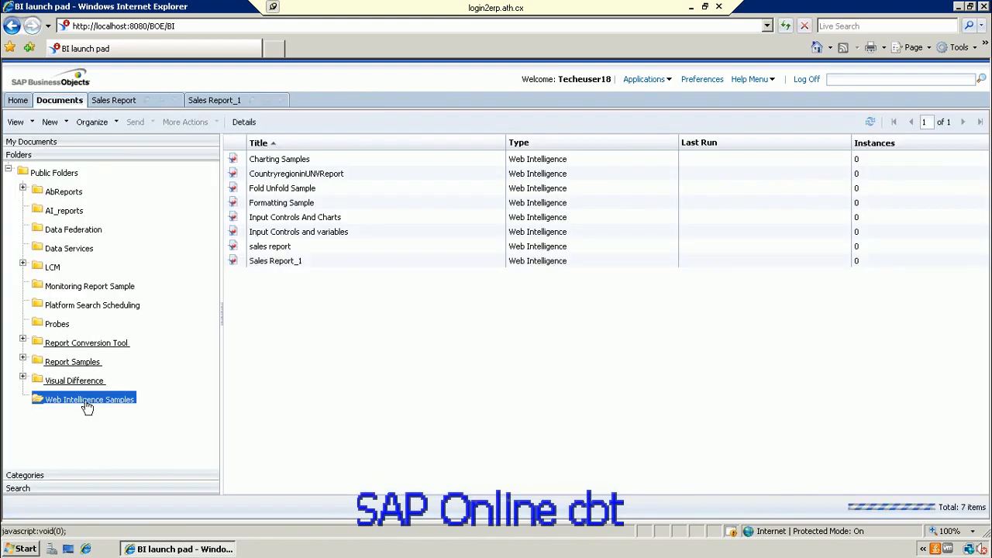
click(292, 262)
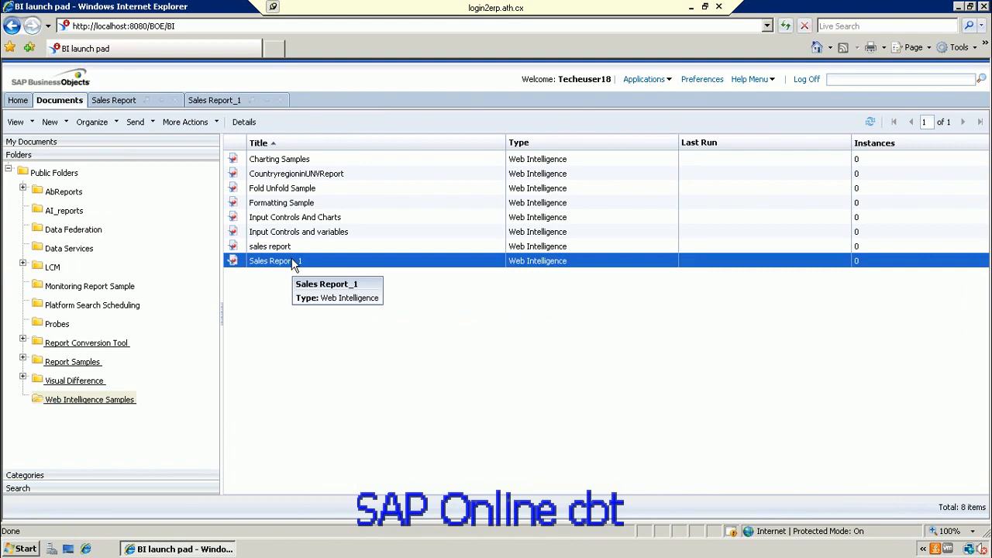
double_click(293, 264)
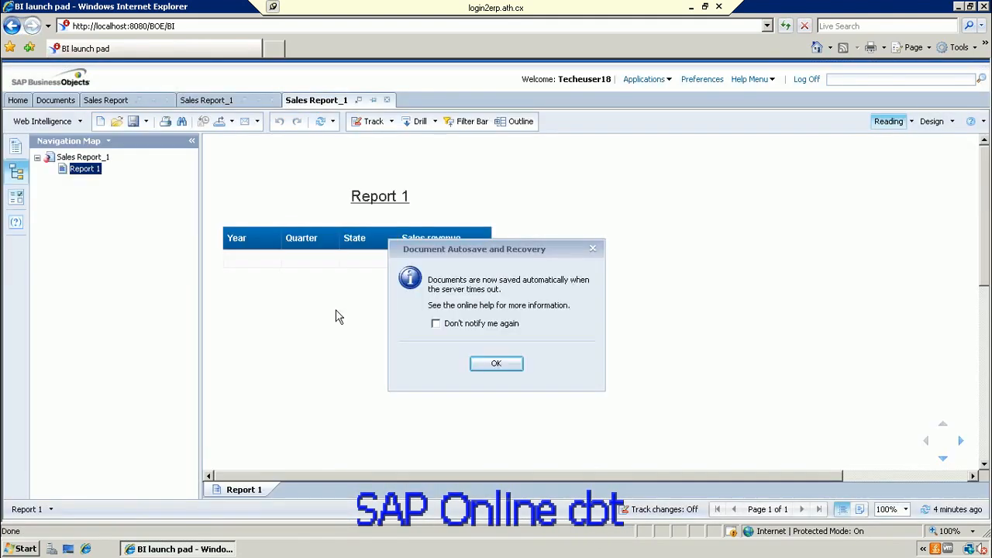
click(496, 364)
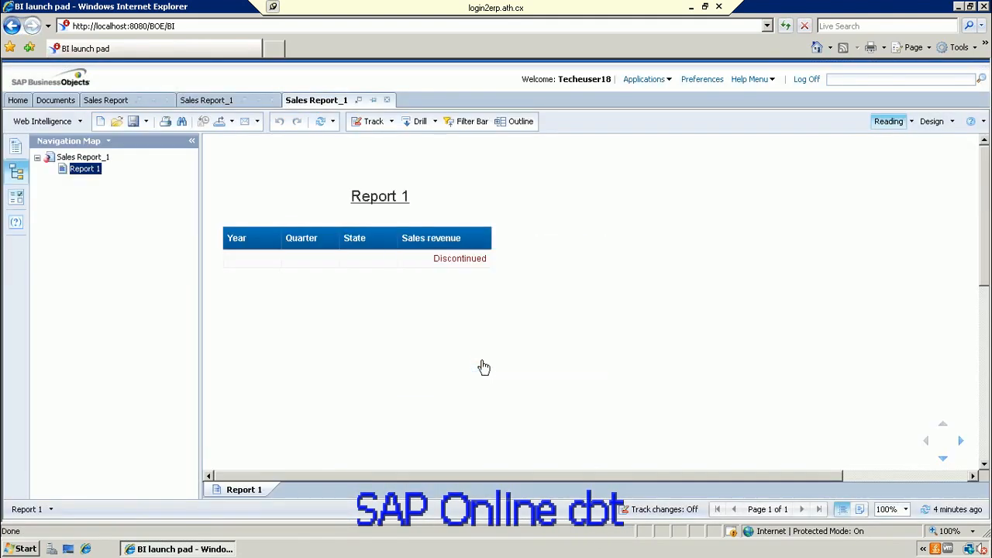
- Refresh the data of Sales Report_1 and show the report's input controls
click(323, 129)
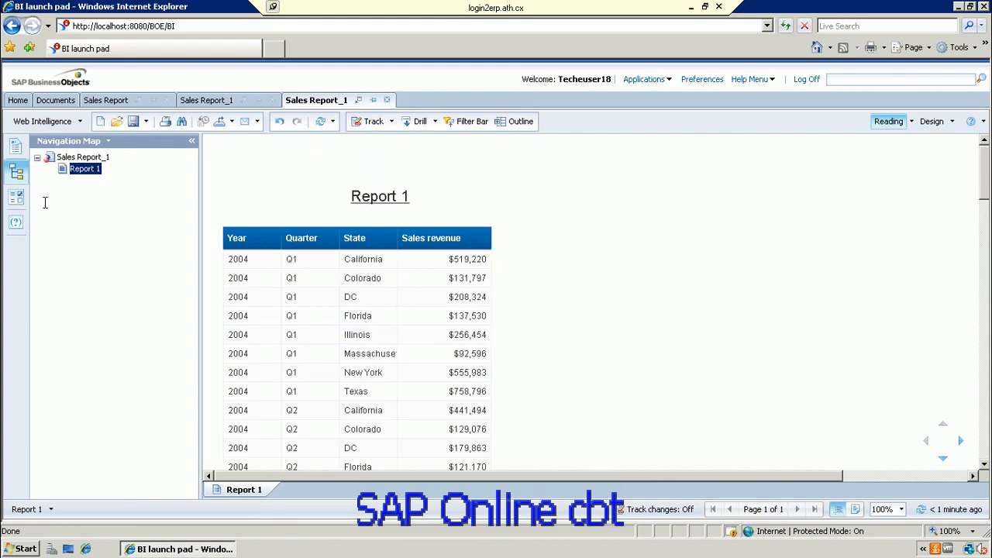
click(17, 198)
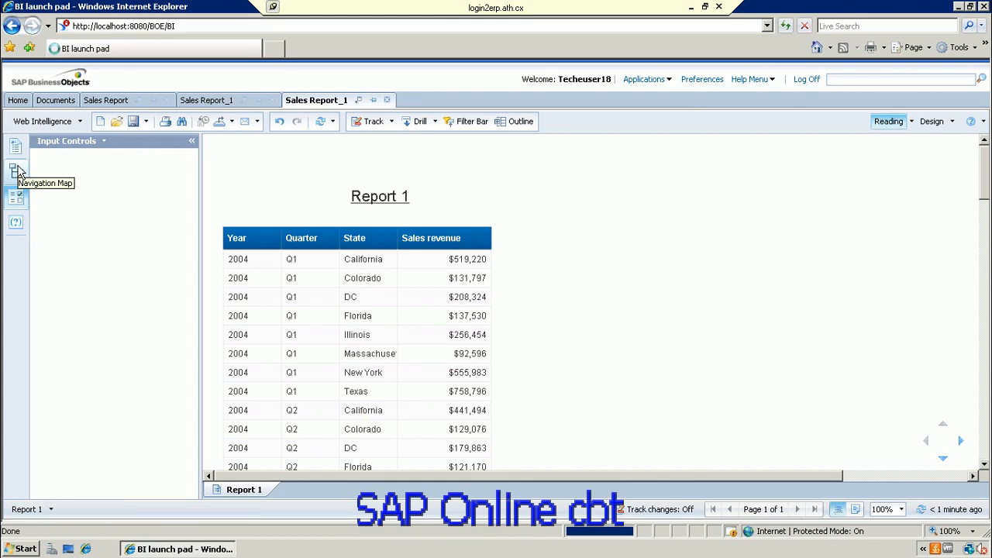
- Look through the report's navigation map, user prompt input, input controls and document summary
click(19, 172)
click(15, 147)
click(16, 224)
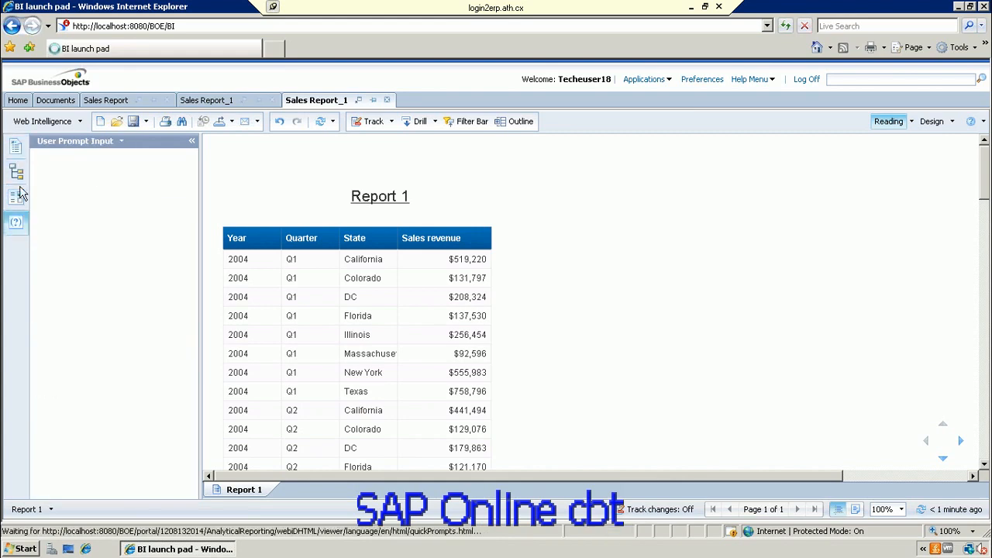
click(16, 197)
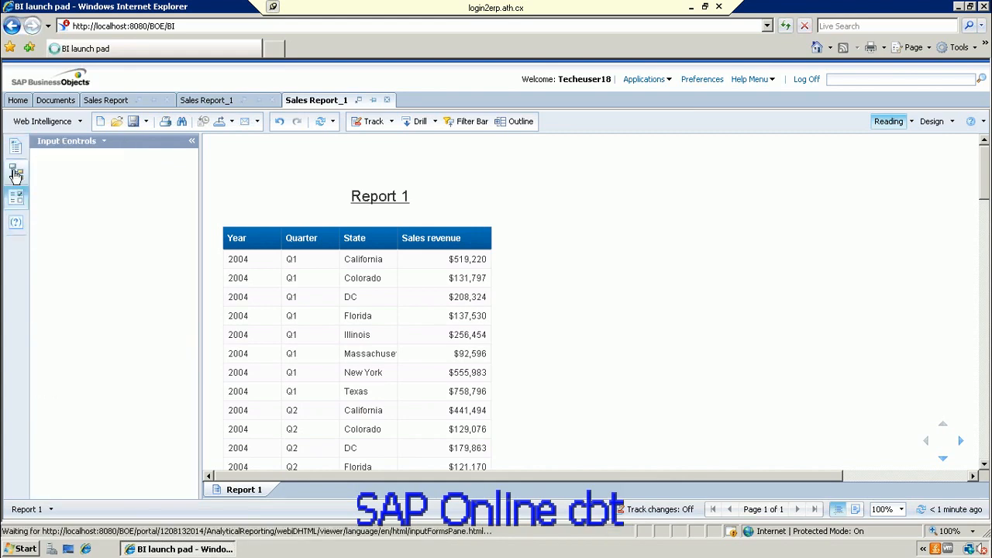
click(17, 172)
click(15, 147)
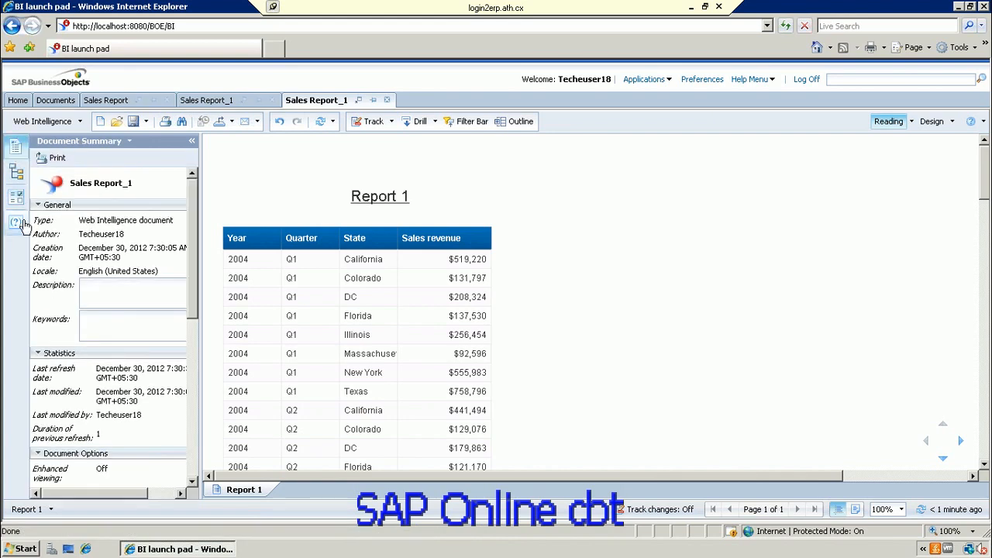
- Close Sales Report_1 without saving, then reopen it from the Web Intelligence Samples folder for modification and dismiss the autosave notice
click(387, 101)
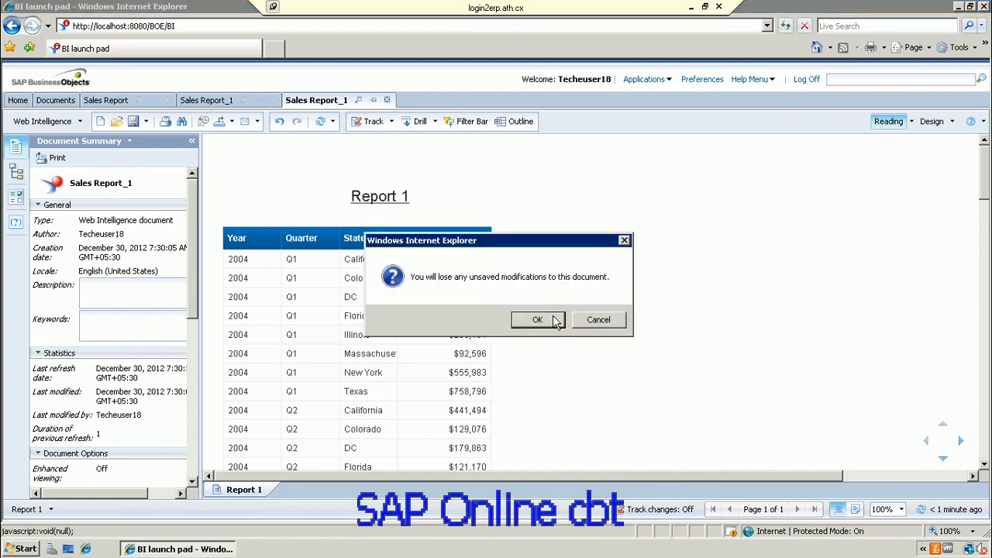
click(539, 320)
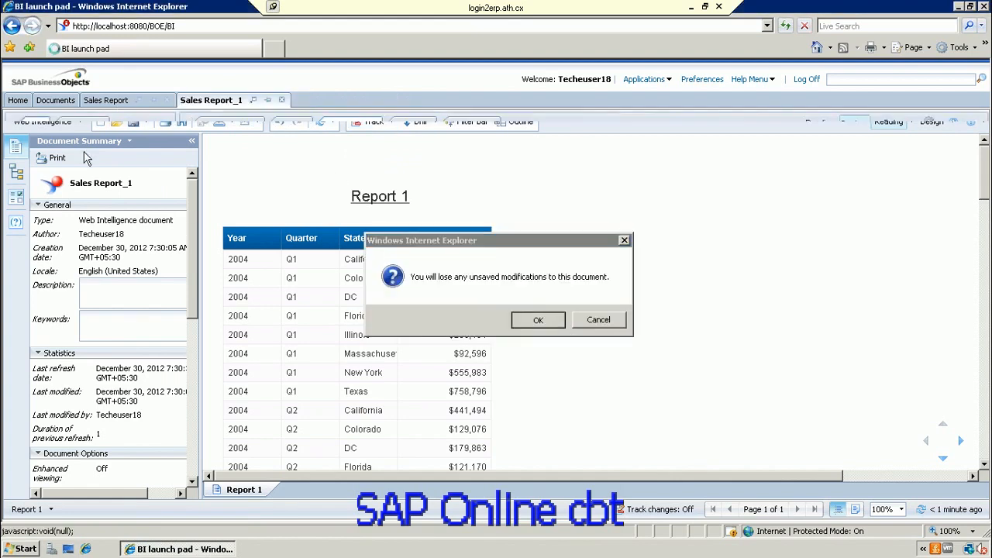
click(55, 100)
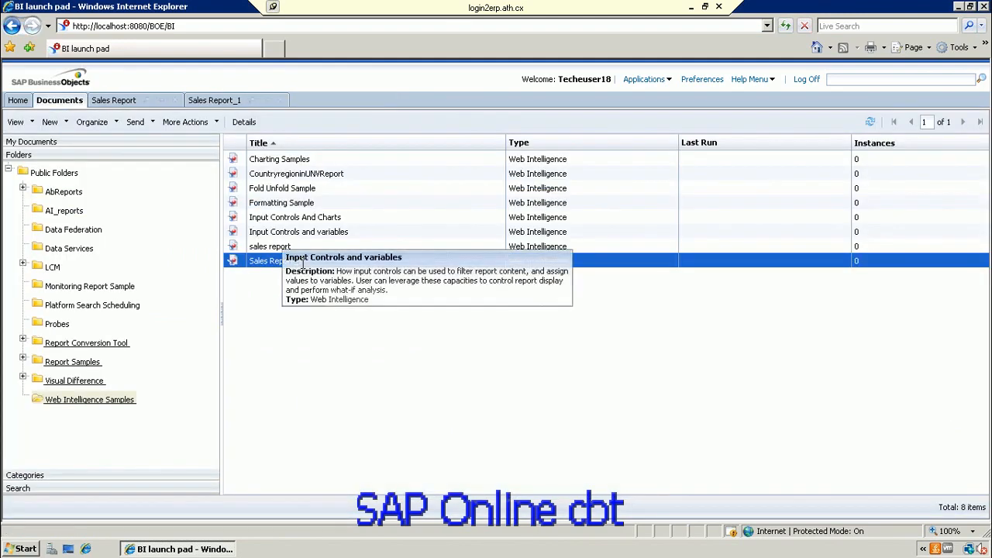
right_click(304, 265)
key(Escape)
right_click(266, 260)
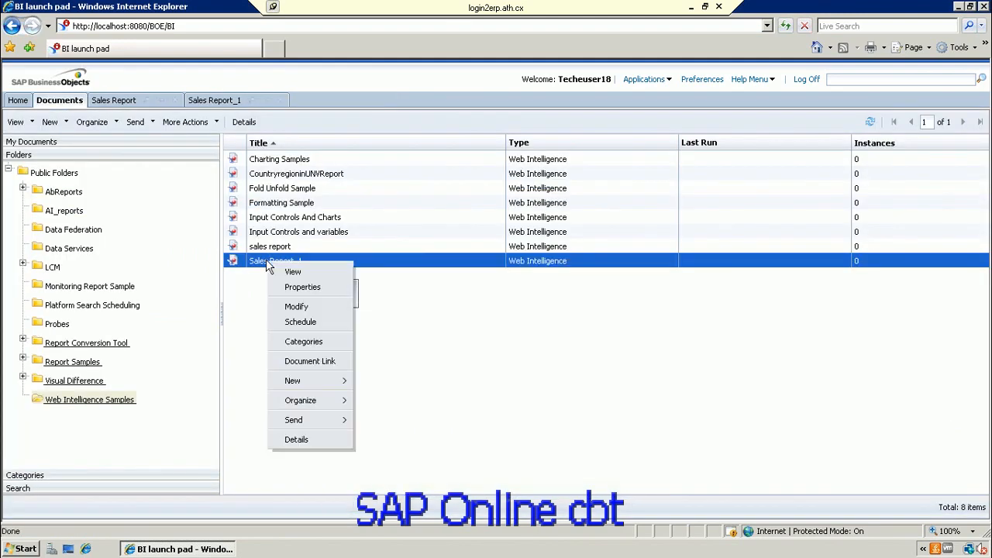
click(297, 307)
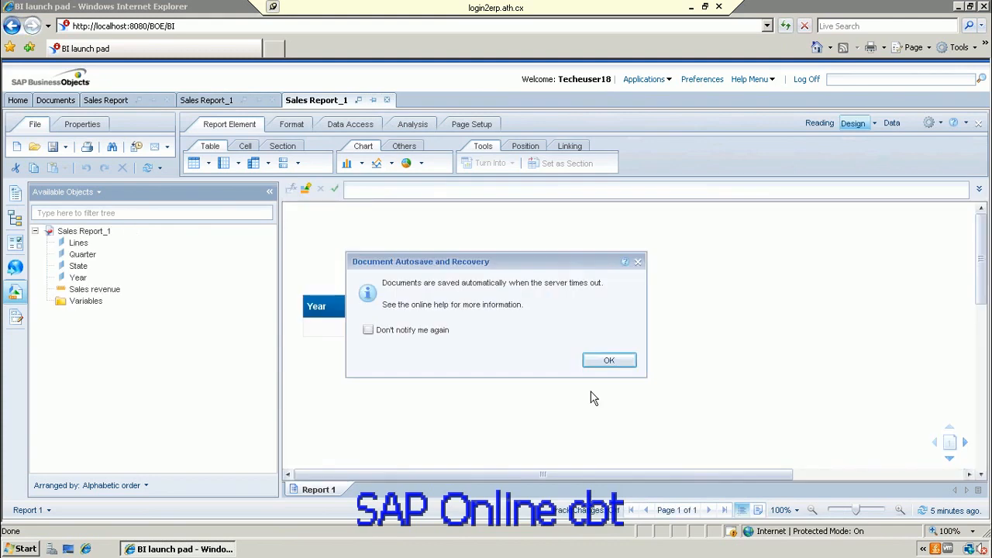
click(606, 363)
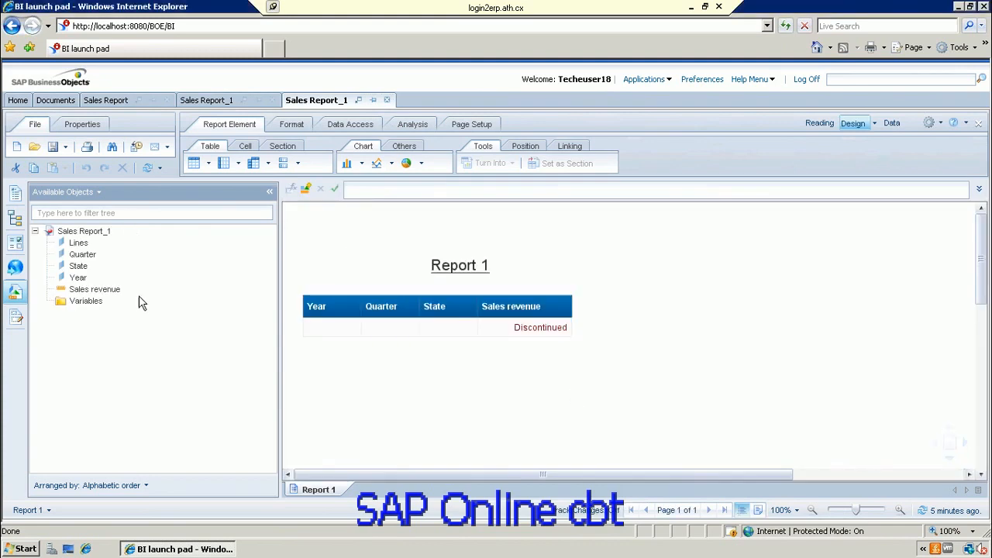
- Insert the Lines object between the Quarter and State columns of the table and refresh the report's data
click(82, 268)
drag(84, 244, 415, 308)
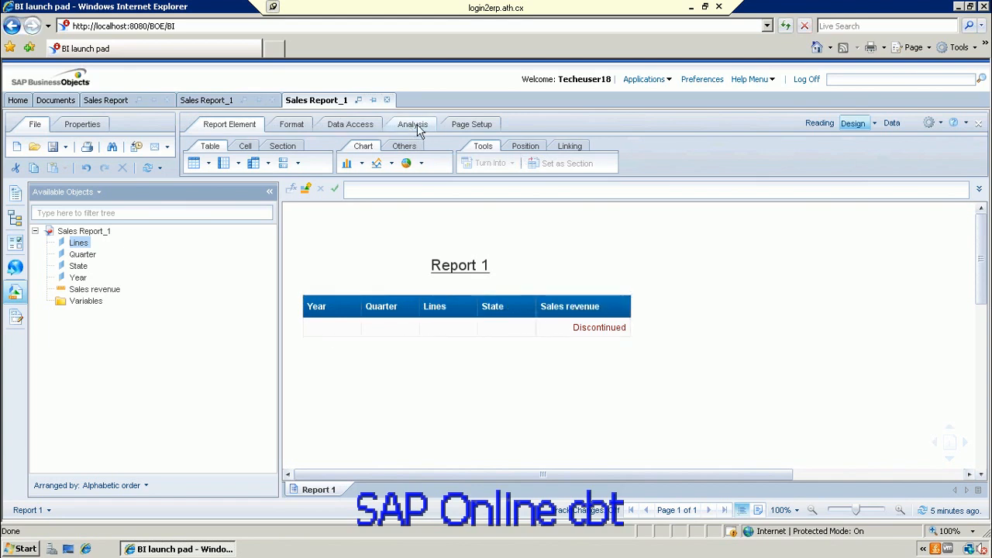
click(368, 128)
click(387, 163)
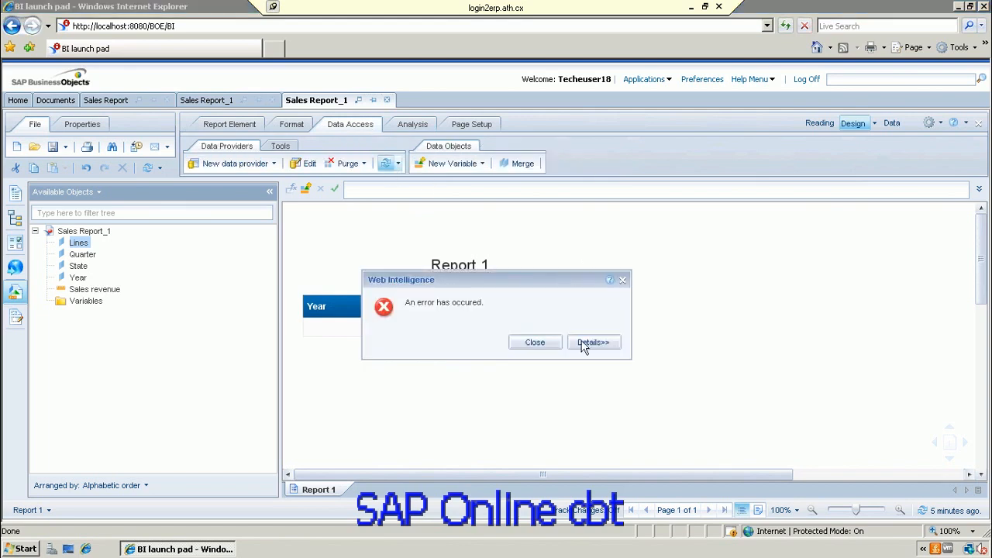
click(533, 342)
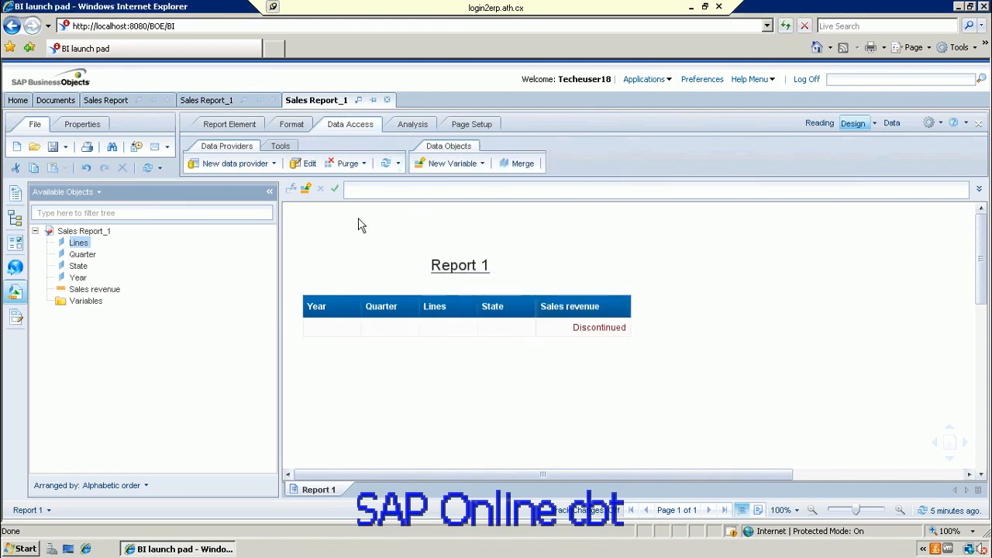
click(385, 164)
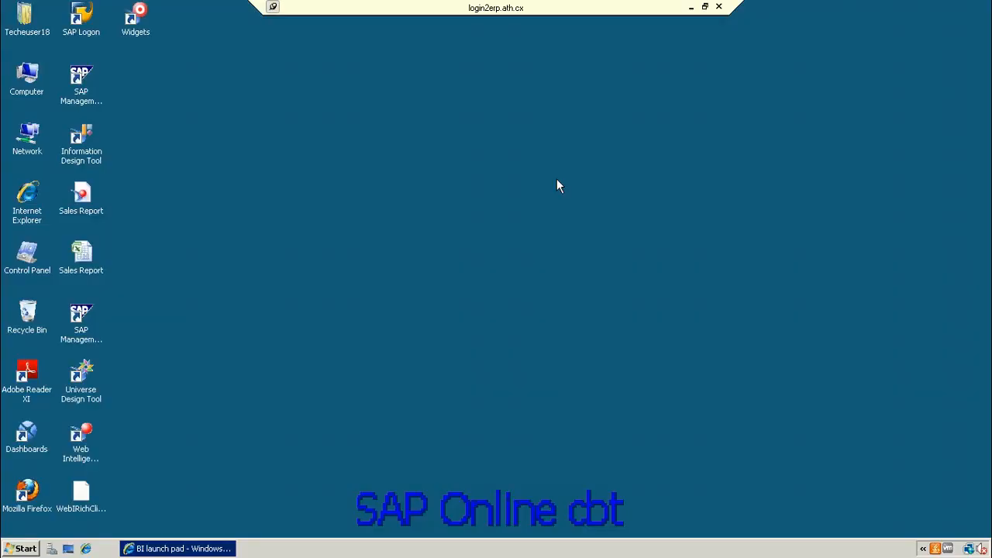
- Return to the BI launch pad, close the modified Sales Report_1 without saving and show the open Sales Report document
click(200, 549)
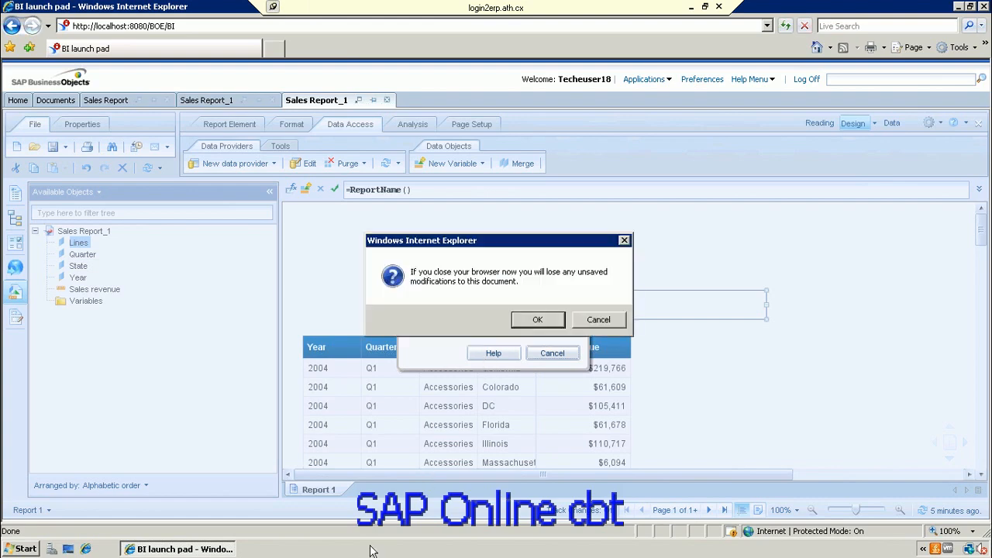
click(528, 319)
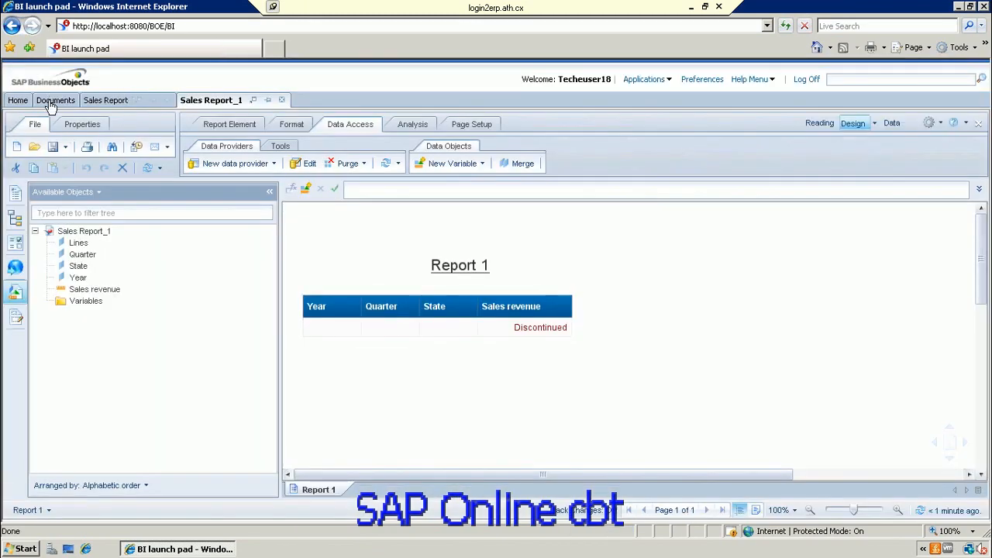
click(103, 102)
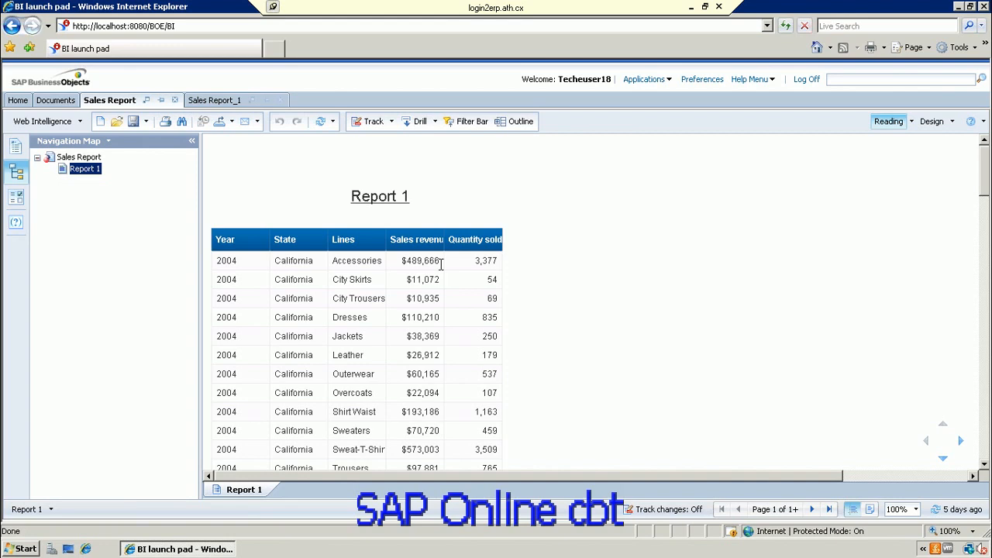
- Try to save the Sales Report document with Save As and retry once after dismissing the dialog
click(147, 124)
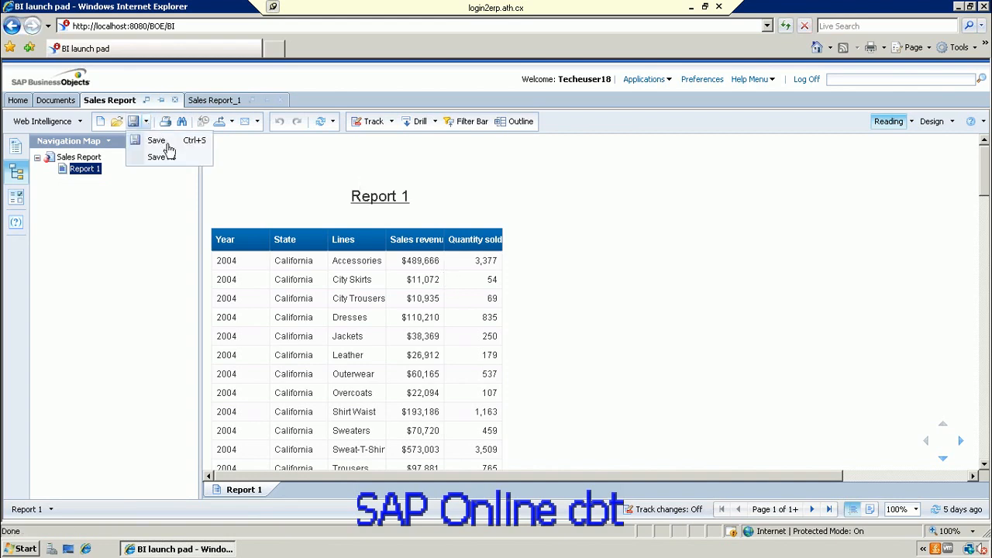
click(167, 157)
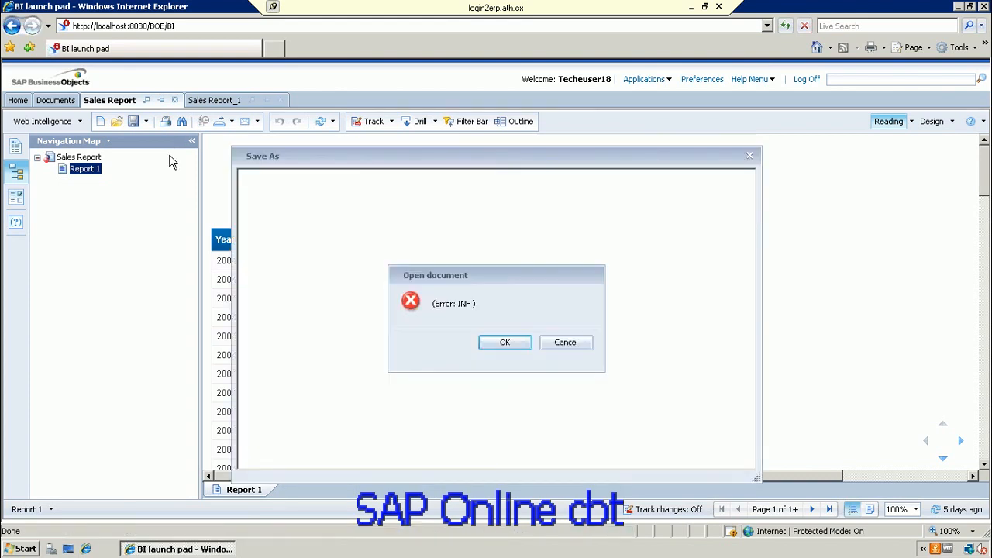
click(488, 343)
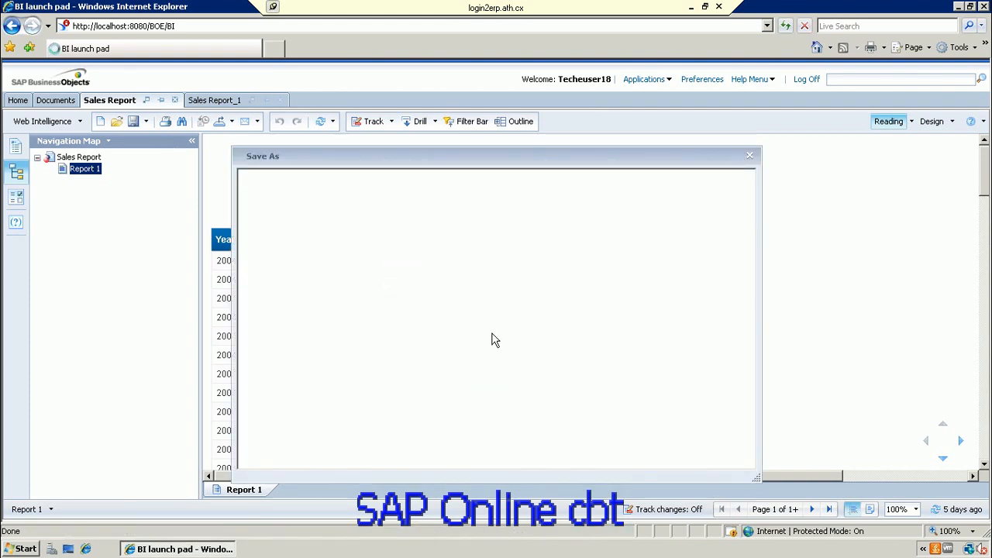
mouse_move(543, 157)
mouse_down()
mouse_move(536, 133)
mouse_move(542, 157)
mouse_up()
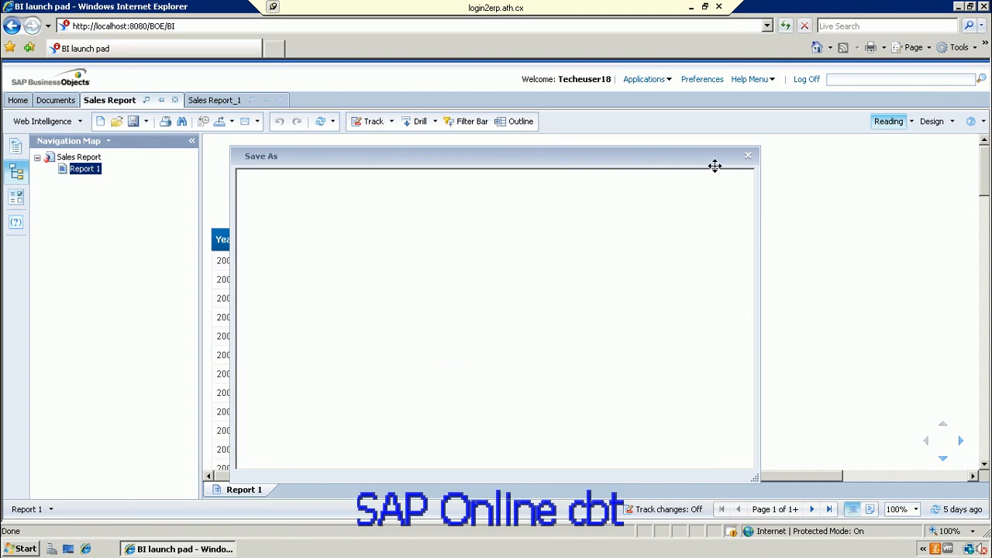
drag(715, 165, 740, 128)
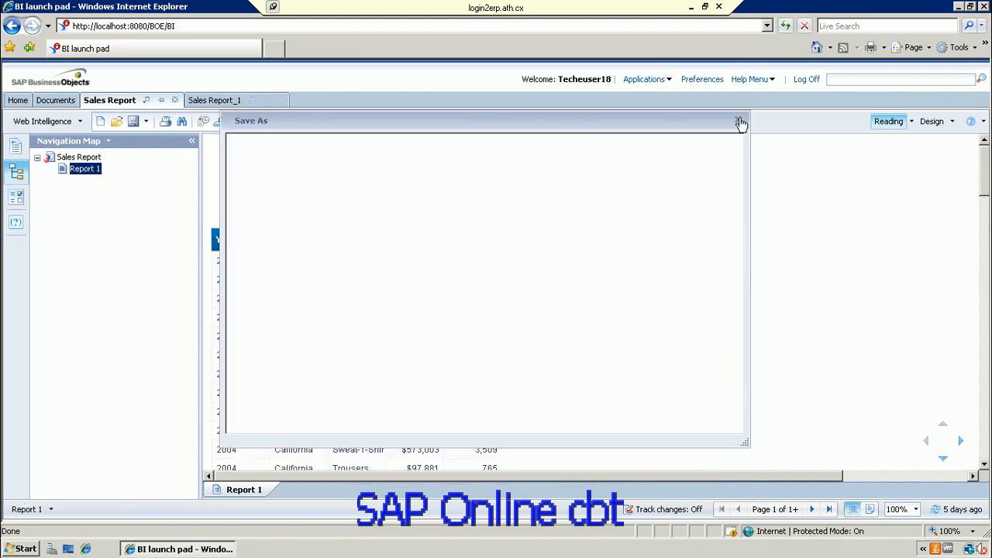
click(740, 124)
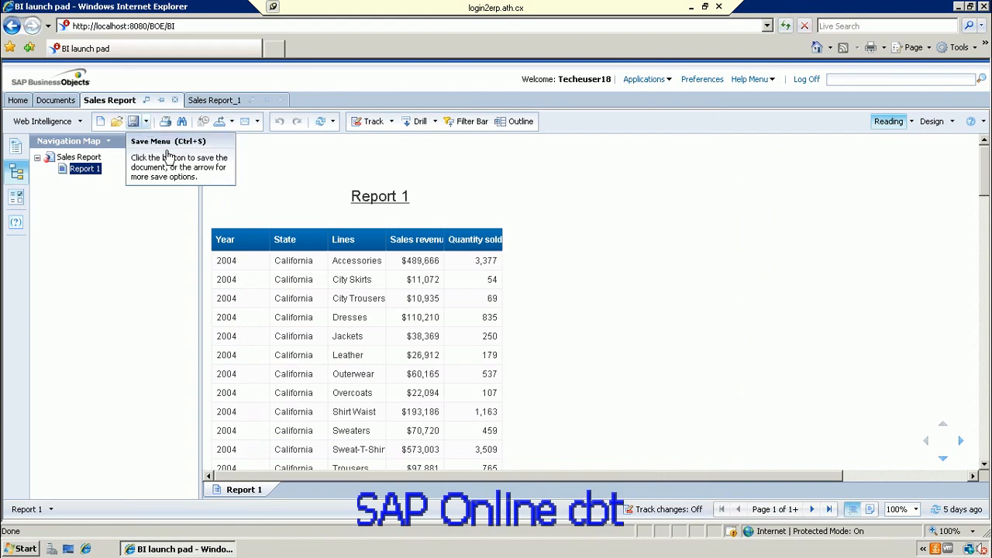
click(145, 122)
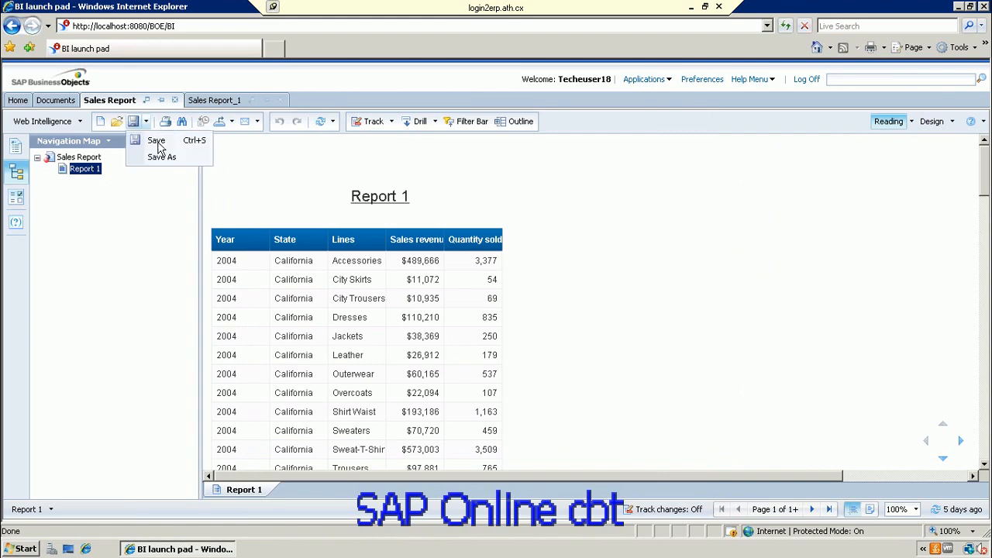
click(166, 160)
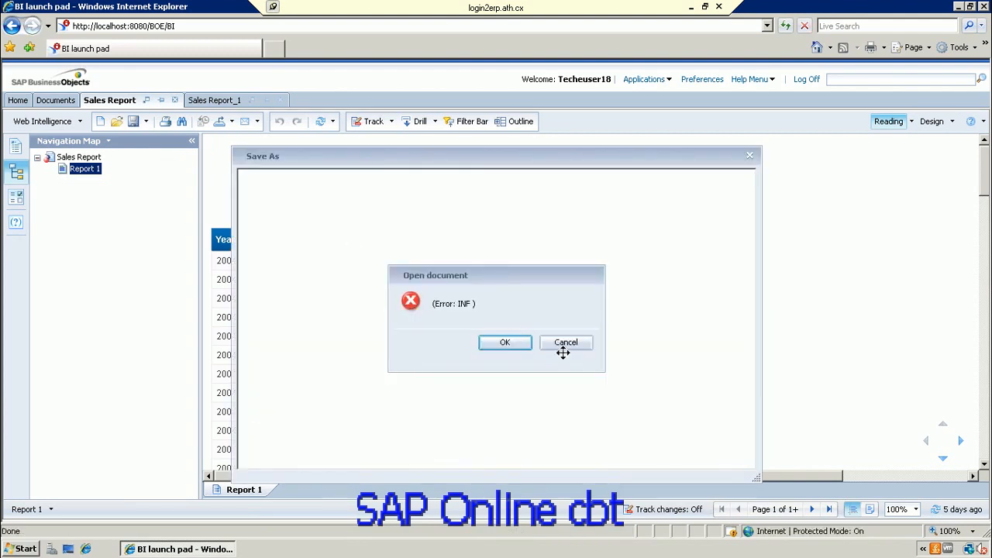
click(569, 342)
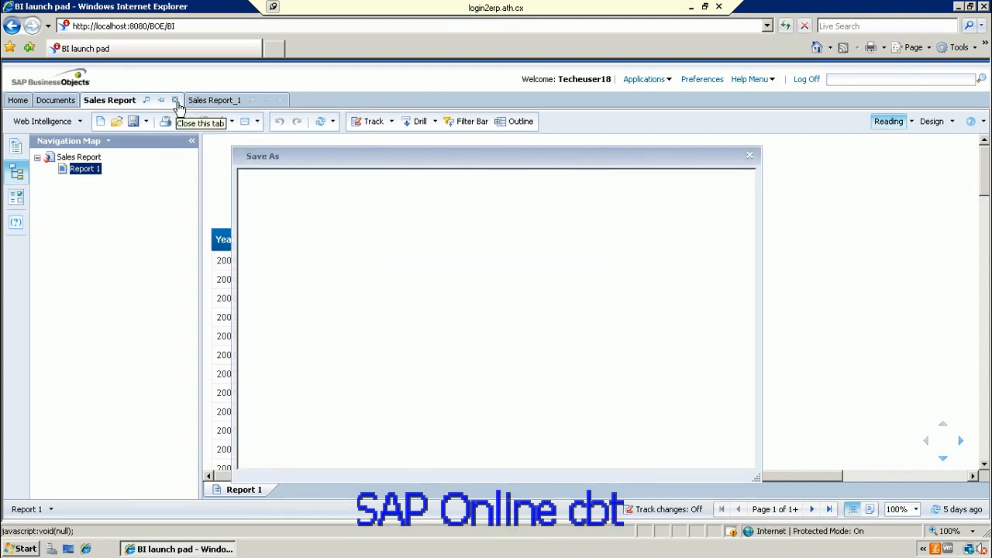
- Close the open Sales Report document and the remaining Sales Report_1 document
click(176, 100)
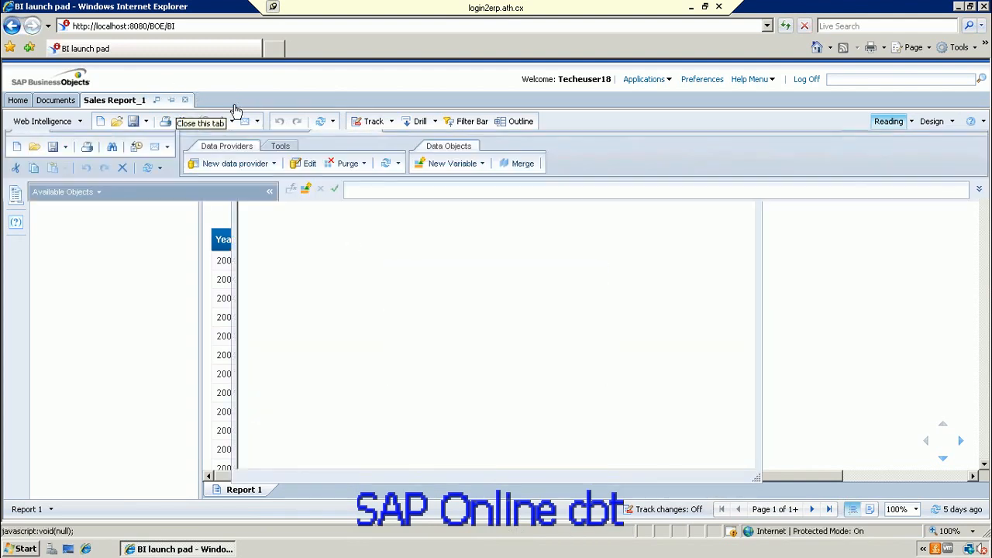
click(185, 101)
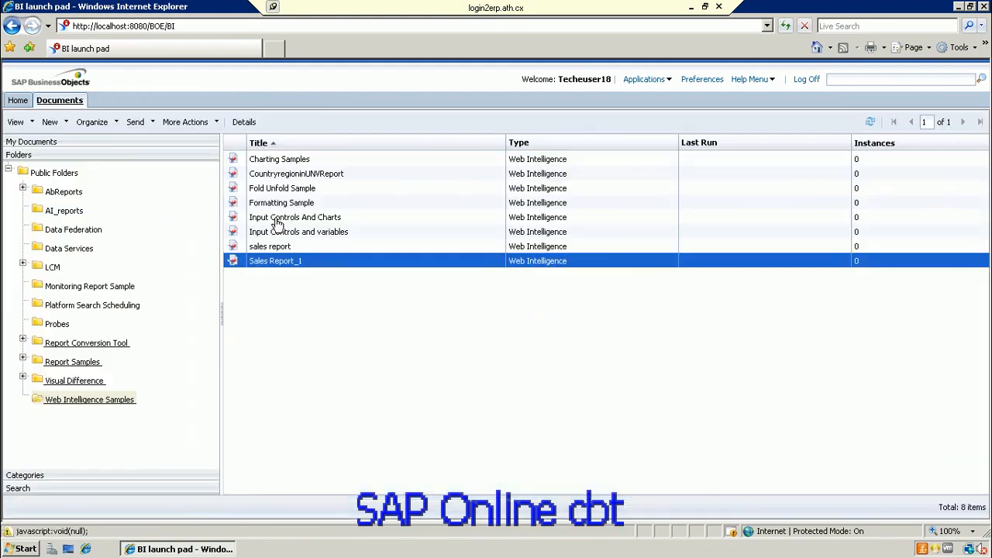
- Open Sales Report_1 from the Web Intelligence Samples folder, dismiss the autosave notice and refresh the report's data
double_click(291, 263)
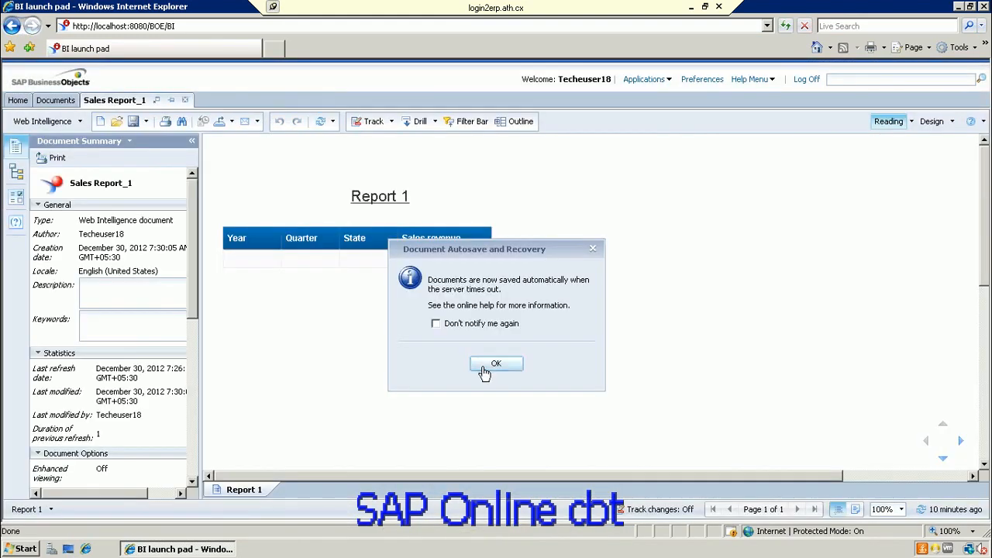
click(493, 364)
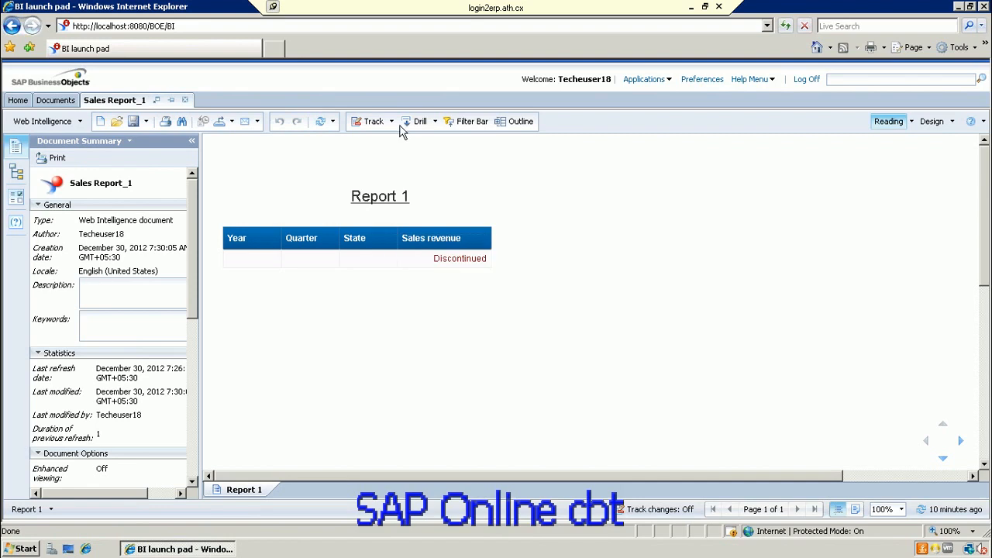
click(321, 123)
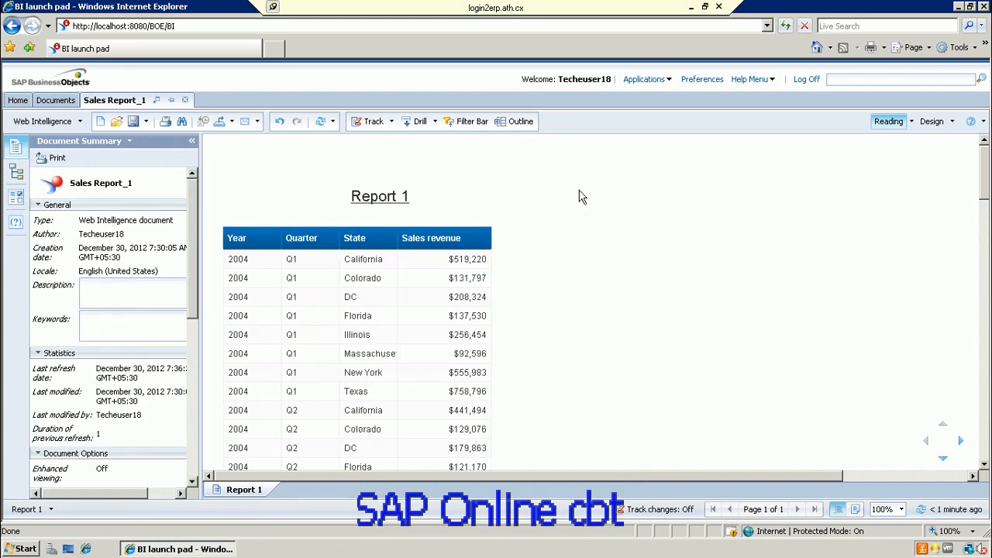
- Examine the Save As options for Sales Report_1, including folder creation, the available file types and the additional document properties
click(147, 123)
click(166, 161)
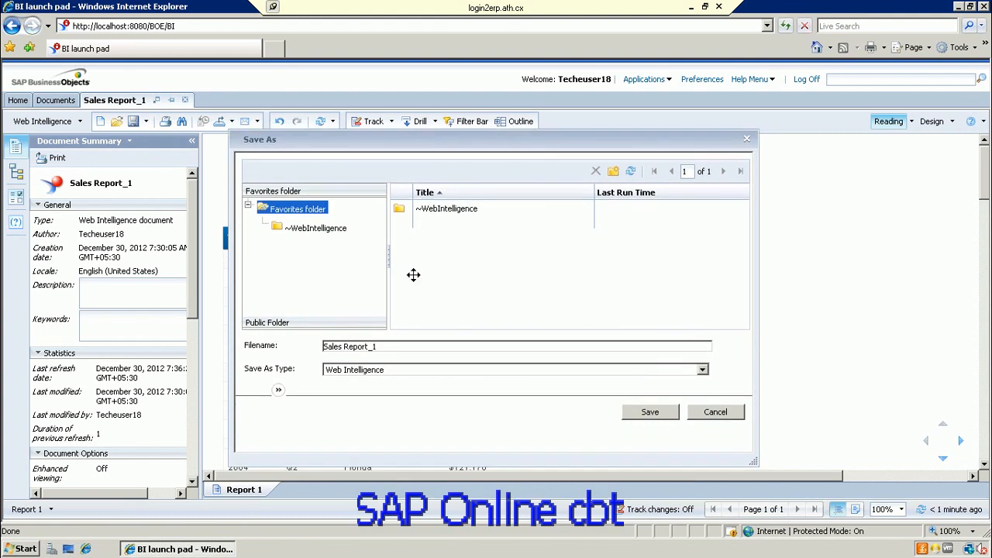
click(612, 167)
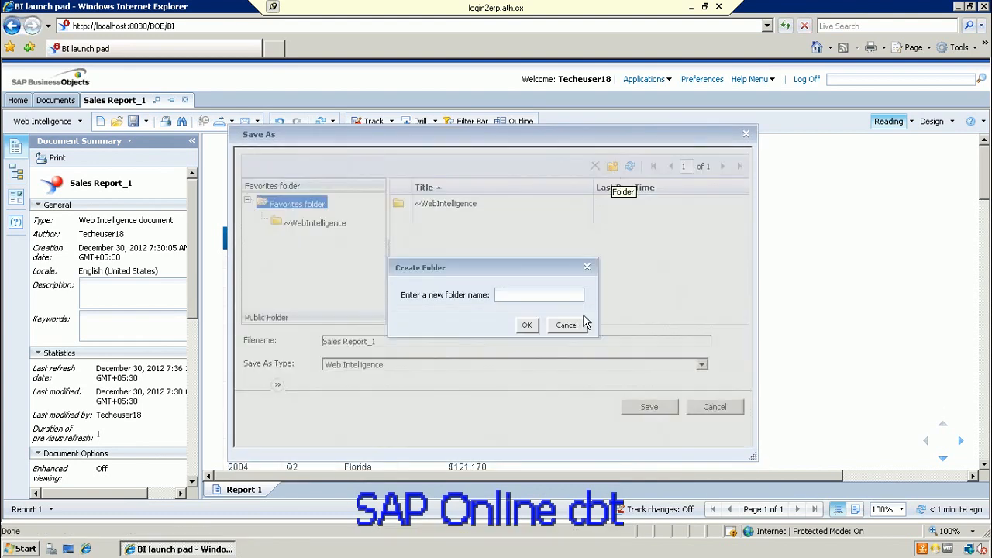
click(566, 323)
drag(690, 137, 684, 98)
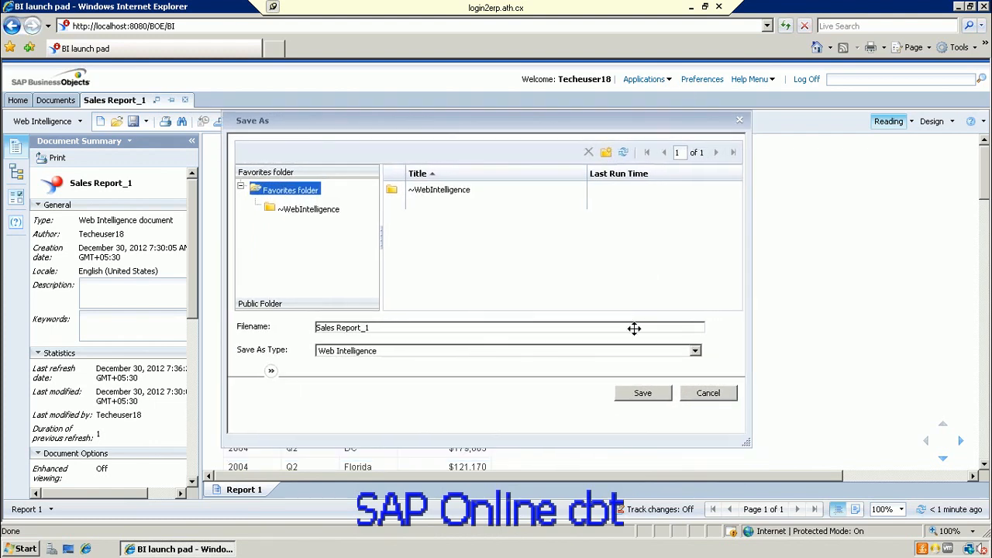
click(695, 353)
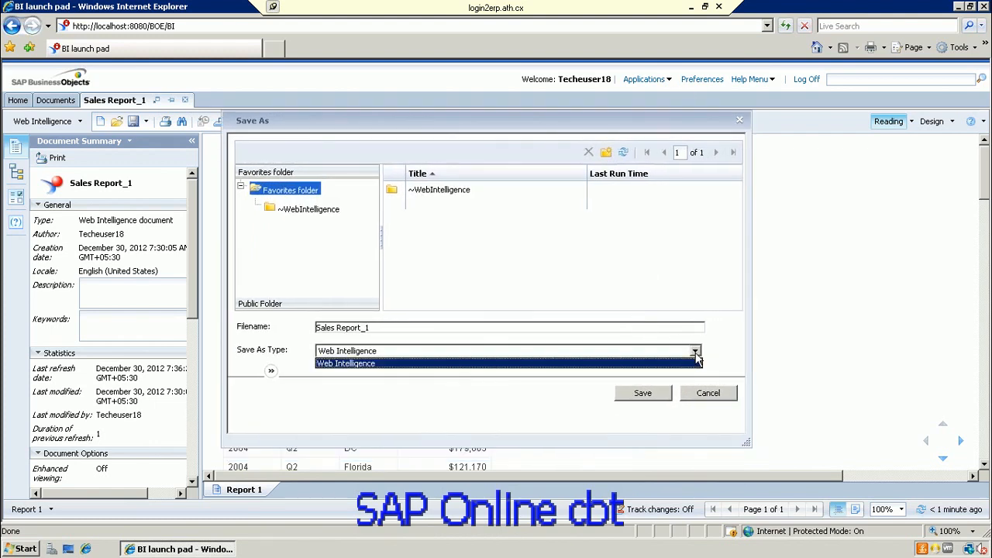
click(696, 358)
click(270, 371)
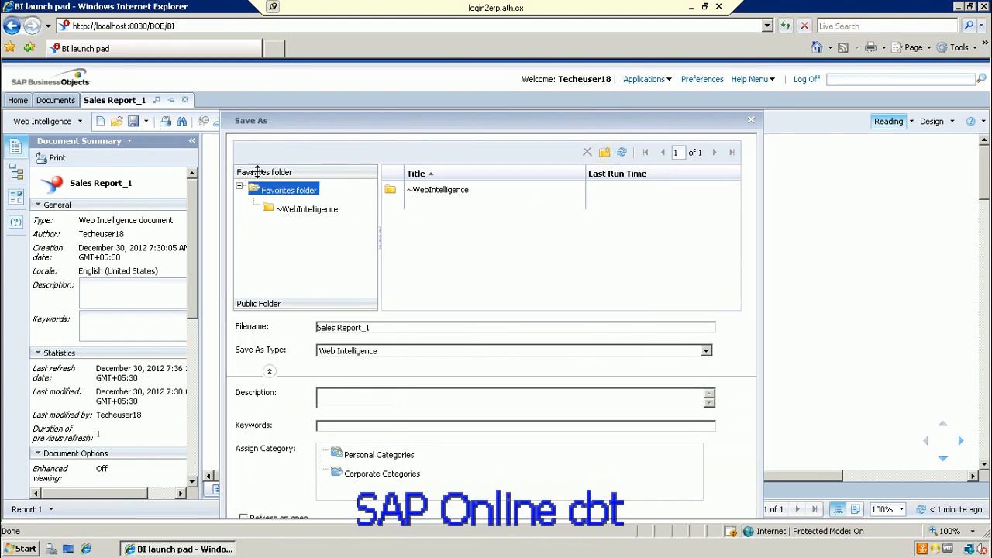
- Browse the Public Folder as a save destination for Sales Report_1 and dismiss the dialog without saving
click(263, 303)
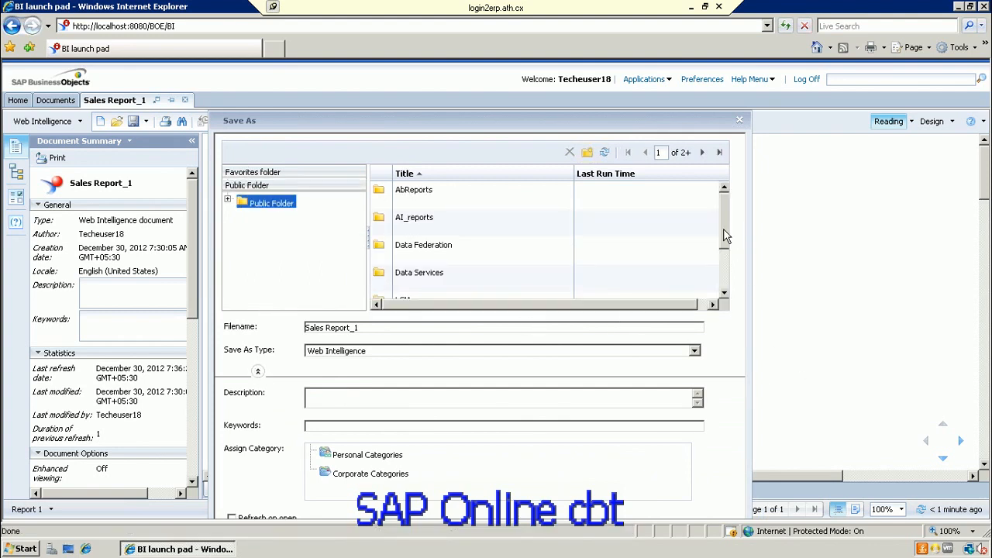
scroll(721, 255, down, 2)
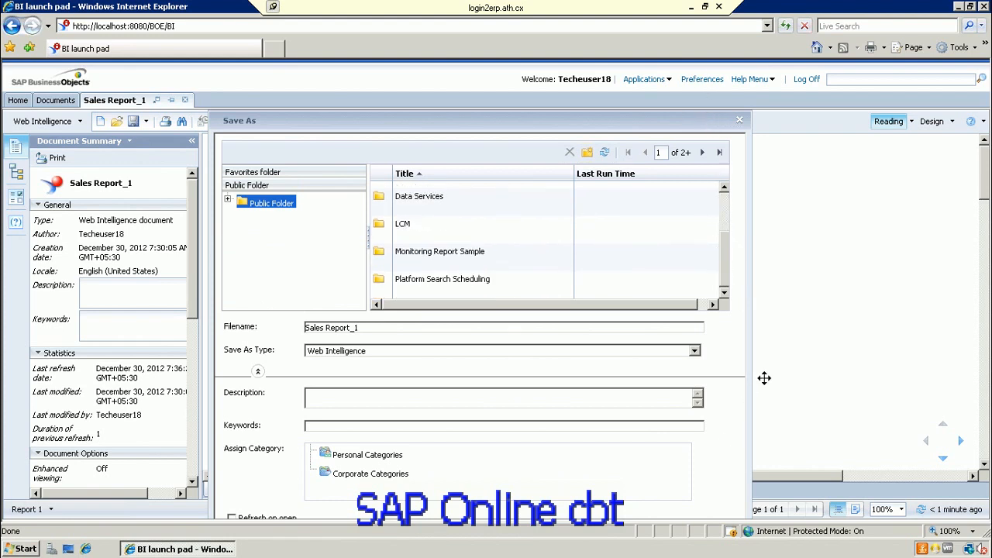
drag(956, 423, 678, 125)
click(689, 125)
click(695, 125)
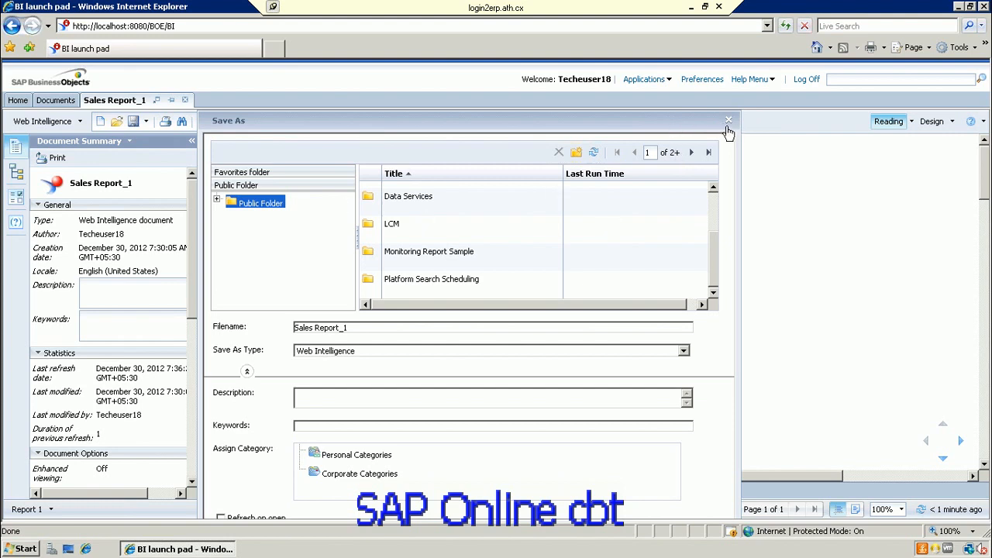
click(728, 122)
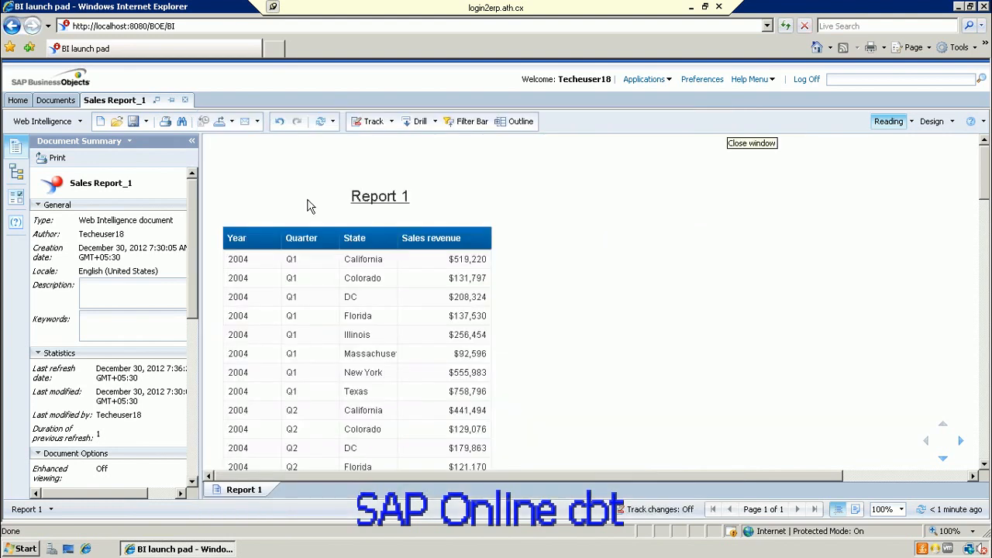
- Close Sales Report_1, reopen it from the document list in Modify mode and refresh its data
click(185, 101)
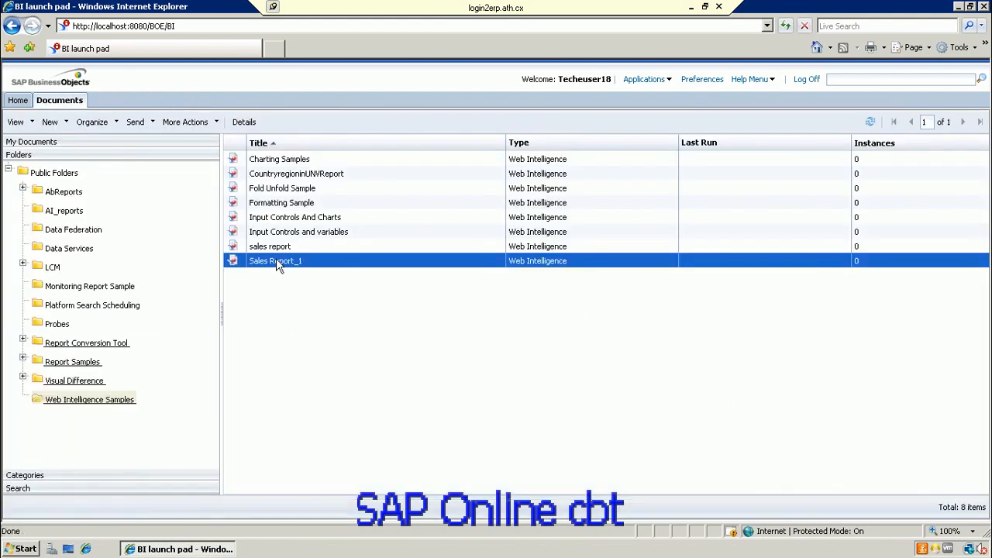
right_click(273, 262)
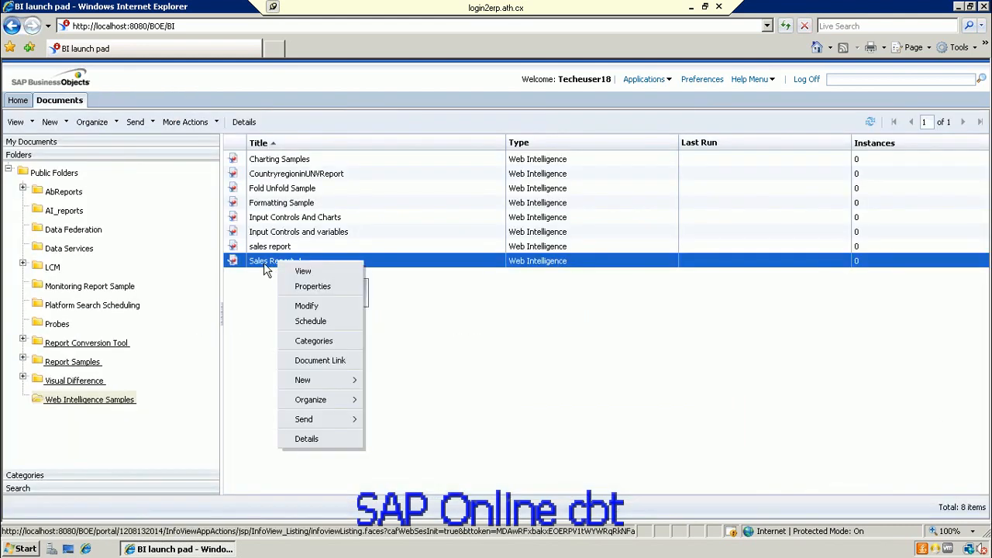
right_click(264, 263)
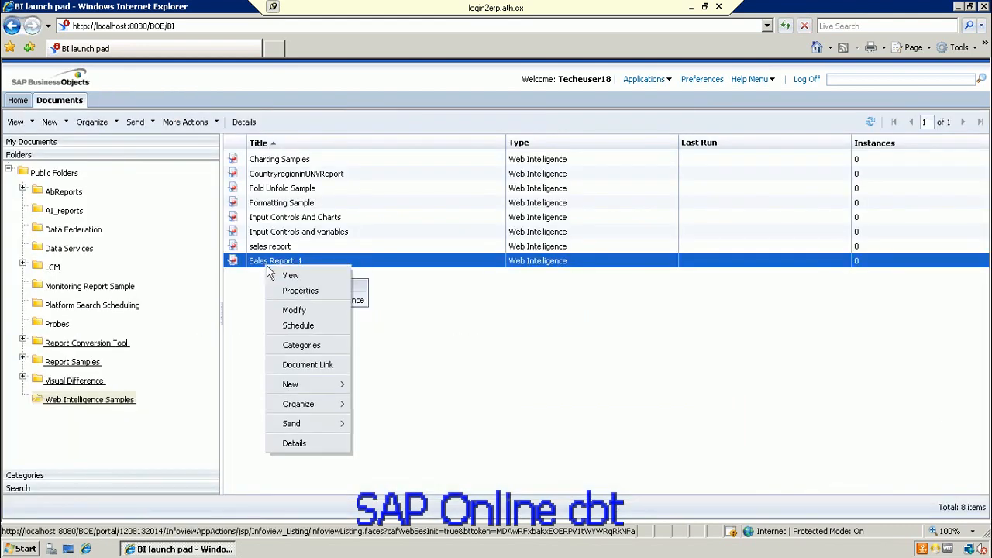
click(295, 311)
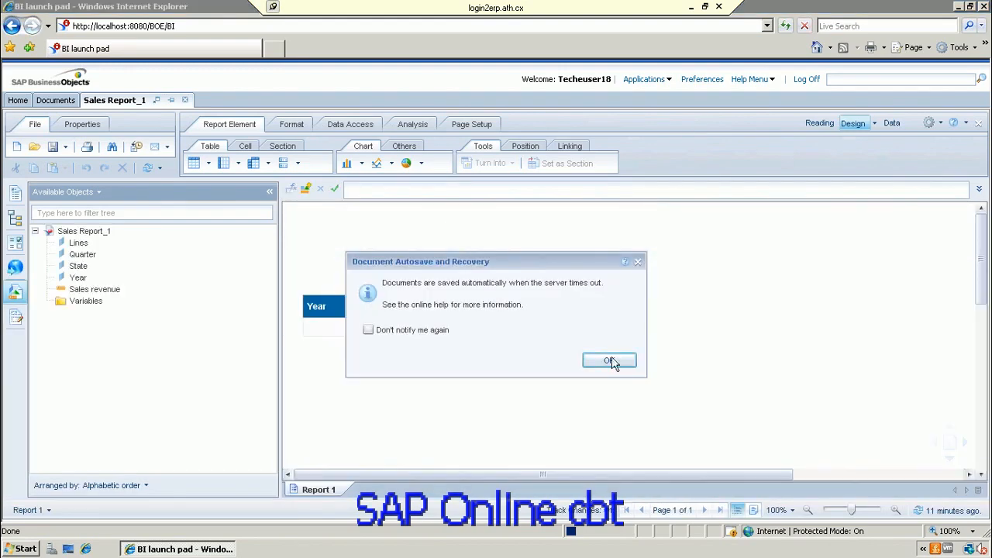
click(609, 361)
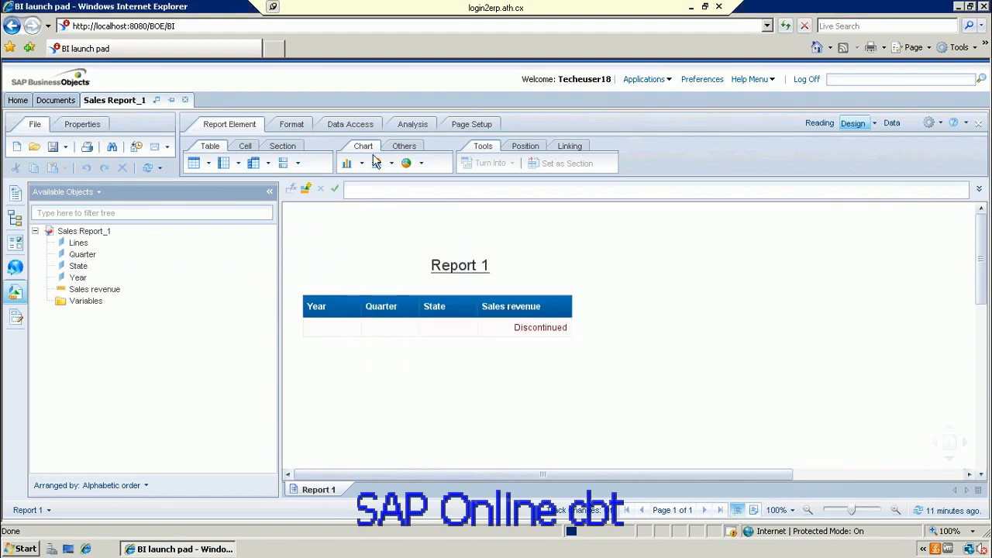
click(359, 129)
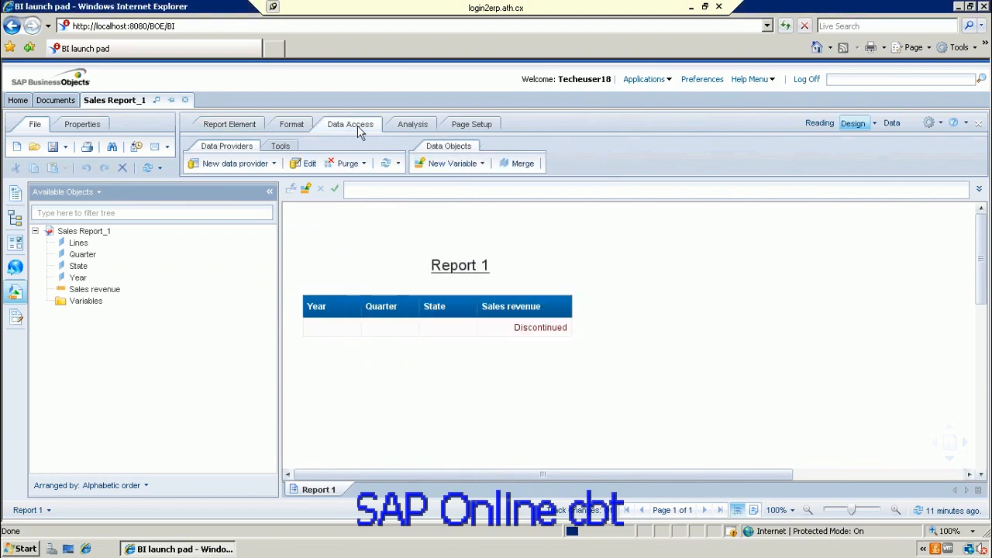
click(386, 164)
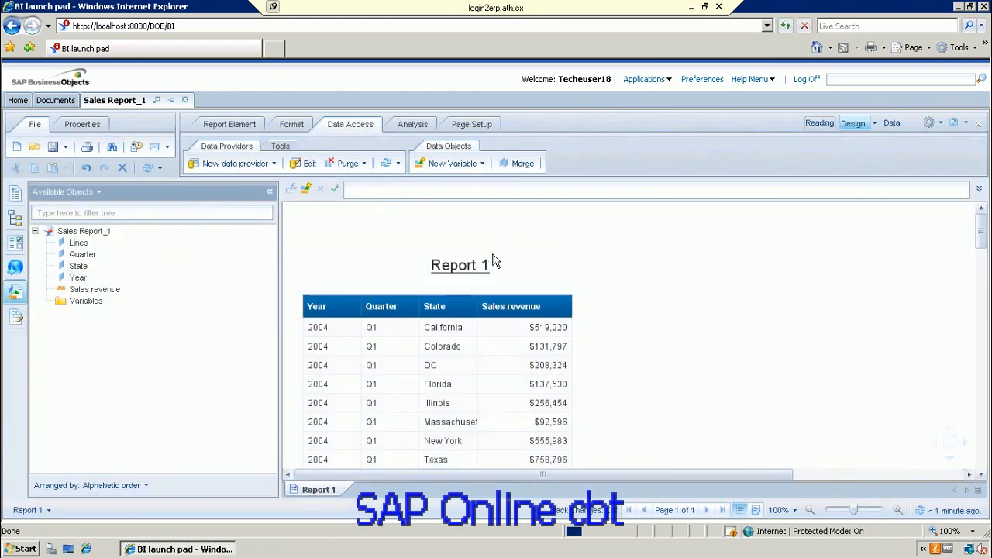
- Save all pages of Sales Report_1 to the desktop as the PDF file Sales Report_1.pdf
click(66, 153)
click(102, 192)
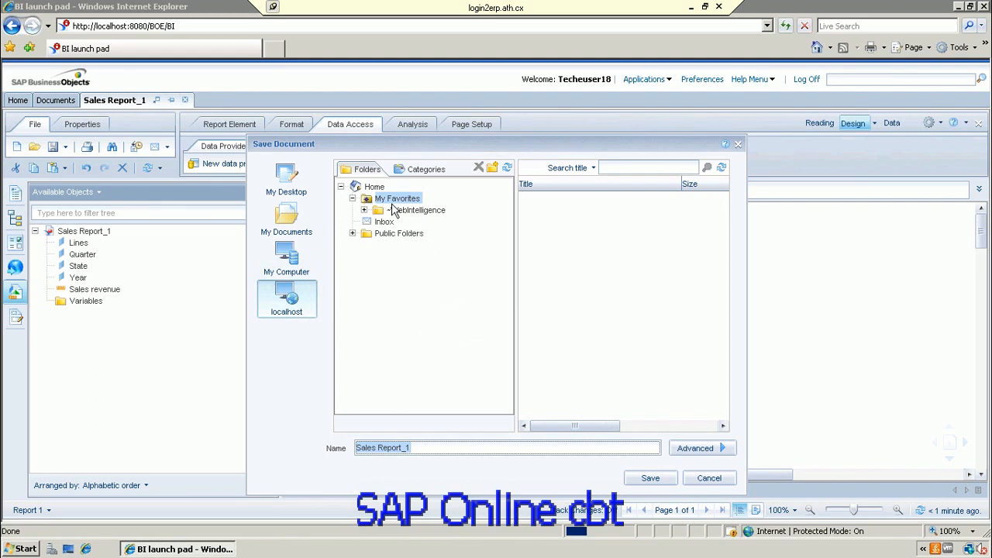
click(295, 183)
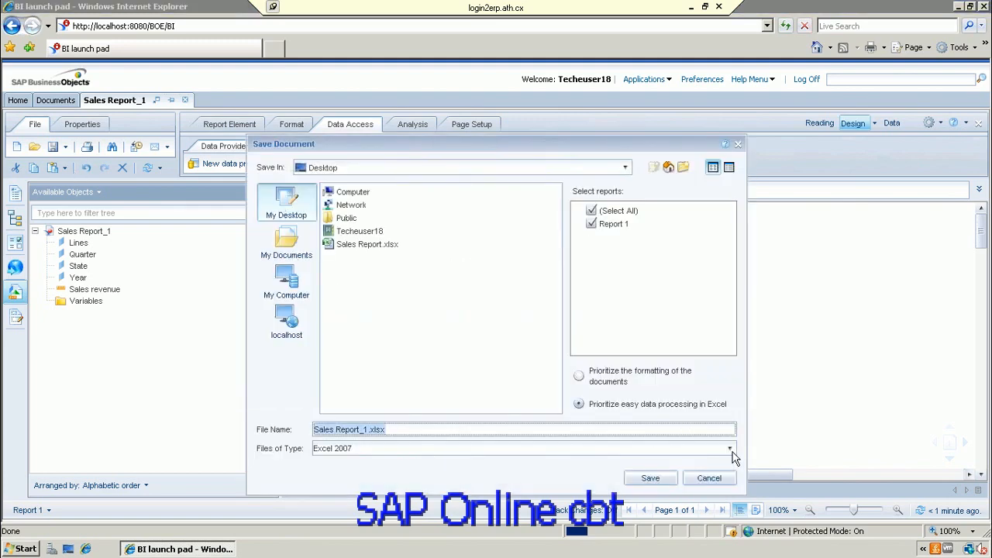
click(730, 449)
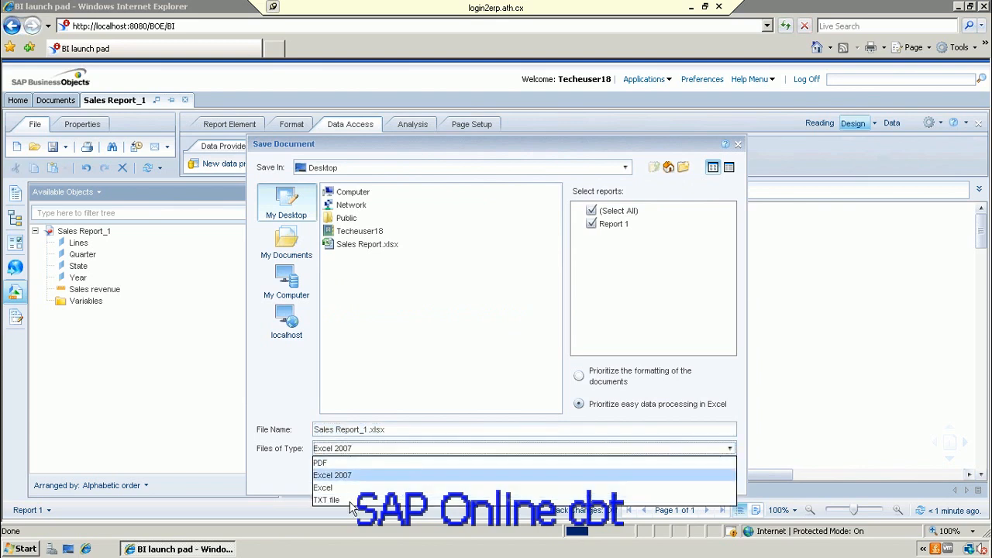
key(Escape)
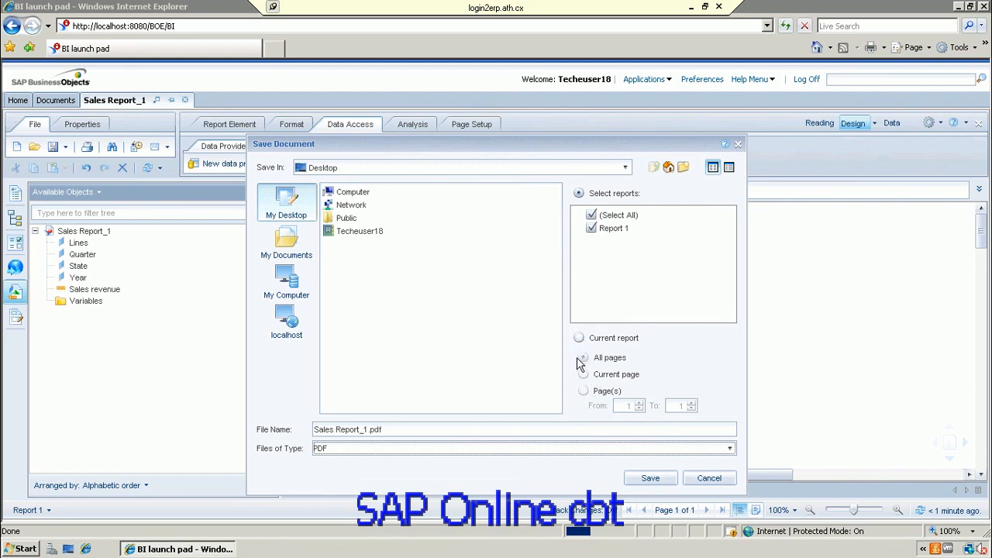
click(650, 478)
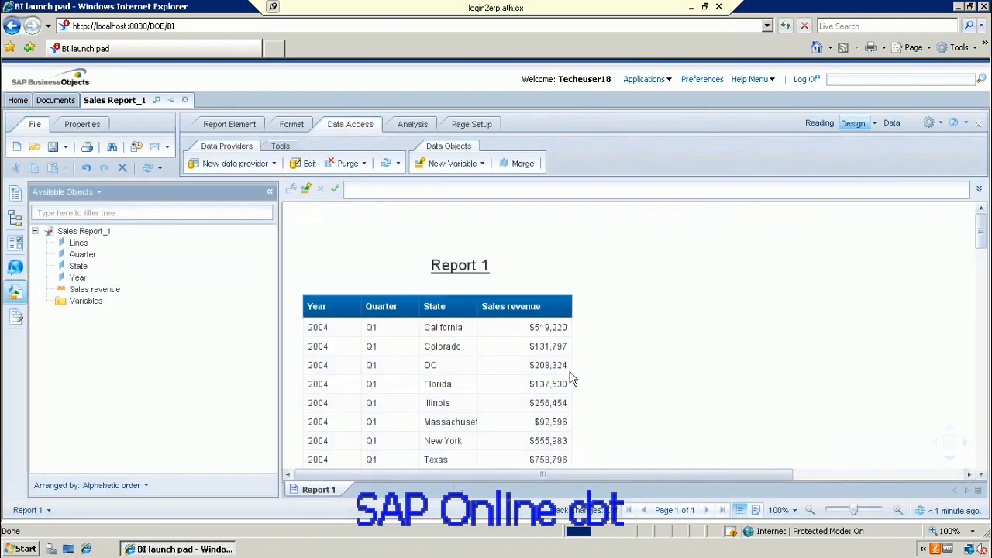
- Open the exported Sales Report_1 PDF from the desktop in Adobe Reader to check it, and close it
click(959, 6)
click(147, 100)
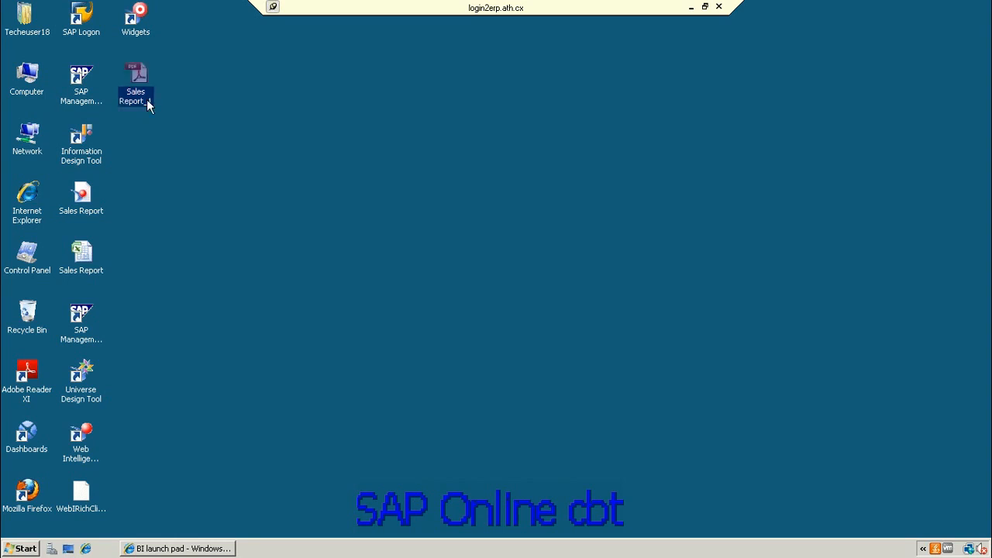
double_click(147, 101)
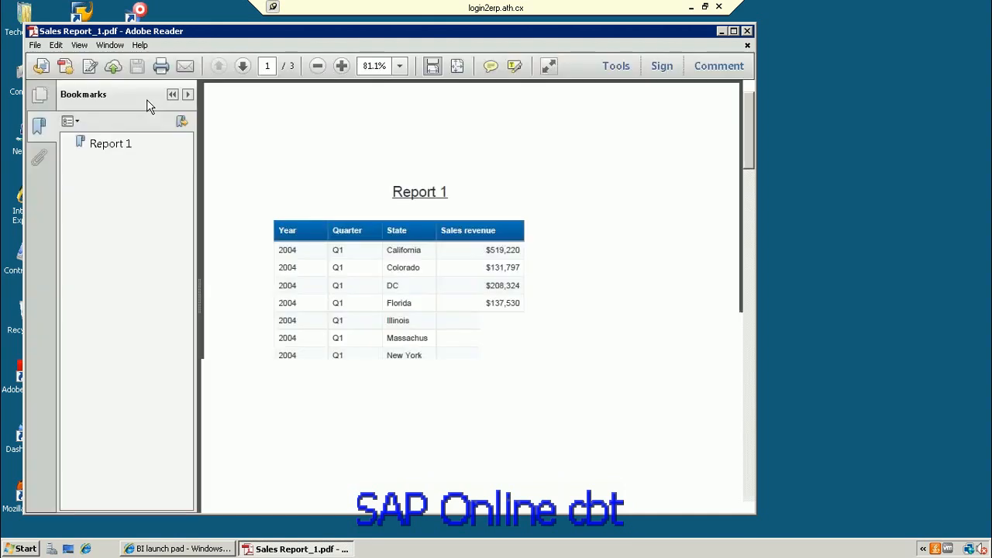
click(748, 31)
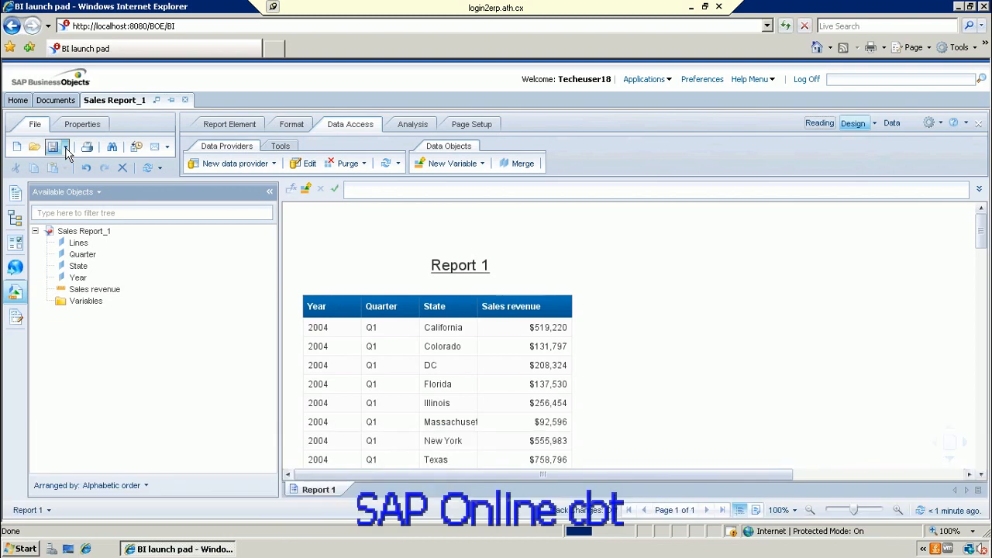
- Save Sales Report_1 to the desktop as the Excel 2007 file Sales Report_1.xlsx, prioritizing easy data processing
click(66, 147)
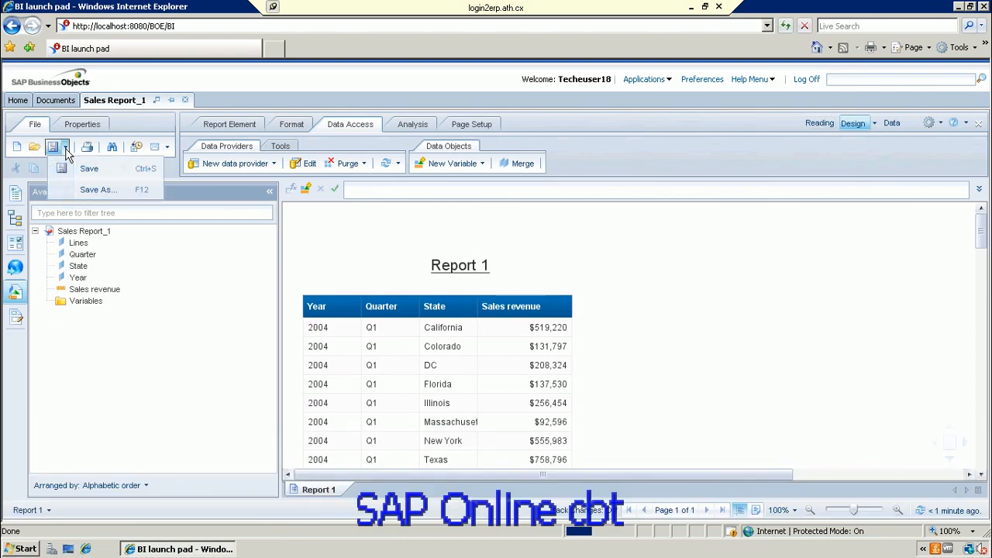
click(91, 192)
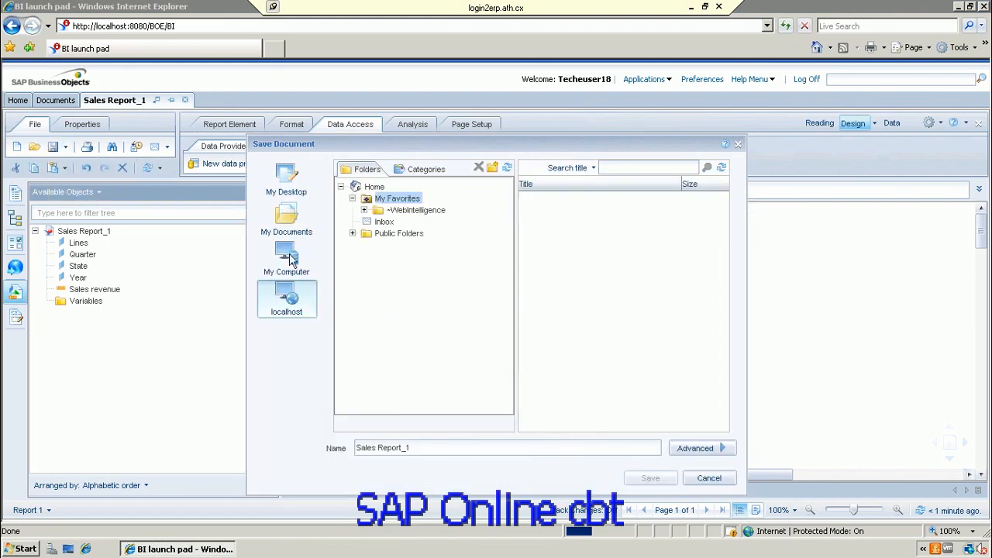
click(303, 191)
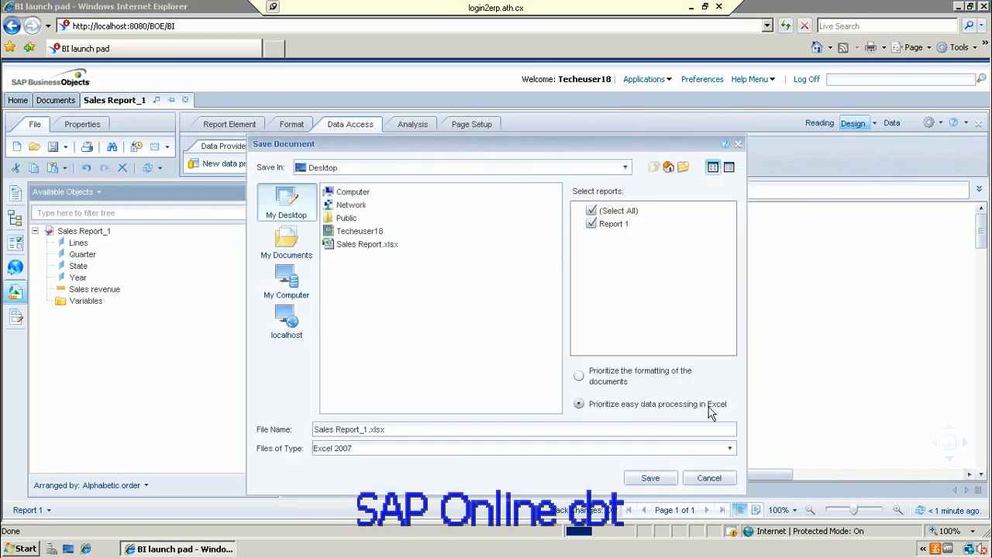
click(731, 448)
click(730, 449)
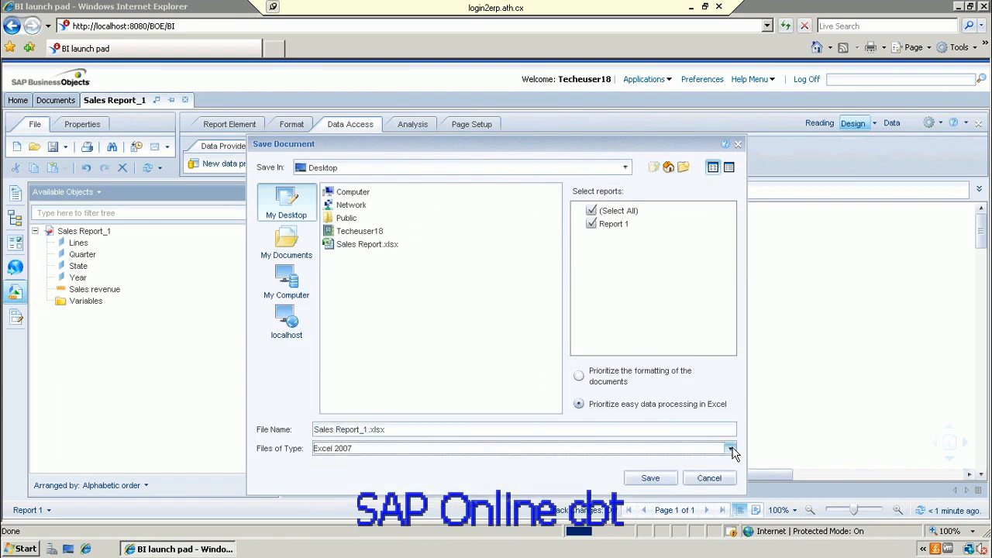
click(643, 482)
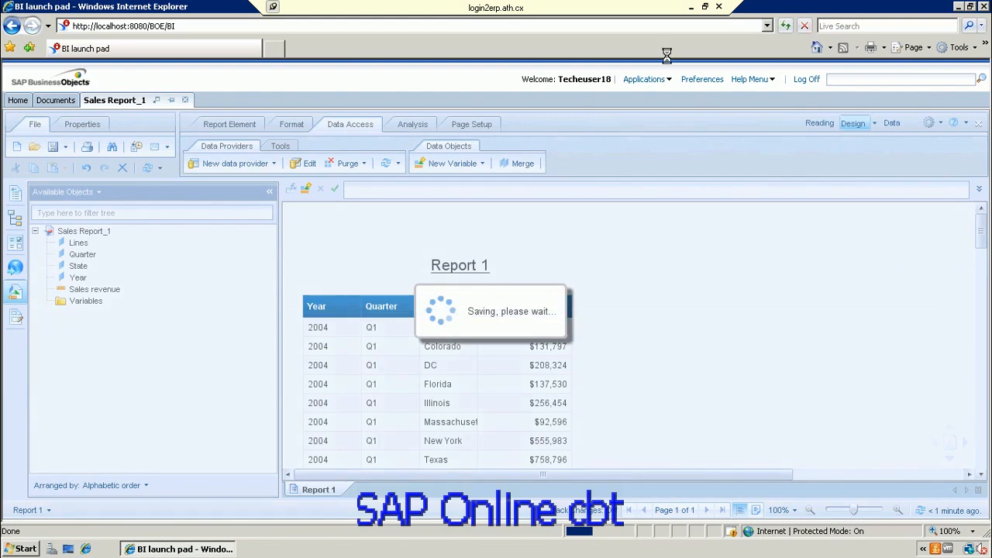
- Open the exported Sales Report_1 workbook from the remote desktop in Excel and maximize it to view the report
click(690, 7)
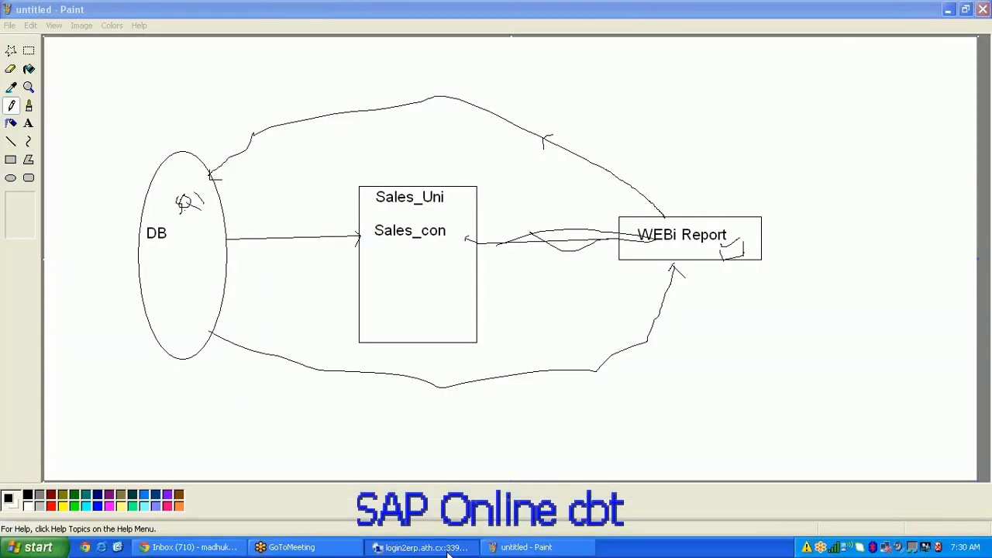
click(448, 550)
click(965, 13)
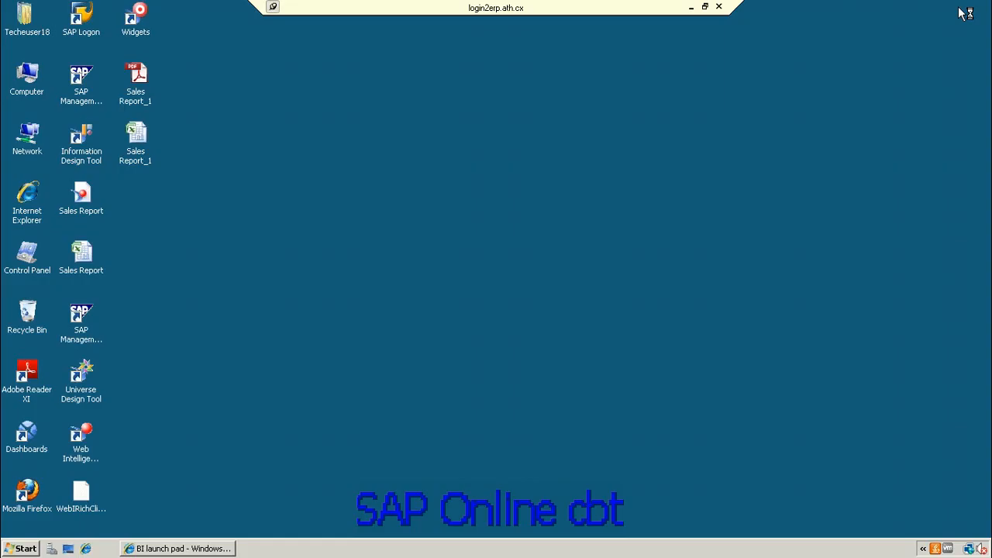
click(135, 78)
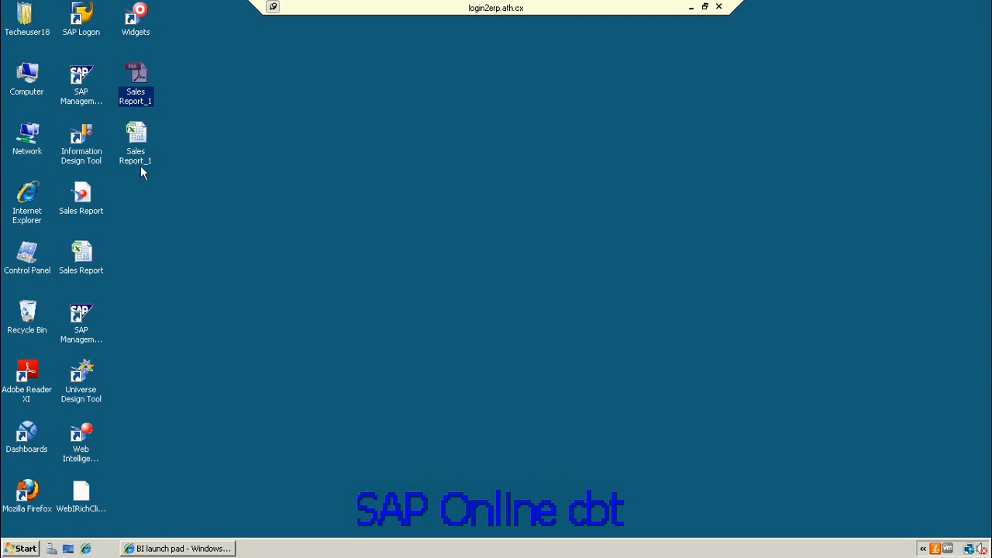
double_click(139, 159)
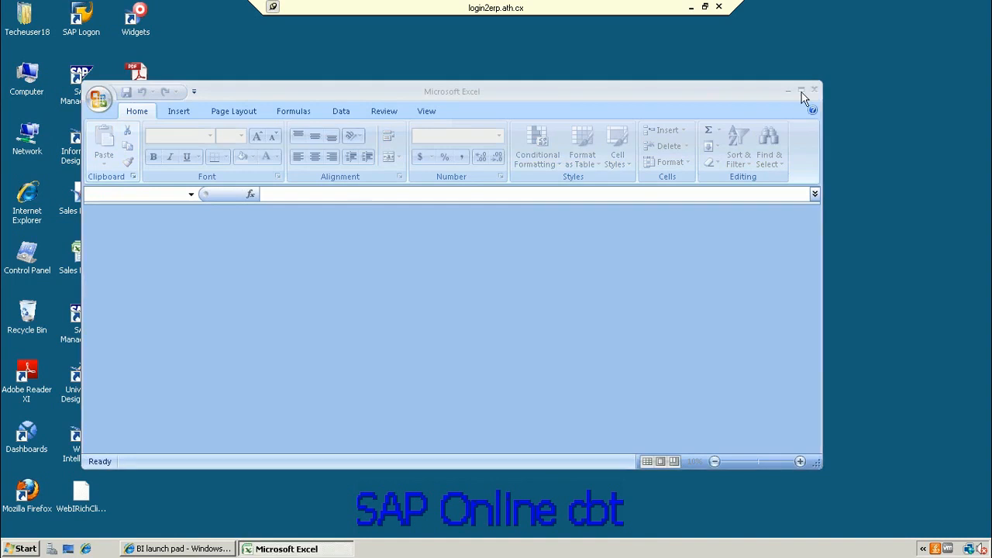
click(801, 92)
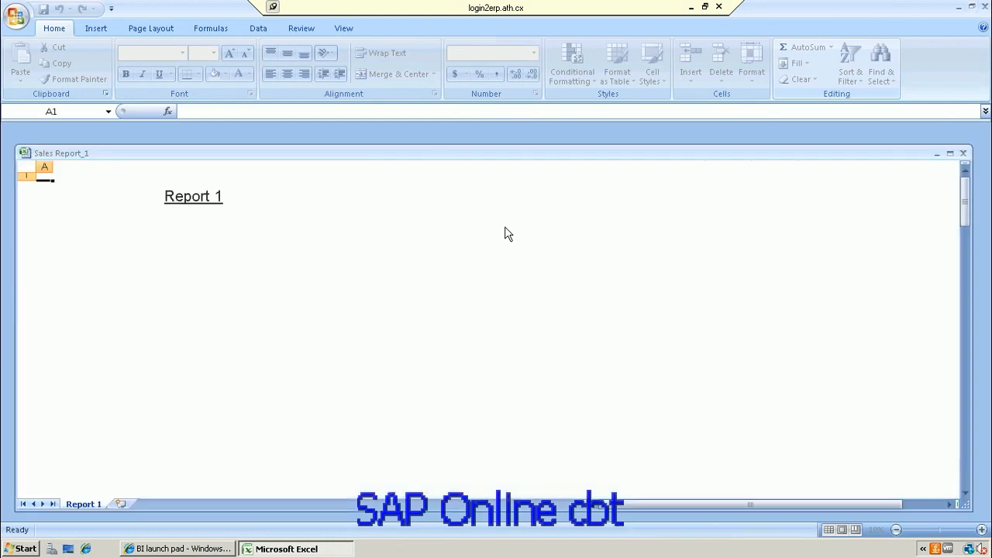
double_click(447, 154)
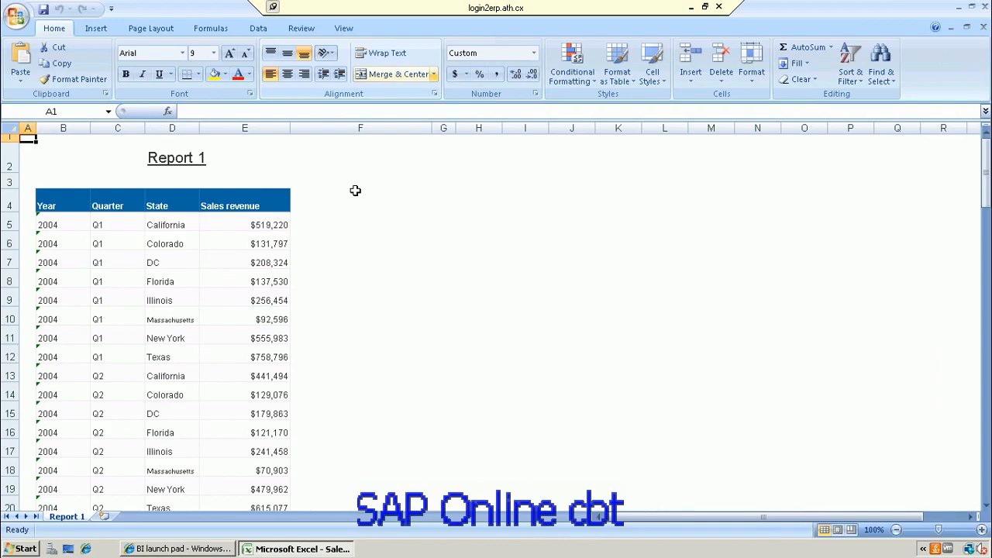
- Switch from Excel to BI launch pad and insert an empty cross table to the right of the sales table in Report 1
click(958, 9)
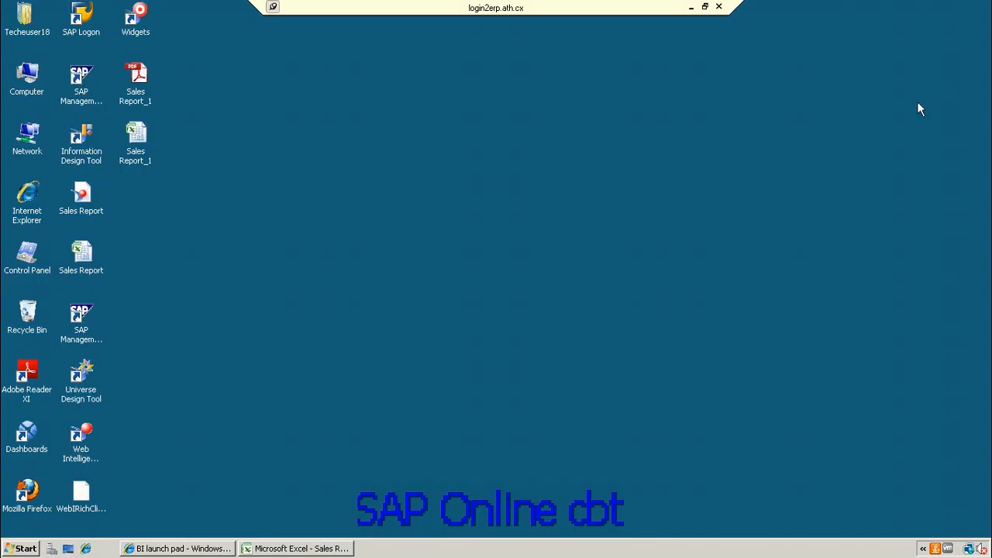
click(281, 551)
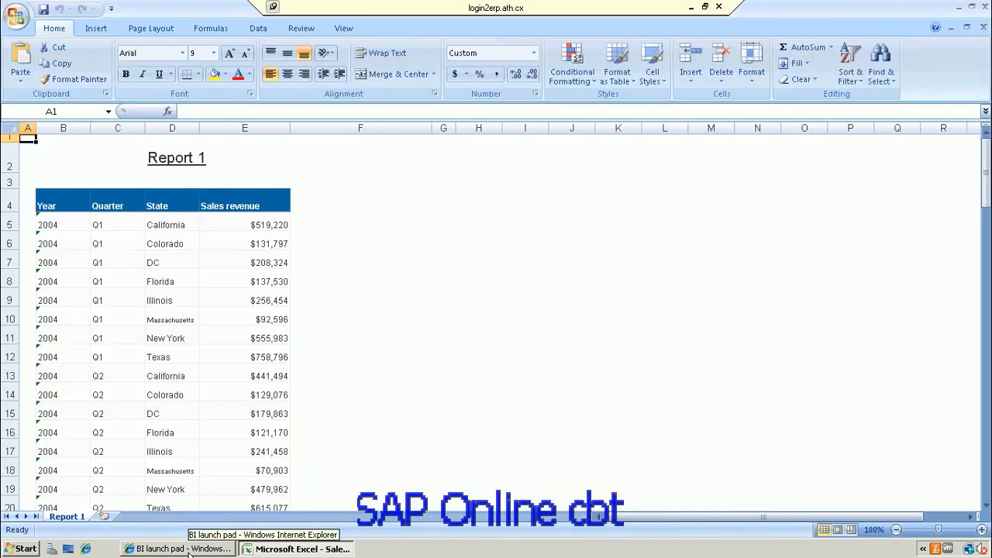
click(178, 549)
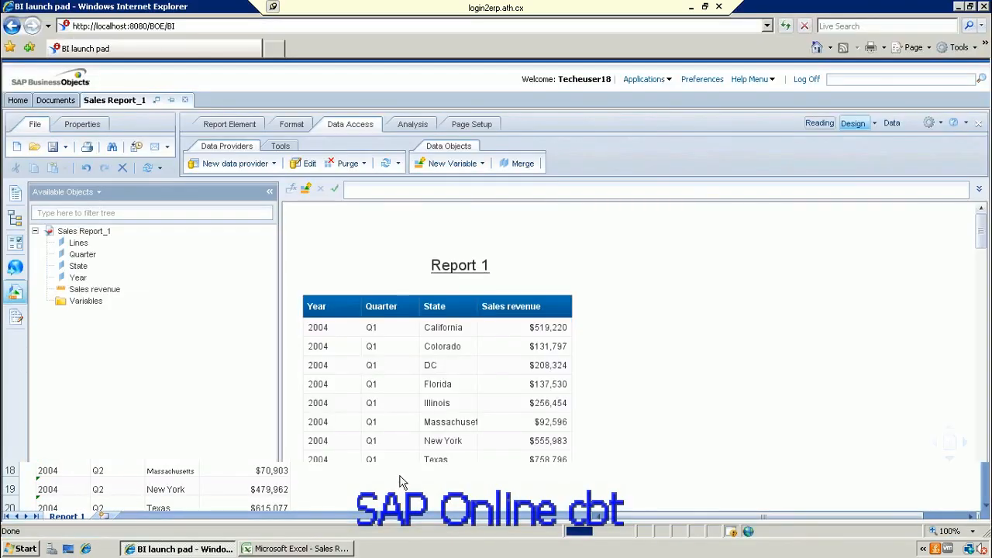
click(237, 127)
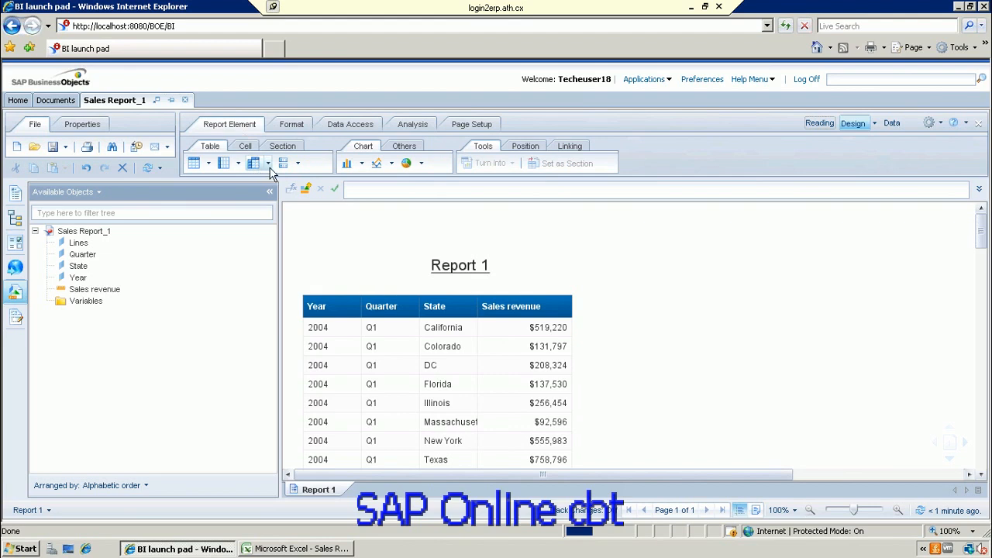
click(255, 165)
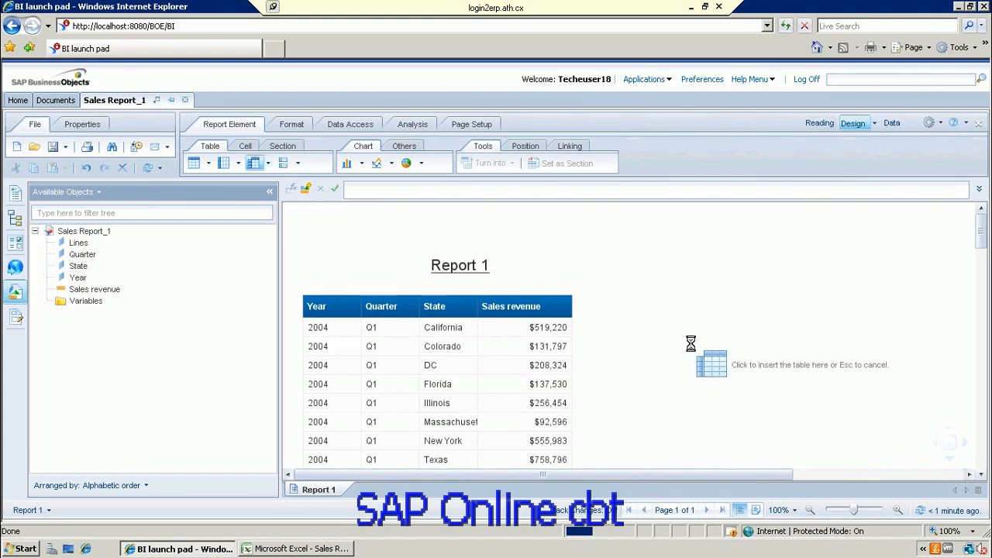
click(692, 349)
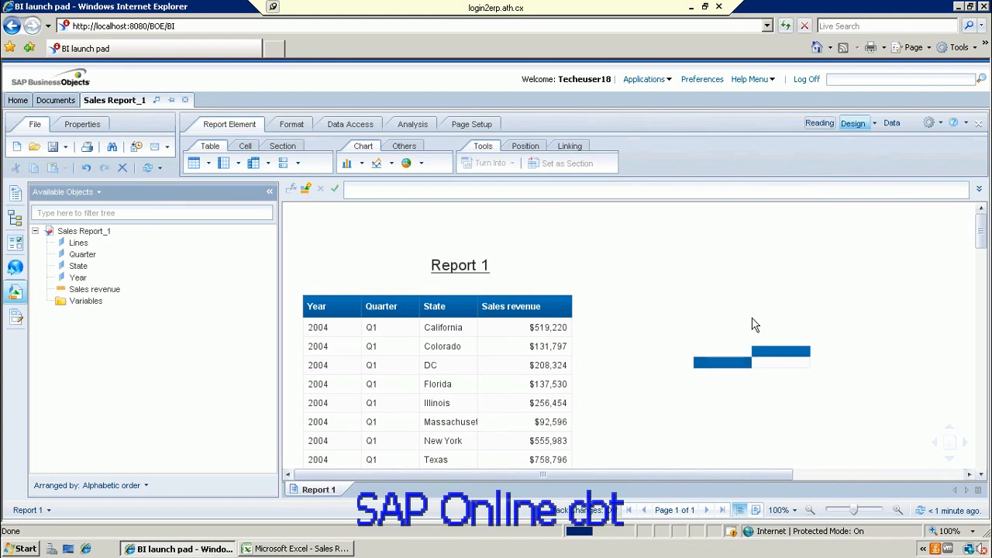
click(756, 347)
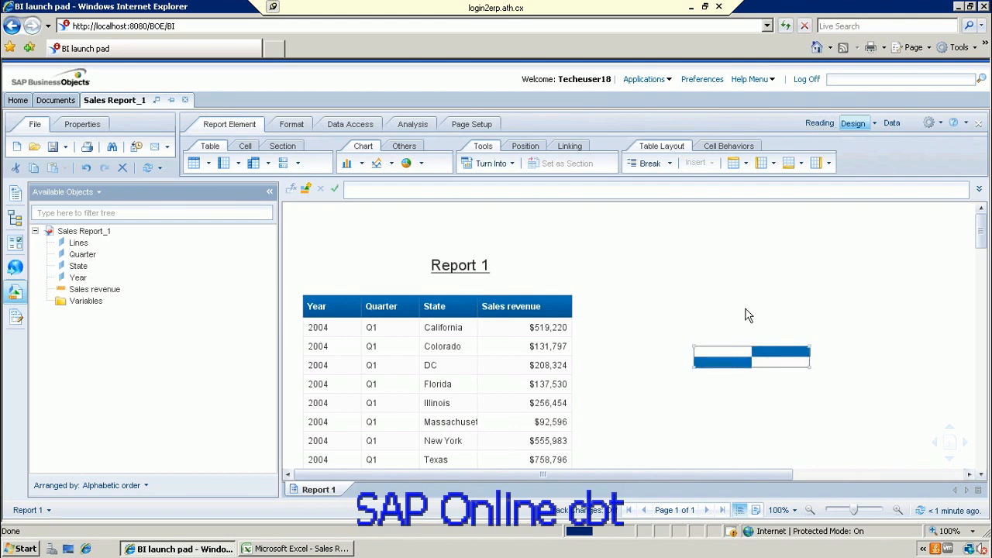
key(Delete)
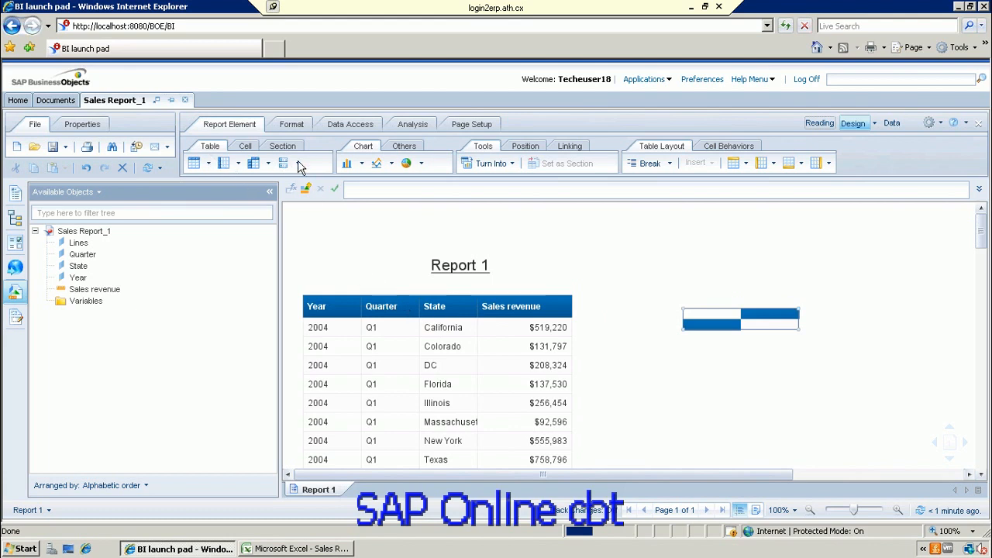
- Assign the Year object to the column header of the new cross table
click(78, 281)
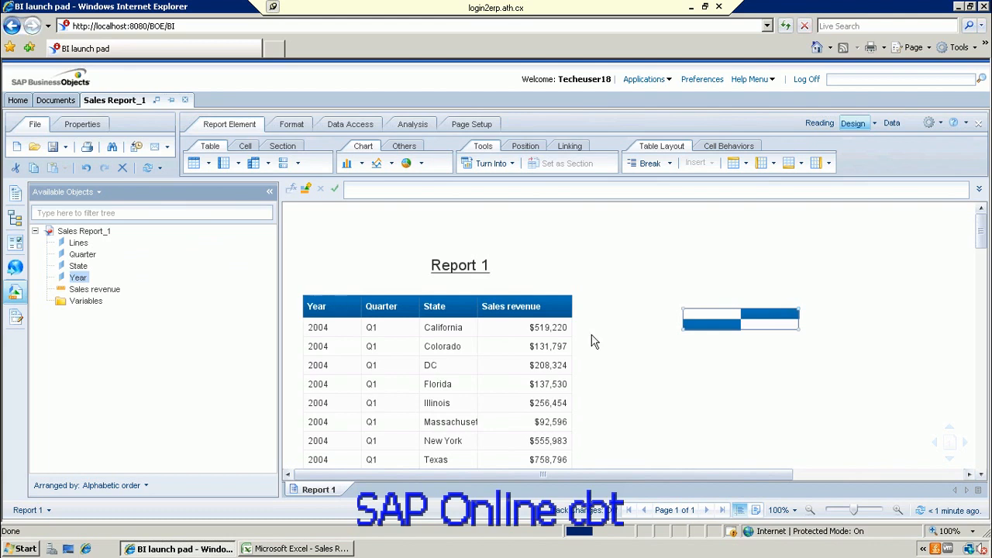
drag(773, 320, 773, 318)
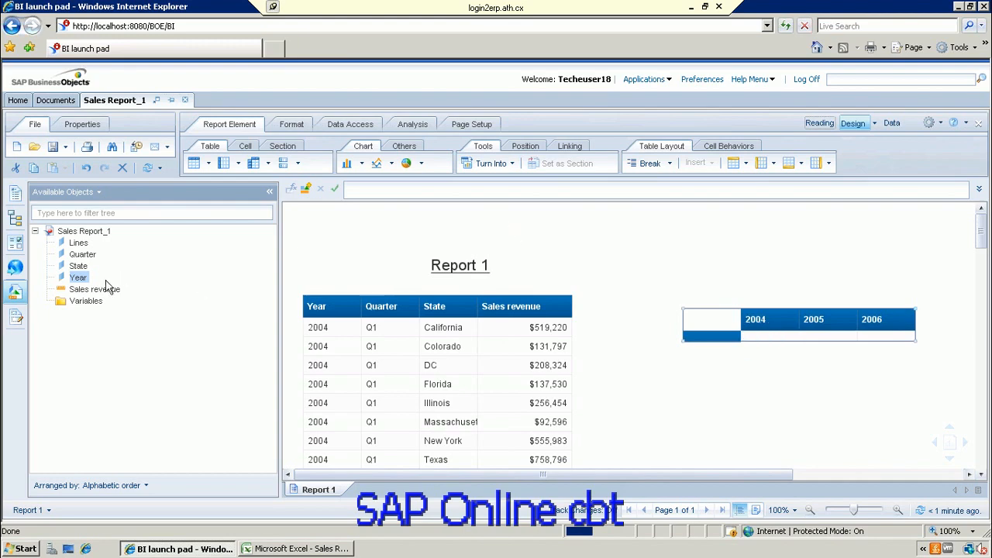
click(773, 338)
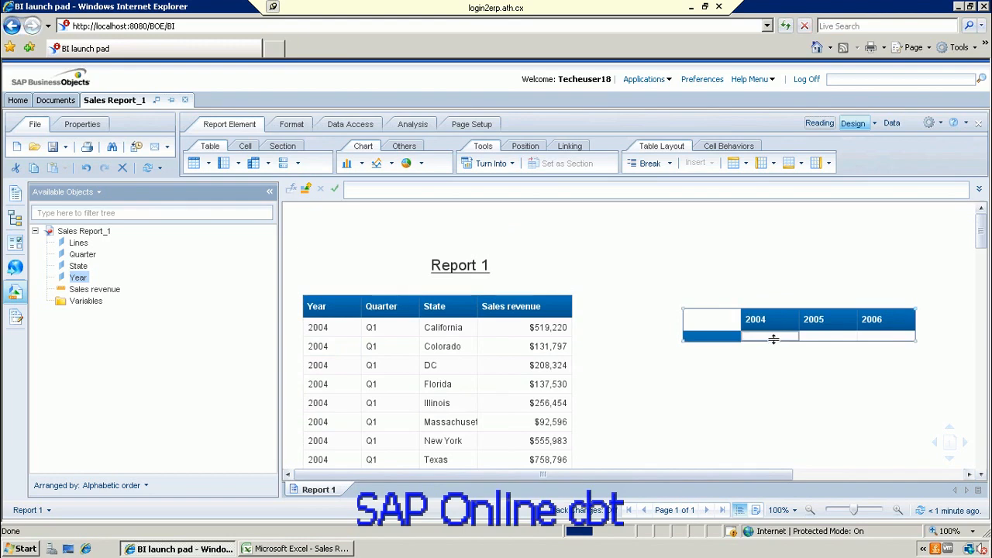
click(321, 310)
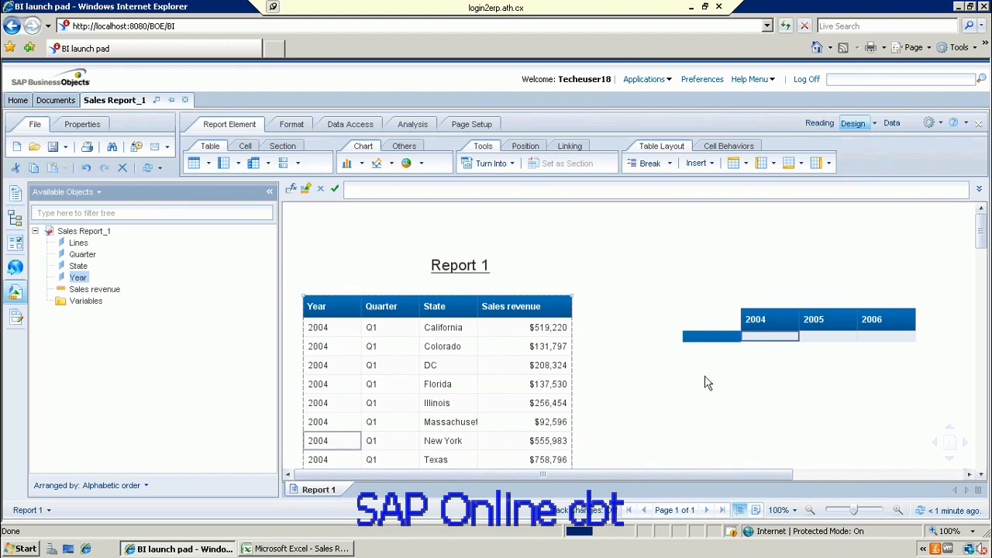
click(672, 317)
click(767, 321)
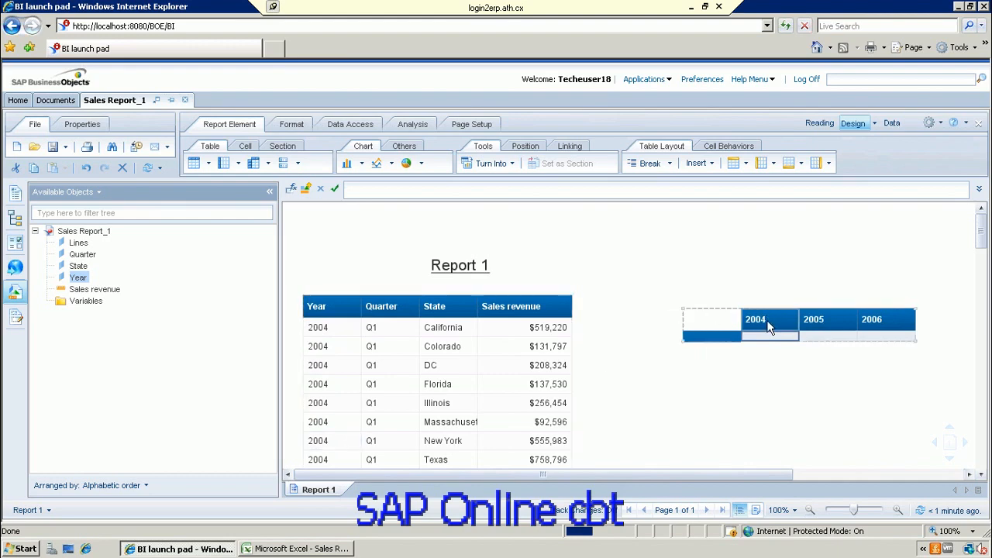
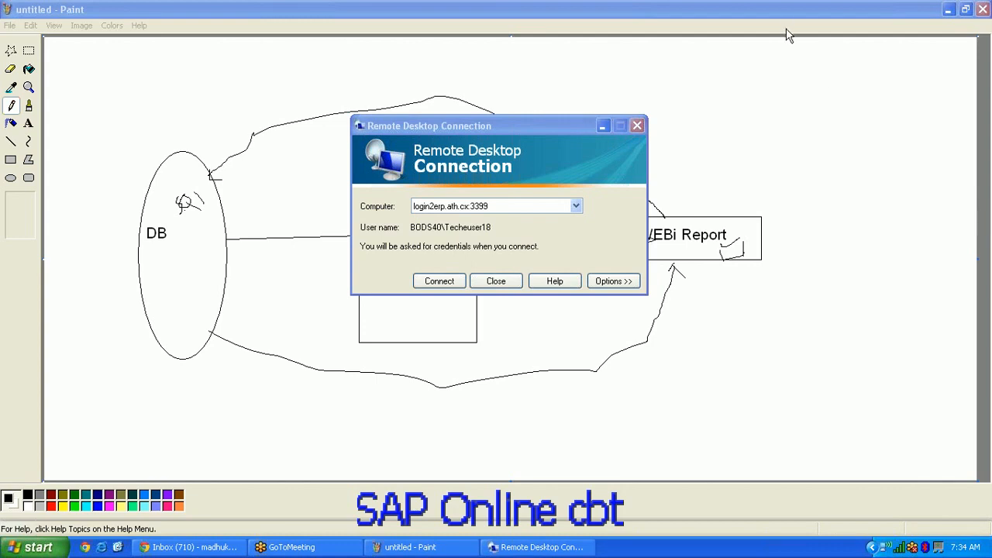
- Reconnect to the remote desktop server and sign in to the existing account with its password
click(460, 284)
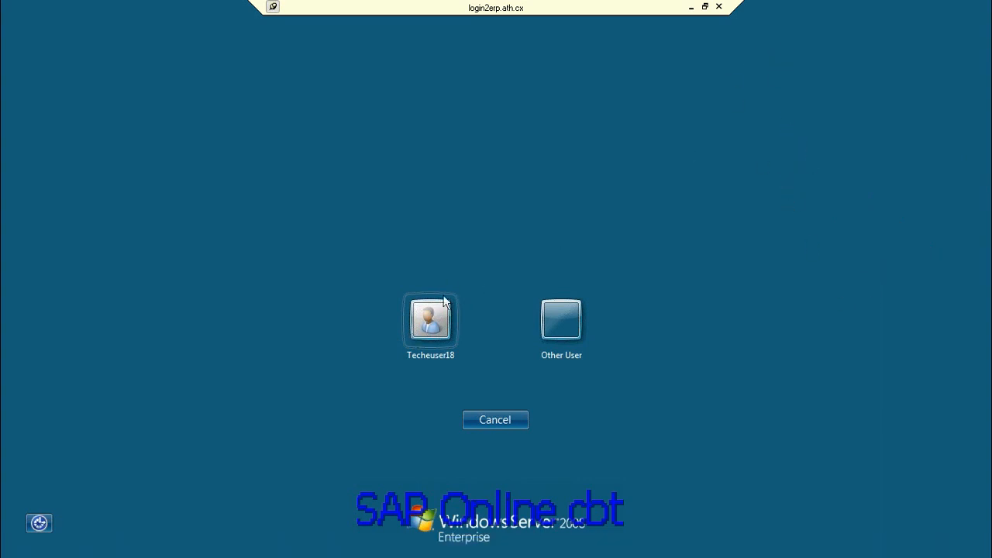
click(430, 319)
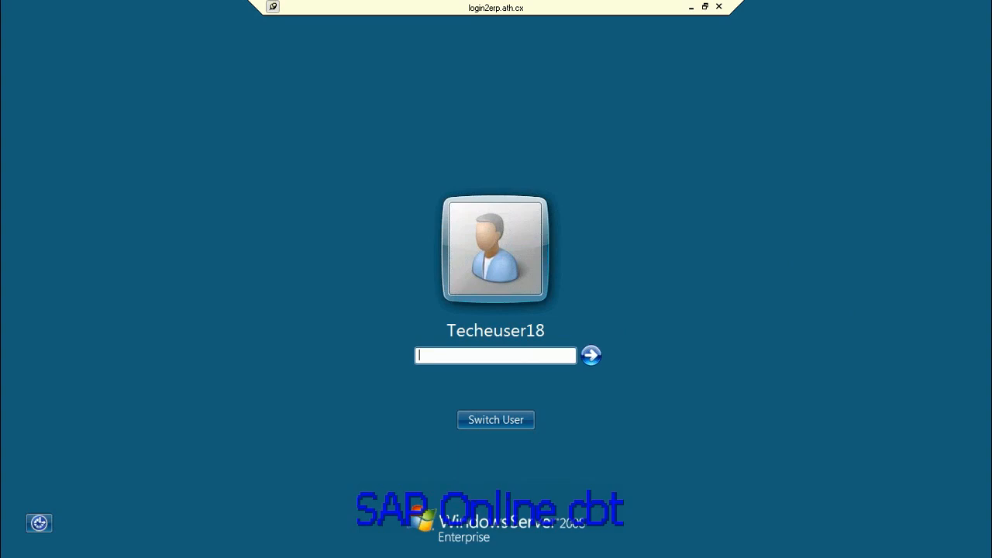
text(•••••••••)
key(Return)
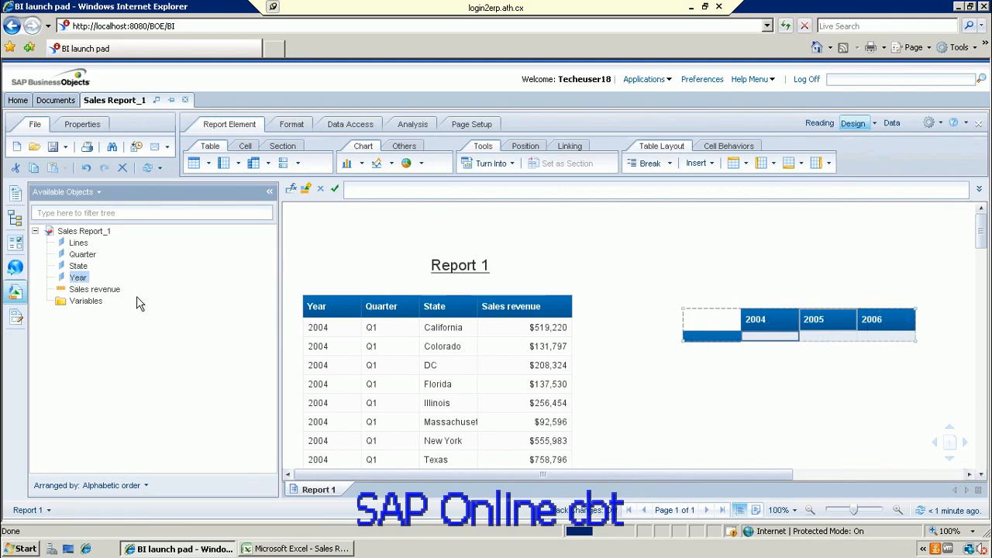
- Assign State to the cross table's row header and Sales revenue to its body, and look over the filled table
click(77, 267)
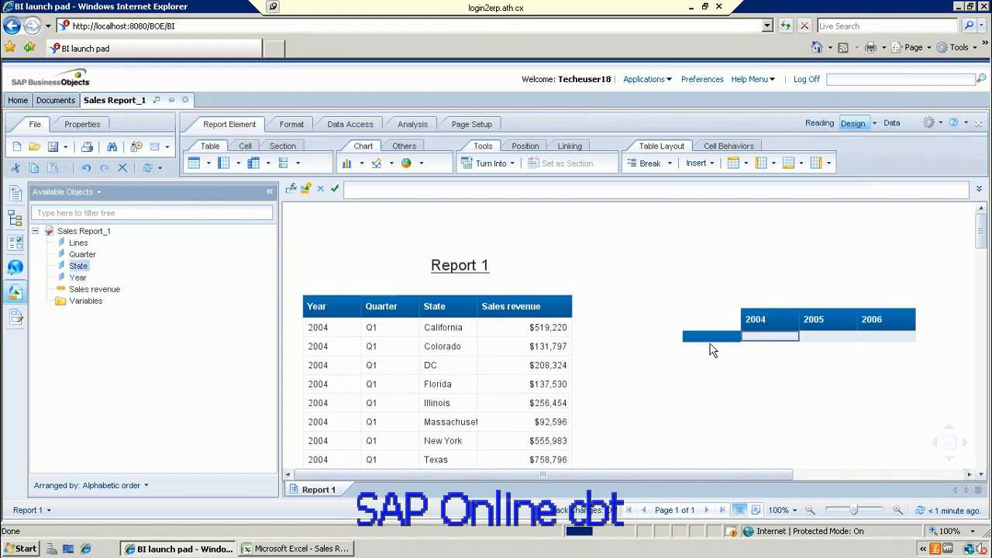
drag(711, 346, 709, 341)
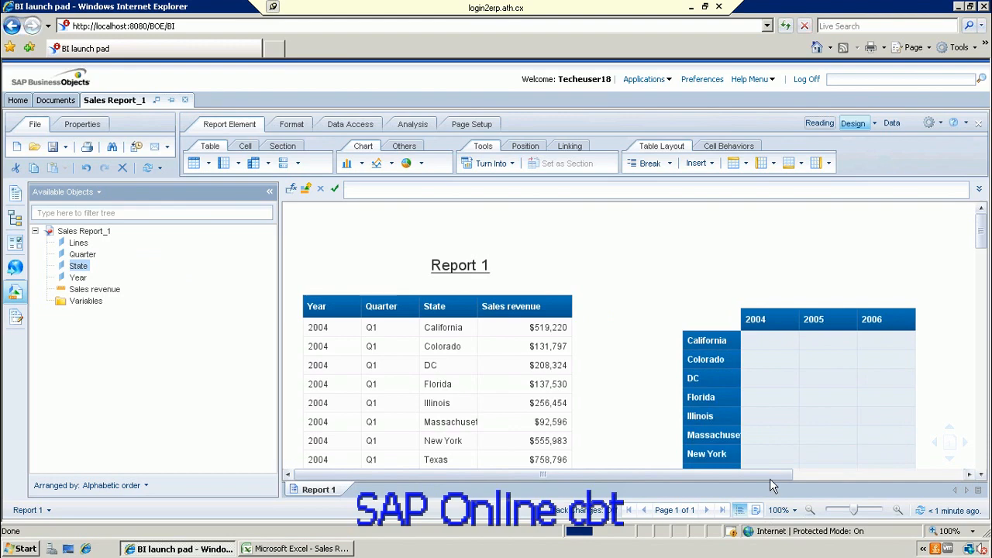
drag(770, 476, 848, 474)
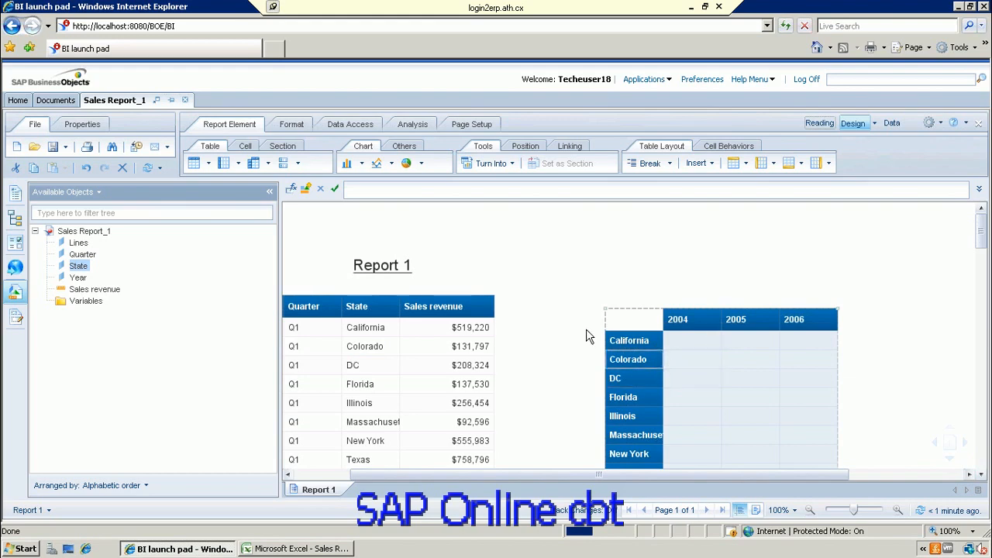
click(89, 289)
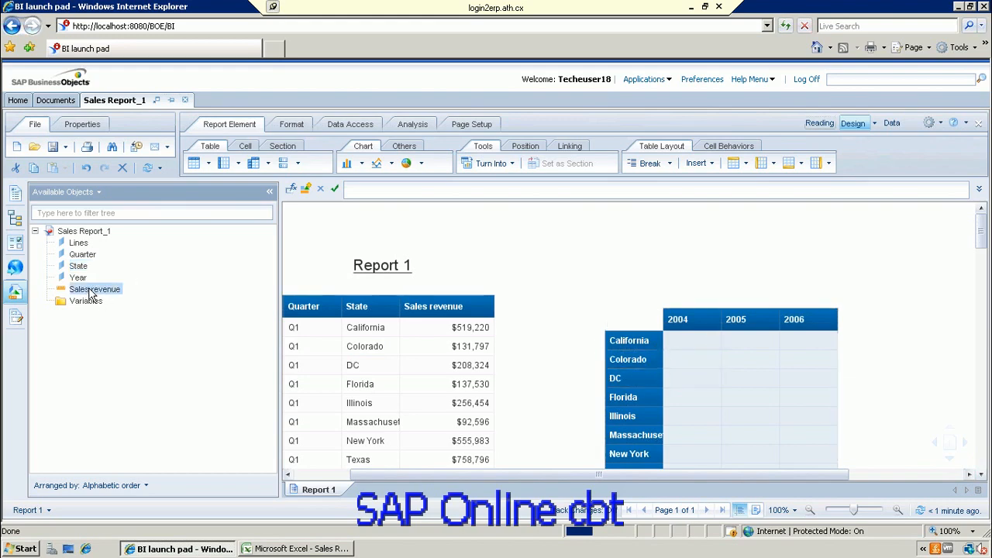
drag(91, 293, 690, 341)
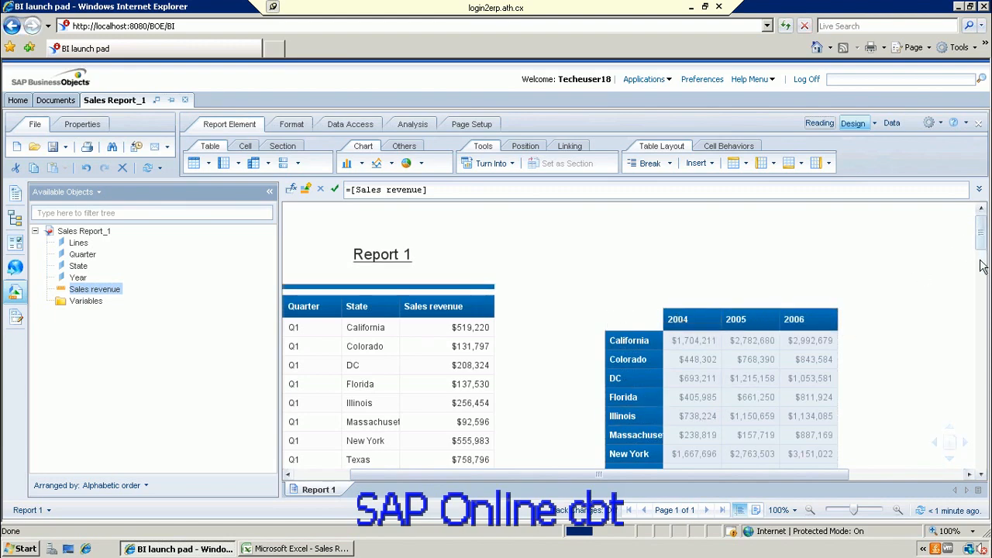
scroll(981, 263, down, 1)
scroll(982, 287, down, 1)
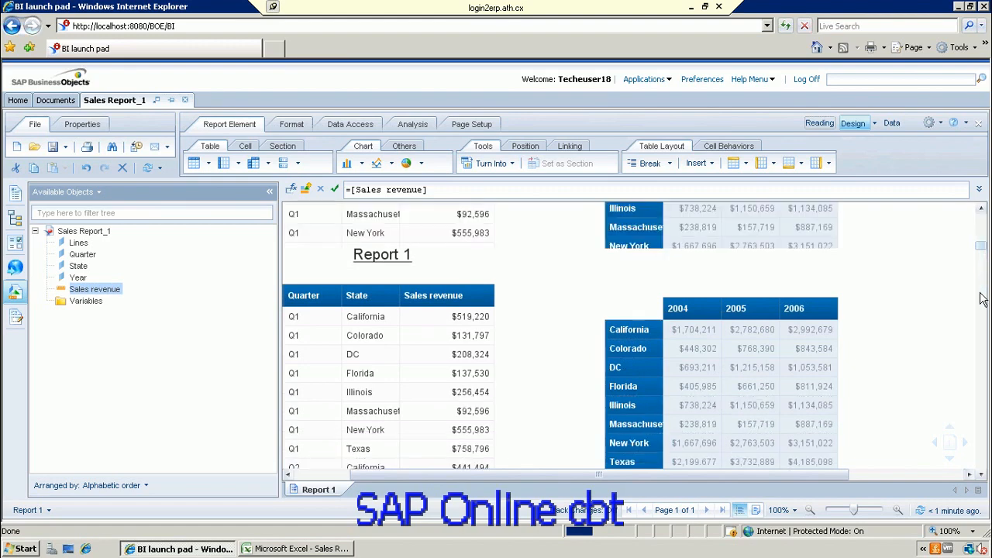
scroll(981, 298, down, 10)
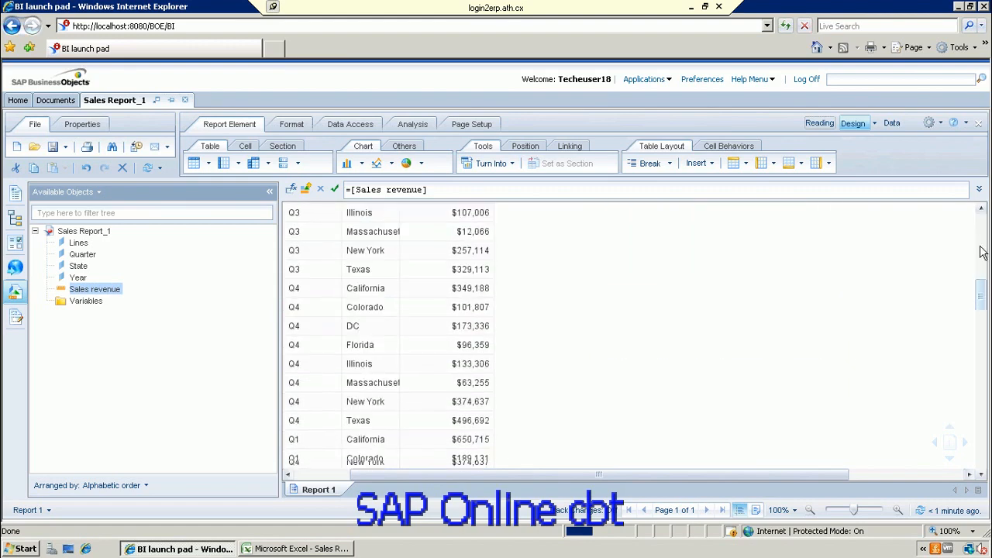
scroll(983, 252, up, 10)
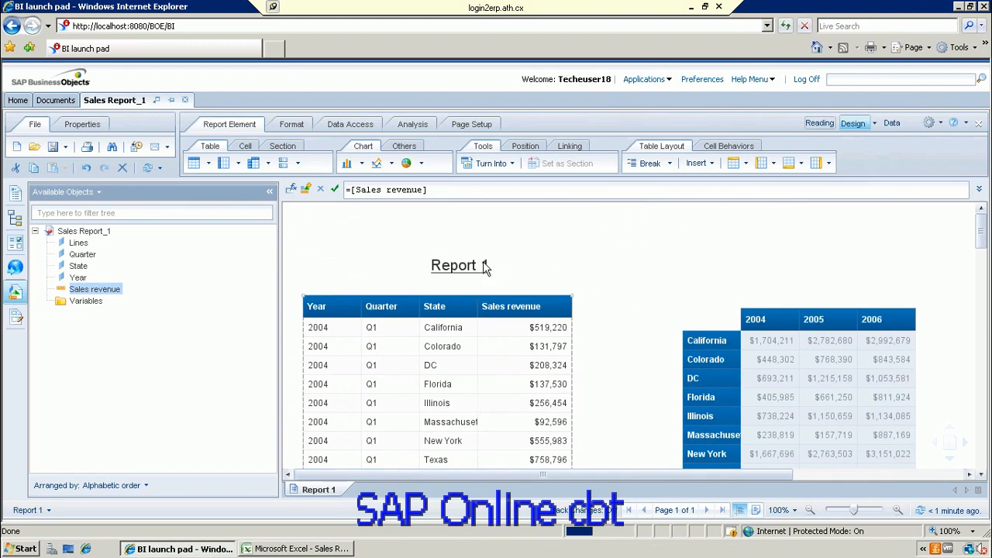
- Add a new blank report after Report 1 and insert an empty pie chart in its upper-left area
click(423, 292)
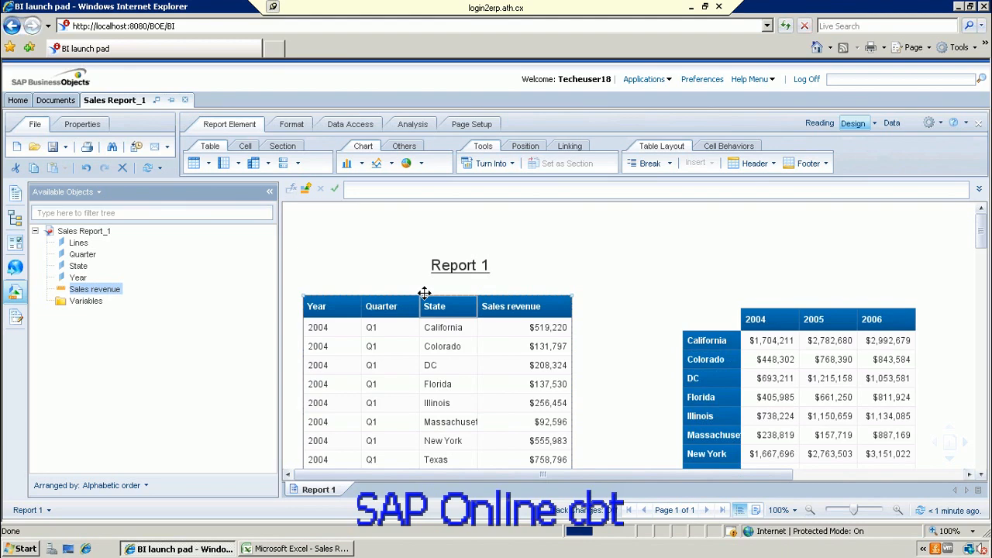
right_click(332, 490)
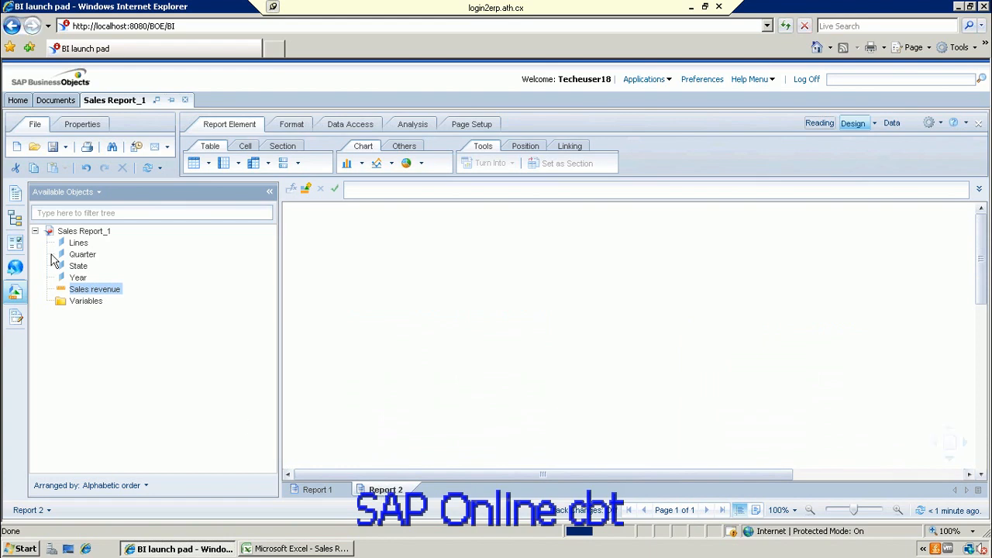
click(407, 165)
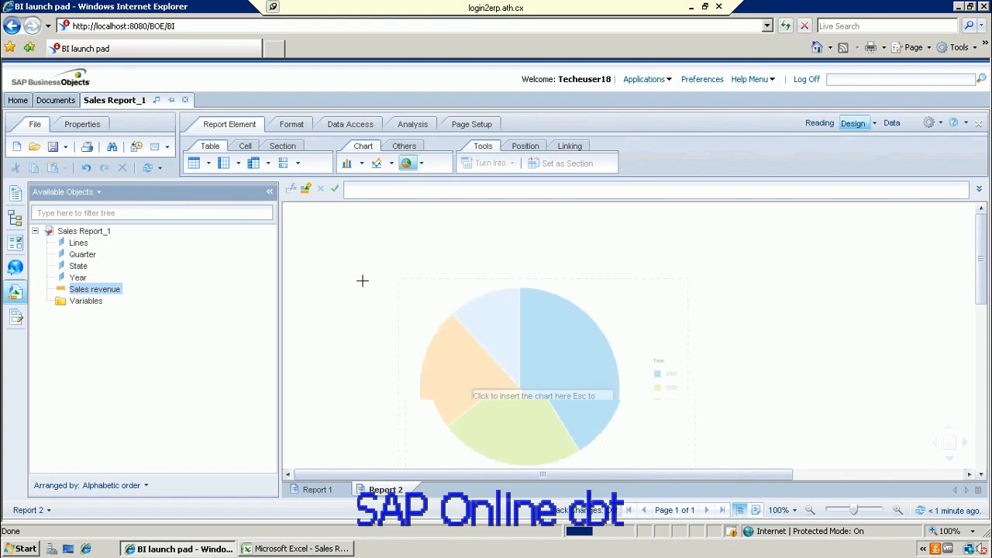
click(338, 277)
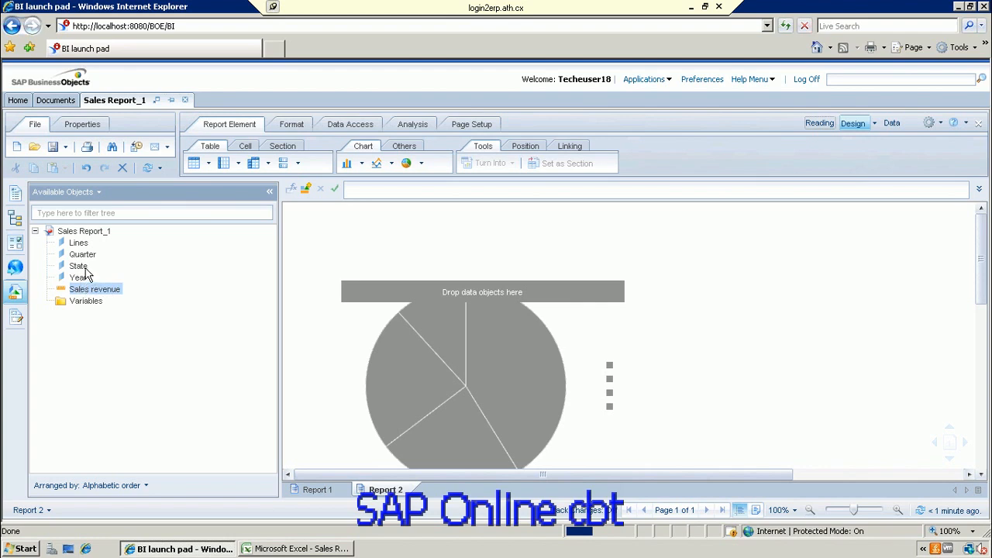
- Assign State and Sales revenue to the pie chart, and view the whole chart
click(80, 266)
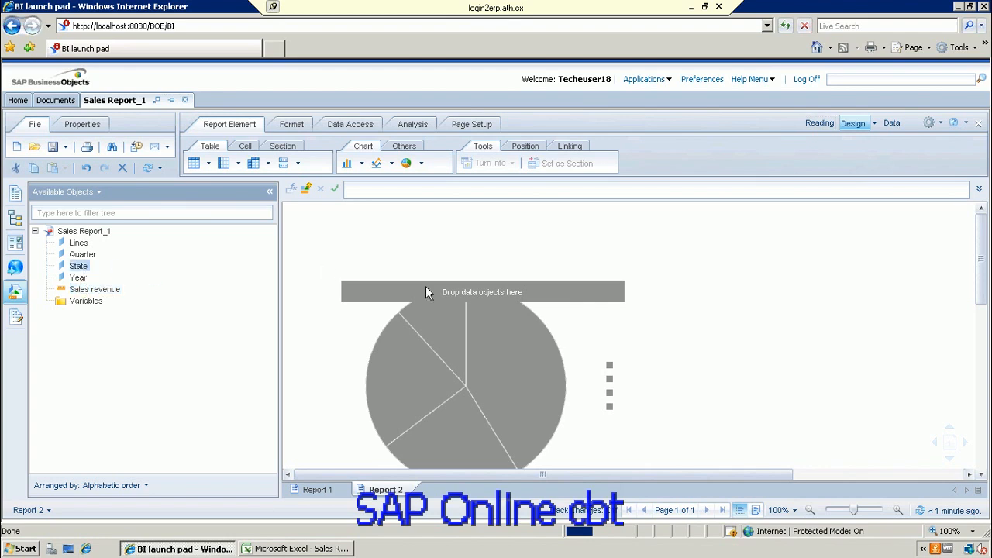
click(466, 292)
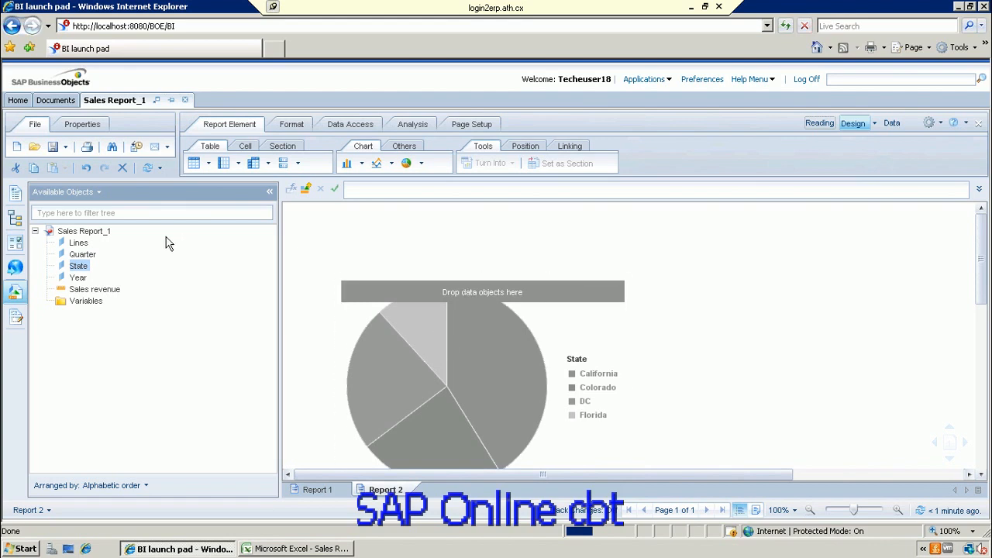
click(88, 289)
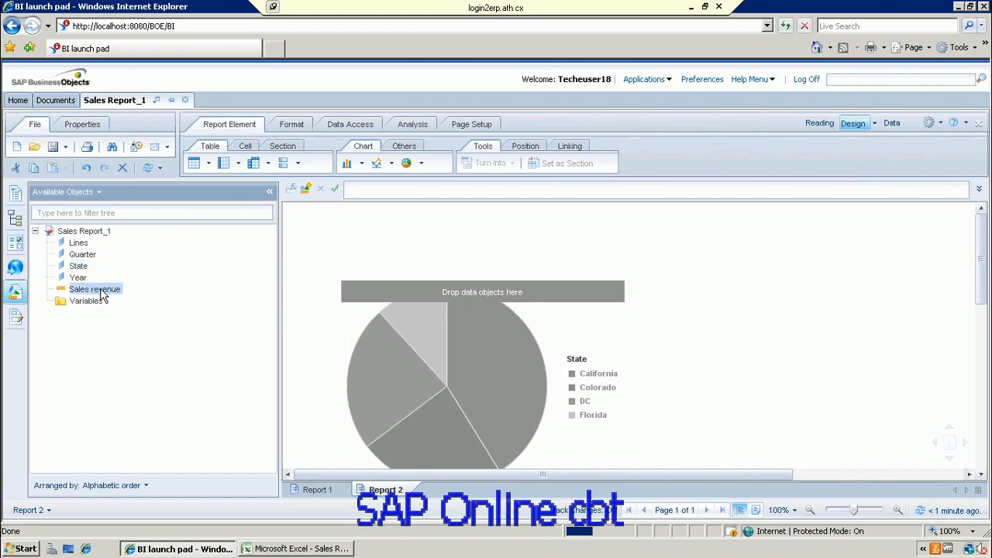
drag(457, 362, 455, 356)
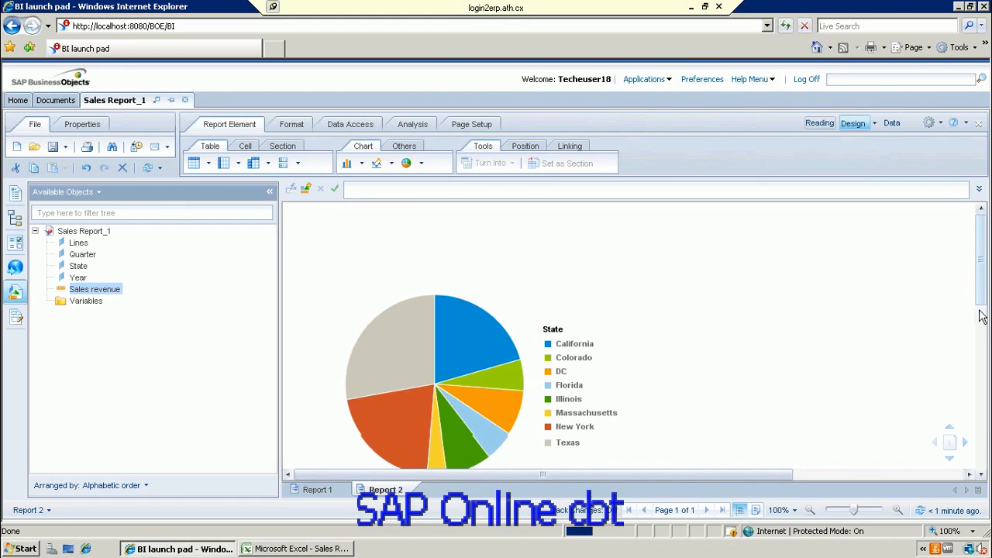
scroll(687, 432, down, 2)
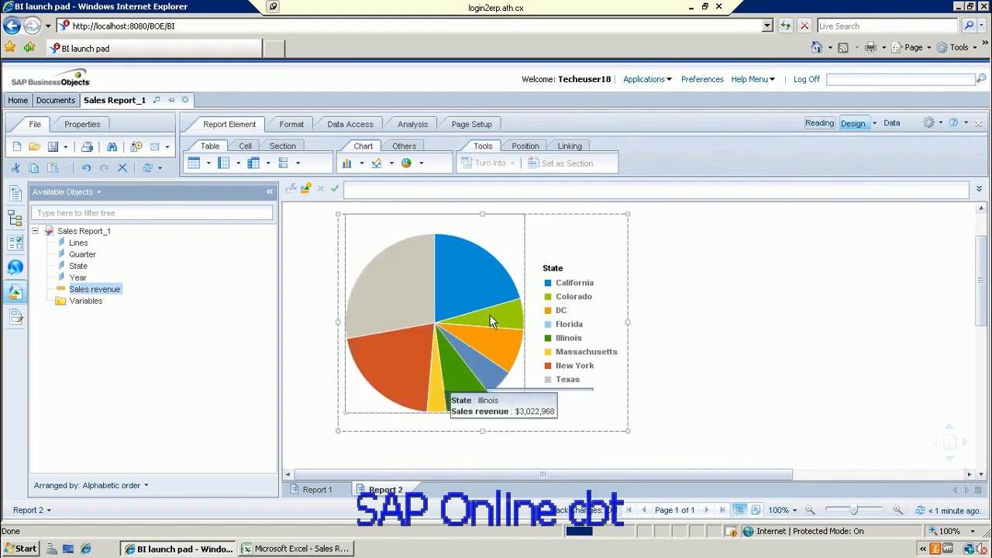
click(862, 349)
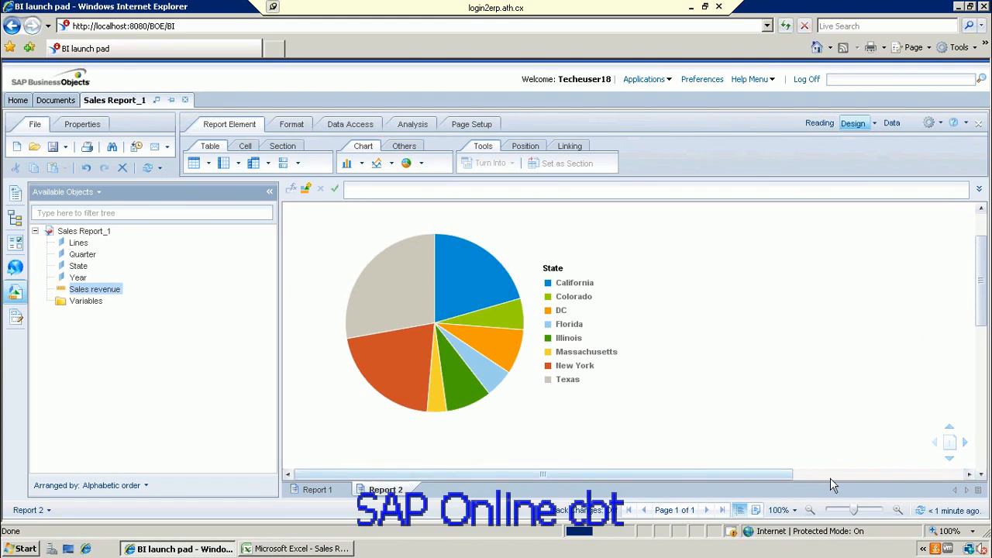
- Insert an empty column chart beside the State pie chart in Report 2
click(380, 246)
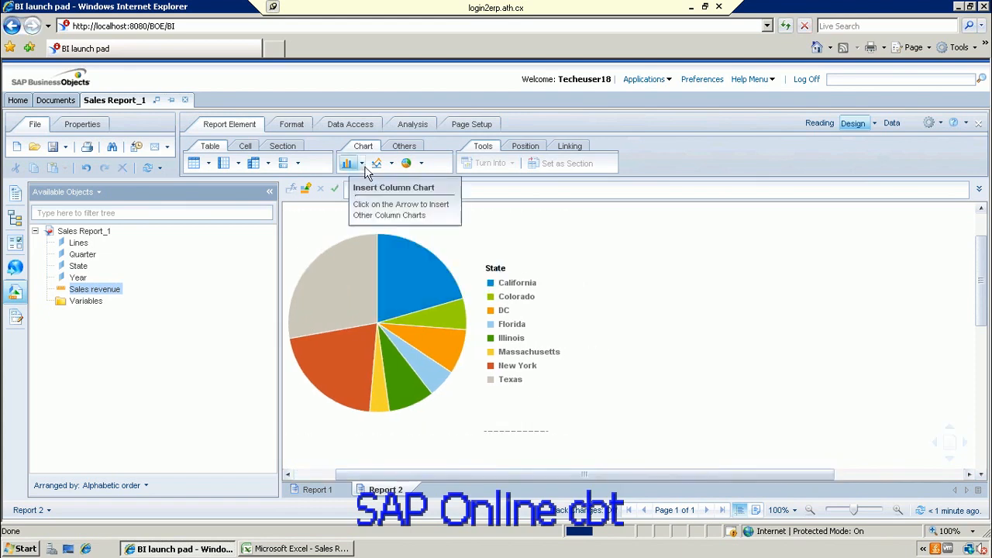
click(362, 165)
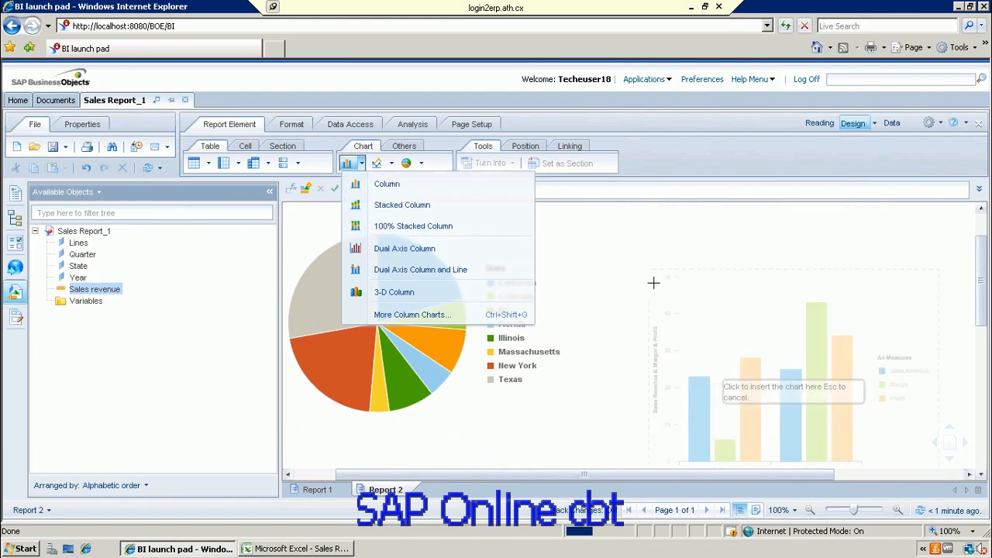
click(607, 242)
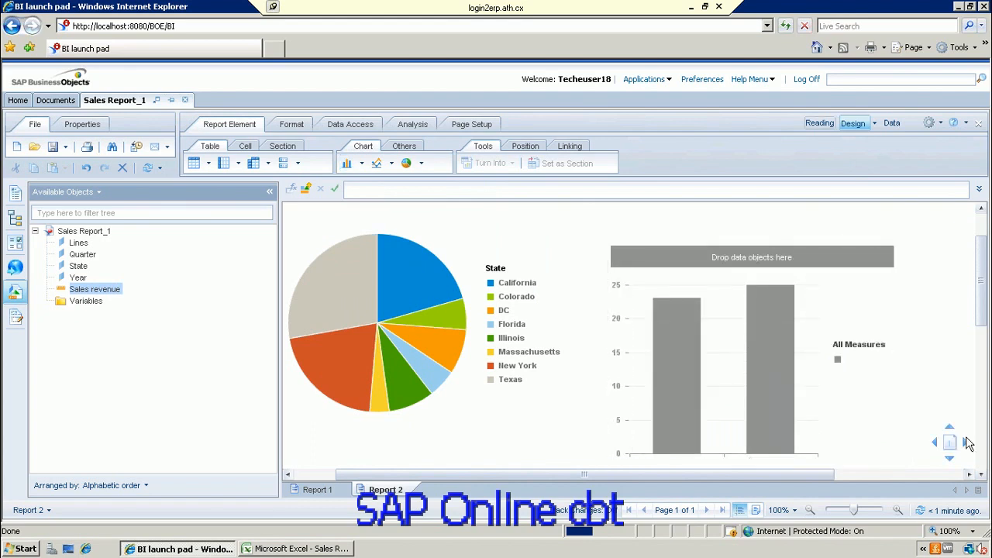
click(981, 473)
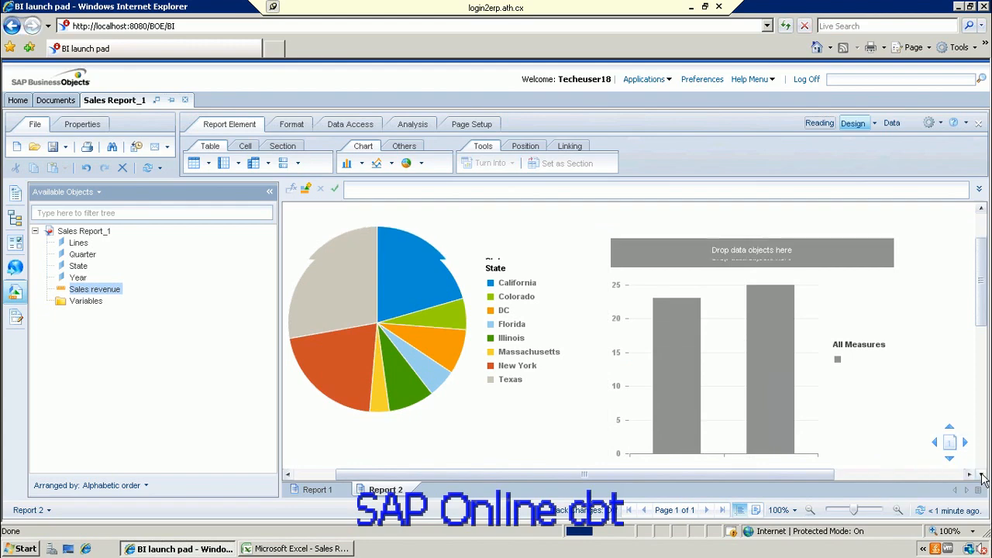
click(982, 475)
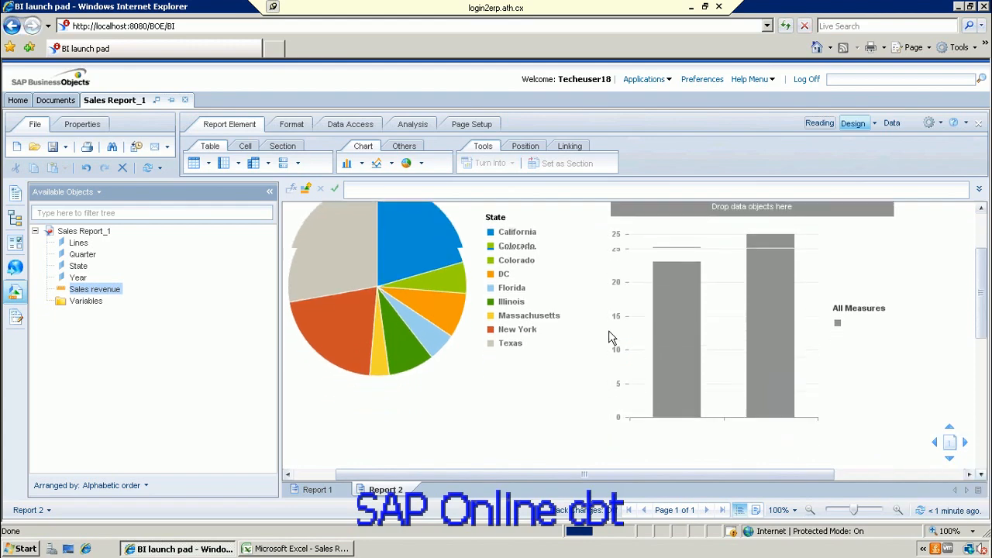
click(354, 270)
click(747, 272)
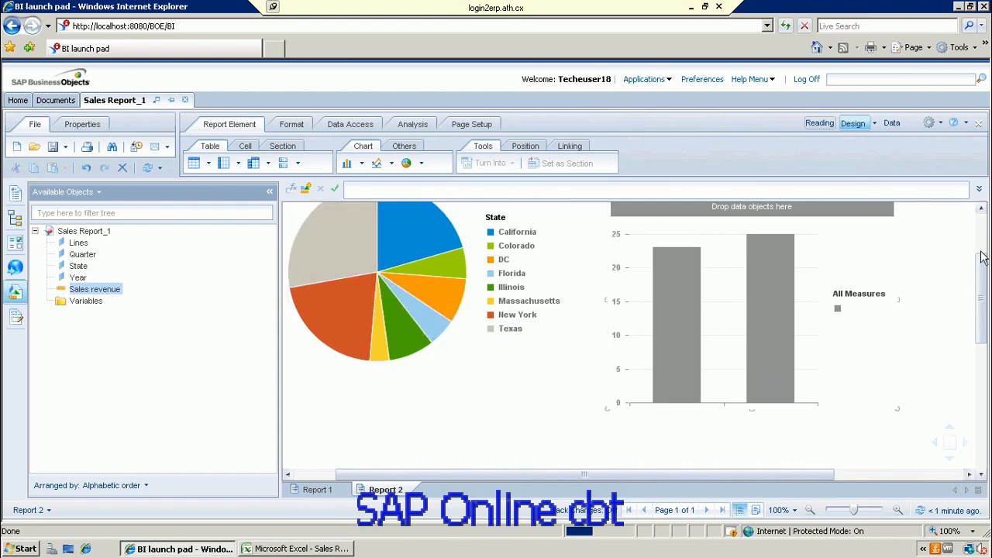
scroll(980, 260, up, 3)
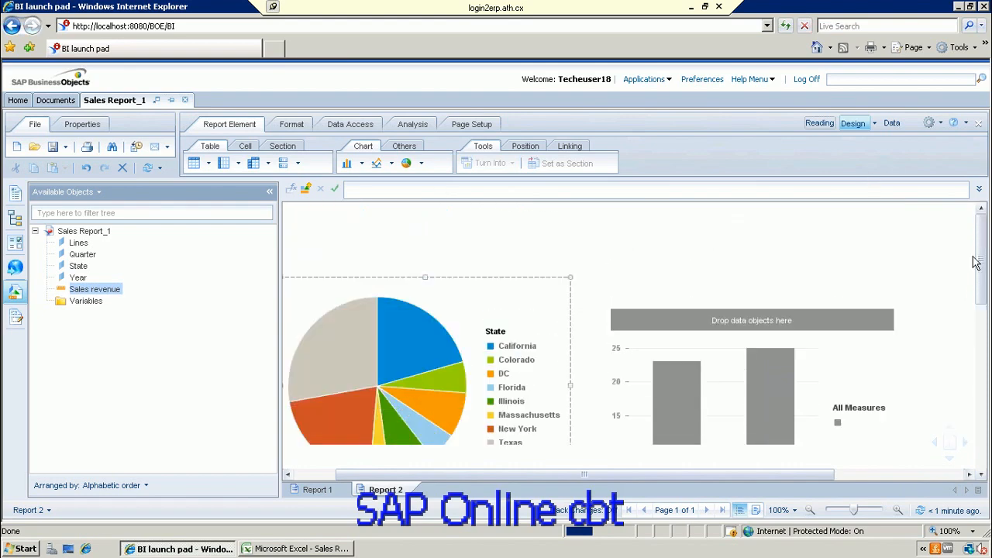
- Assign Lines and Sales revenue to the empty column chart
click(78, 242)
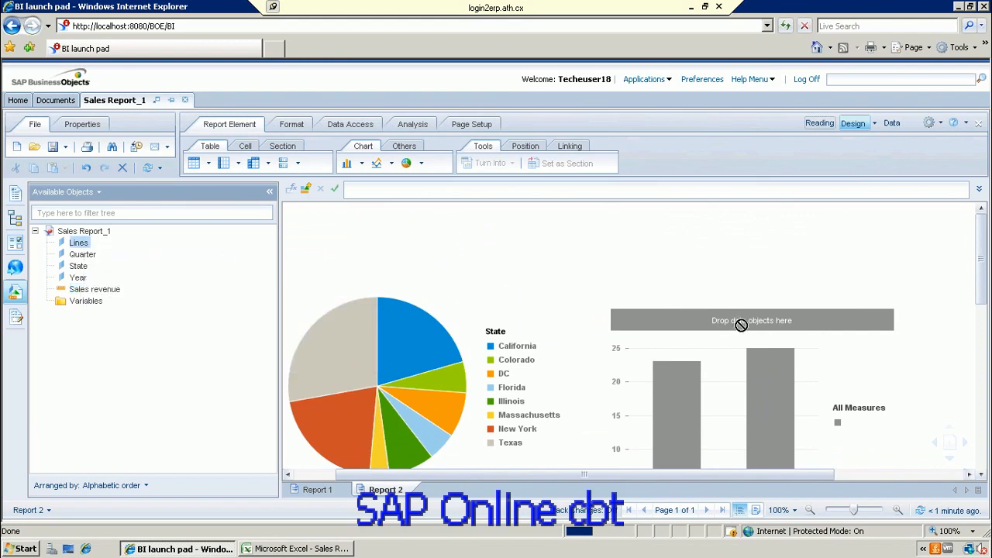
drag(740, 325, 751, 320)
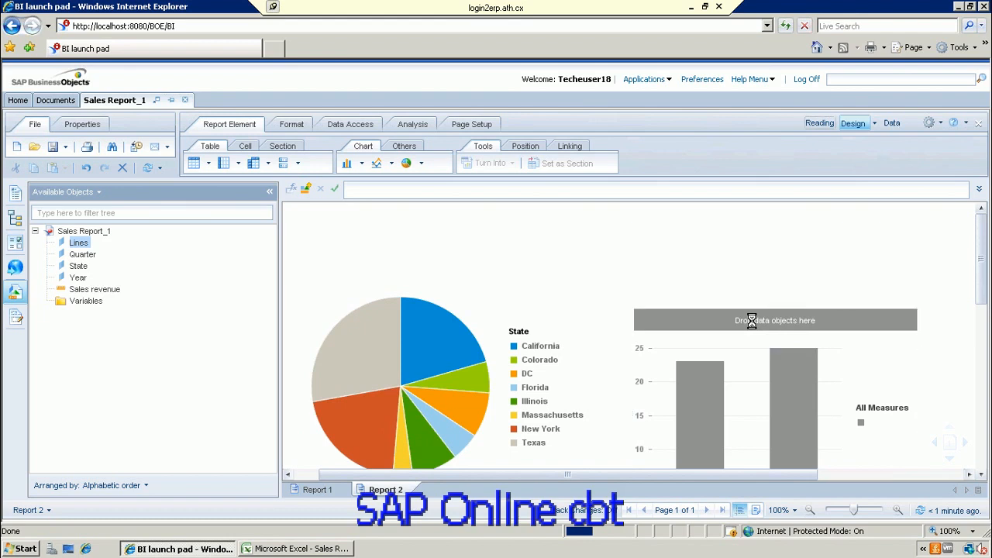
click(106, 293)
drag(106, 295, 877, 411)
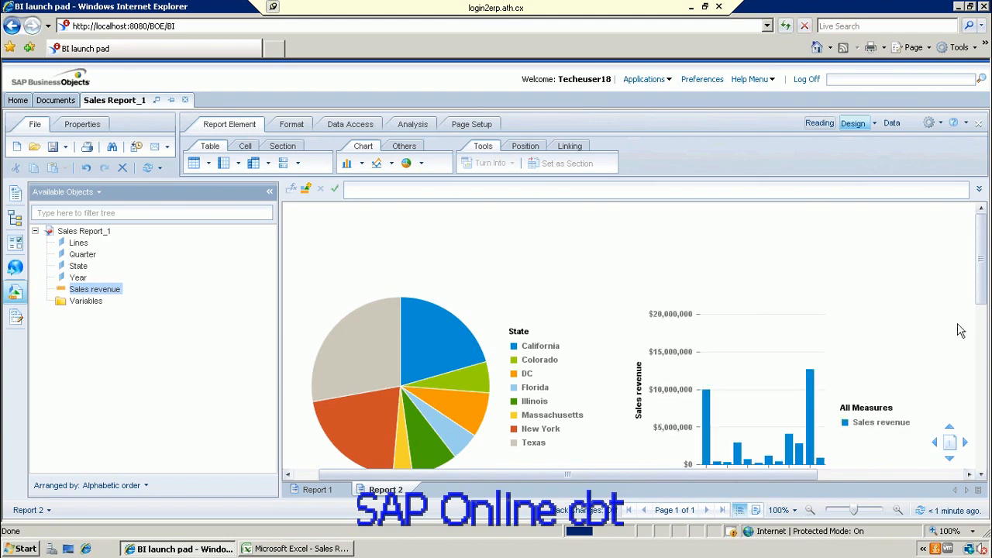
- Widen the Sales revenue by Lines column chart in Report 2 and look over the enlarged chart
drag(980, 302, 980, 375)
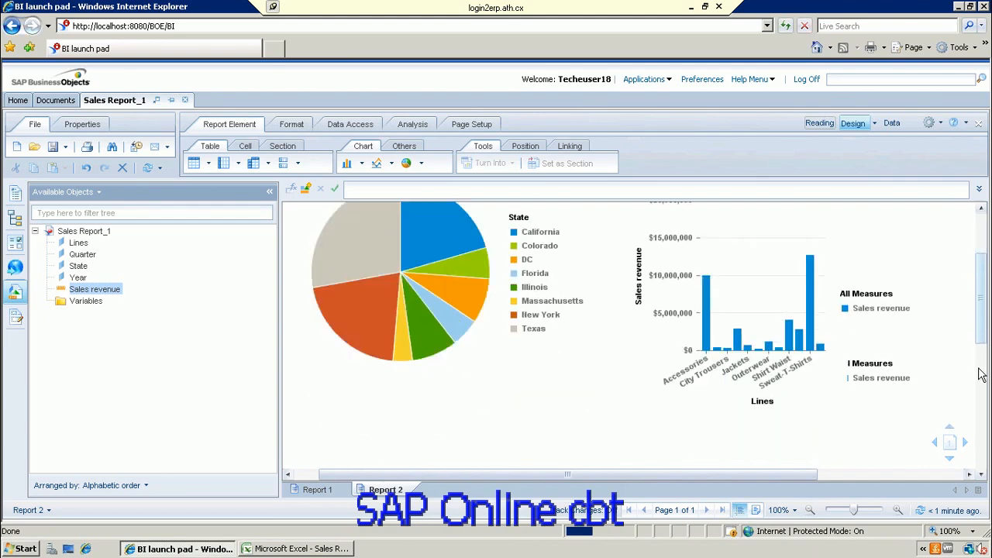
click(840, 299)
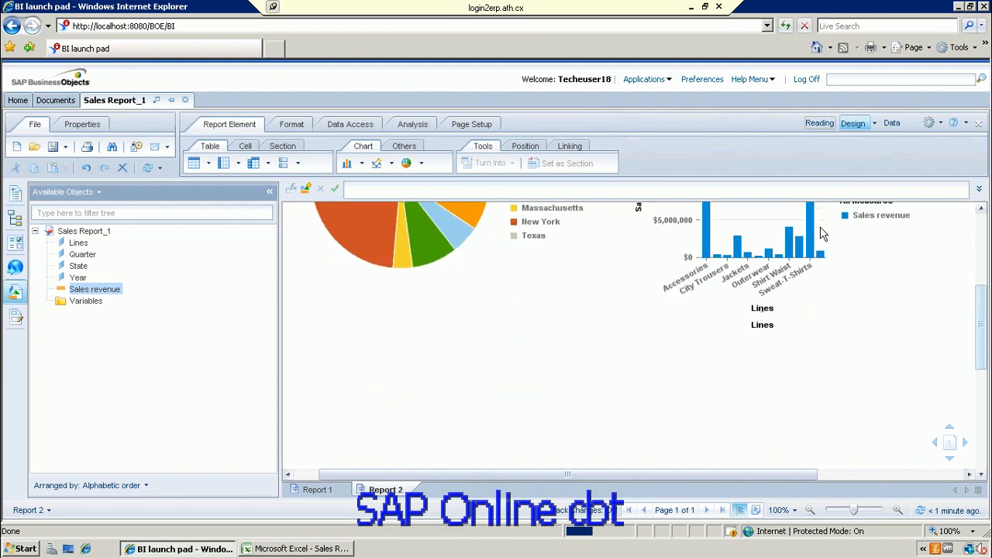
scroll(925, 258, up, 3)
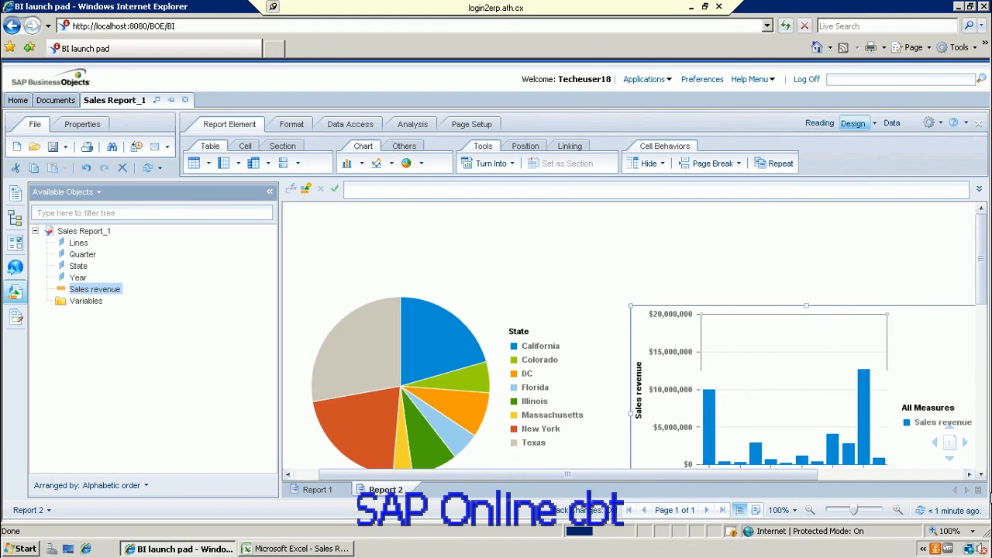
click(982, 476)
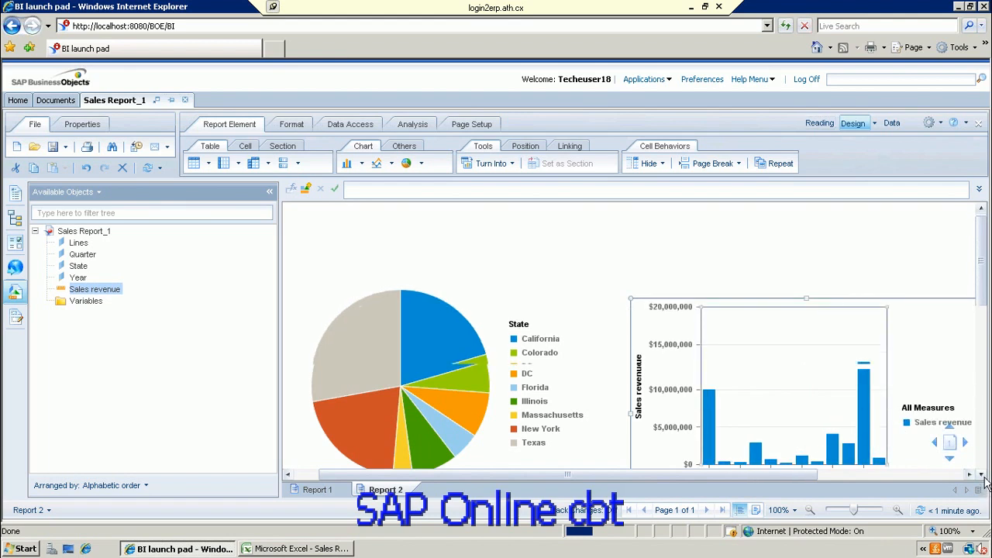
click(982, 475)
click(982, 476)
click(982, 475)
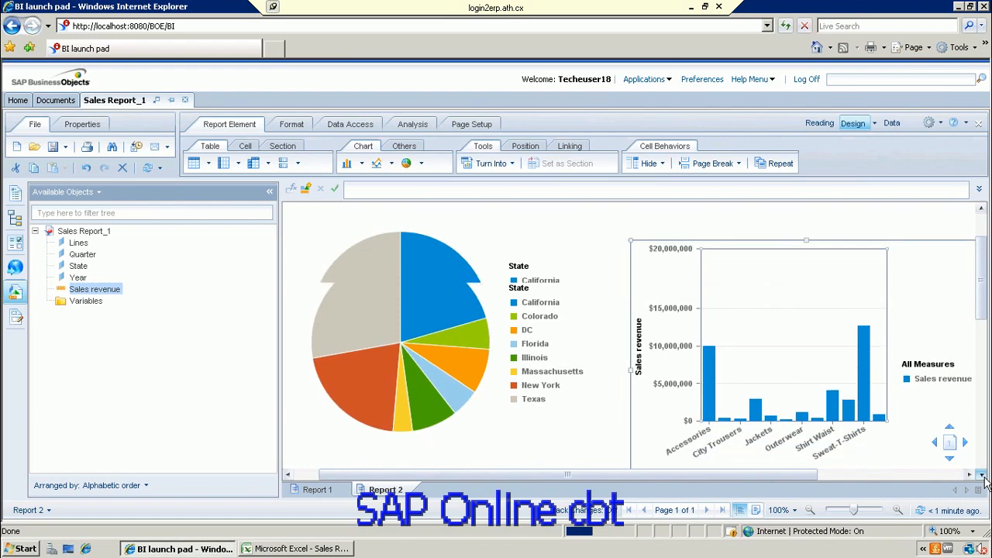
click(982, 476)
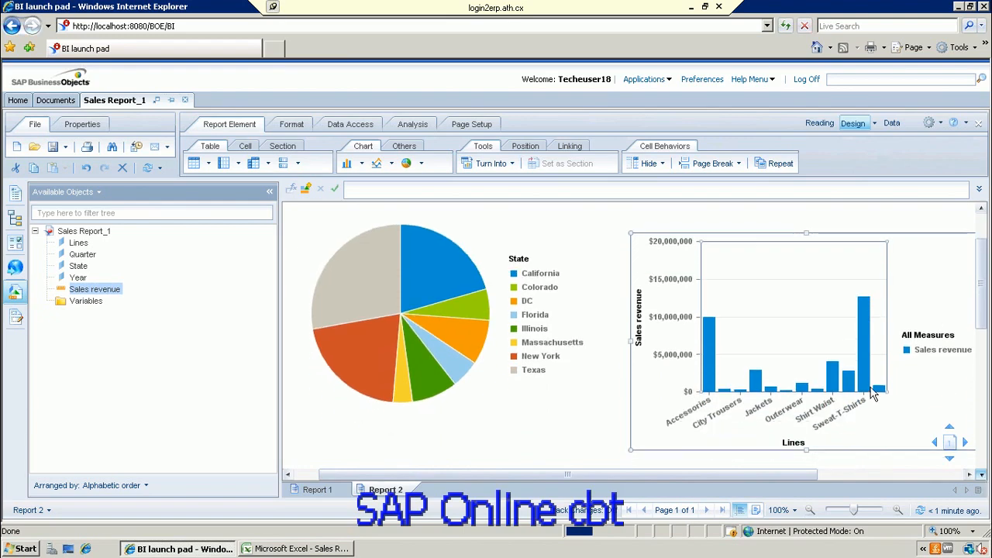
scroll(872, 395, down, 1)
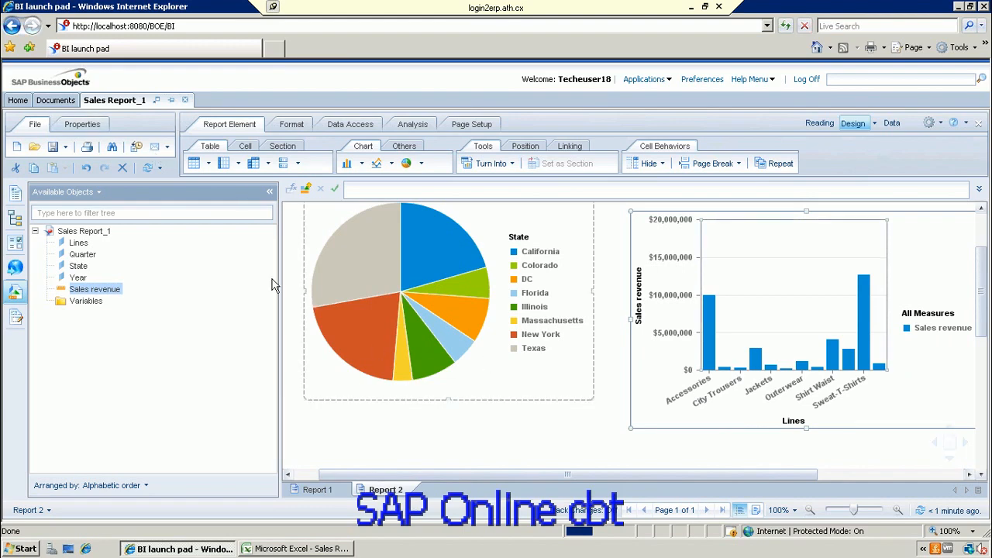
- Try to save Report 1 and Report 2 to the desktop as Excel 2007 file Sales Report_1.xlsx, overwriting the existing file
click(66, 147)
click(96, 191)
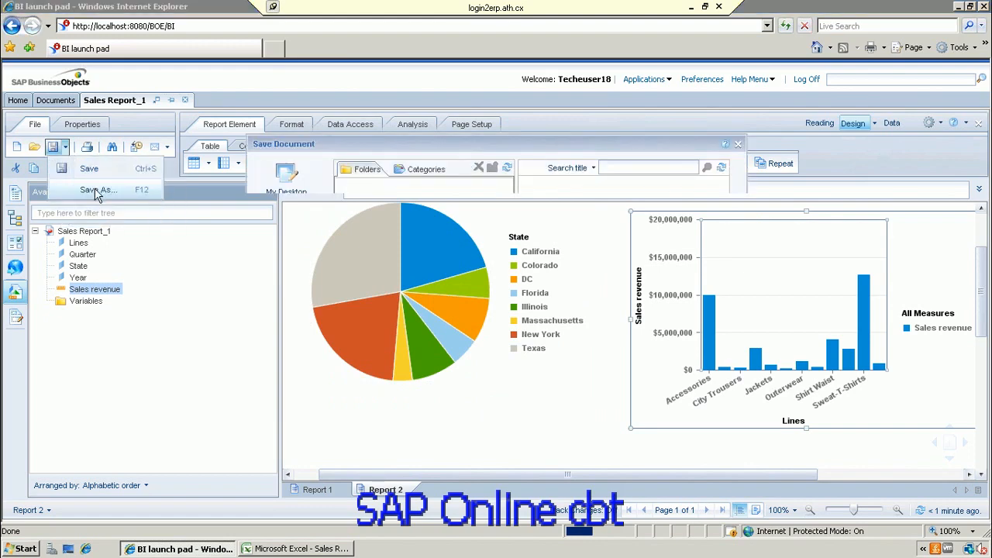
click(285, 186)
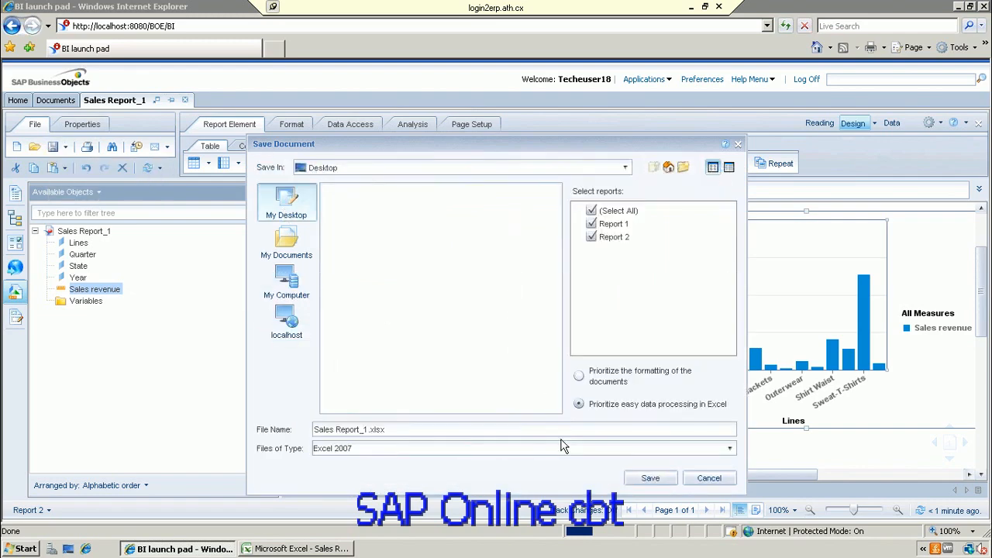
click(668, 480)
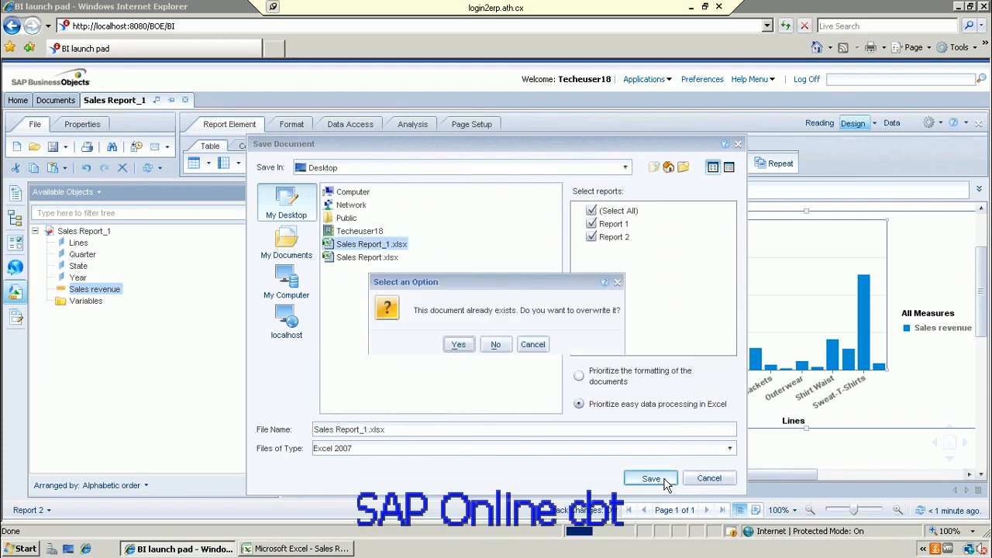
click(458, 346)
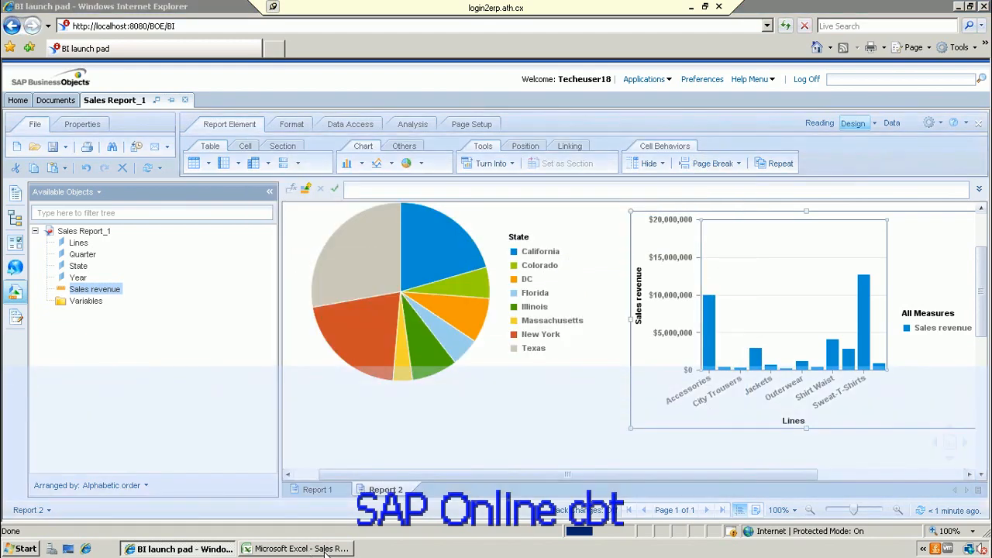
- Close the Sales Report workbook that is open in Excel and dismiss the save error in Web Intelligence
click(326, 549)
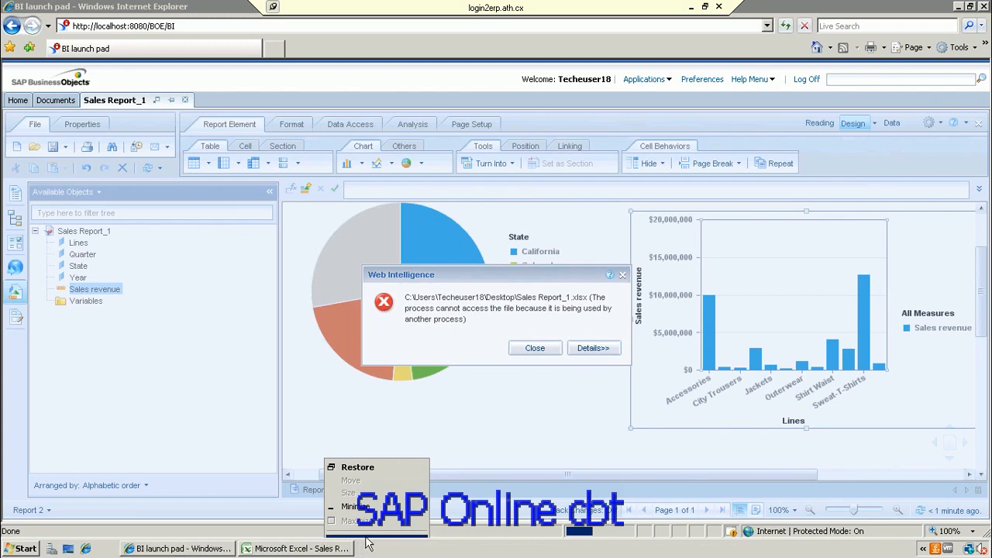
click(362, 536)
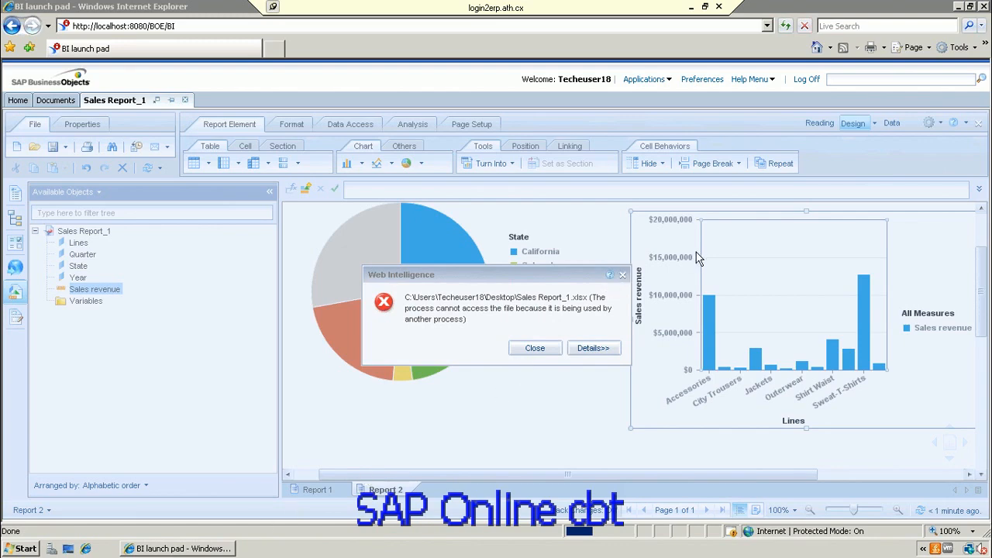
click(624, 278)
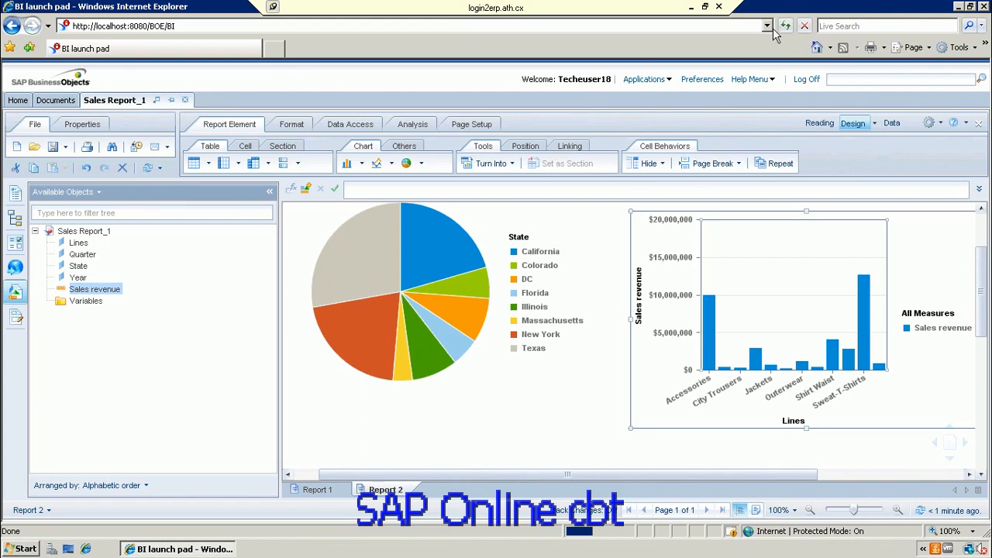
click(959, 6)
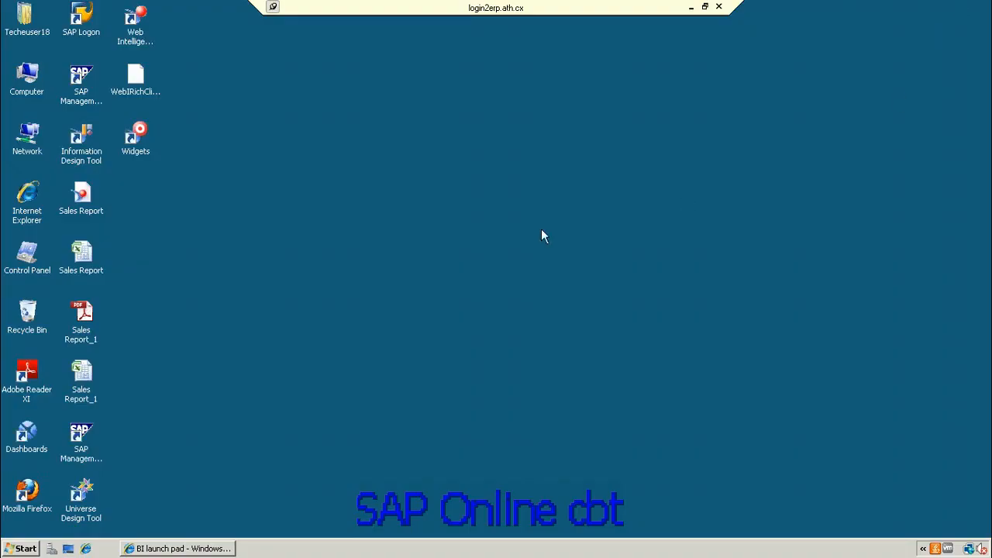
click(203, 549)
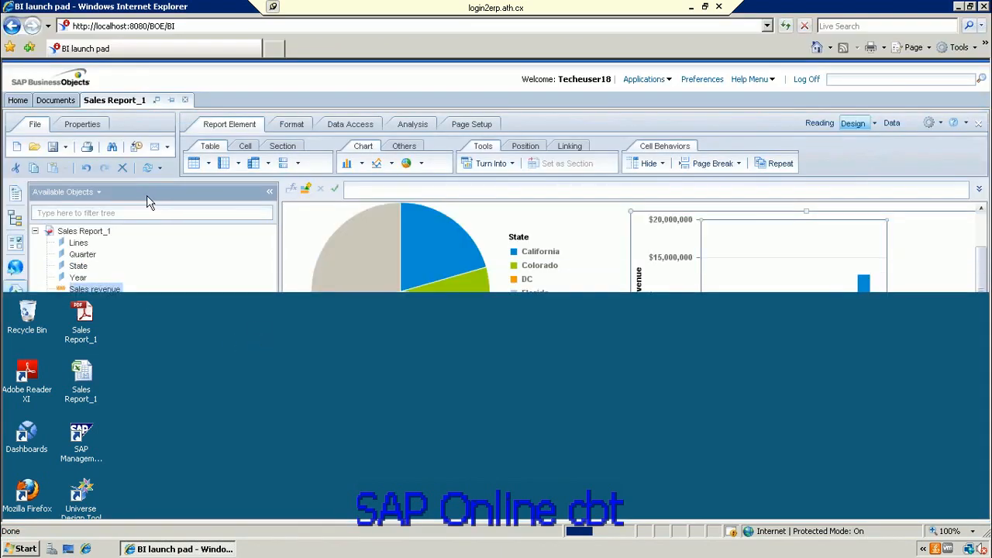
- Save both reports again to the desktop as Sales Report_1.xlsx in Excel 2007 format, replacing the existing file
click(67, 152)
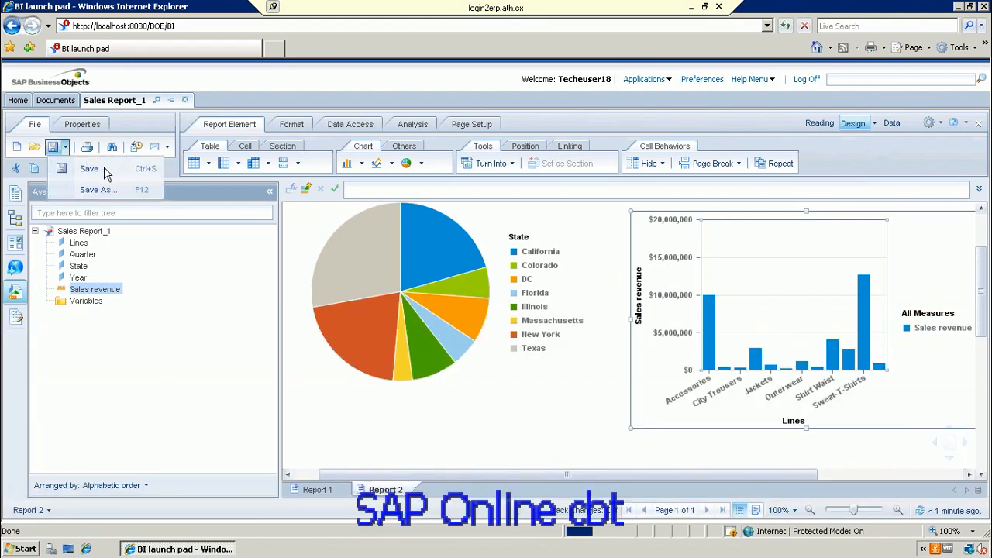
click(68, 152)
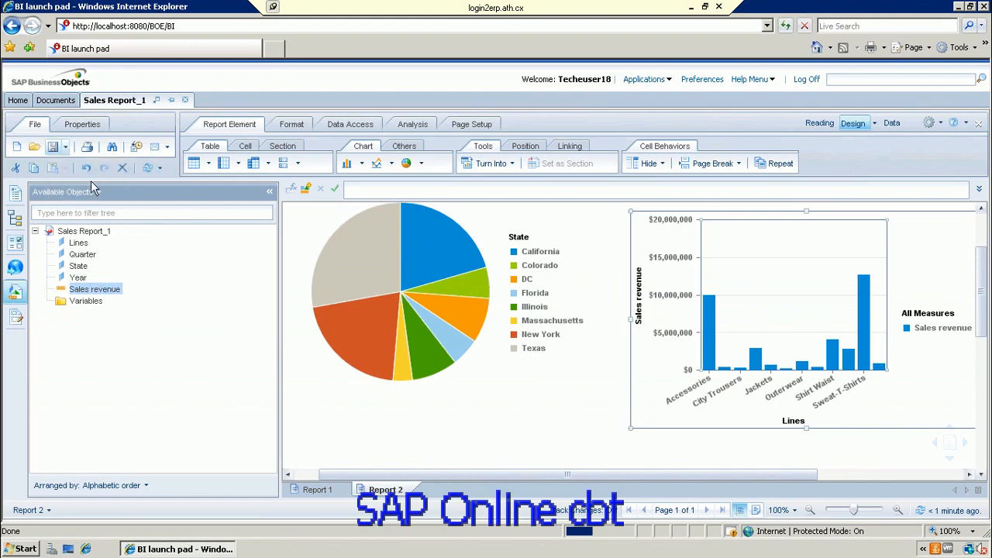
click(67, 152)
click(66, 151)
click(66, 152)
click(82, 192)
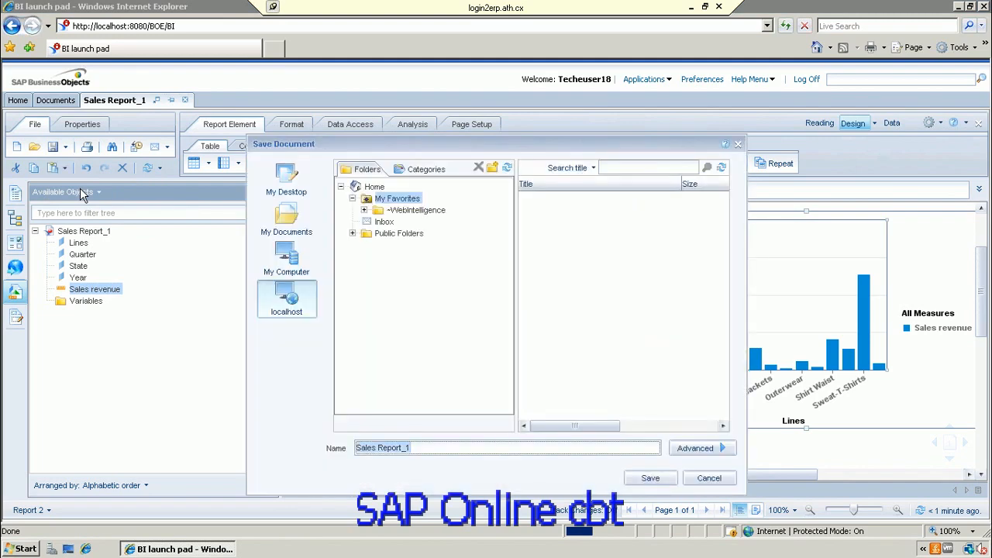
click(294, 179)
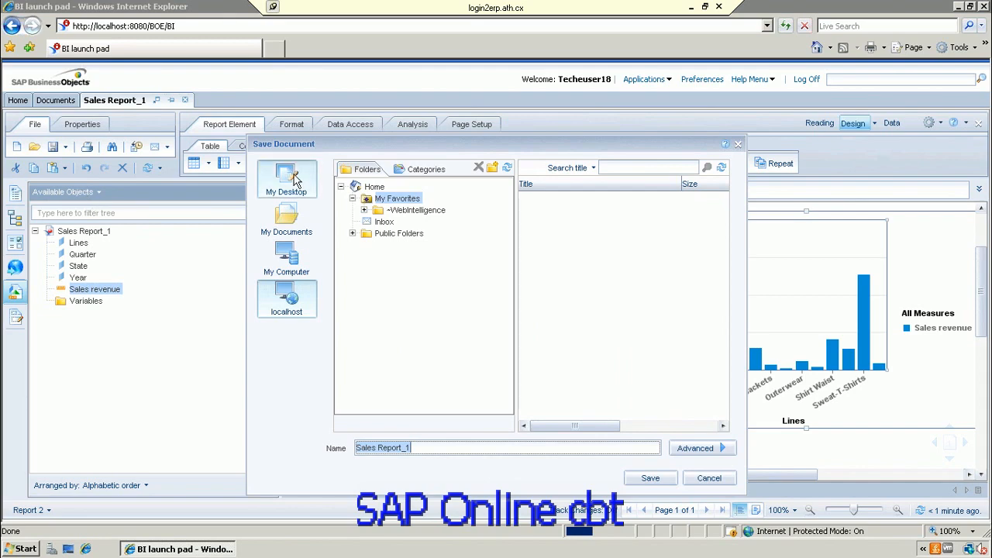
click(648, 478)
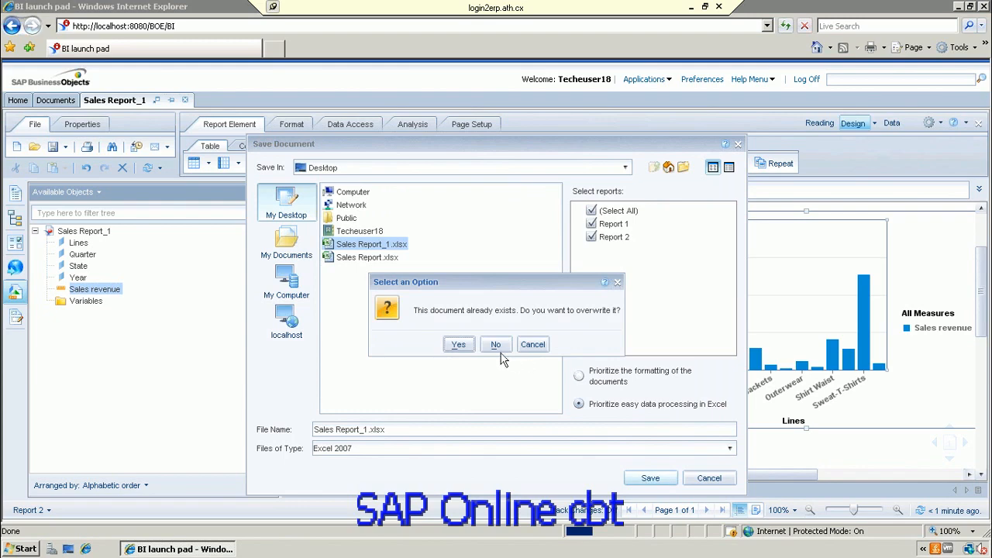
click(470, 349)
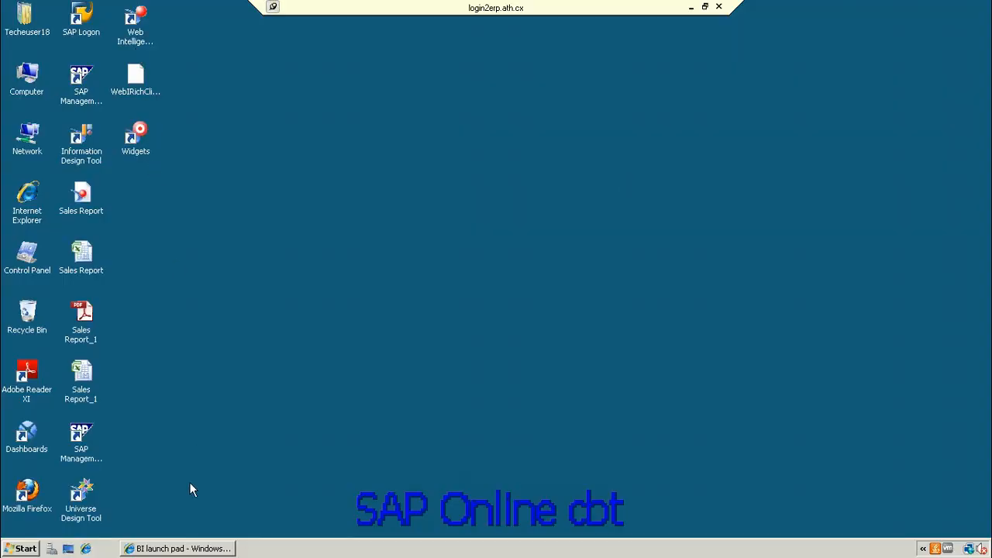
- Open the exported Sales Report_1 workbook from the desktop in Excel, maximize it and examine the Report 2 sheet's charts
double_click(77, 380)
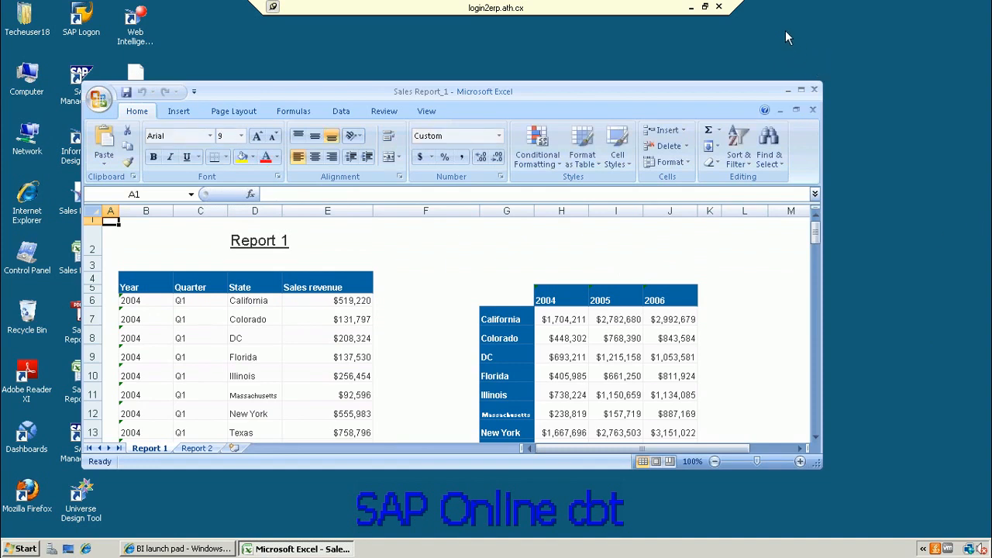
click(802, 91)
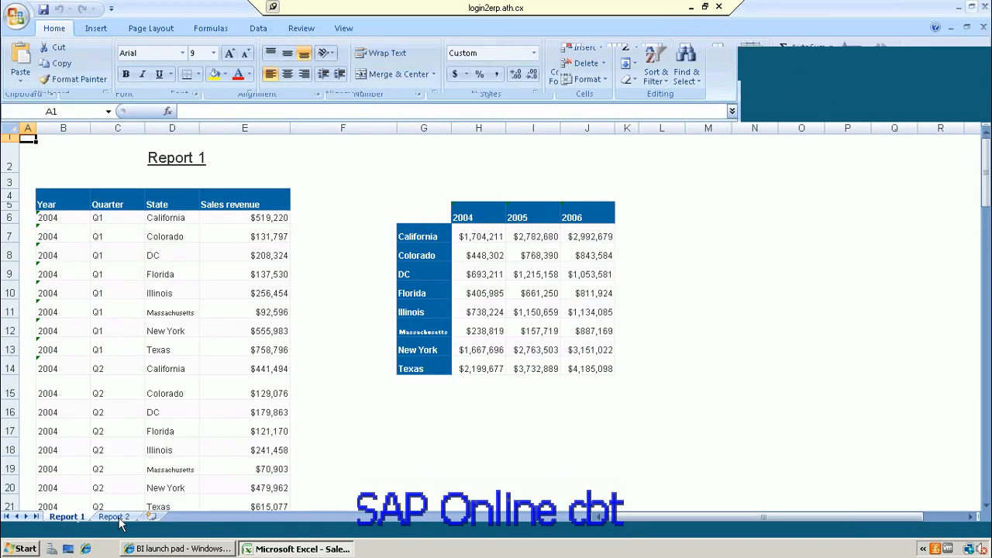
click(114, 517)
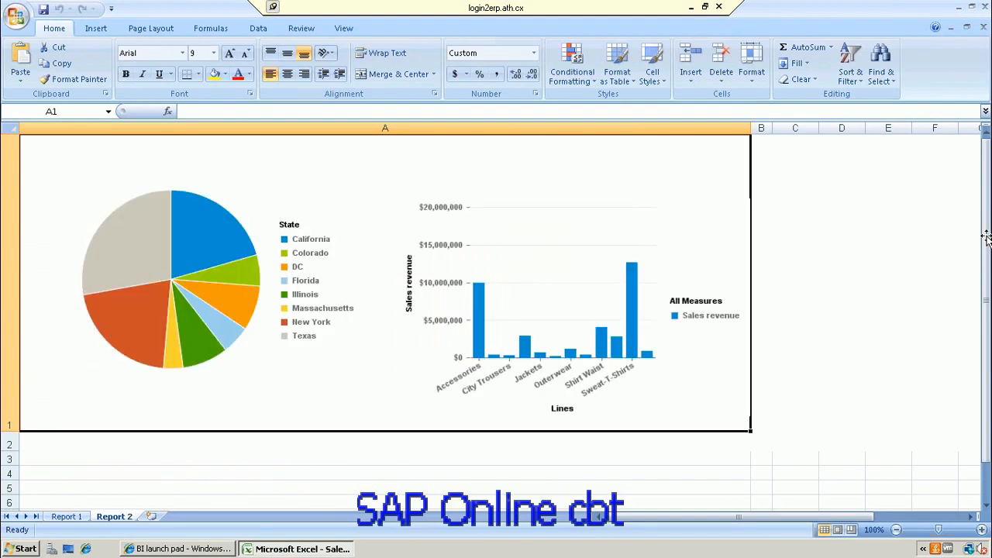
- Select the column chart and the pie chart in turn on the exported Report 2 sheet to examine them as pictures
click(566, 296)
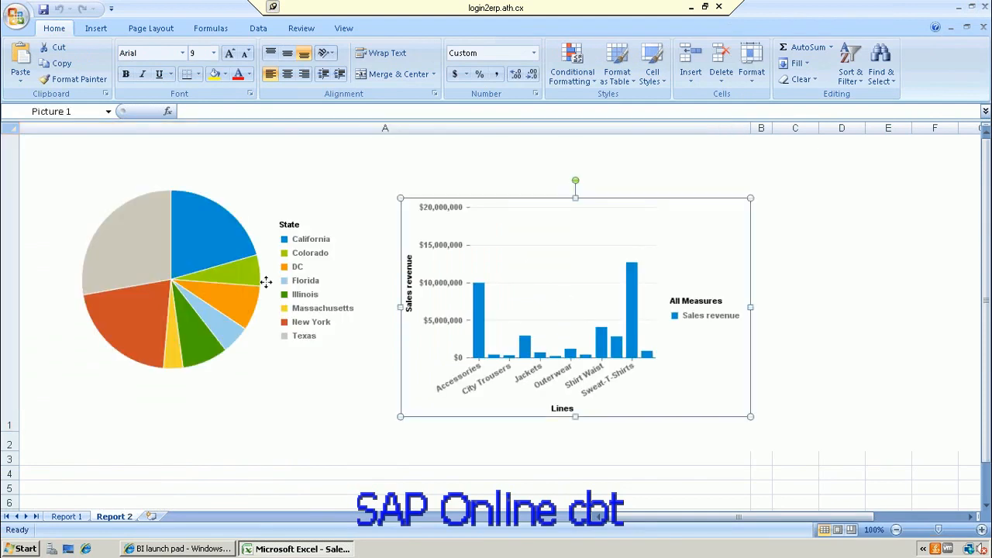
click(173, 276)
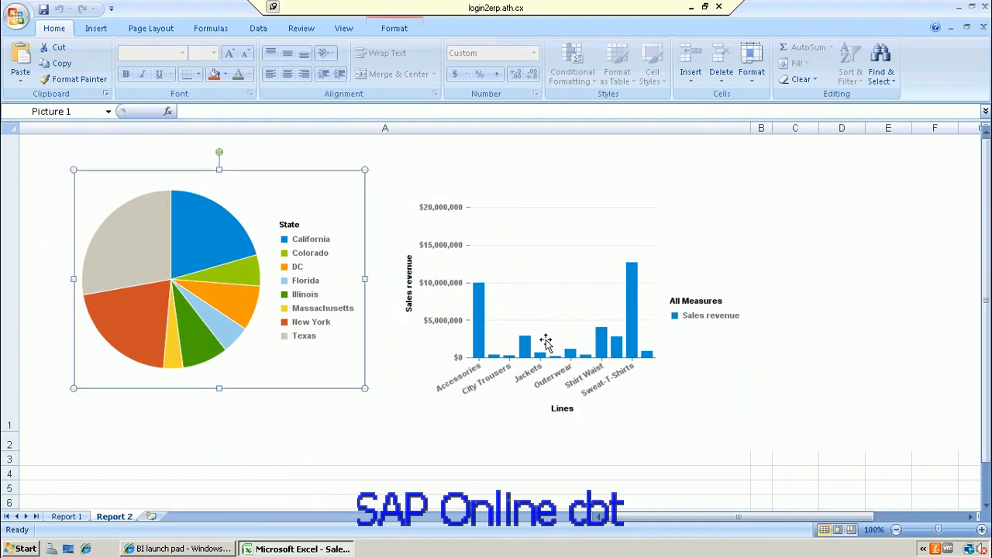
click(546, 339)
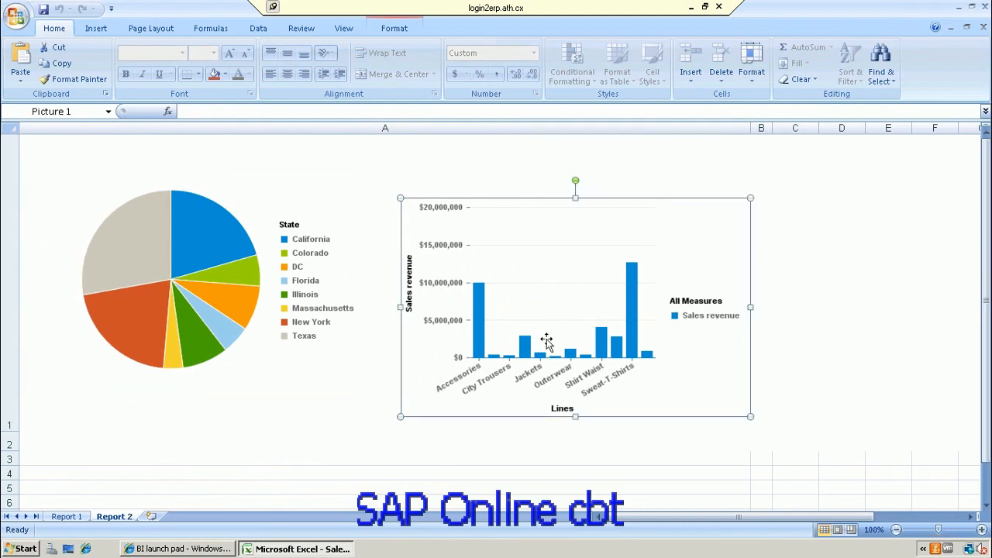
key(Tab)
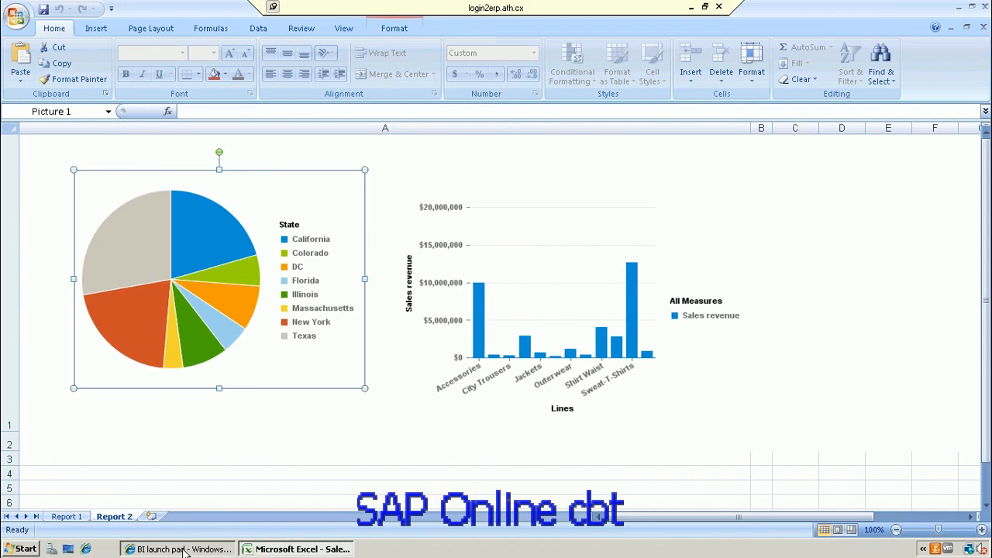
click(310, 440)
- Leave the BI launch pad session, switch to BusinessObjects InfoView and start a new Web Intelligence document on the eFashion universe in /webi universes
click(180, 548)
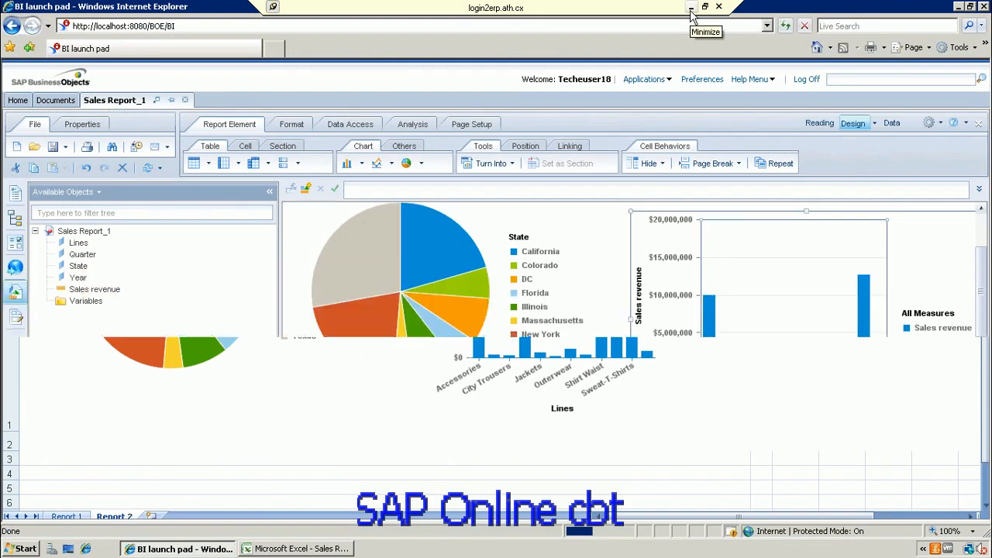
click(690, 9)
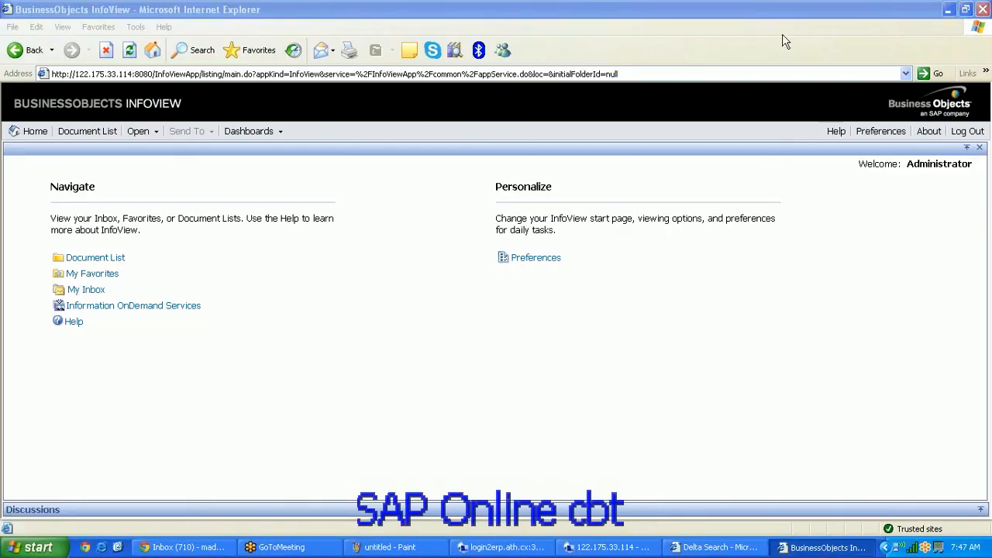
click(94, 258)
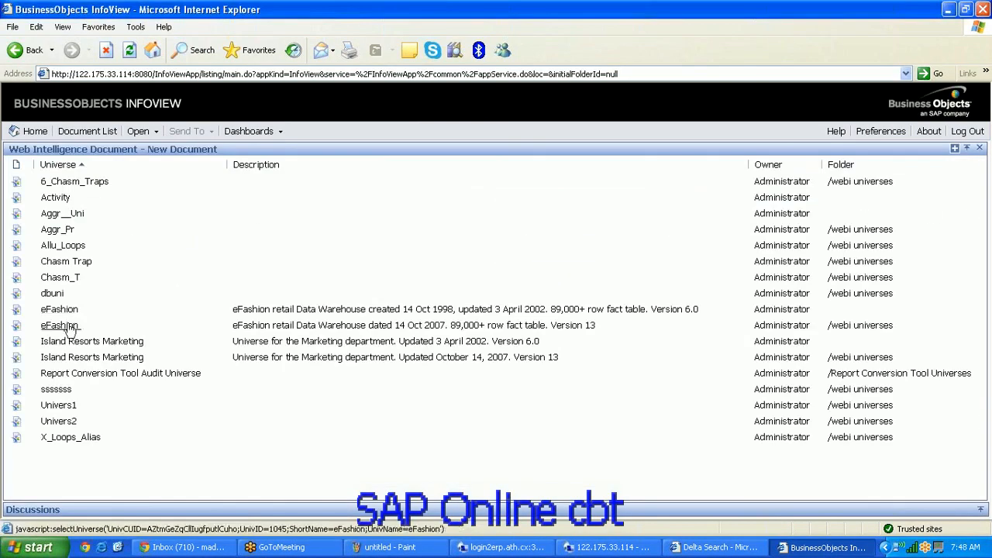
click(68, 326)
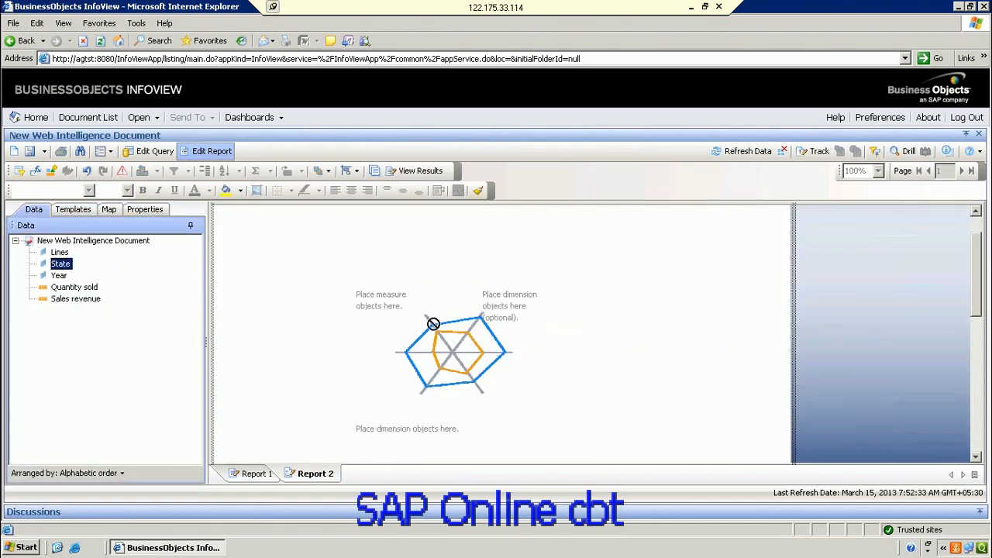
- Assign State as the dimension and Sales revenue as the measure of Report 2's radar line chart and display its results
drag(434, 324, 509, 305)
drag(80, 300, 381, 301)
click(419, 171)
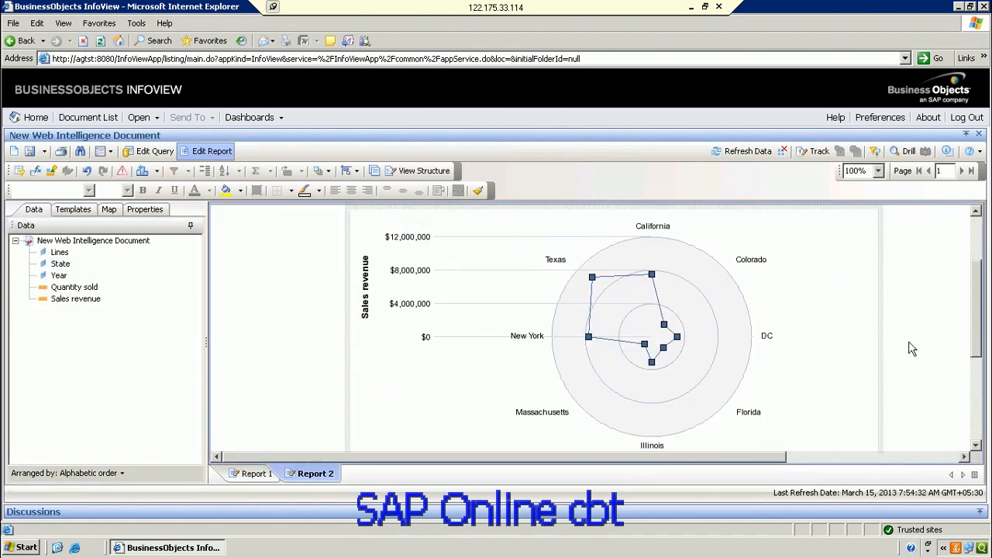
scroll(774, 333, up, 1)
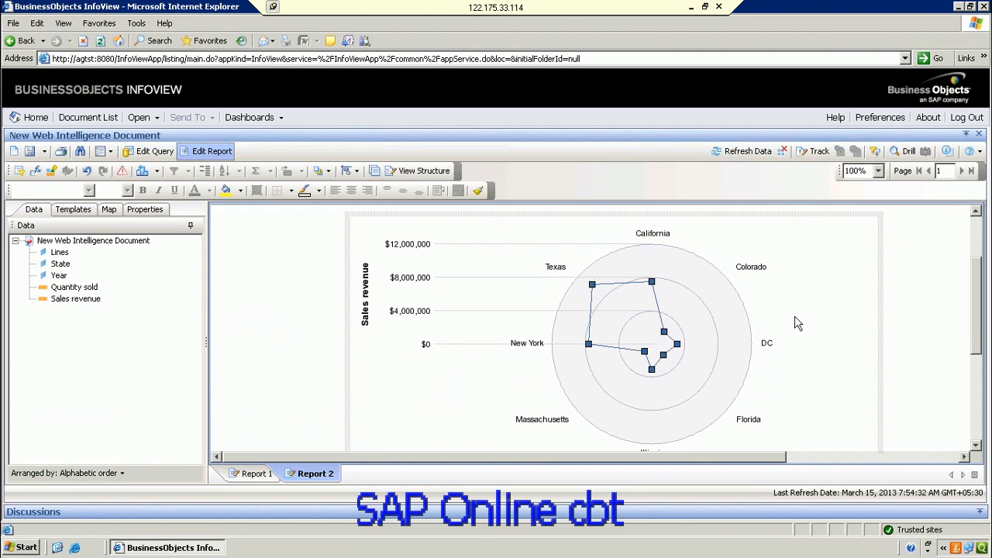
click(635, 343)
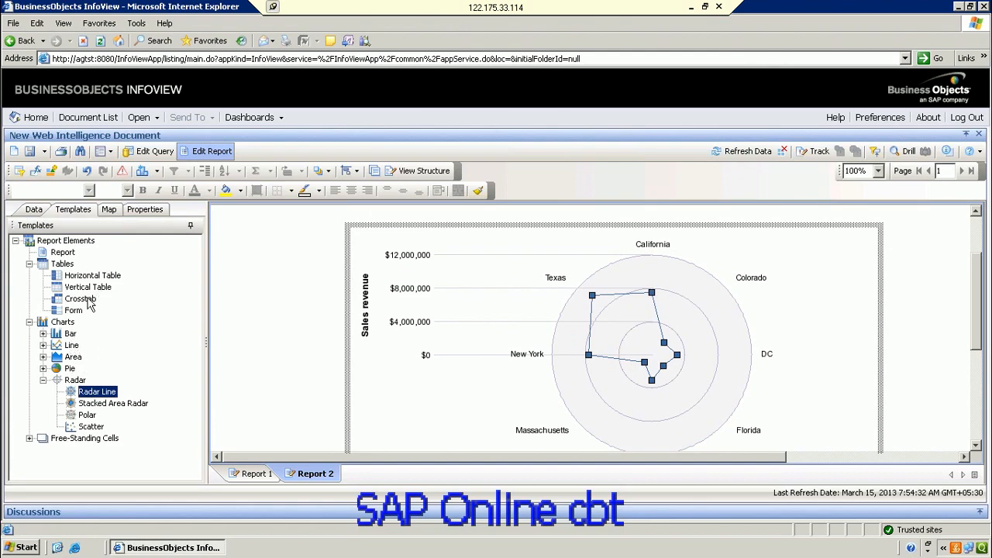
- Return to Report 1 and save the new Web Intelligence document under the name Sales Report_11
click(255, 474)
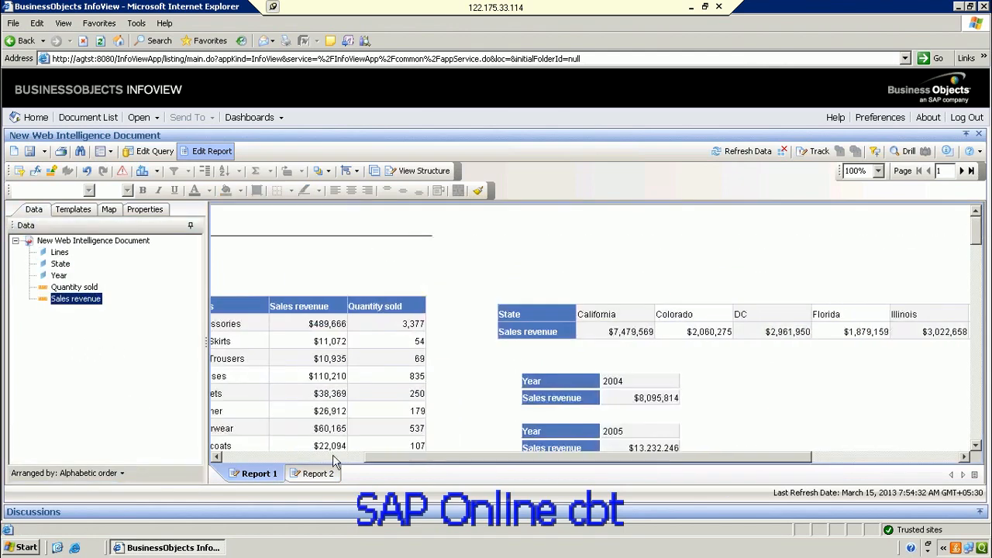
click(44, 151)
click(39, 166)
text(Sales Report_11)
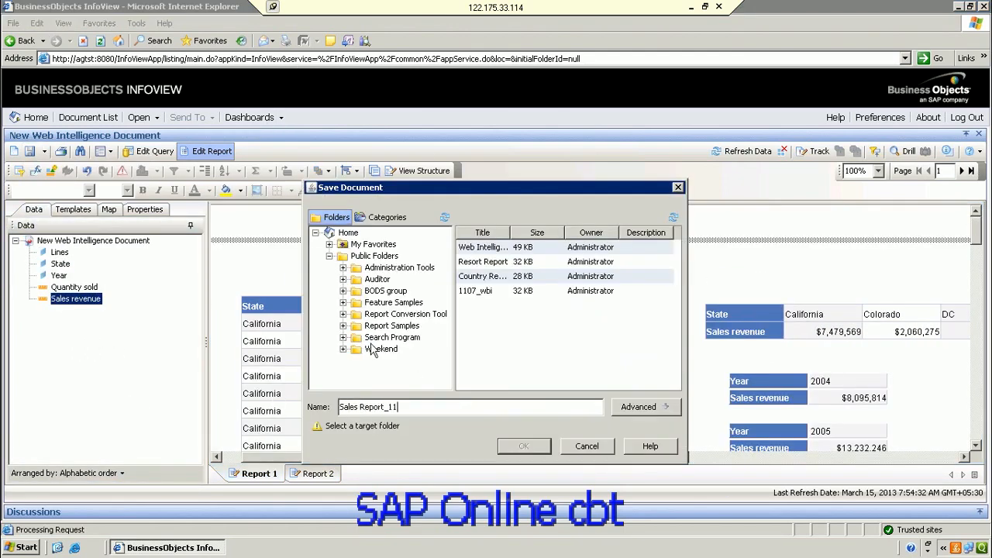
key(Return)
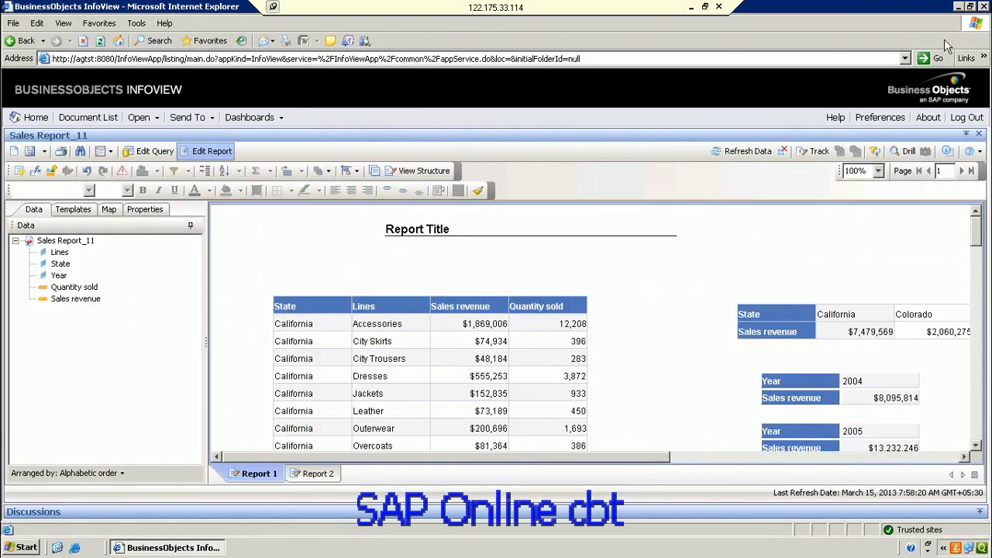